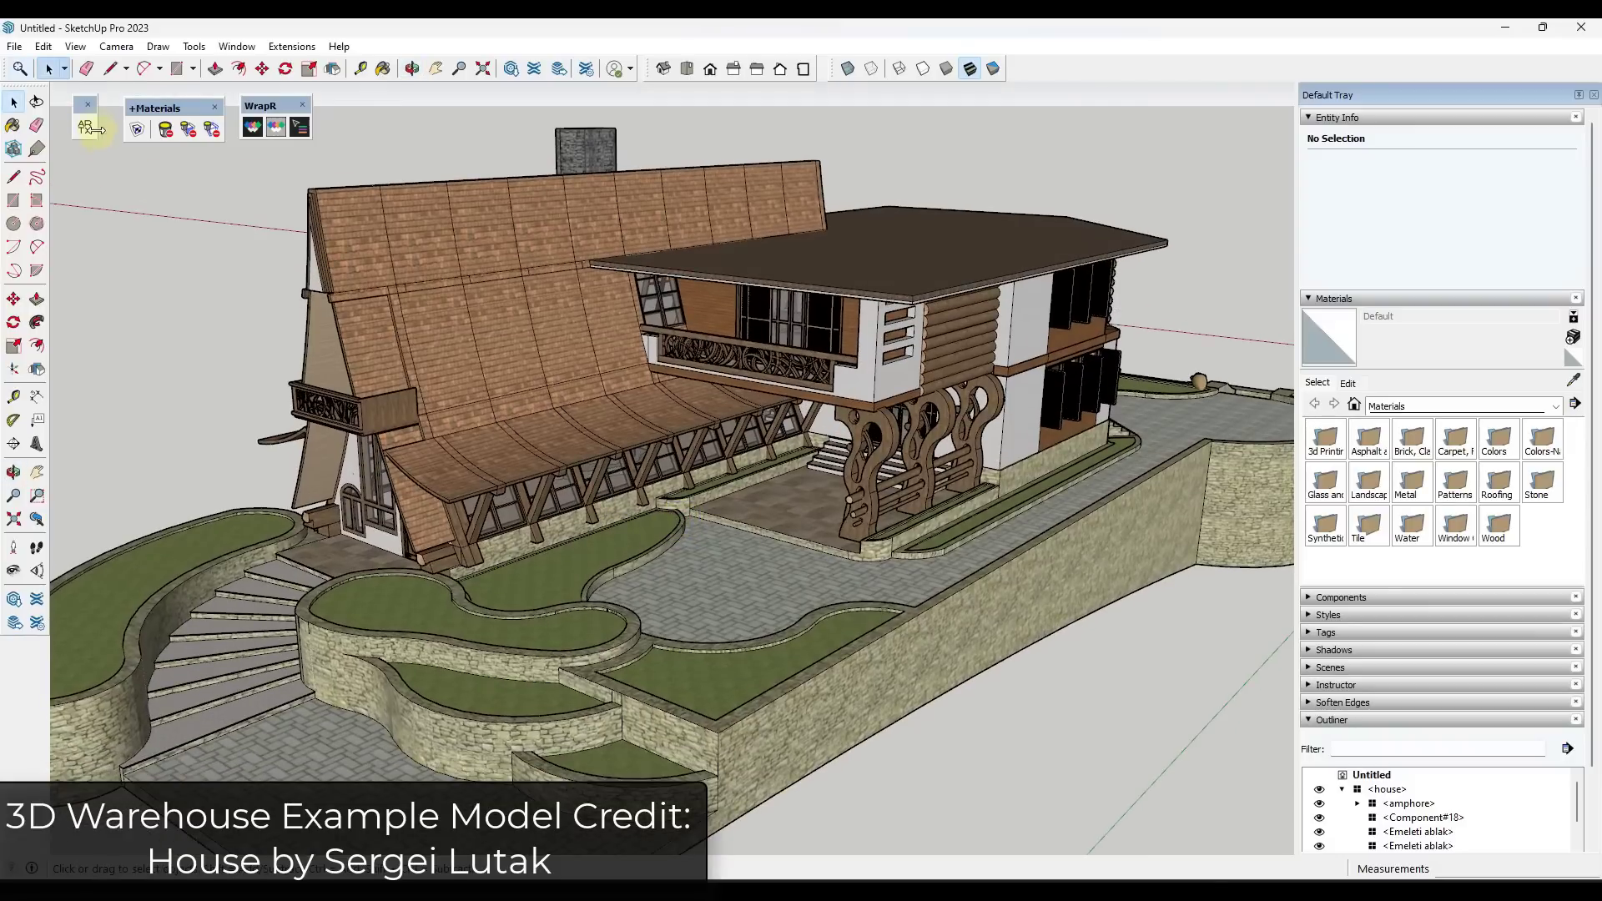
# - Examine the paved courtyard and the surrounding textured surfaces of the house model up close
pyautogui.scroll(12, 724, 634)
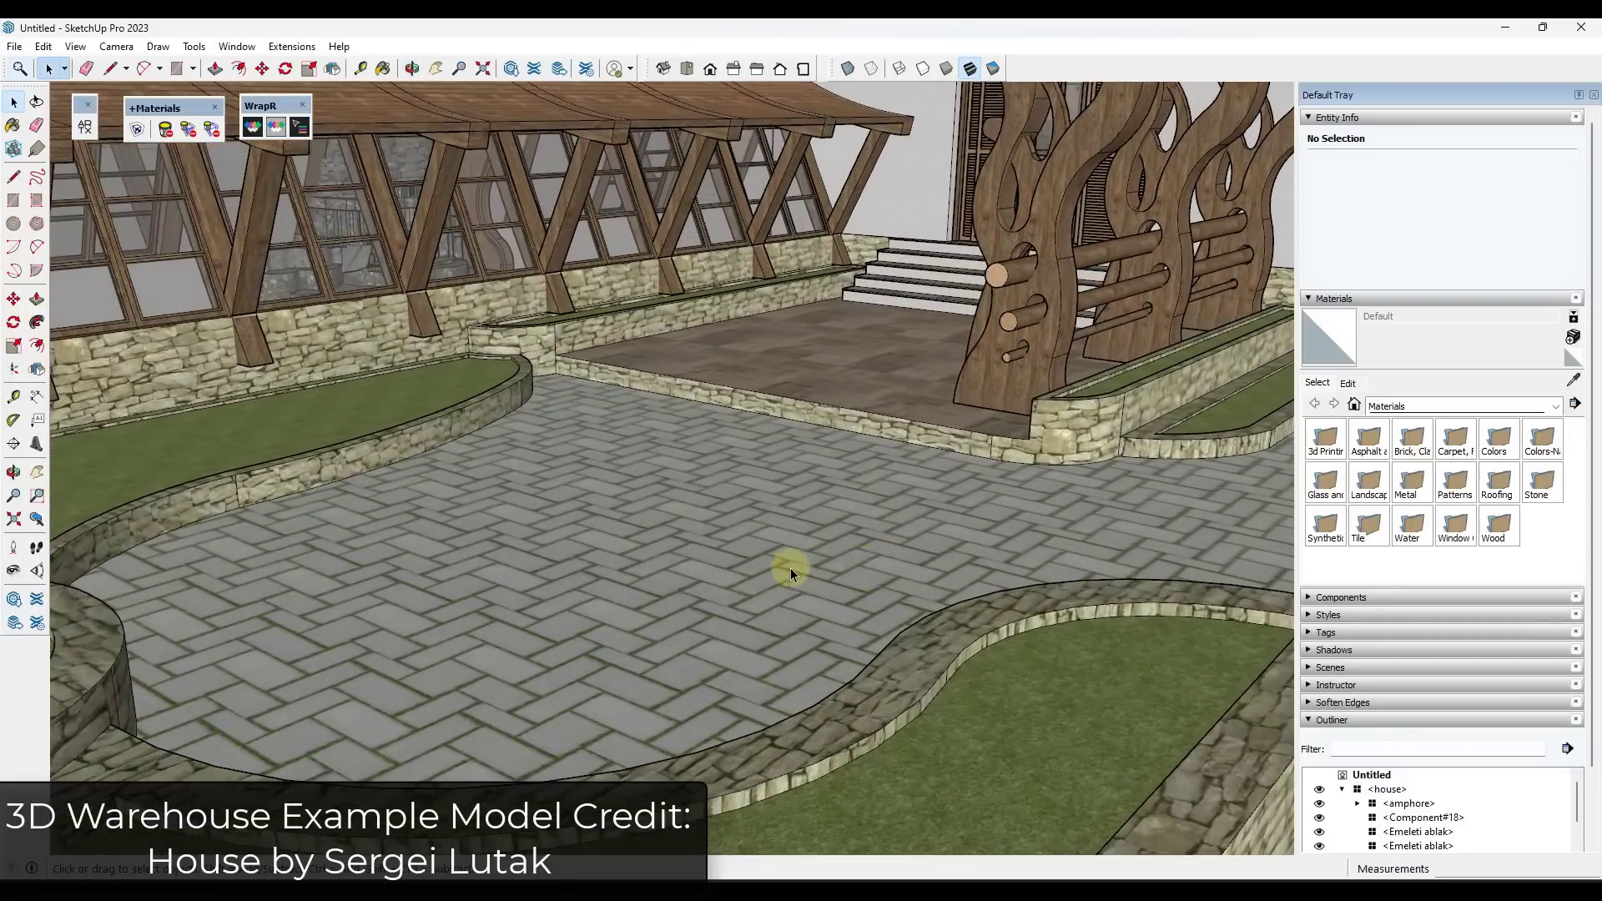
pyautogui.moveTo(790, 567)
pyautogui.mouseDown(button='middle')
pyautogui.moveTo(802, 679)
pyautogui.moveTo(801, 561)
pyautogui.mouseUp(button='middle')
pyautogui.scroll(-3, 802, 679)
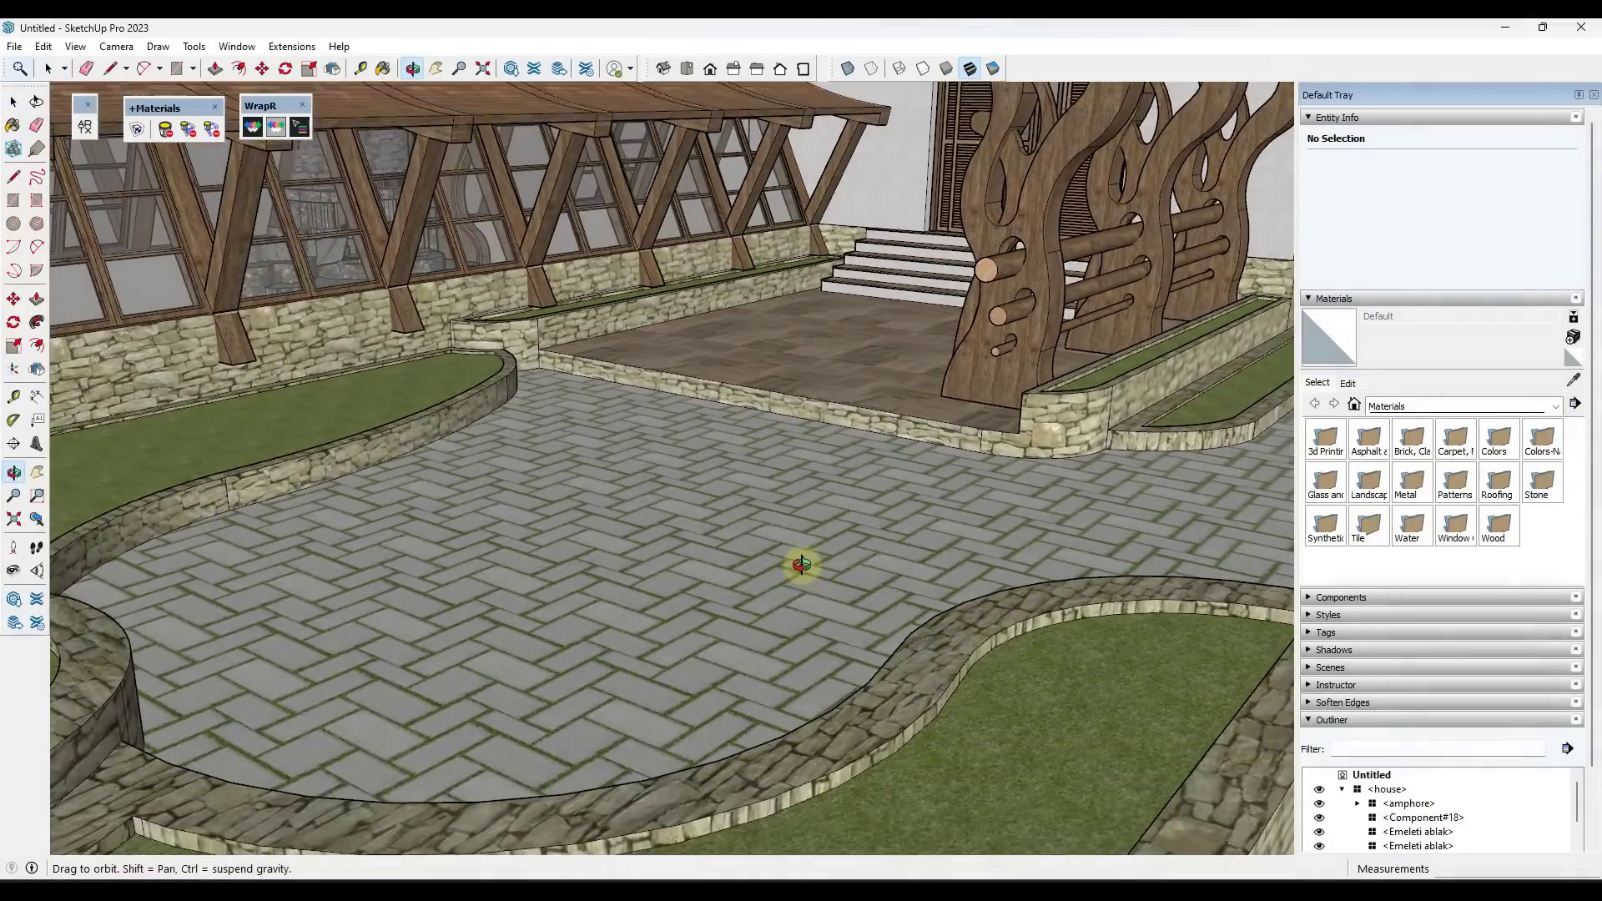
pyautogui.scroll(-4, 801, 561)
pyautogui.scroll(-2, 801, 563)
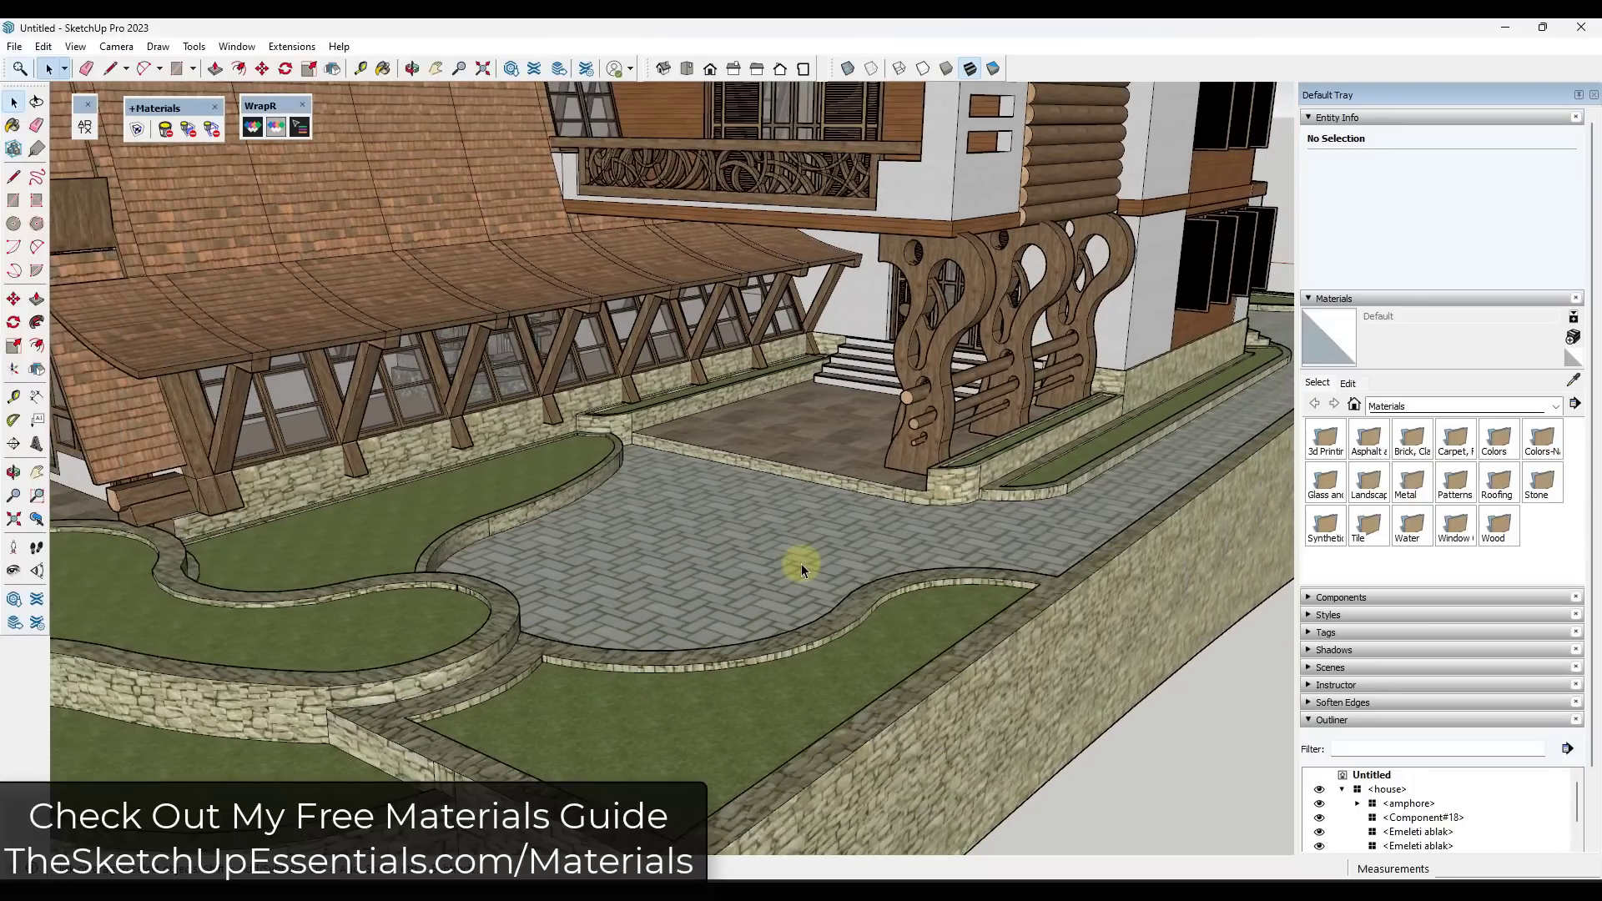
pyautogui.scroll(-3, 748, 517)
pyautogui.scroll(3, 781, 509)
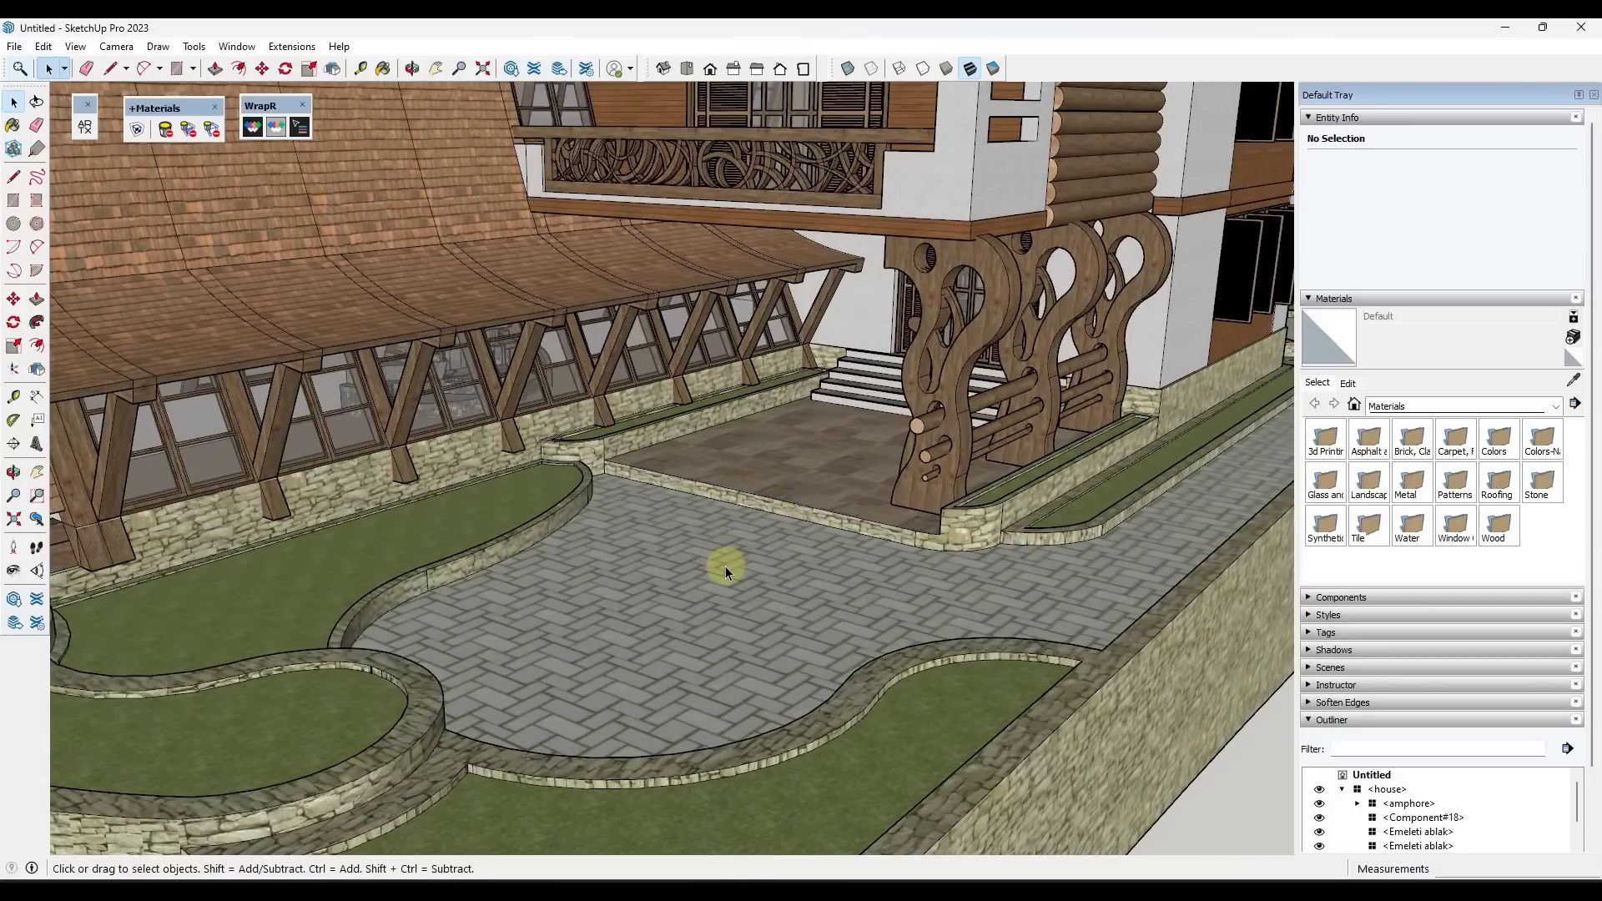
pyautogui.scroll(1, 763, 557)
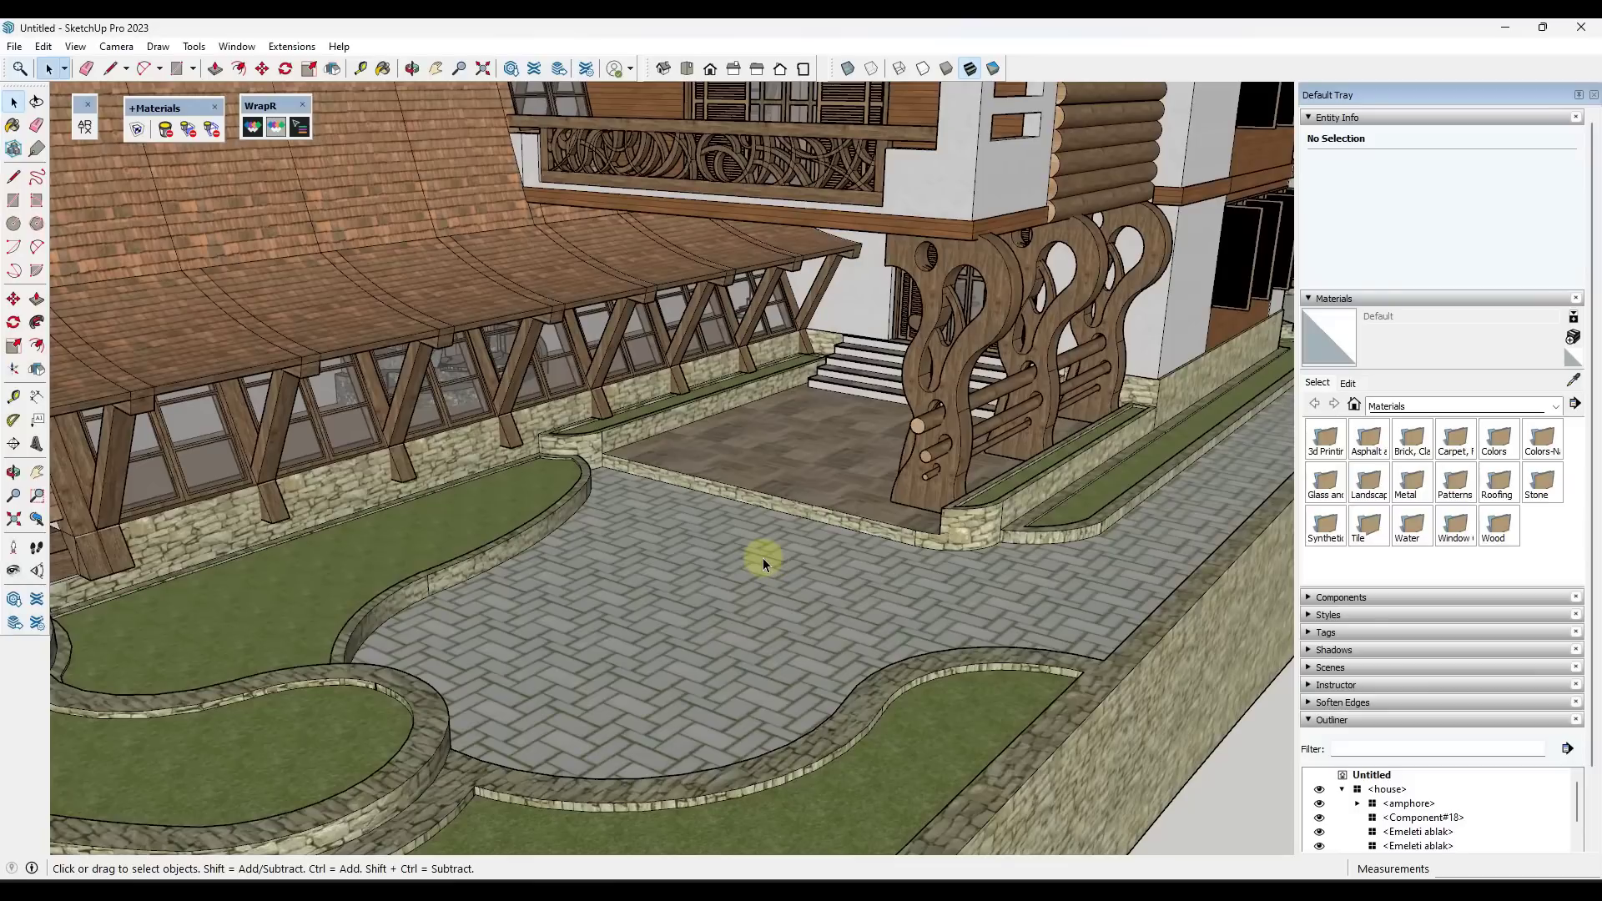
pyautogui.moveTo(763, 557); pyautogui.dragTo(762, 548, button='middle')
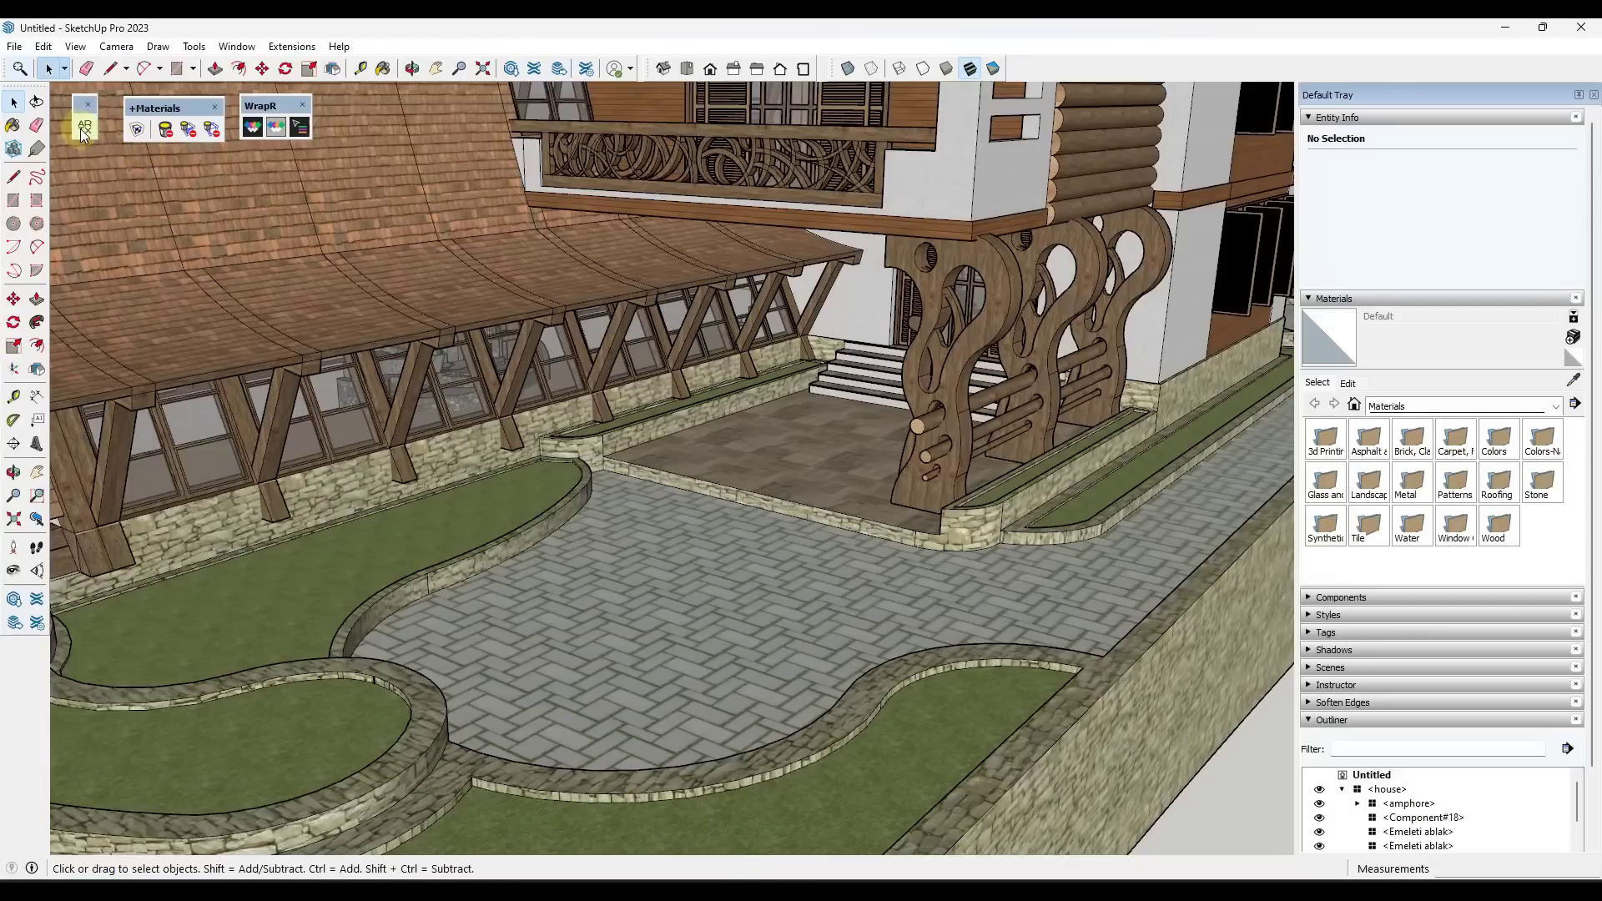
# - Open the Architextures texture library in an enlarged window and browse the available textures
pyautogui.click(81, 128)
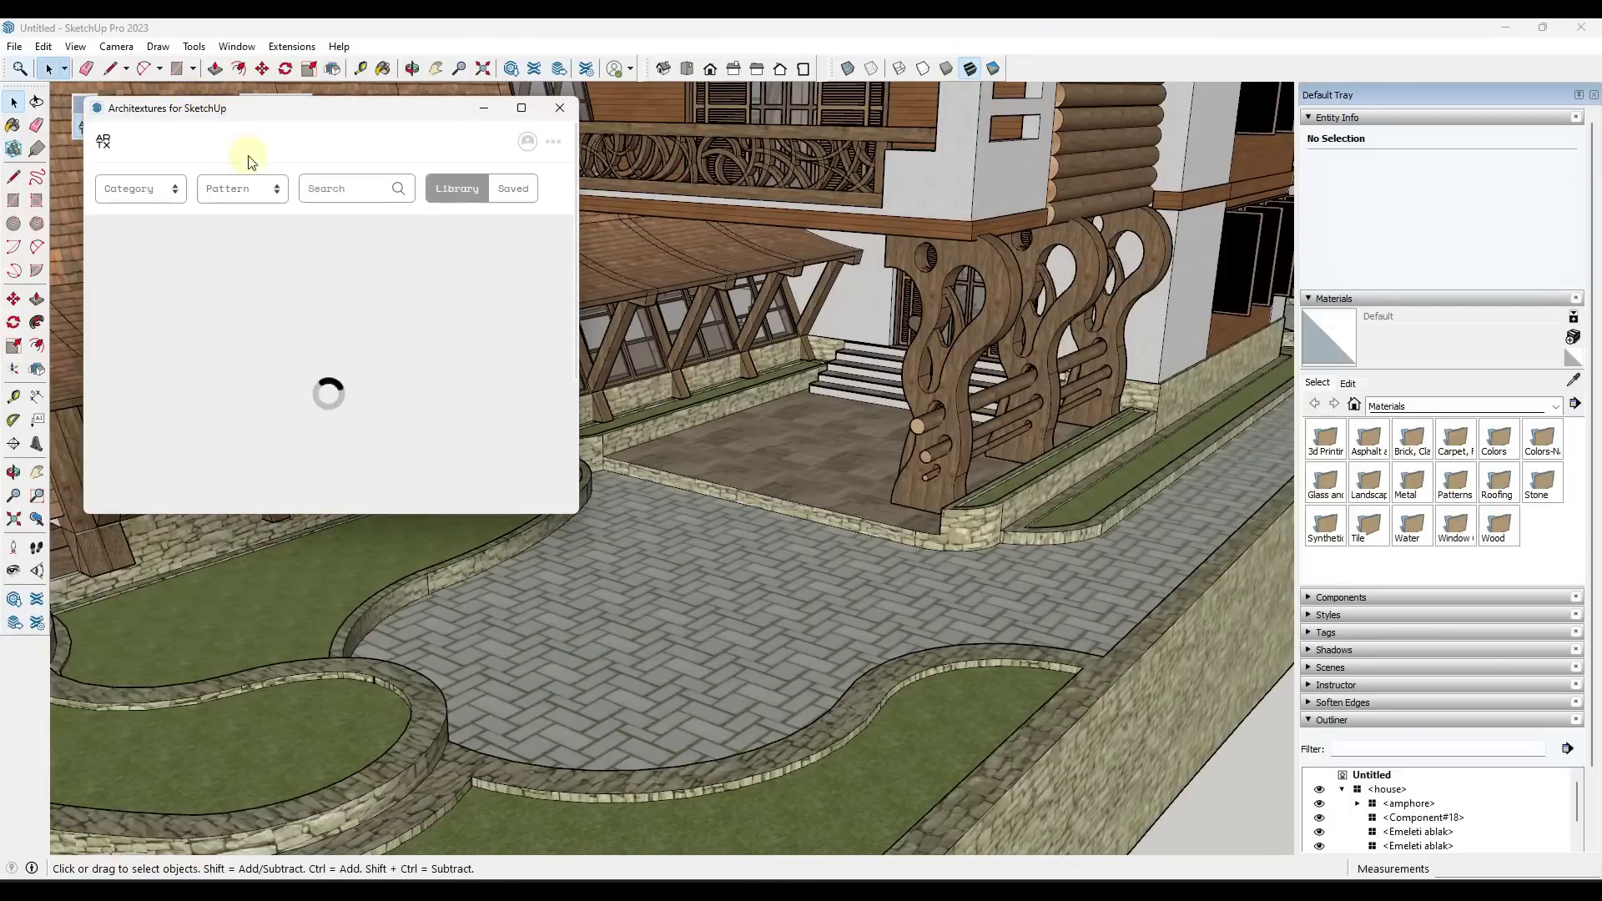
pyautogui.moveTo(574, 516); pyautogui.dragTo(585, 769)
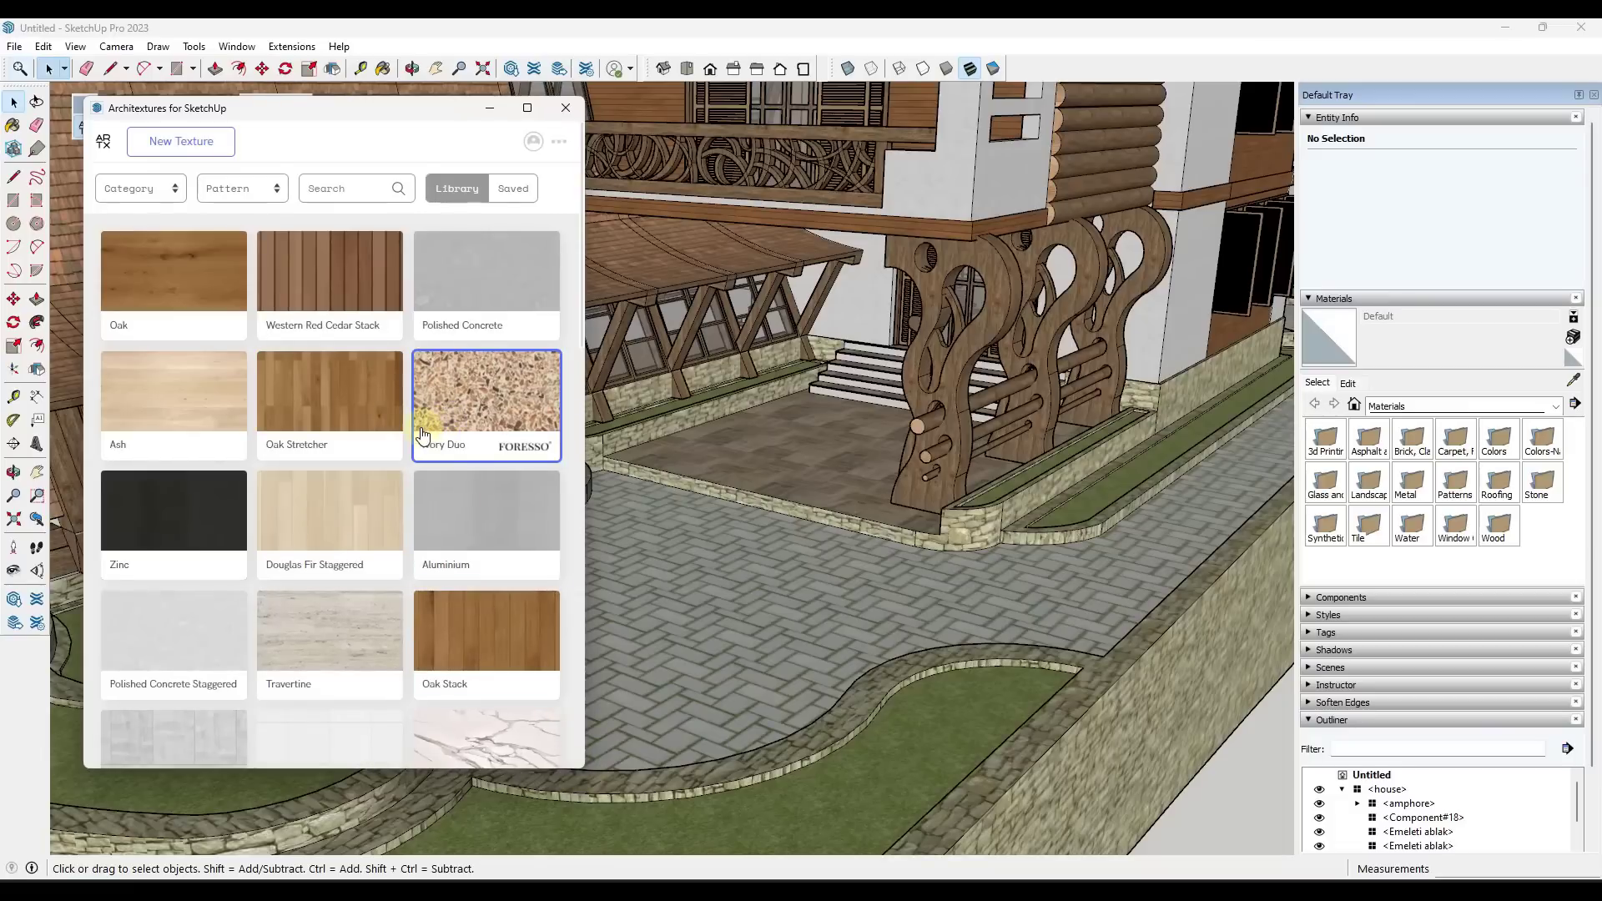
pyautogui.scroll(-10, 421, 434)
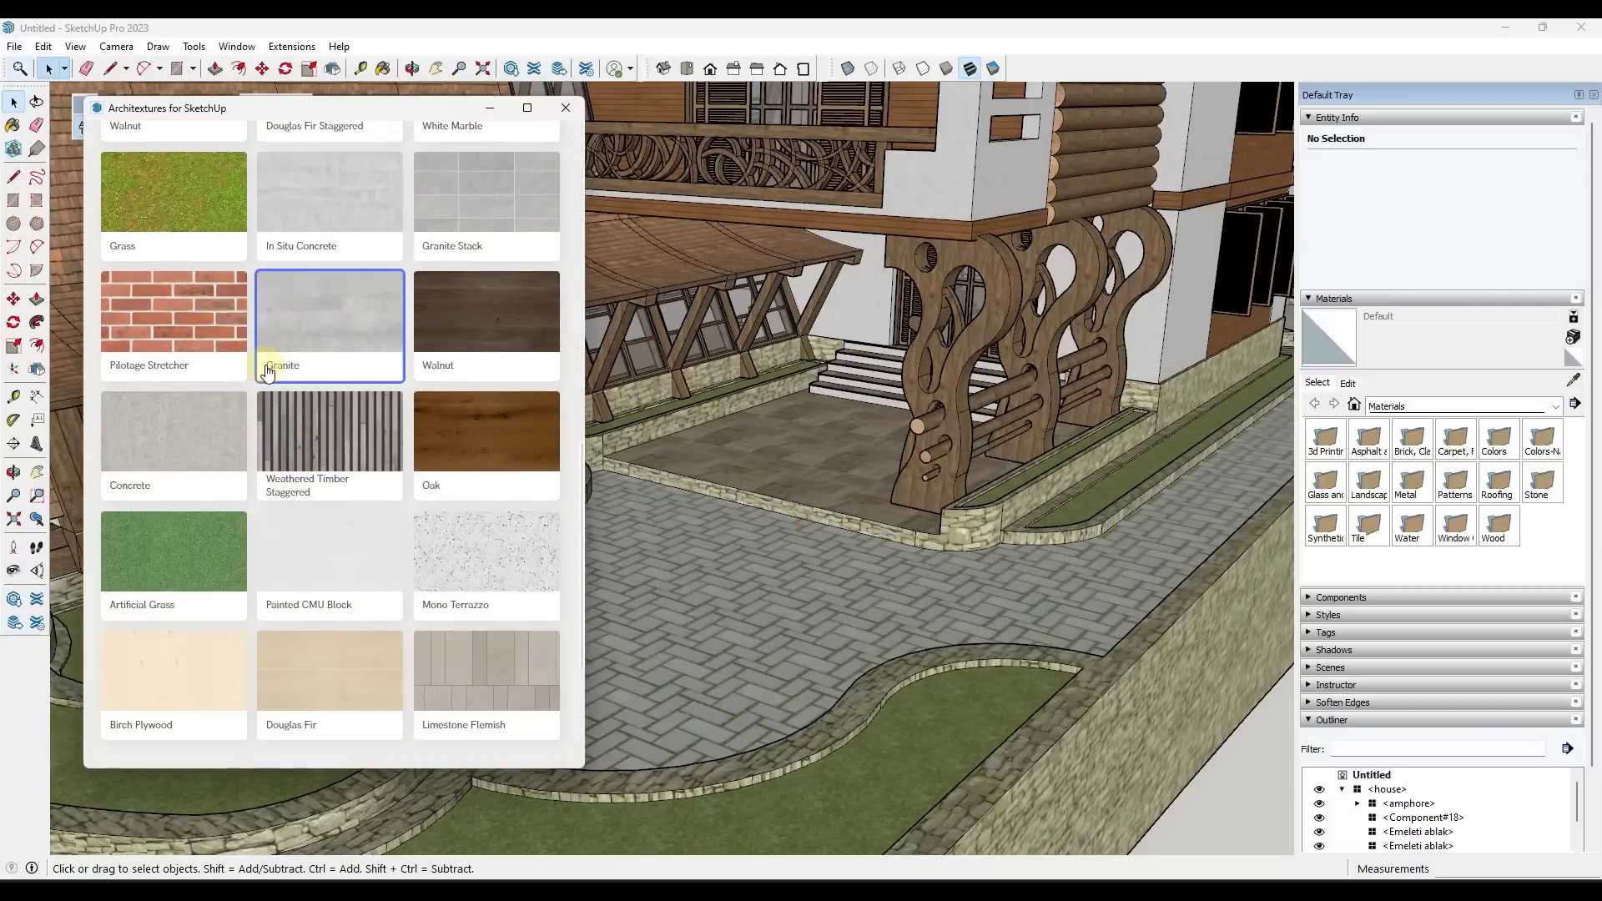
pyautogui.scroll(-4, 267, 371)
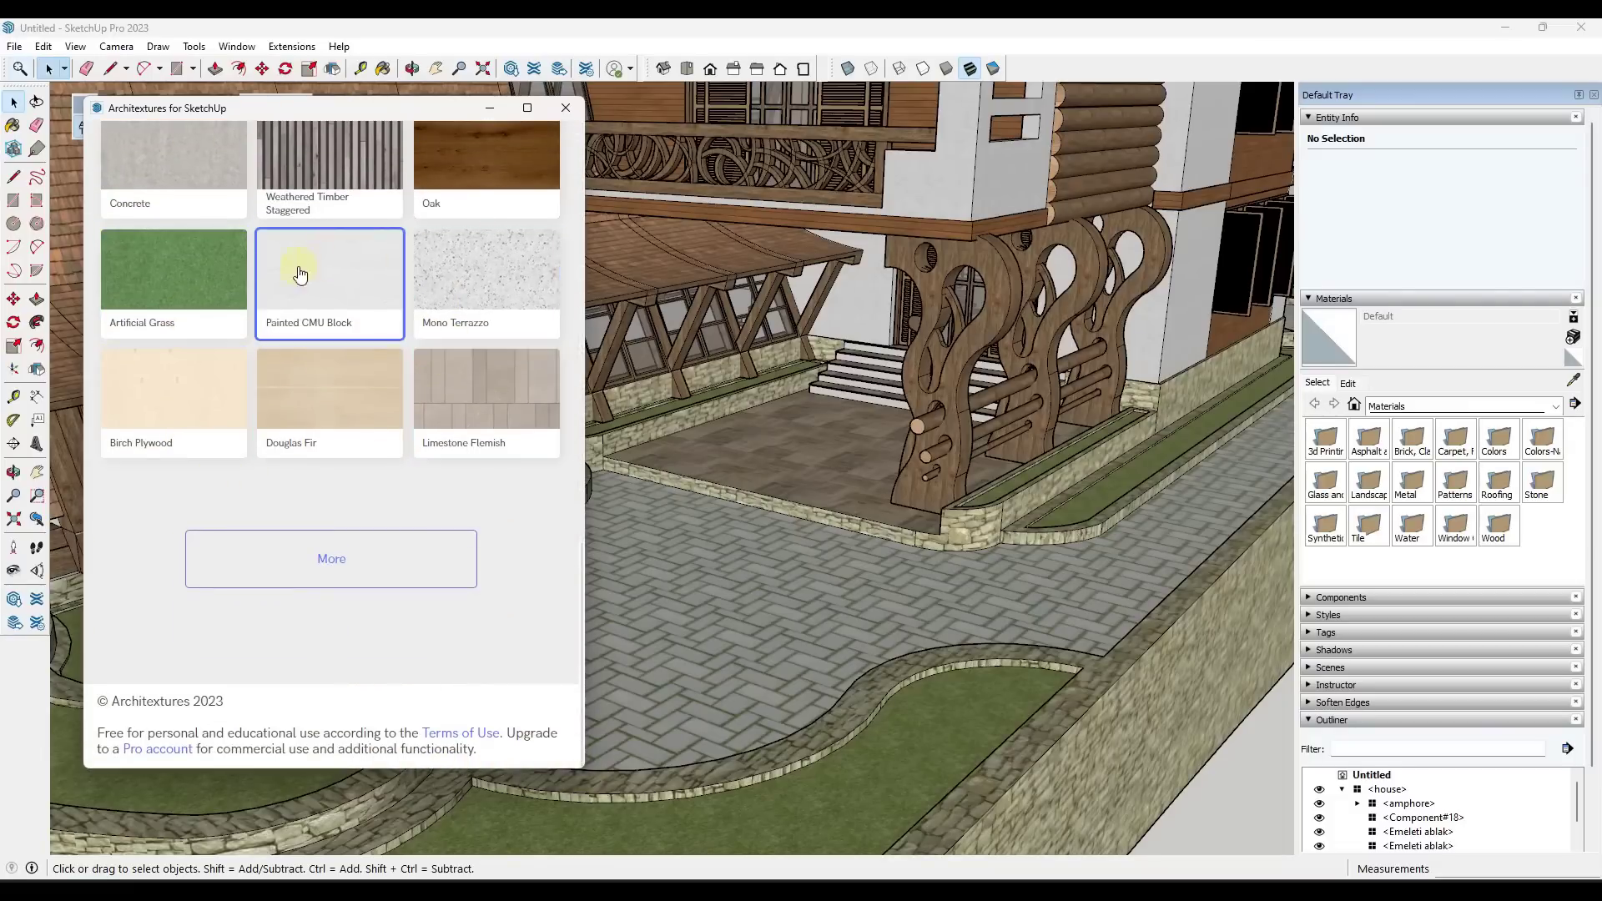
pyautogui.scroll(5, 275, 284)
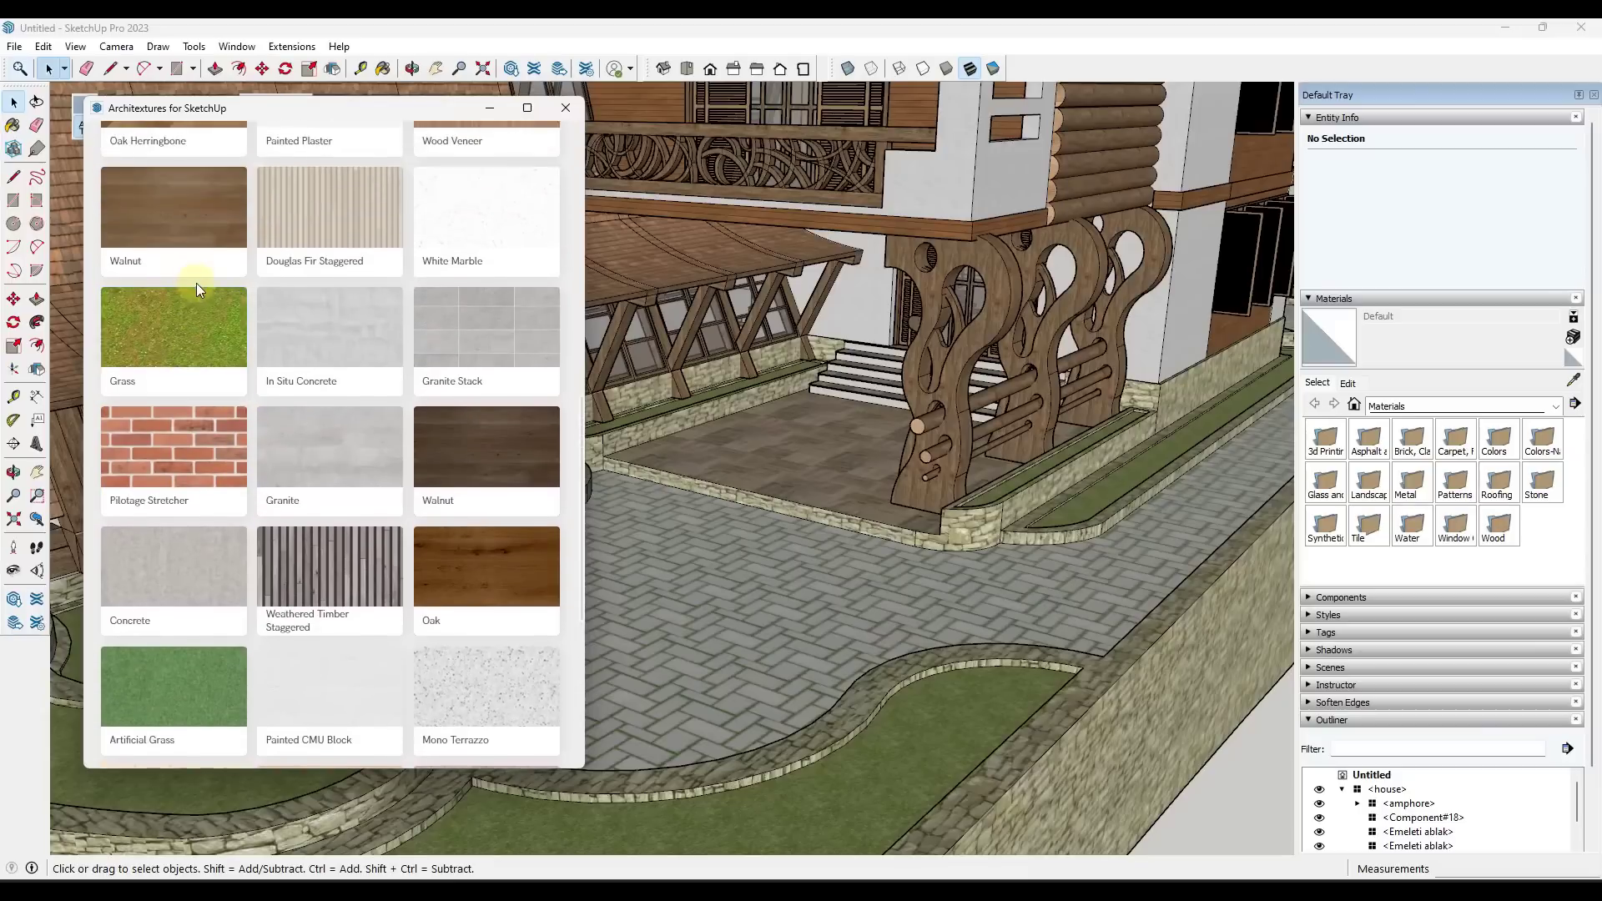
pyautogui.scroll(5, 325, 334)
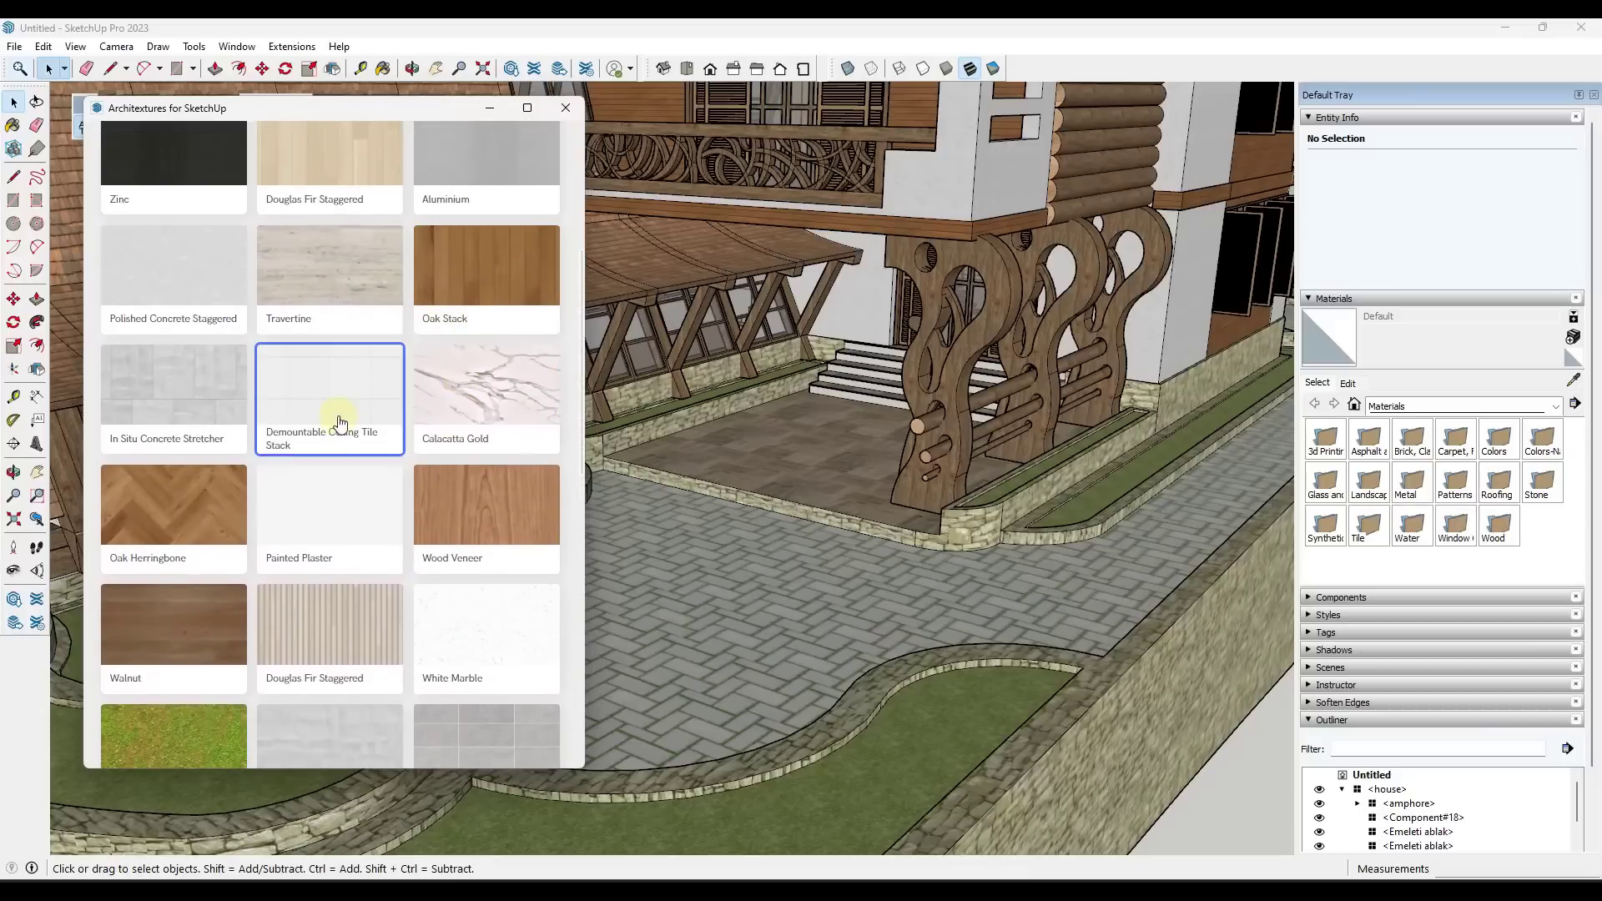
pyautogui.scroll(2, 350, 442)
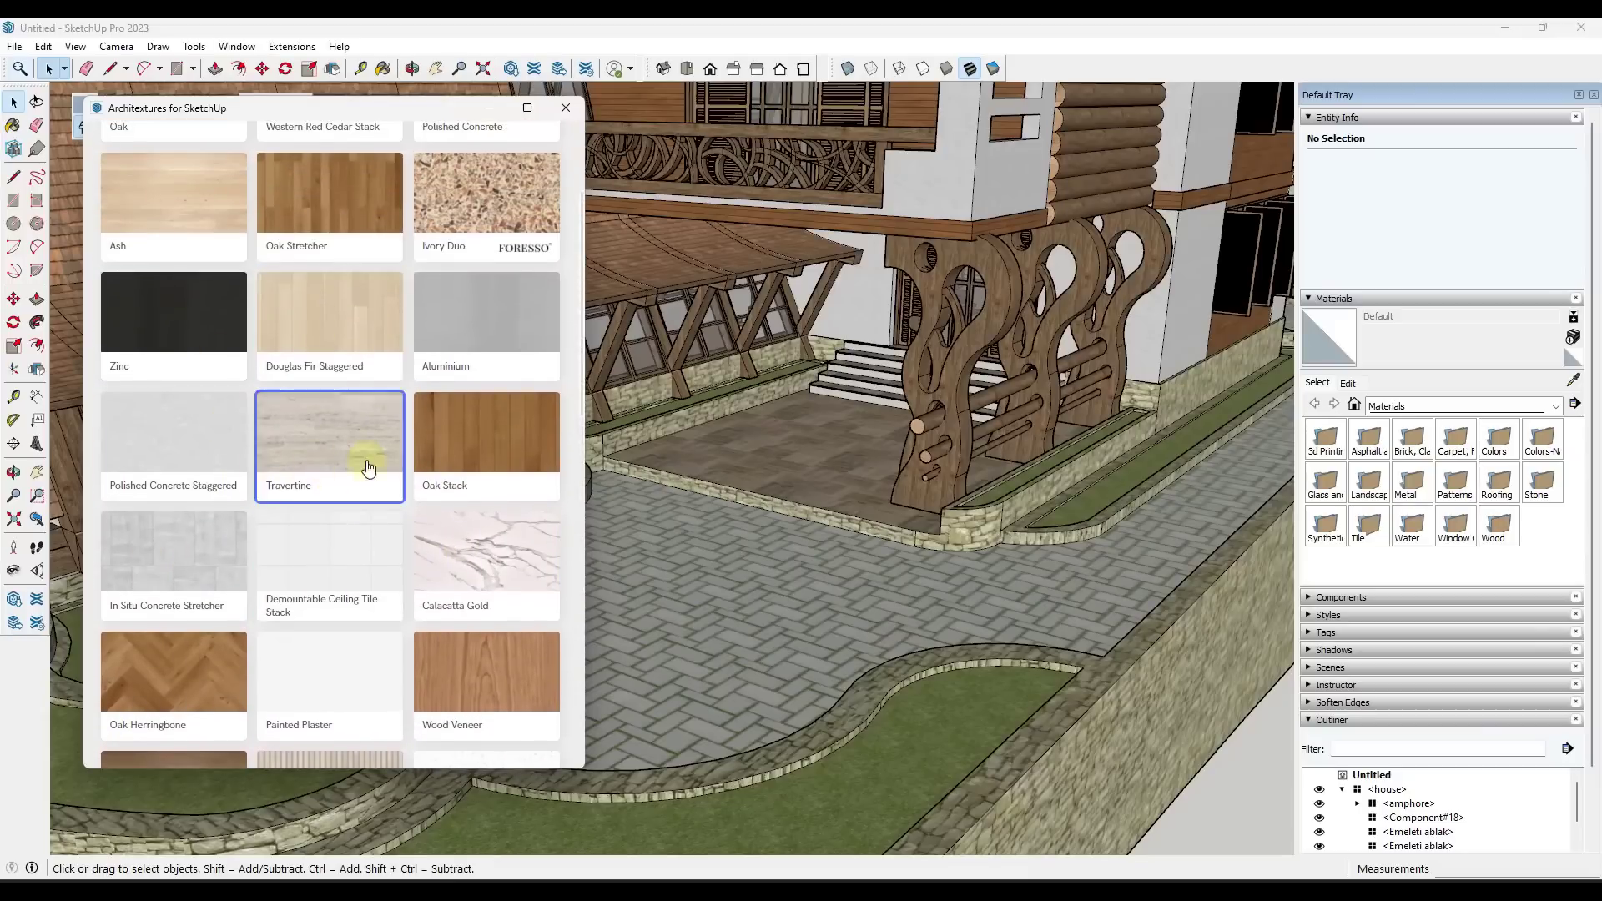
pyautogui.scroll(2, 369, 467)
# - Preview the Ivory Duo texture, return to the library and look through the remaining textures
pyautogui.click(487, 401)
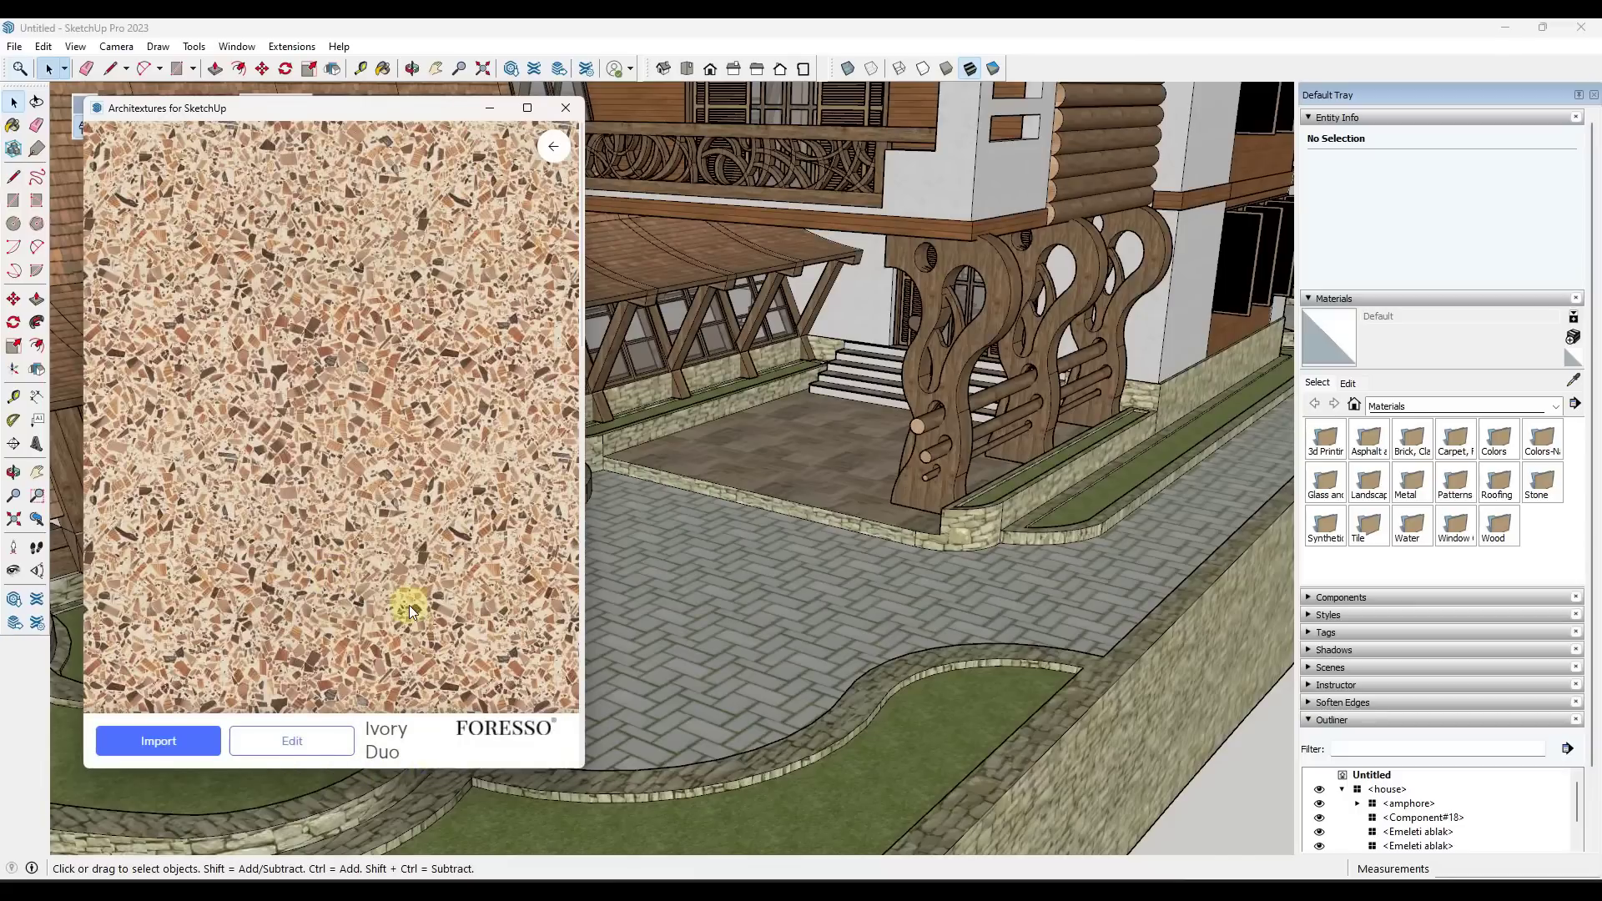
pyautogui.click(551, 148)
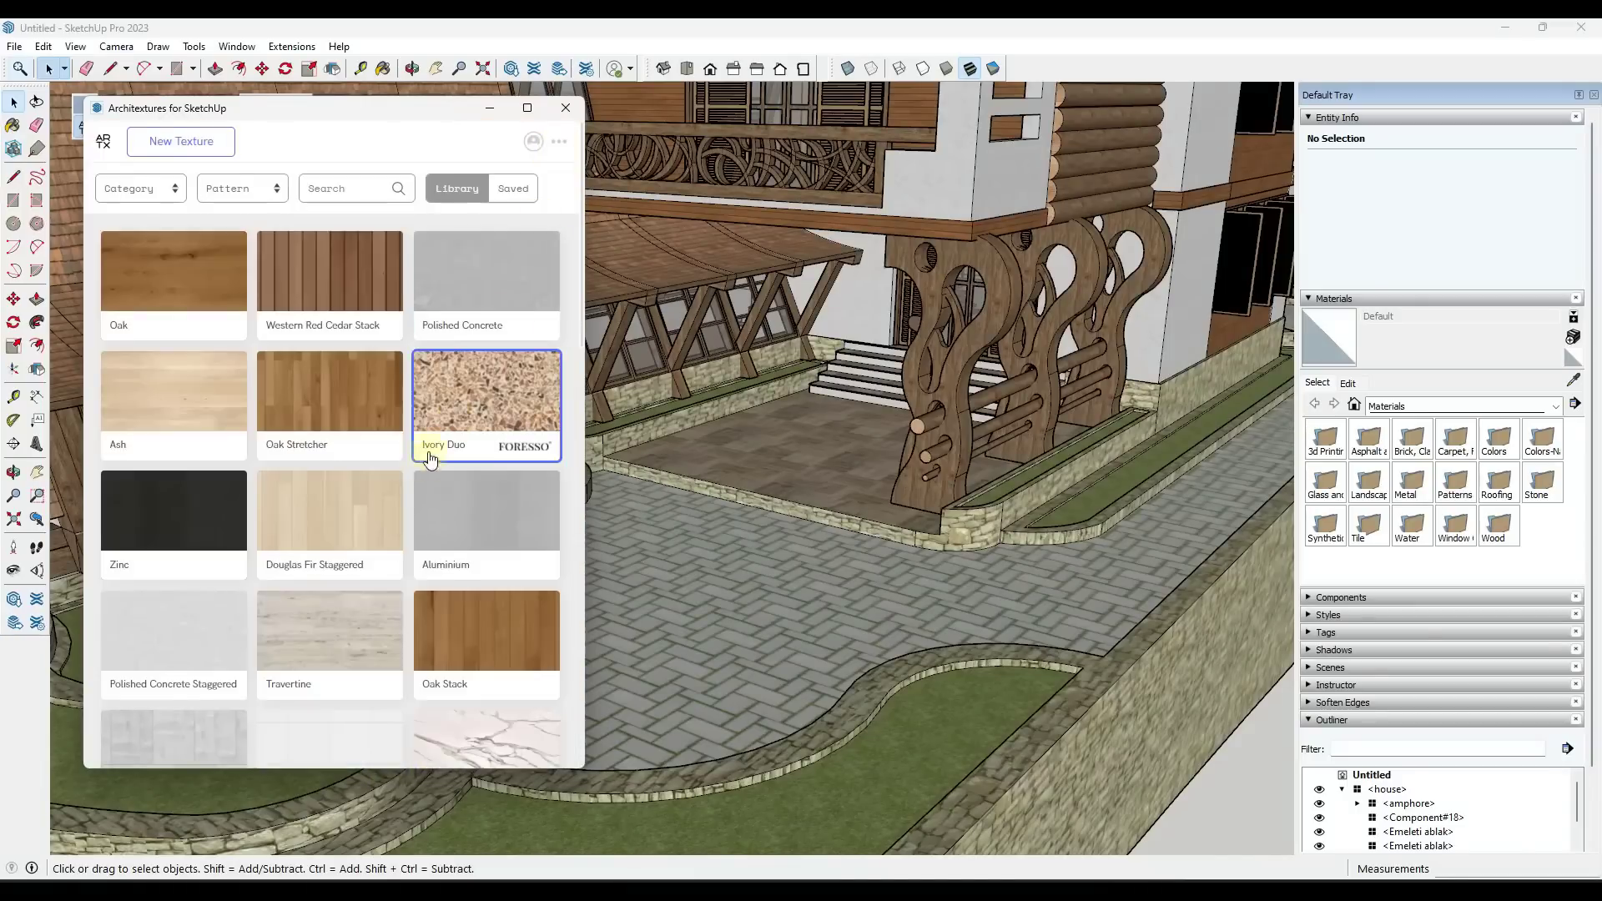
pyautogui.scroll(-5, 428, 474)
pyautogui.scroll(-6, 428, 473)
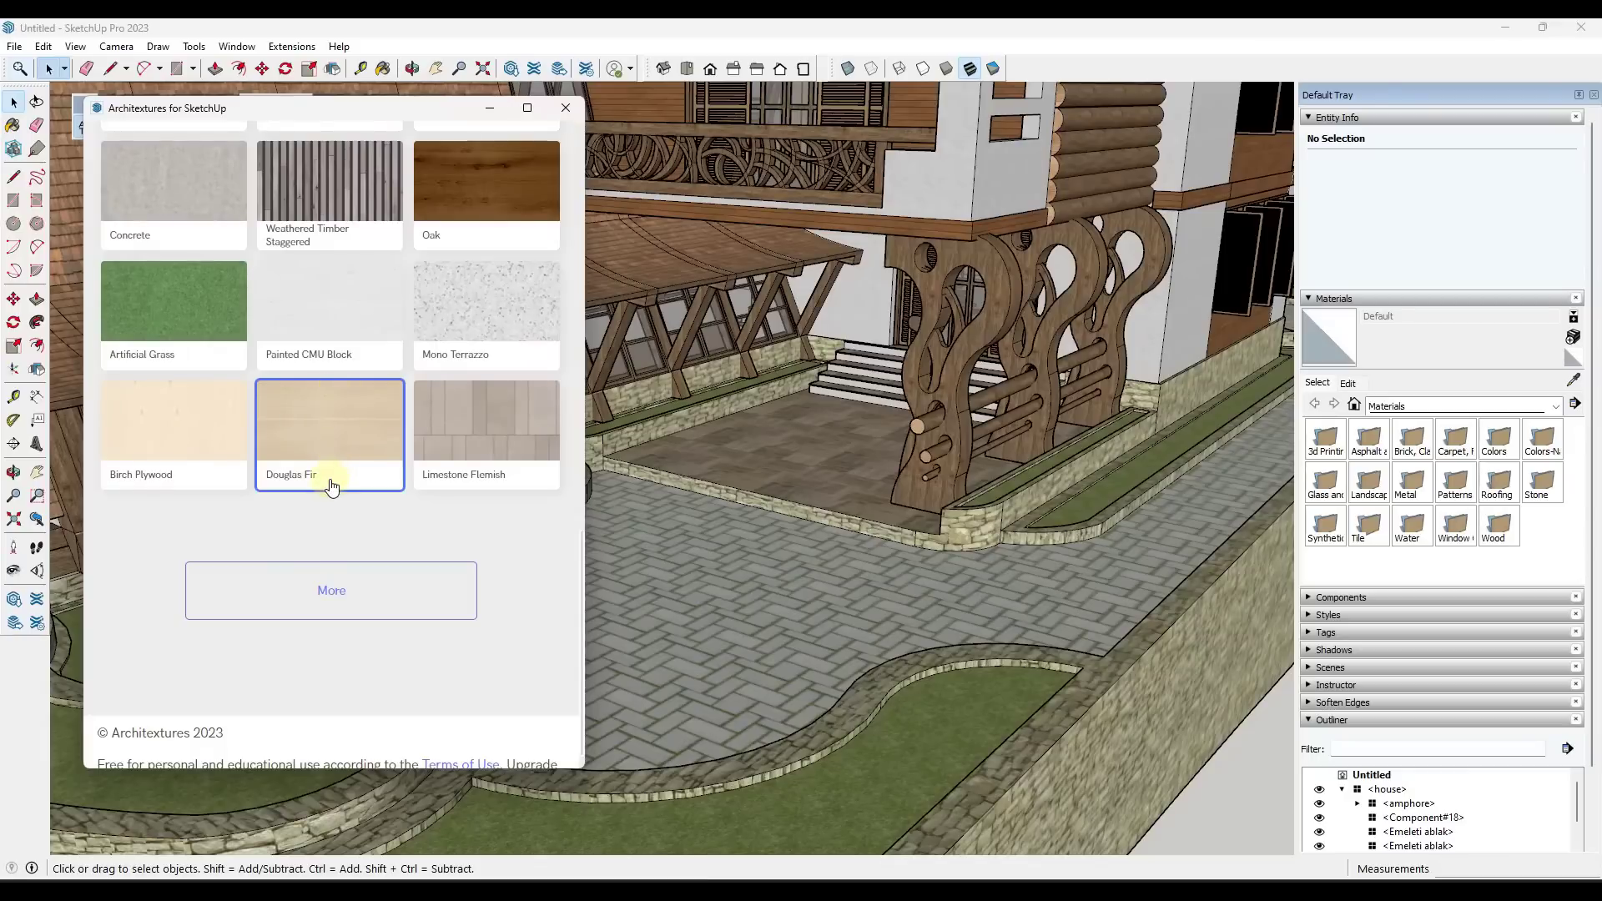
# - Search the texture library for "concrete" and open the In Situ Concrete texture for editing
pyautogui.click(337, 188)
pyautogui.write('concrete')
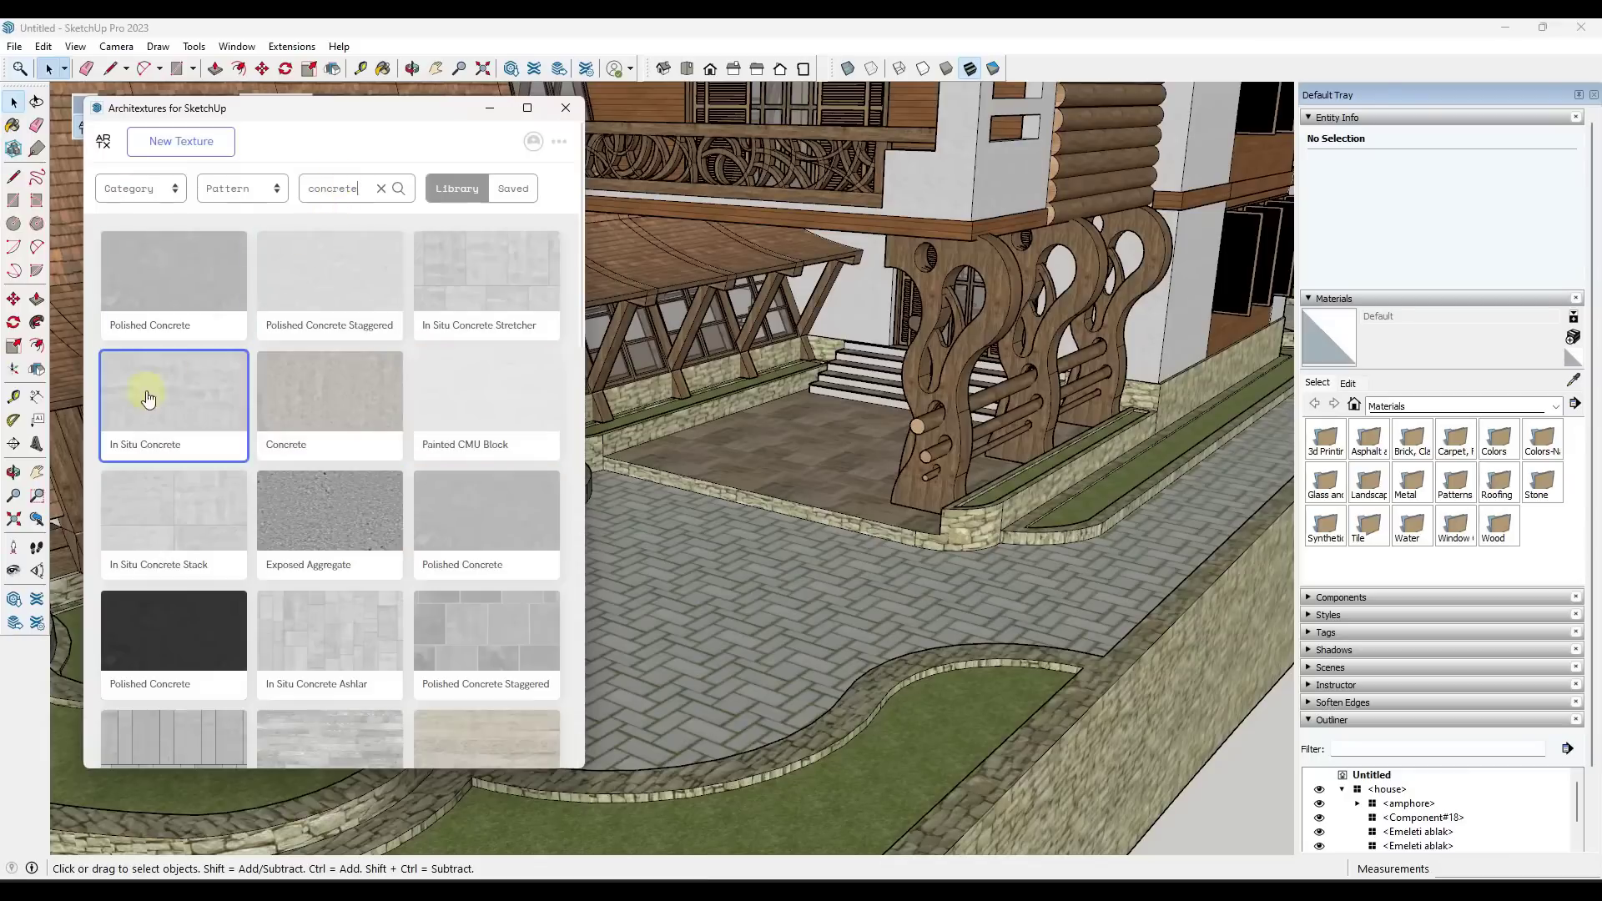
pyautogui.scroll(-3, 367, 476)
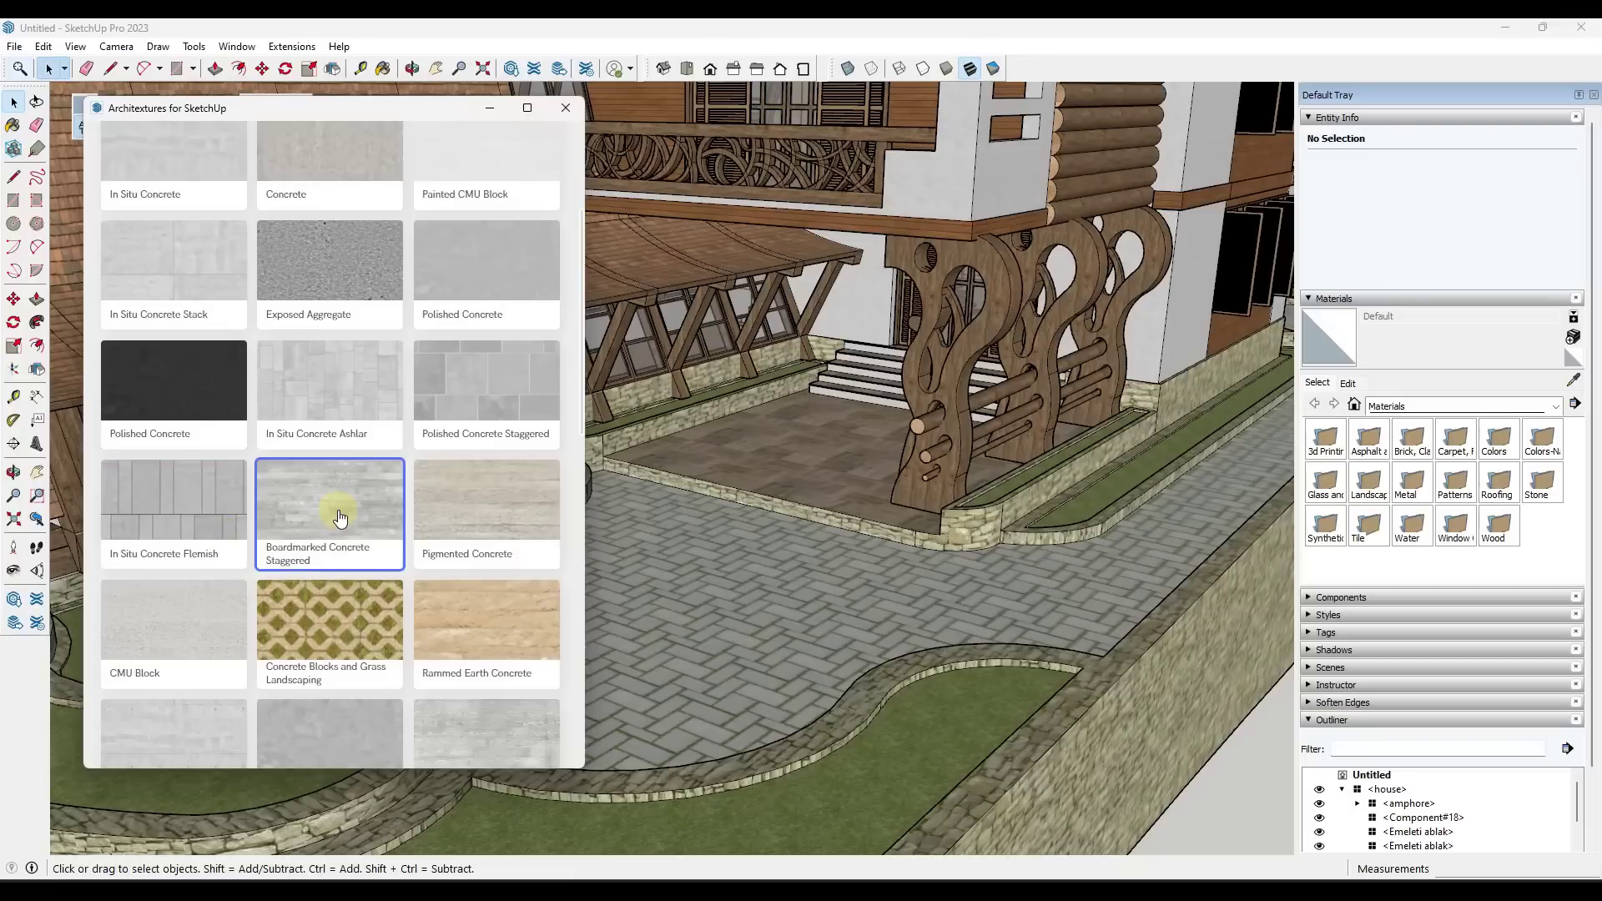
pyautogui.scroll(-2, 355, 534)
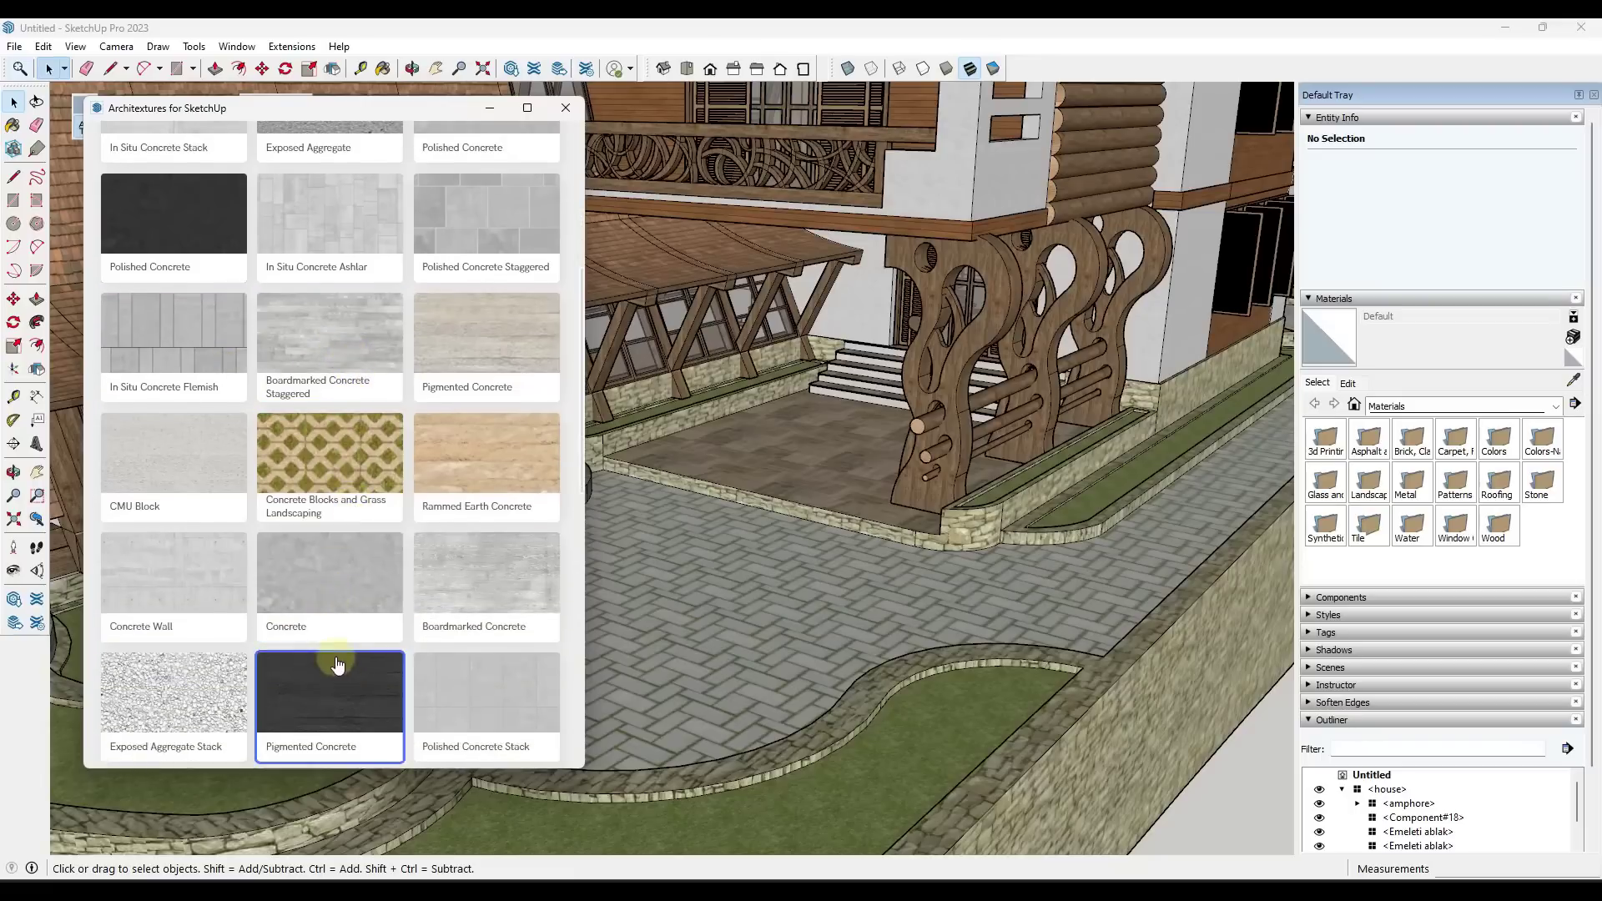
pyautogui.scroll(5, 279, 368)
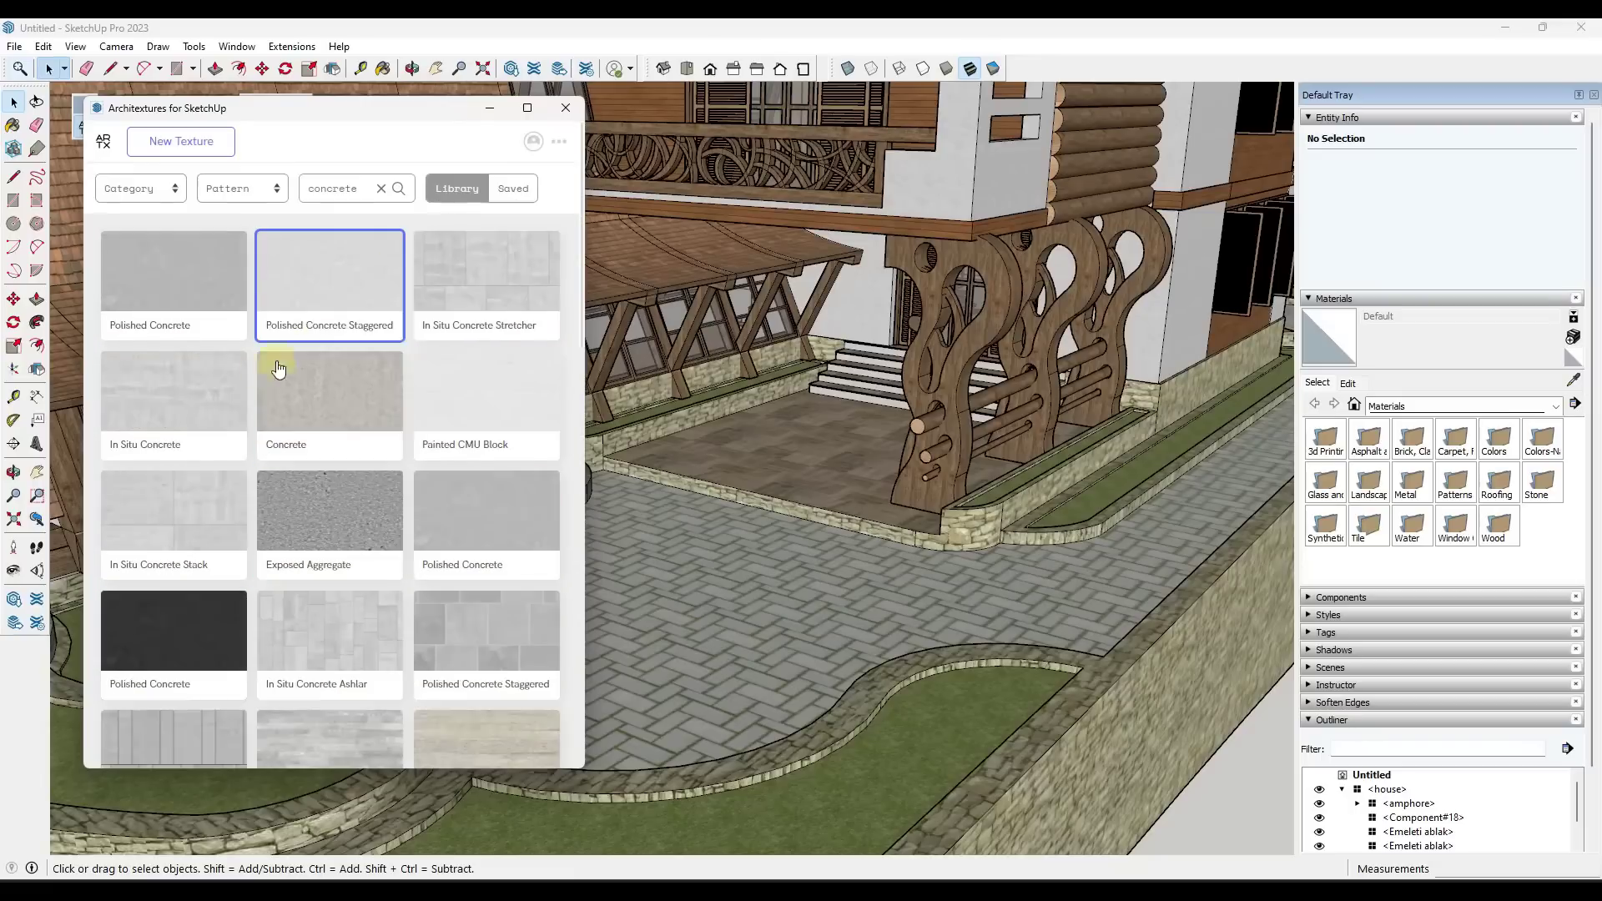
pyautogui.click(203, 406)
pyautogui.click(292, 742)
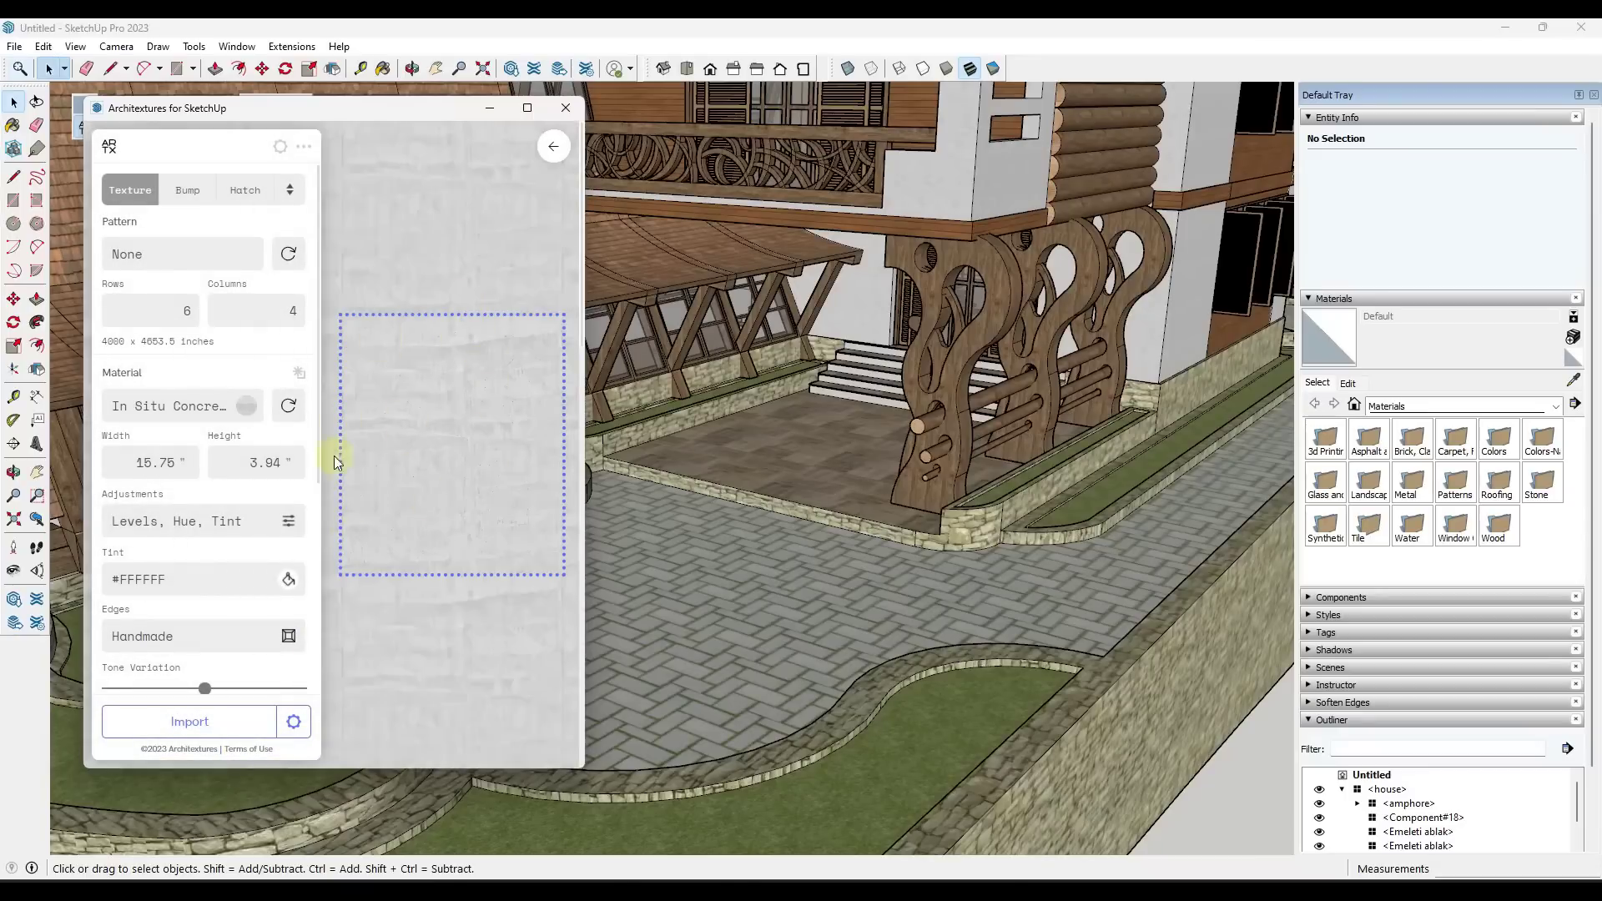
# - Set the texture's pattern to Basketweave and enlarge the Architextures window for a bigger preview
pyautogui.click(207, 254)
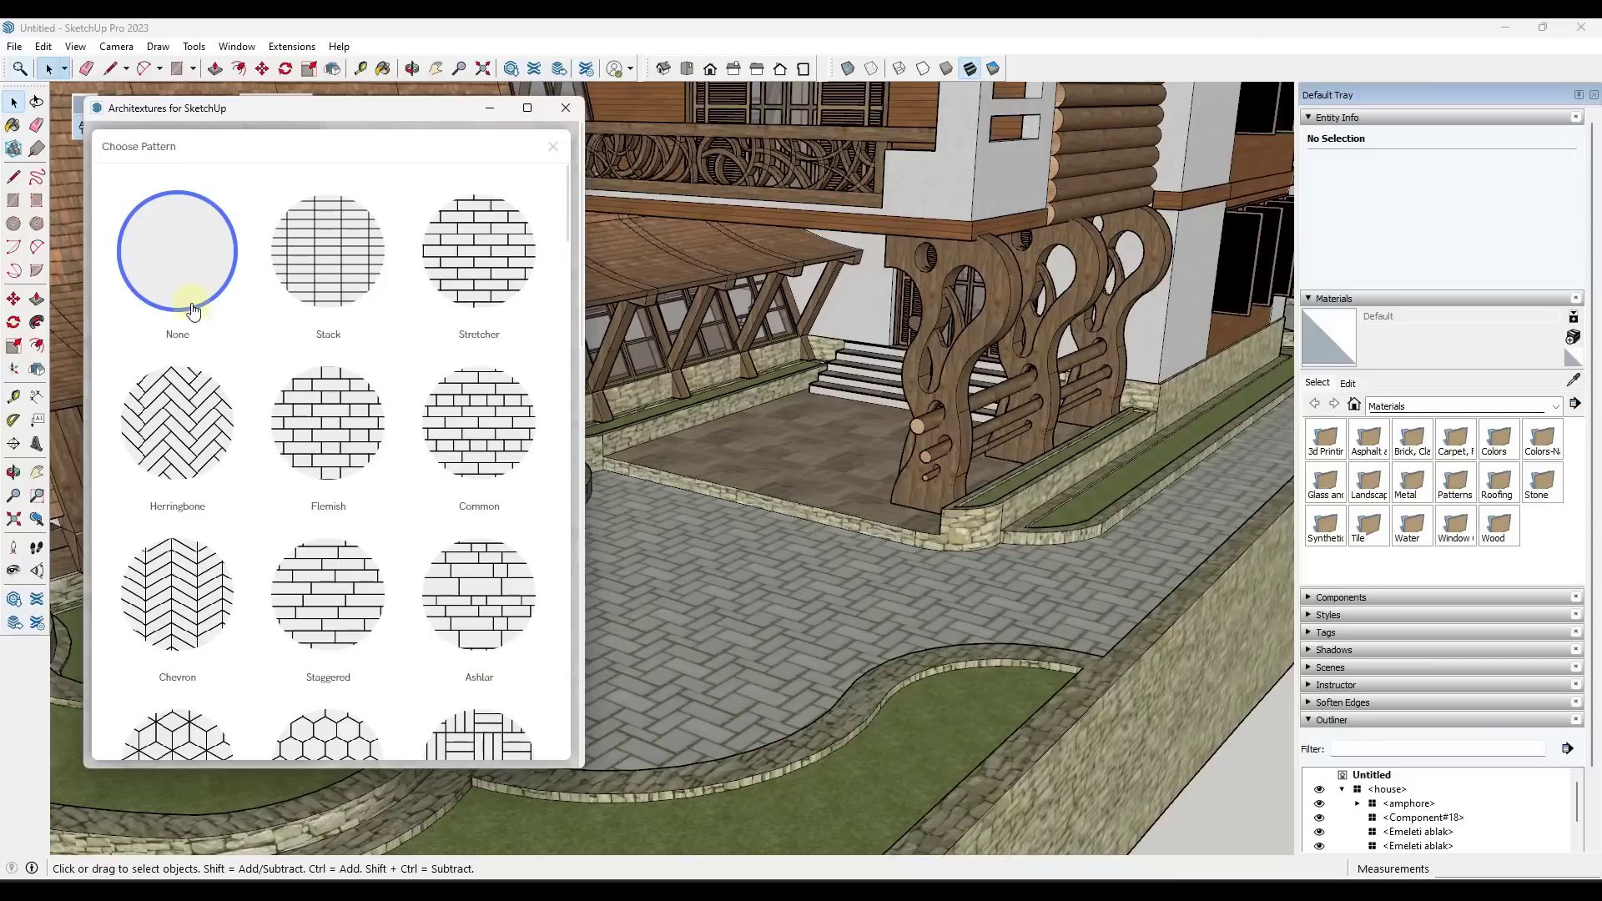
pyautogui.scroll(-4, 178, 408)
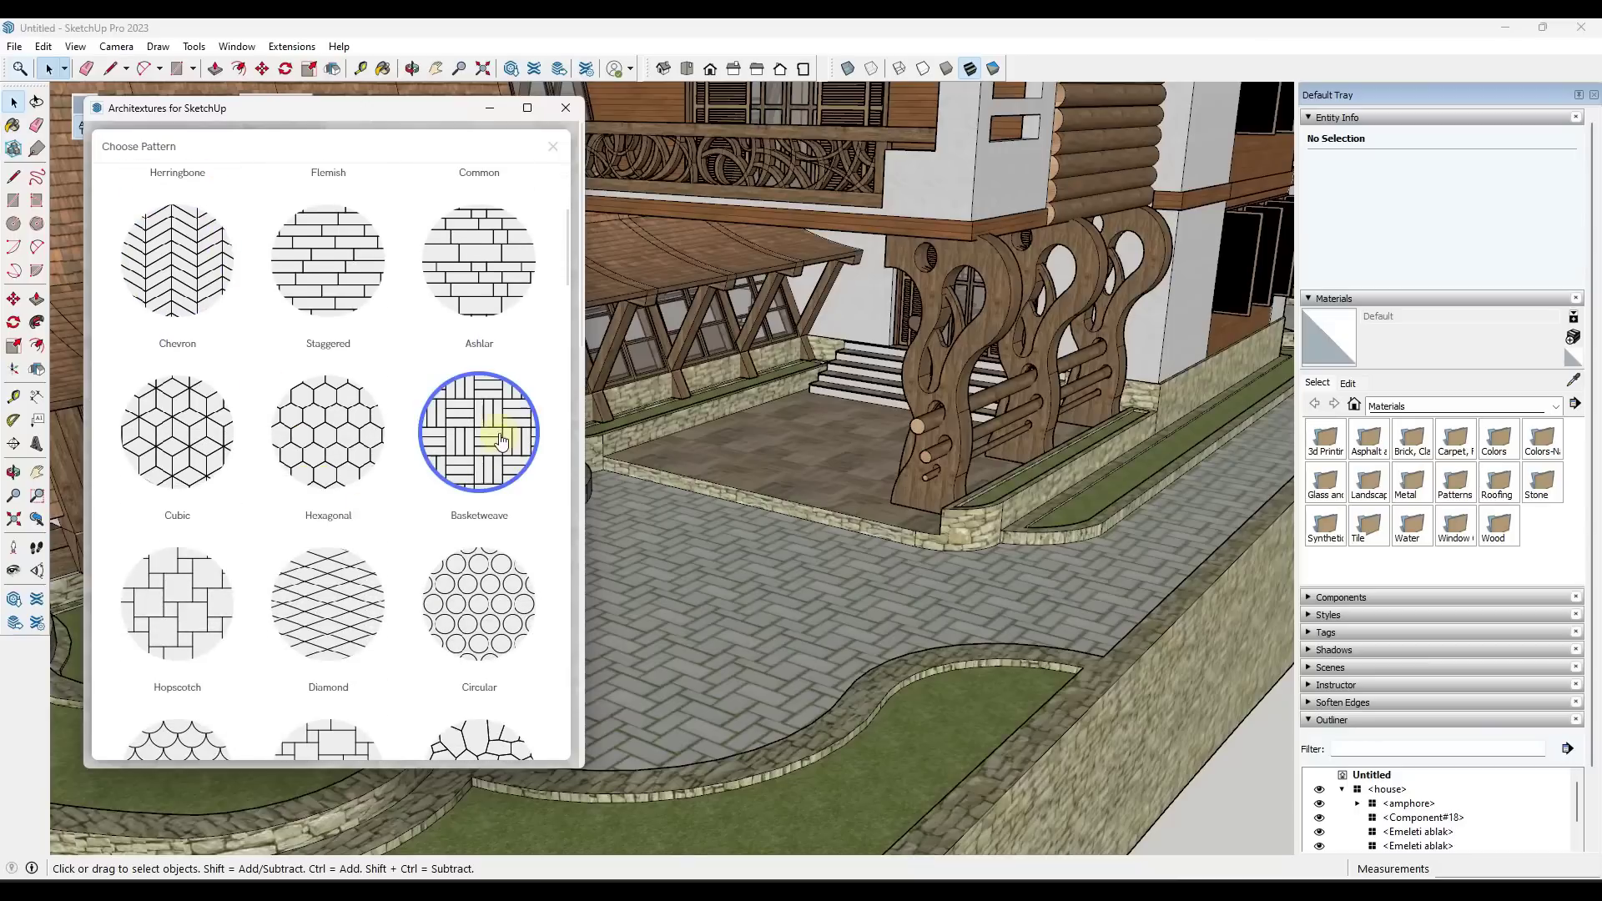
pyautogui.click(500, 440)
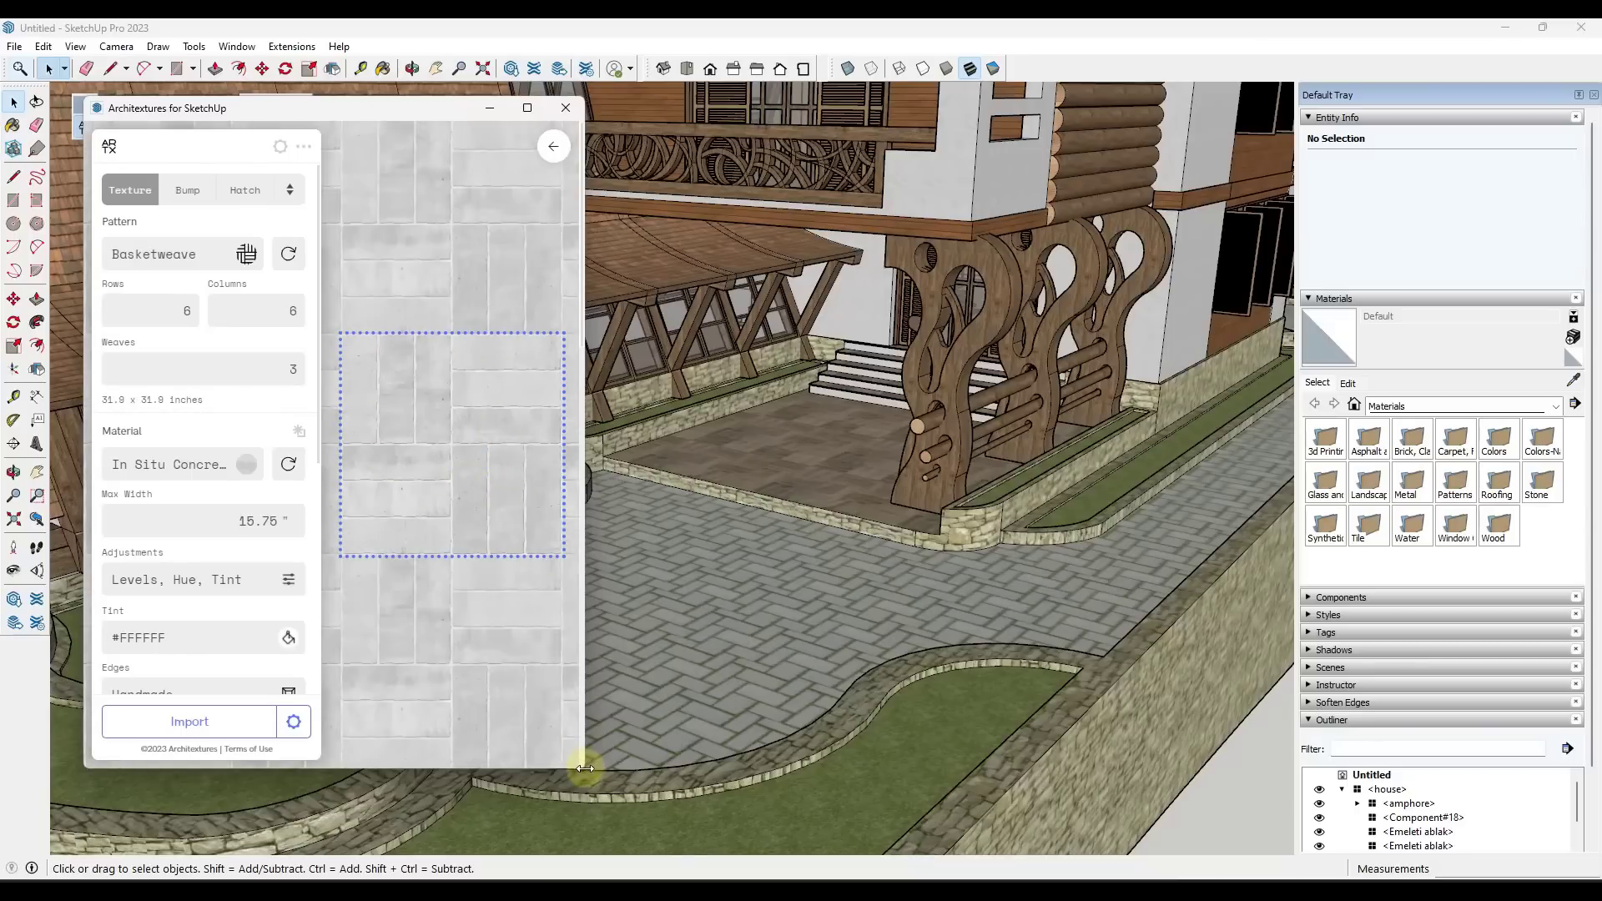
pyautogui.moveTo(591, 772); pyautogui.dragTo(853, 807)
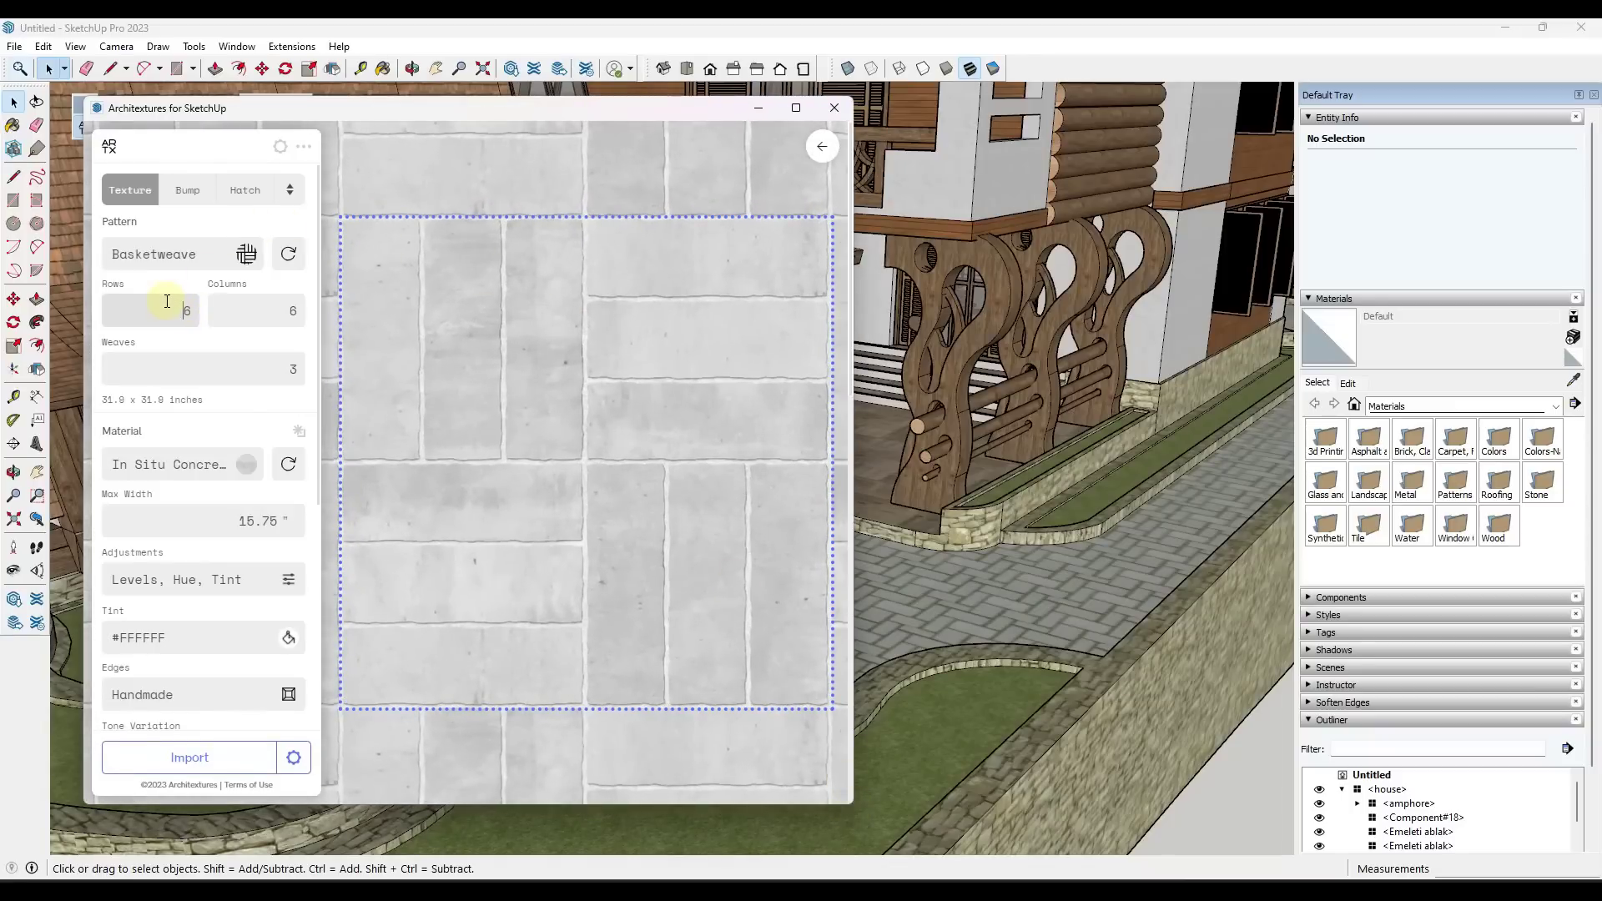
# - Set the basketweave pattern to 12 rows and 12 columns and import the texture as a material
pyautogui.press('Delete')
pyautogui.write('2')
pyautogui.press('Tab')
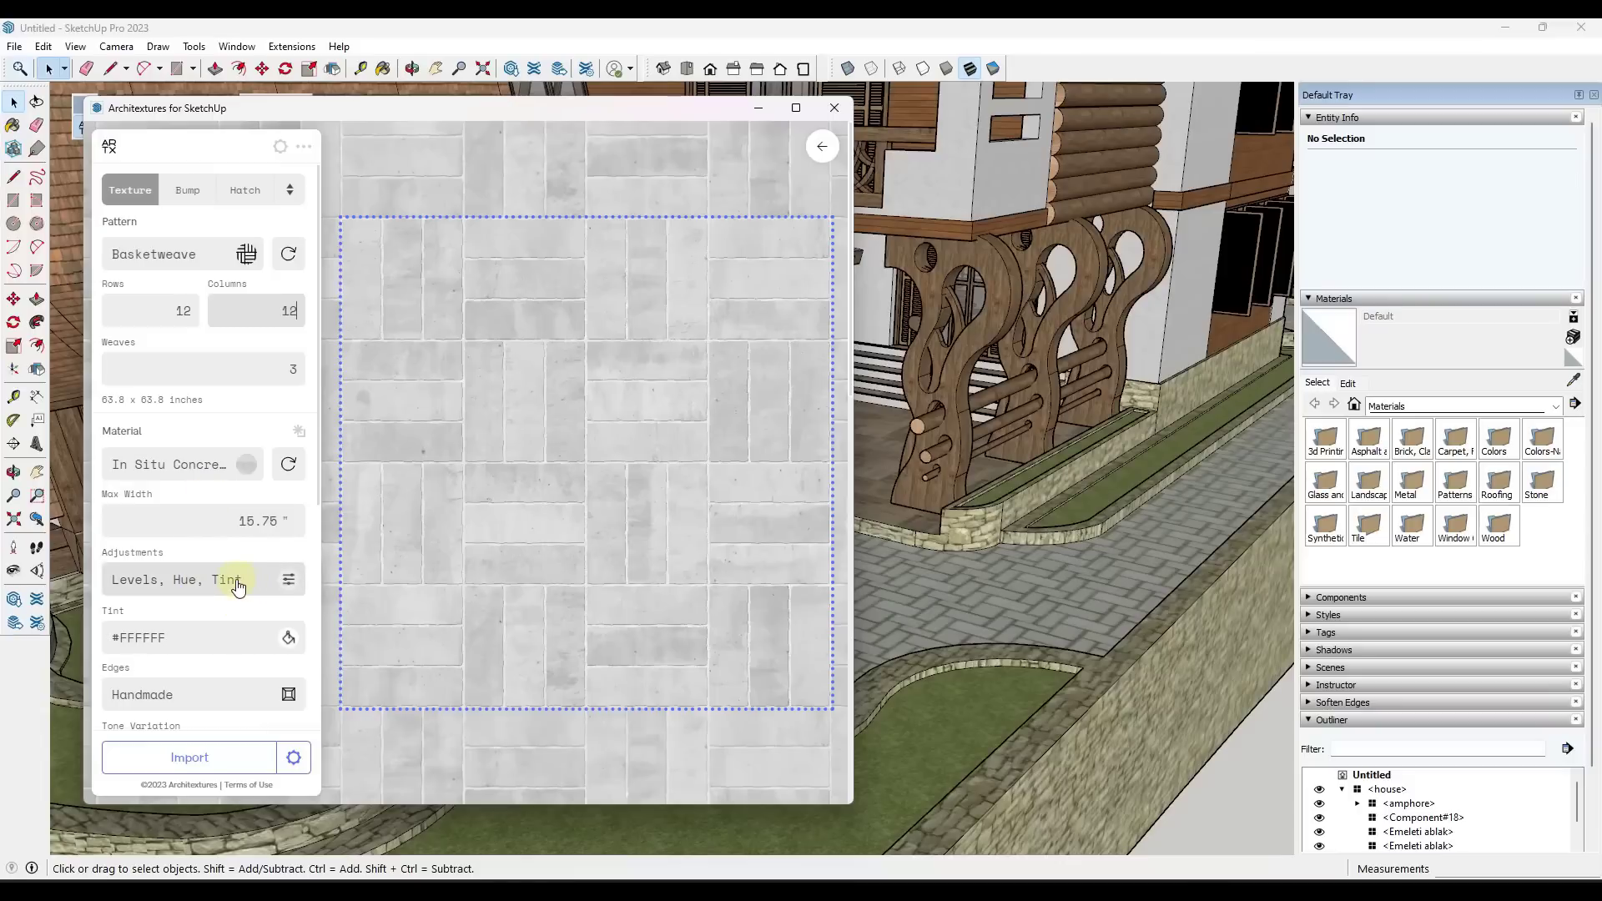
pyautogui.click(215, 759)
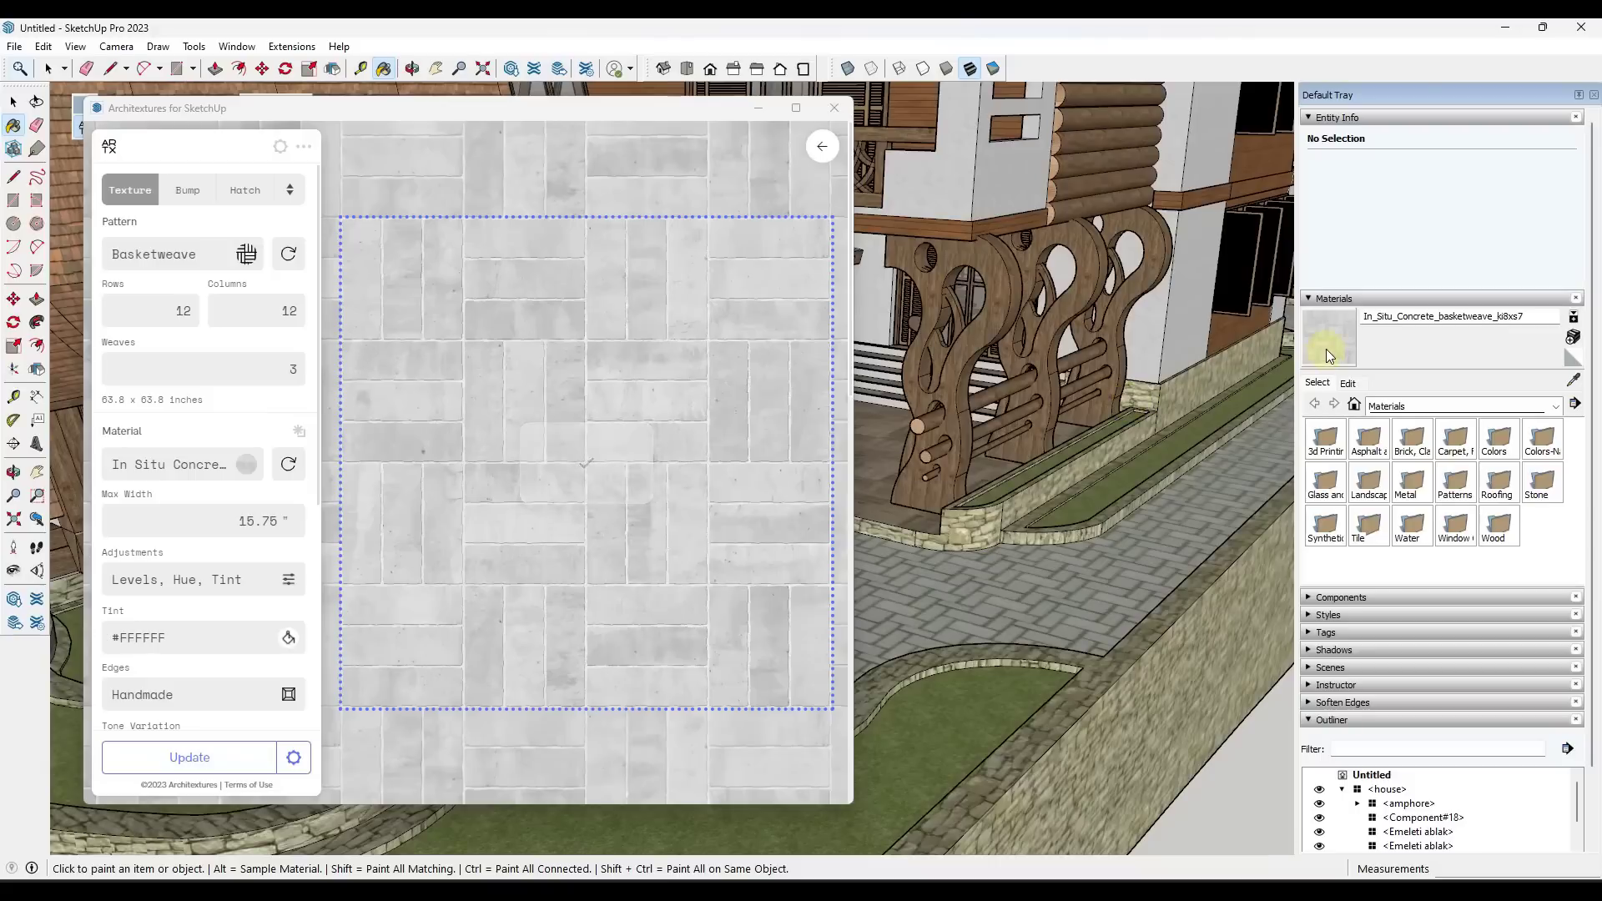
# - Move the Architextures window out of the way and select the courtyard paving face inside the house component
pyautogui.moveTo(553, 111); pyautogui.dragTo(0, 112)
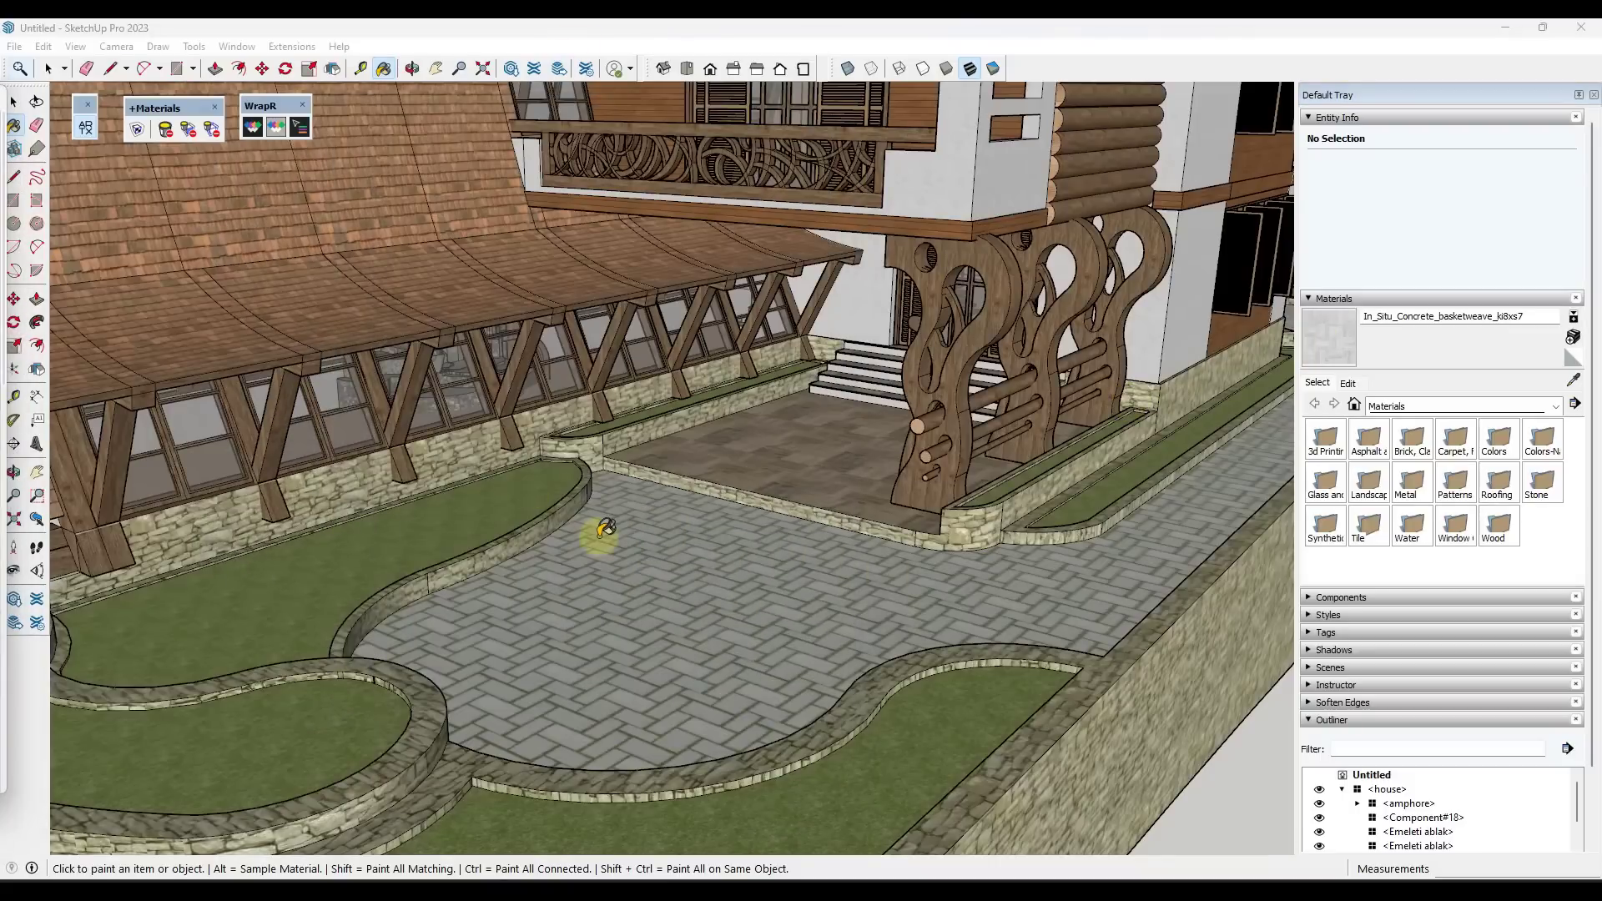
pyautogui.press('space')
pyautogui.click(648, 597)
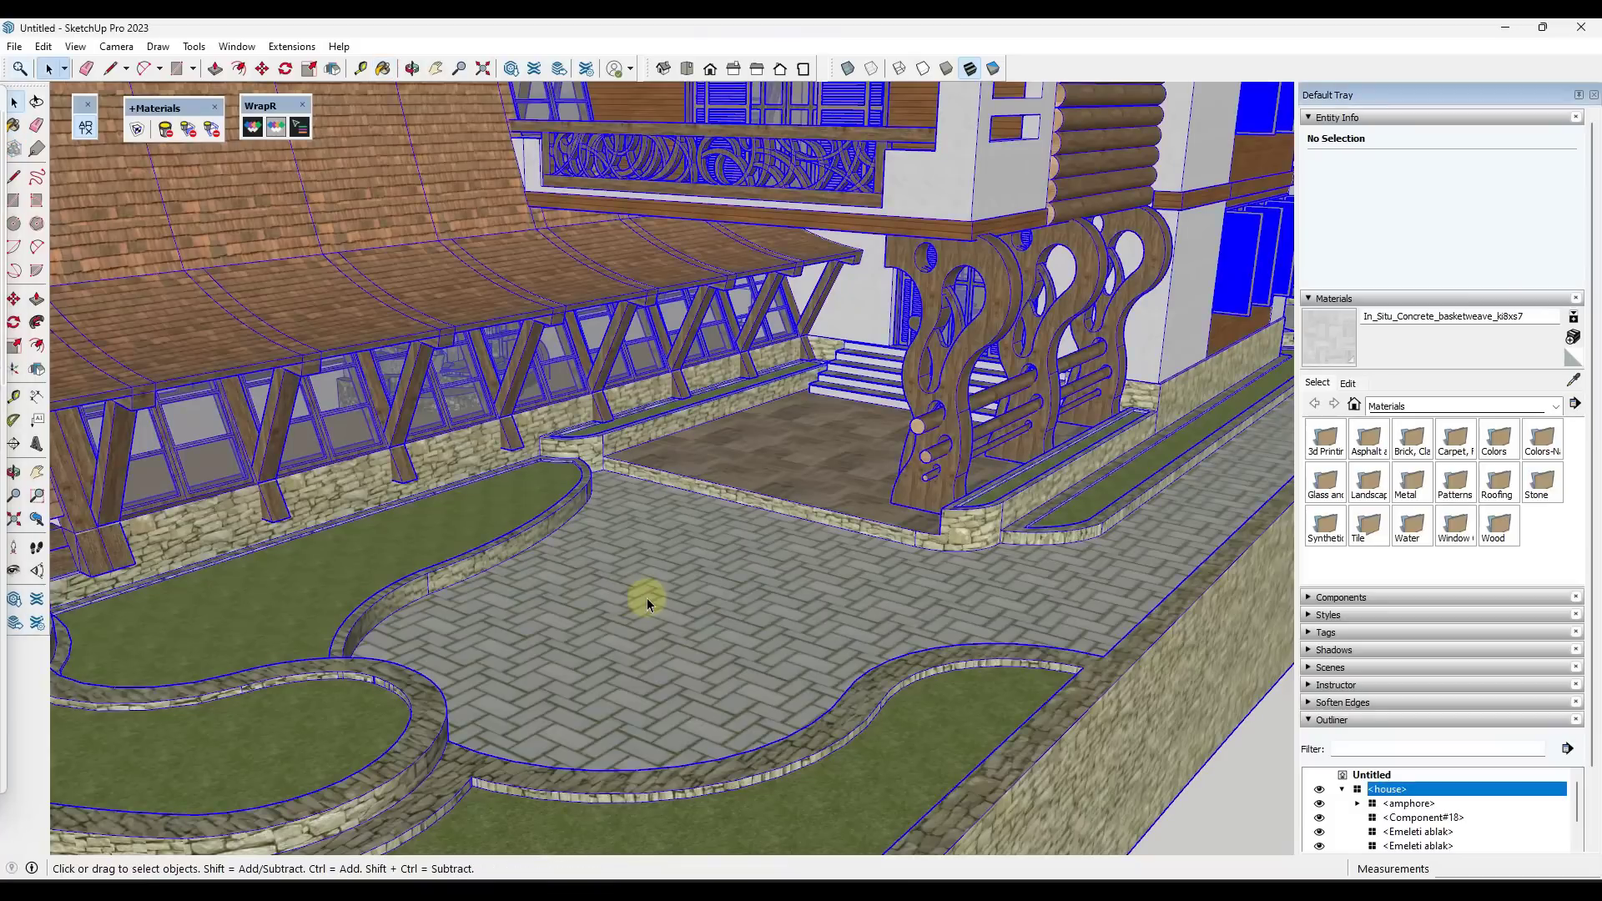
pyautogui.doubleClick(650, 599)
pyautogui.click(649, 599)
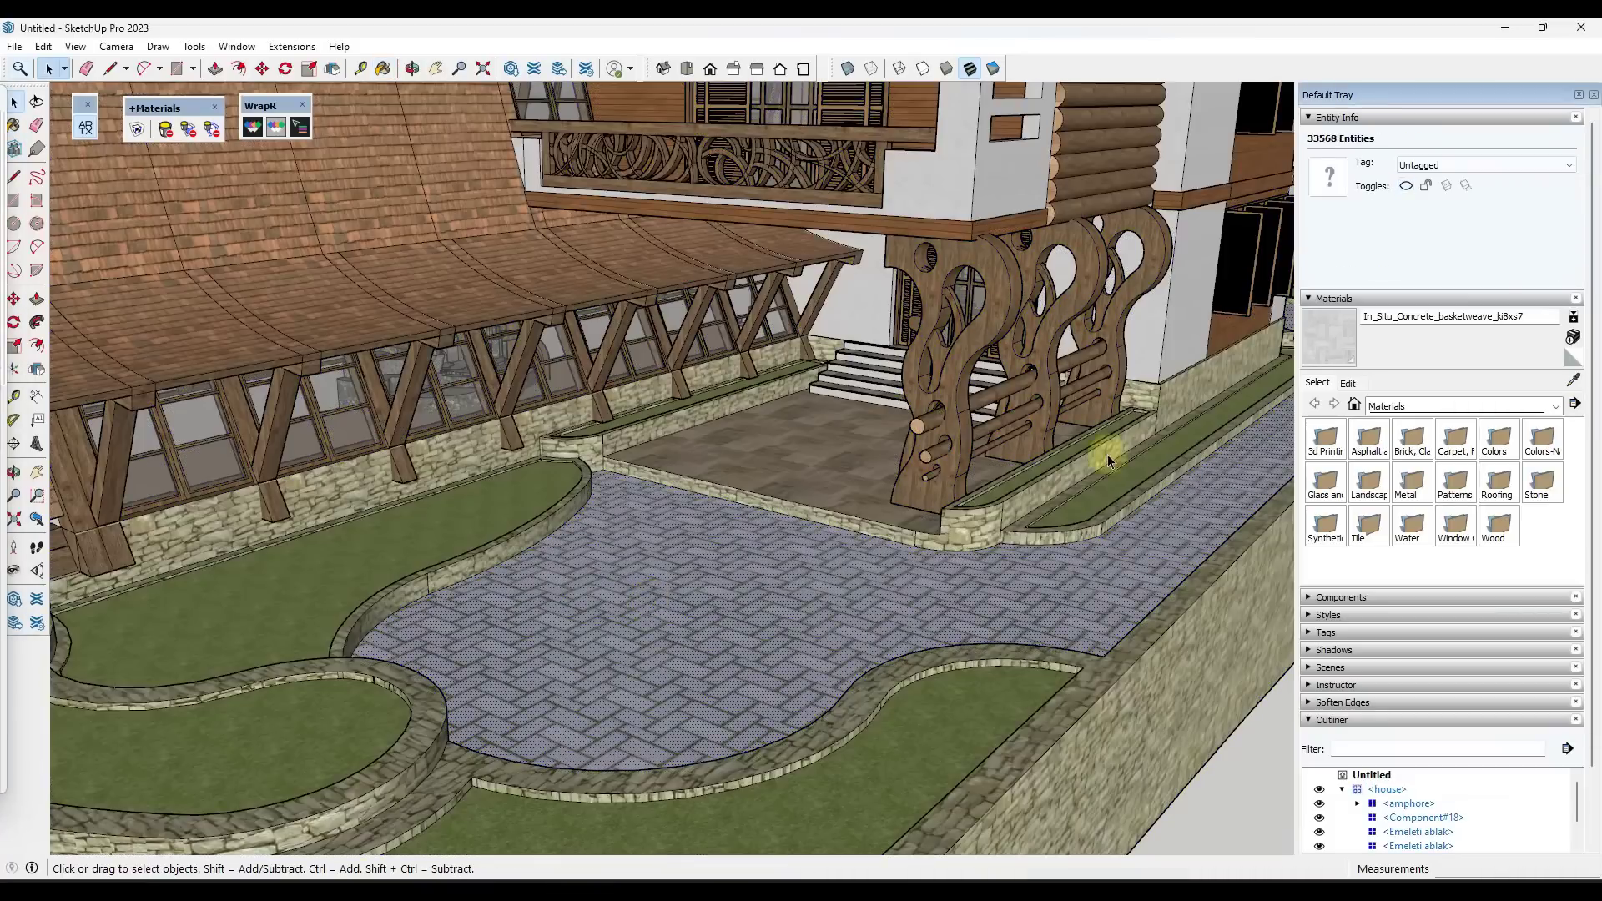
# - Paint the courtyard paving face with the imported In Situ Concrete basketweave material and inspect the result
pyautogui.click(1328, 334)
pyautogui.click(730, 576)
pyautogui.scroll(5, 660, 667)
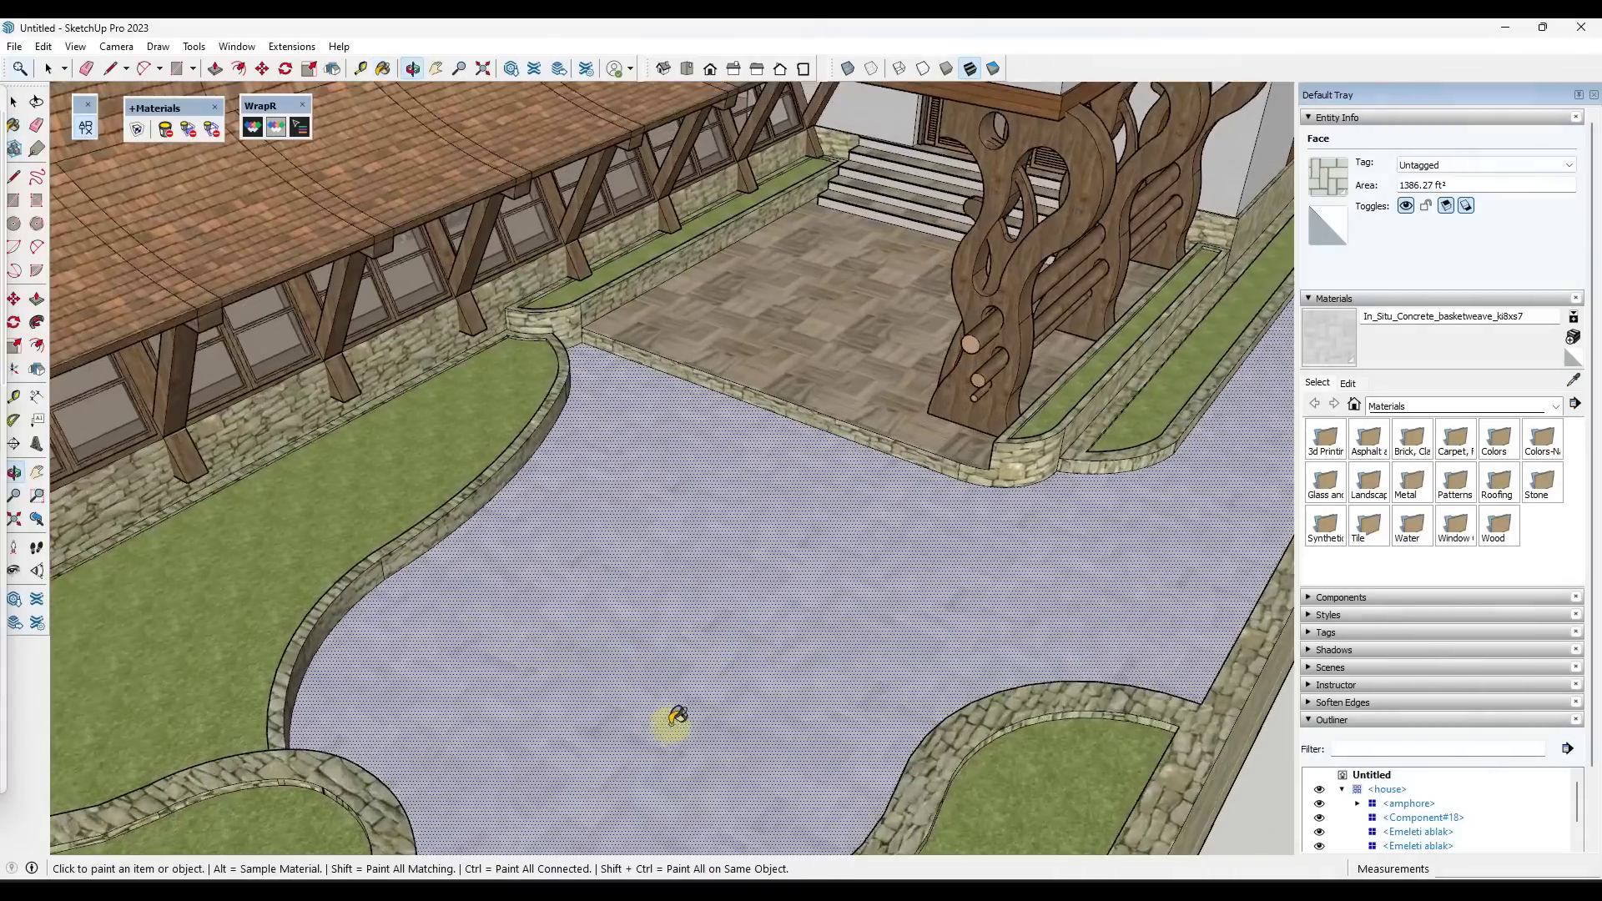
pyautogui.scroll(3, 682, 700)
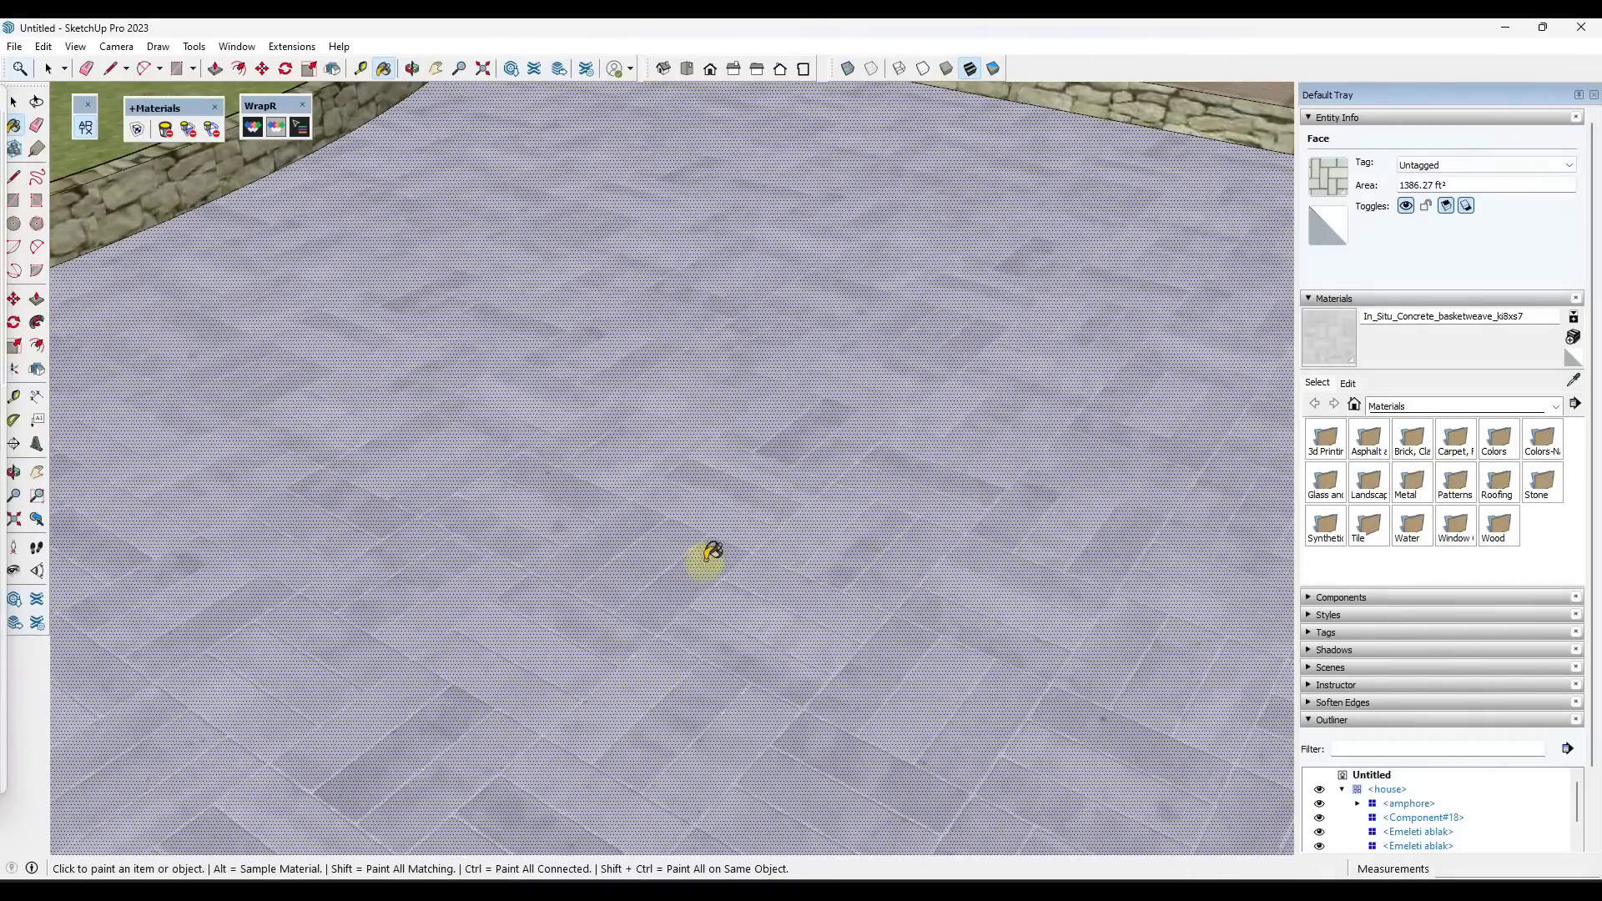
pyautogui.scroll(-2, 701, 534)
pyautogui.scroll(-4, 695, 510)
pyautogui.moveTo(662, 490); pyautogui.dragTo(676, 448, button='middle')
pyautogui.scroll(4, 676, 448)
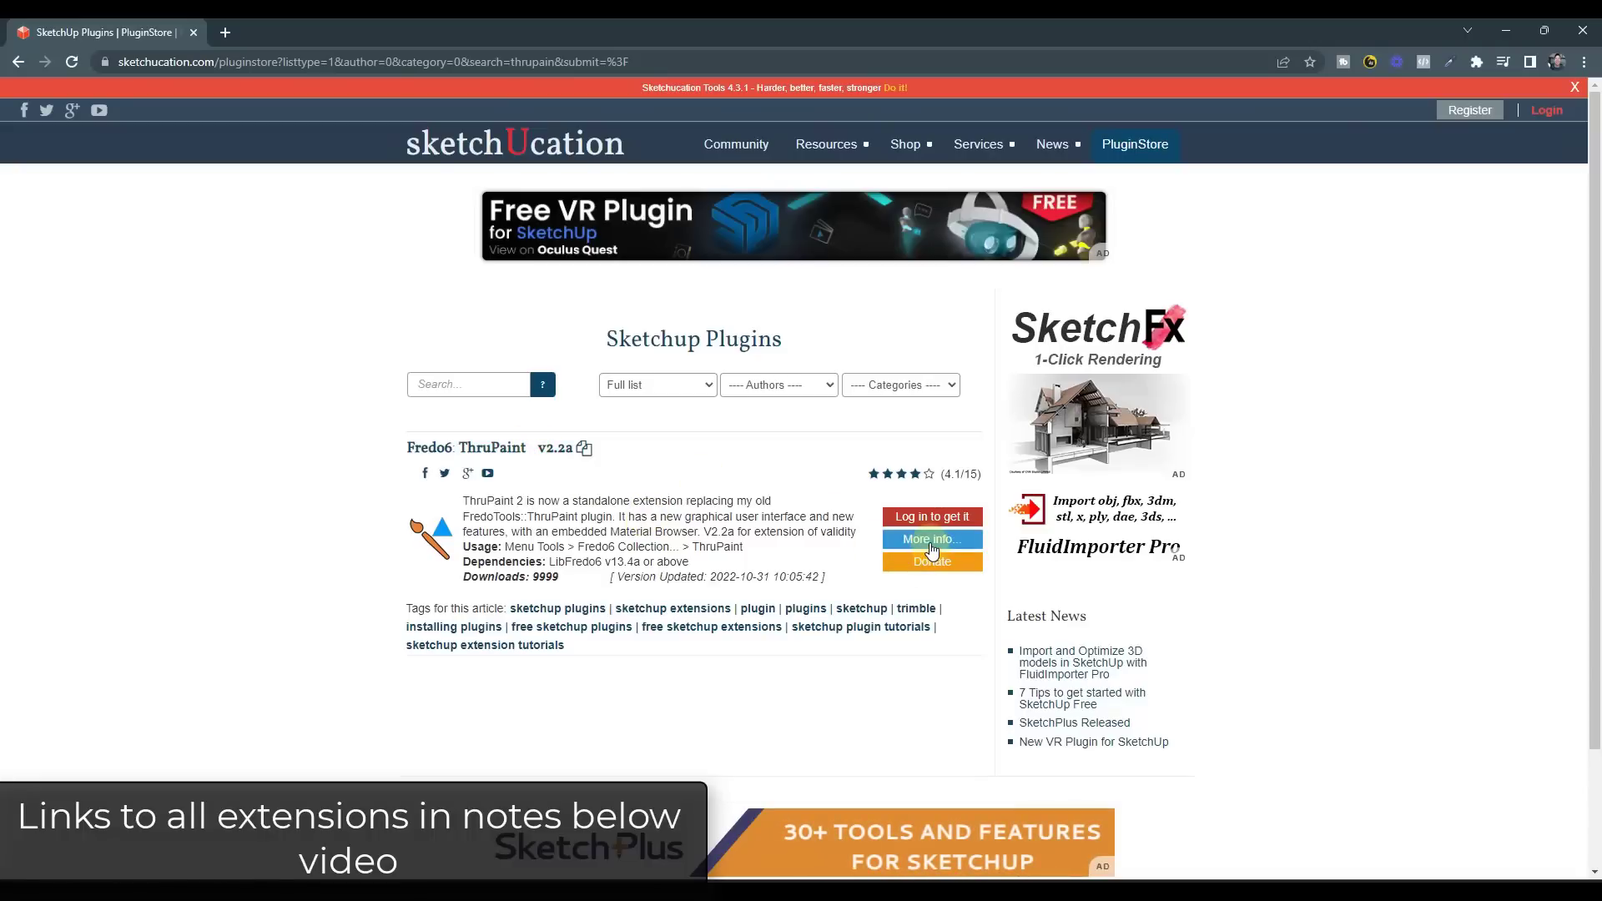
# - Switch to the SketchUcation PluginStore in the browser and view the details page of the ThruPaint extension
pyautogui.click(932, 541)
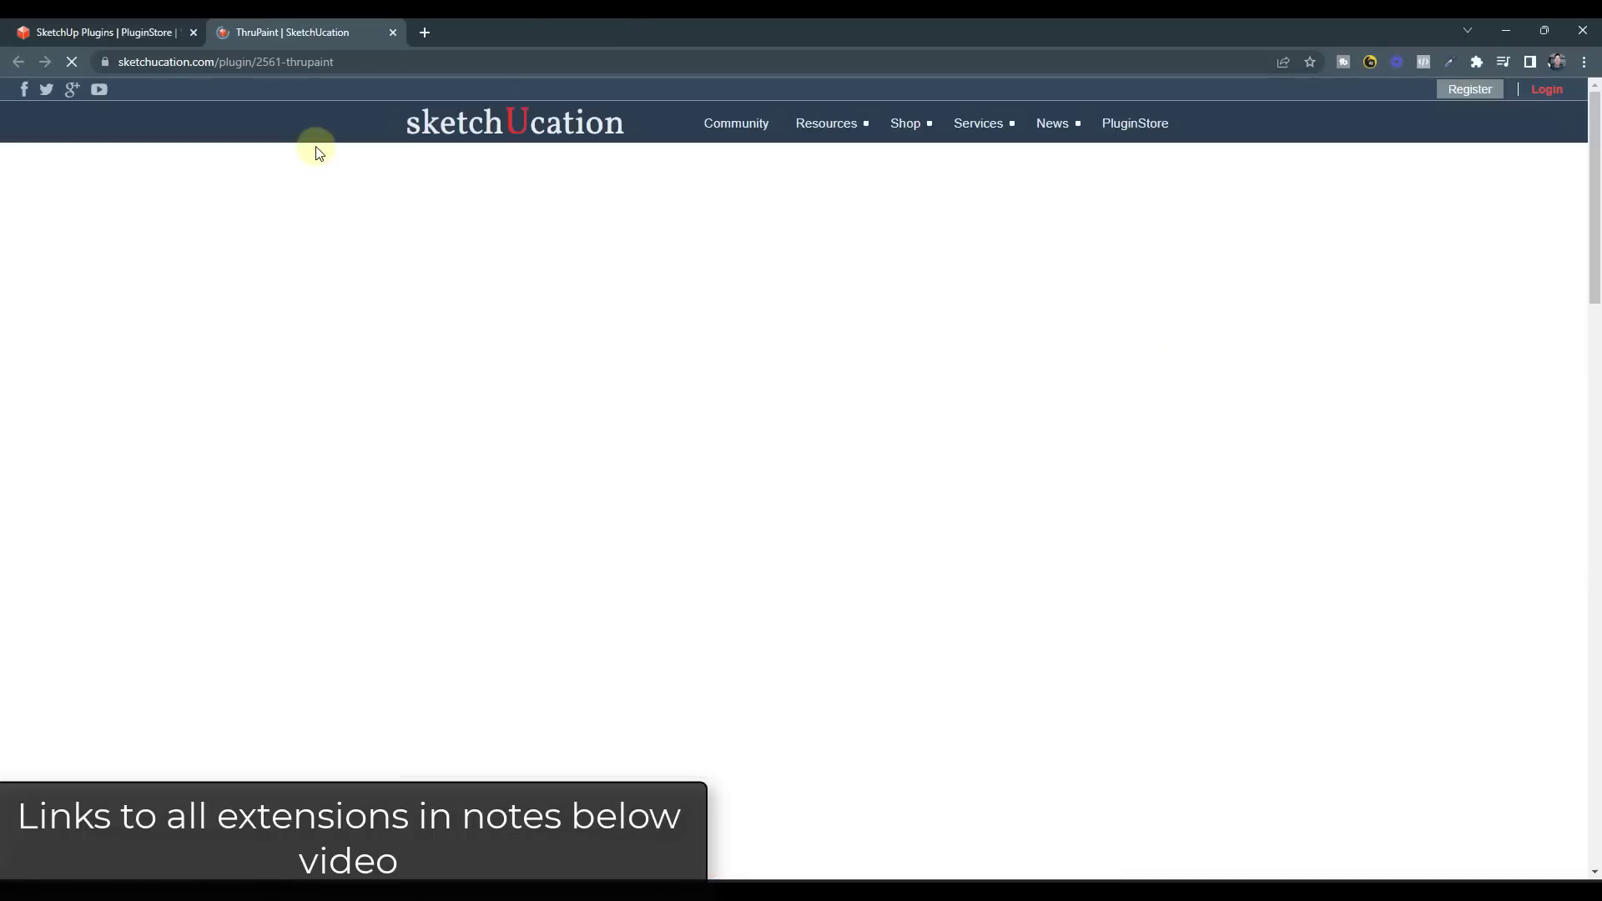
pyautogui.scroll(-2, 384, 455)
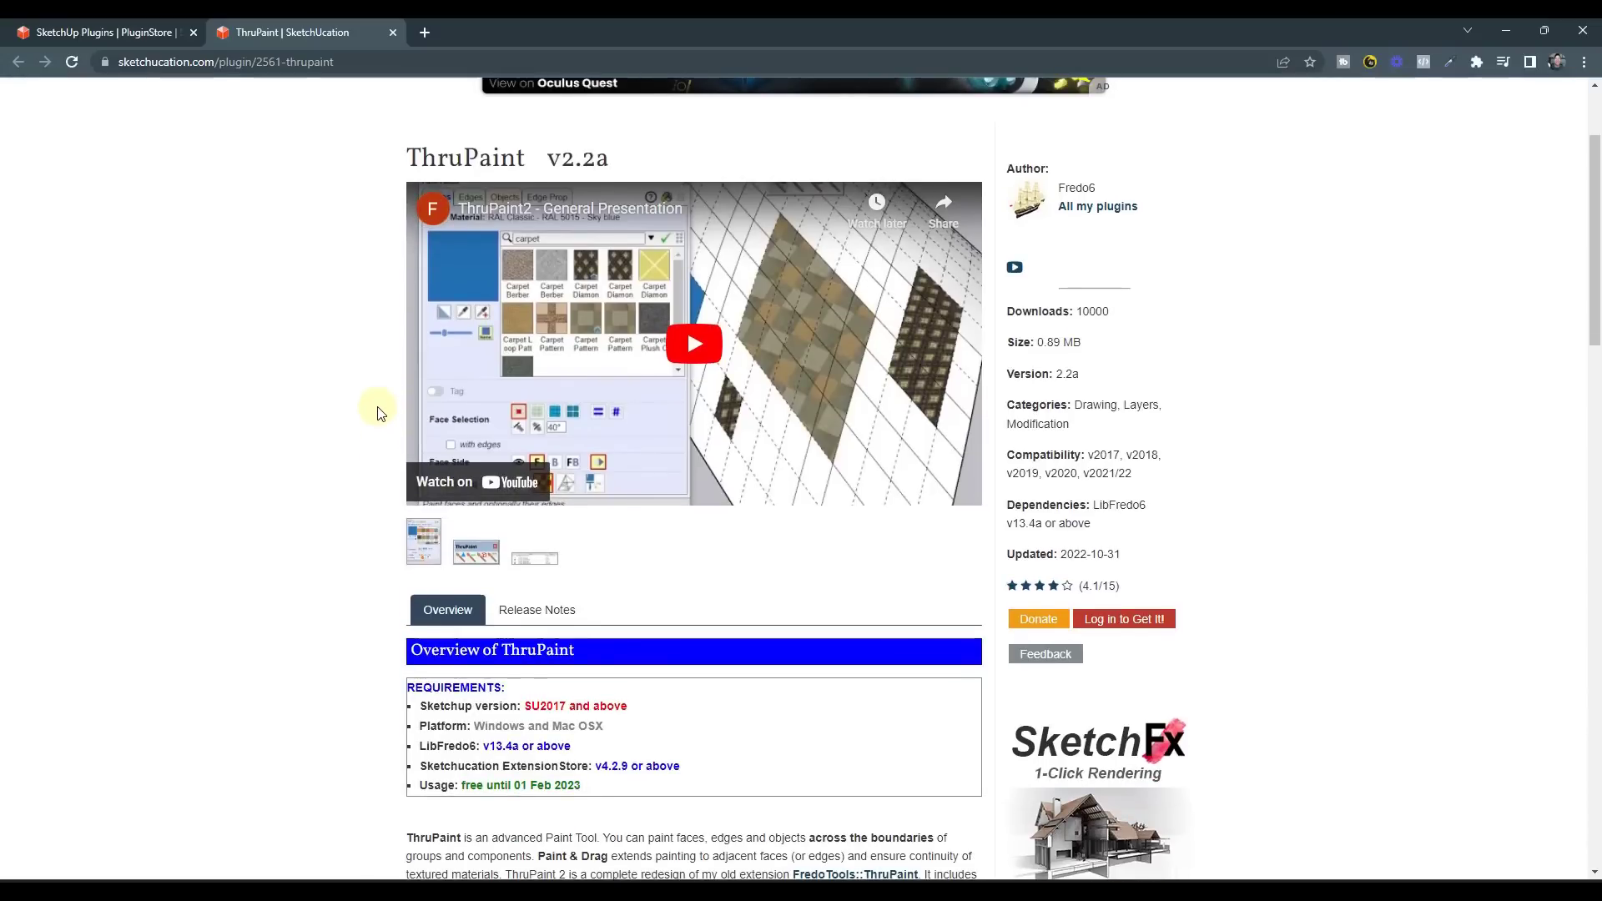
# - Review the requirements and overview on the ThruPaint page, and return to SketchUp
pyautogui.scroll(-1, 376, 411)
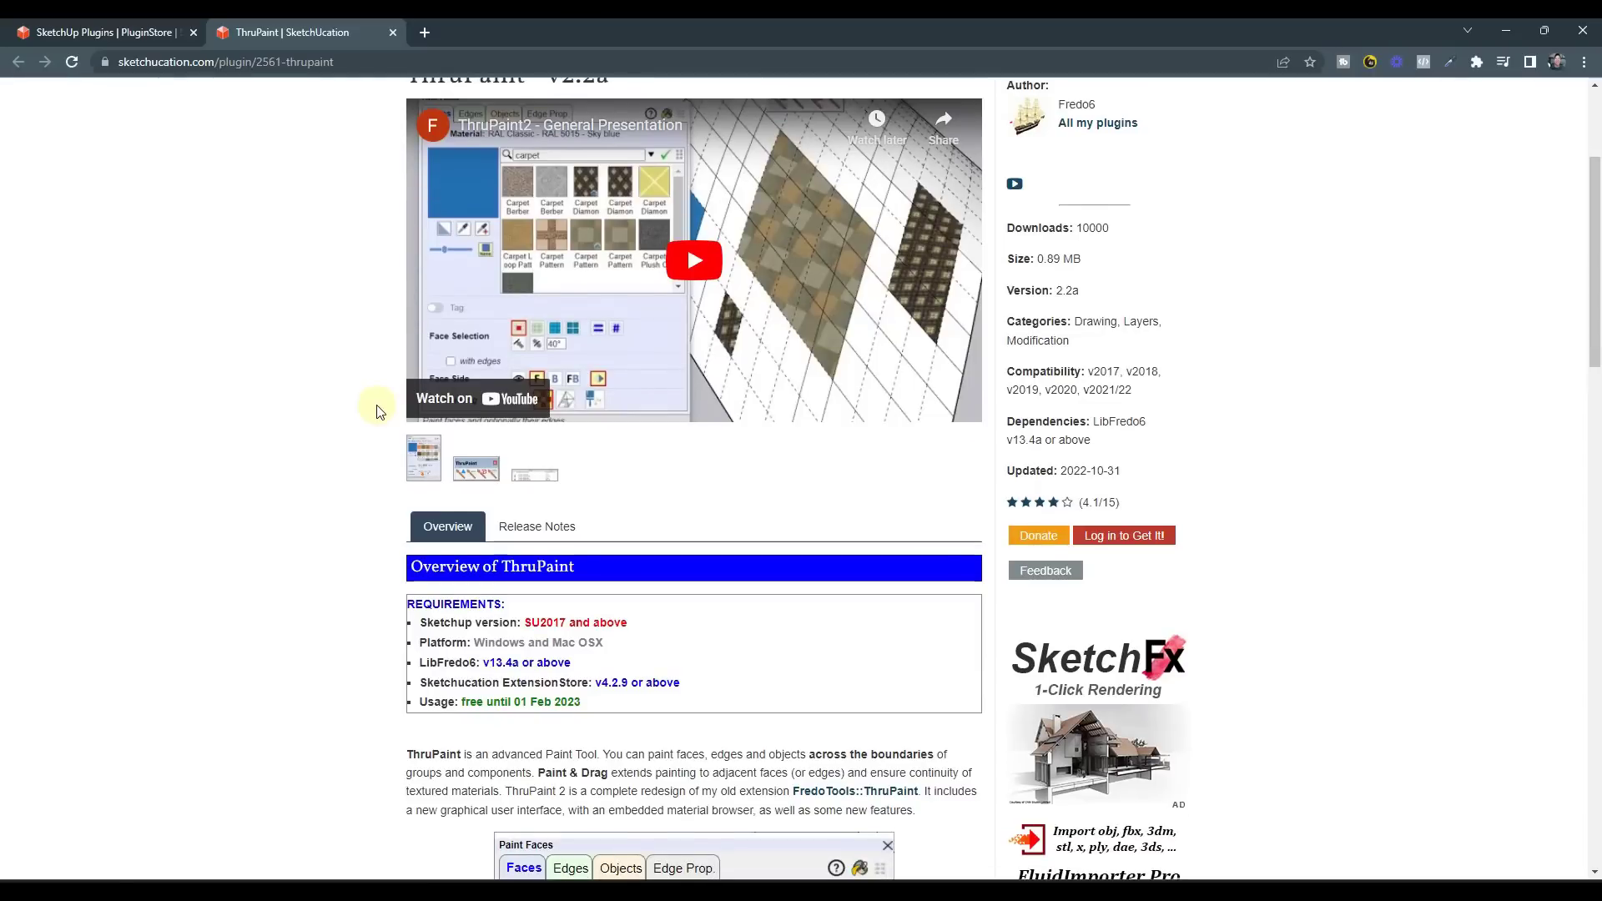
pyautogui.scroll(-1, 376, 413)
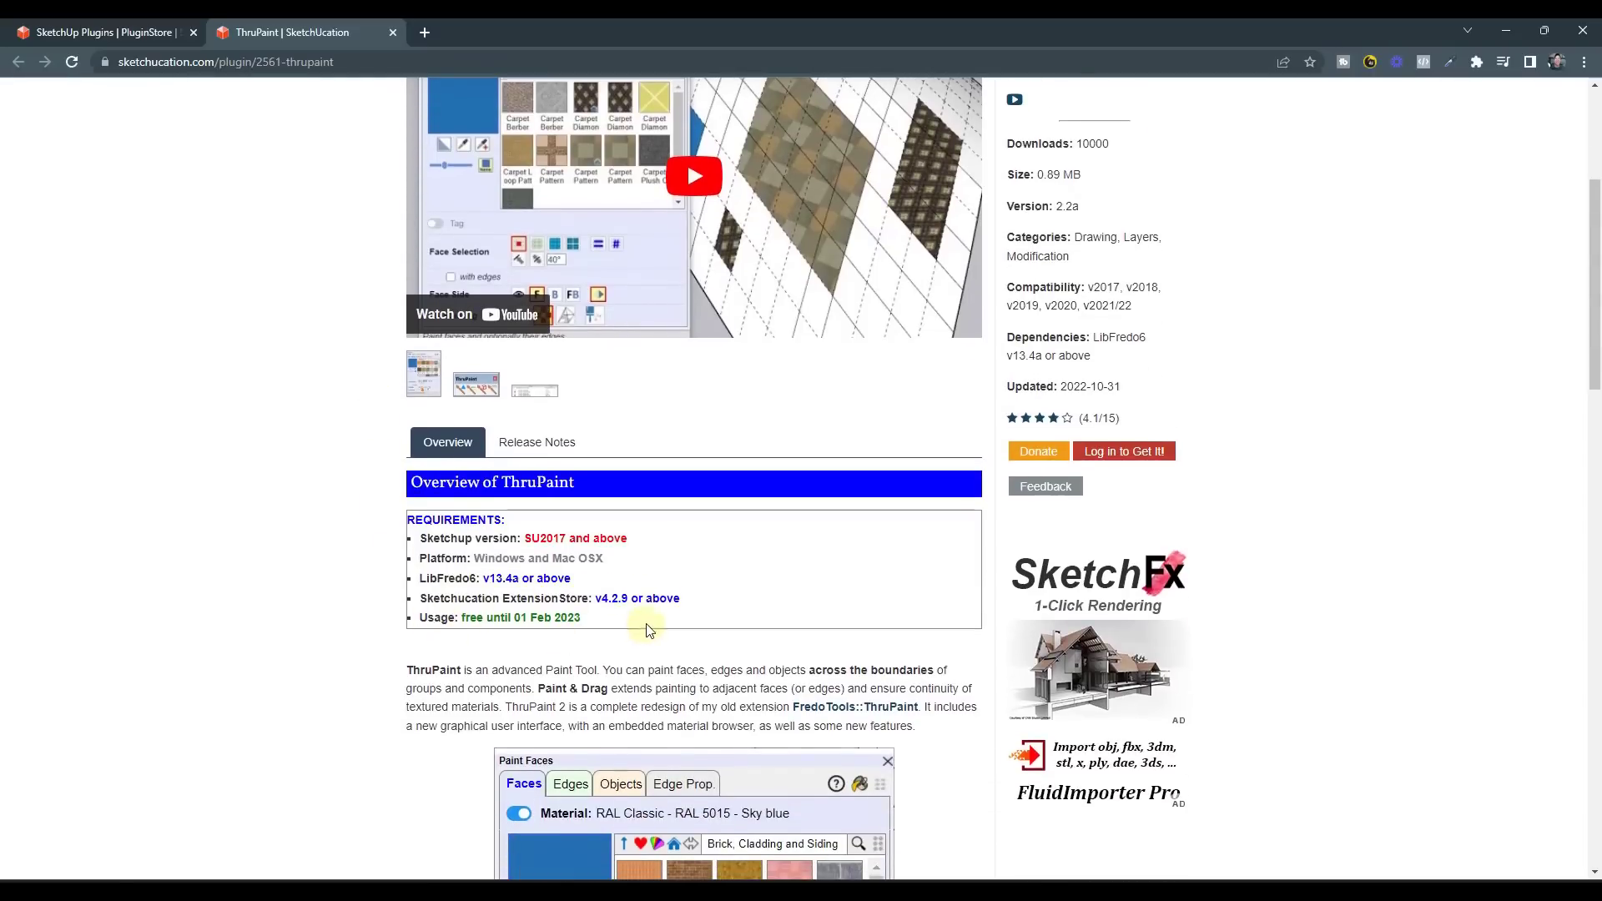
pyautogui.scroll(-6, 504, 569)
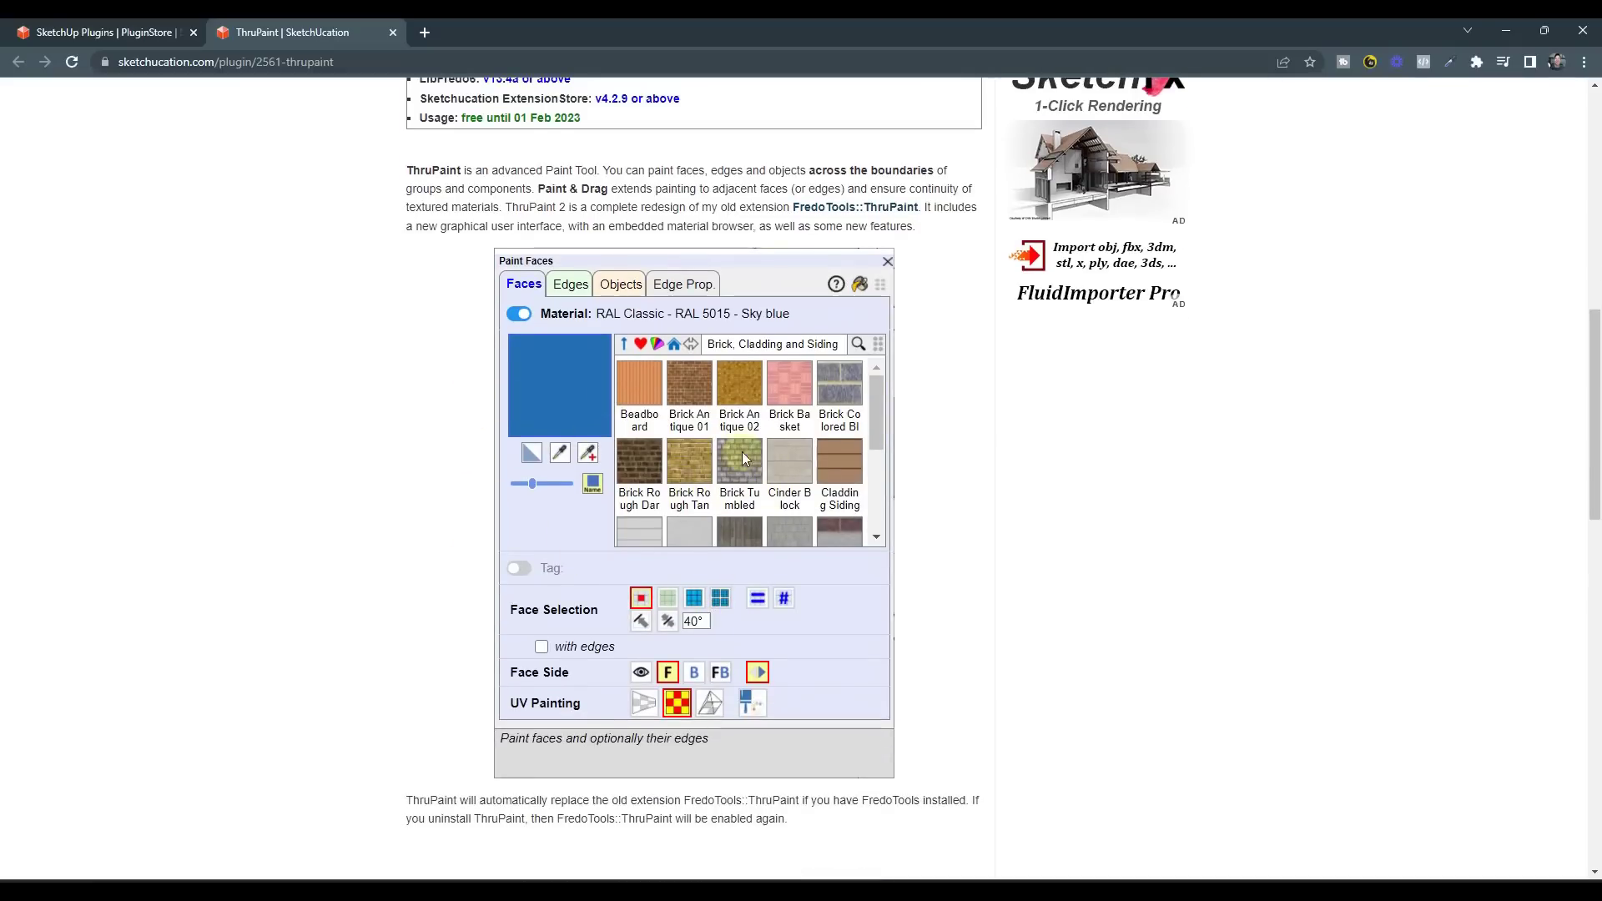
pyautogui.click(1544, 31)
pyautogui.click(1446, 65)
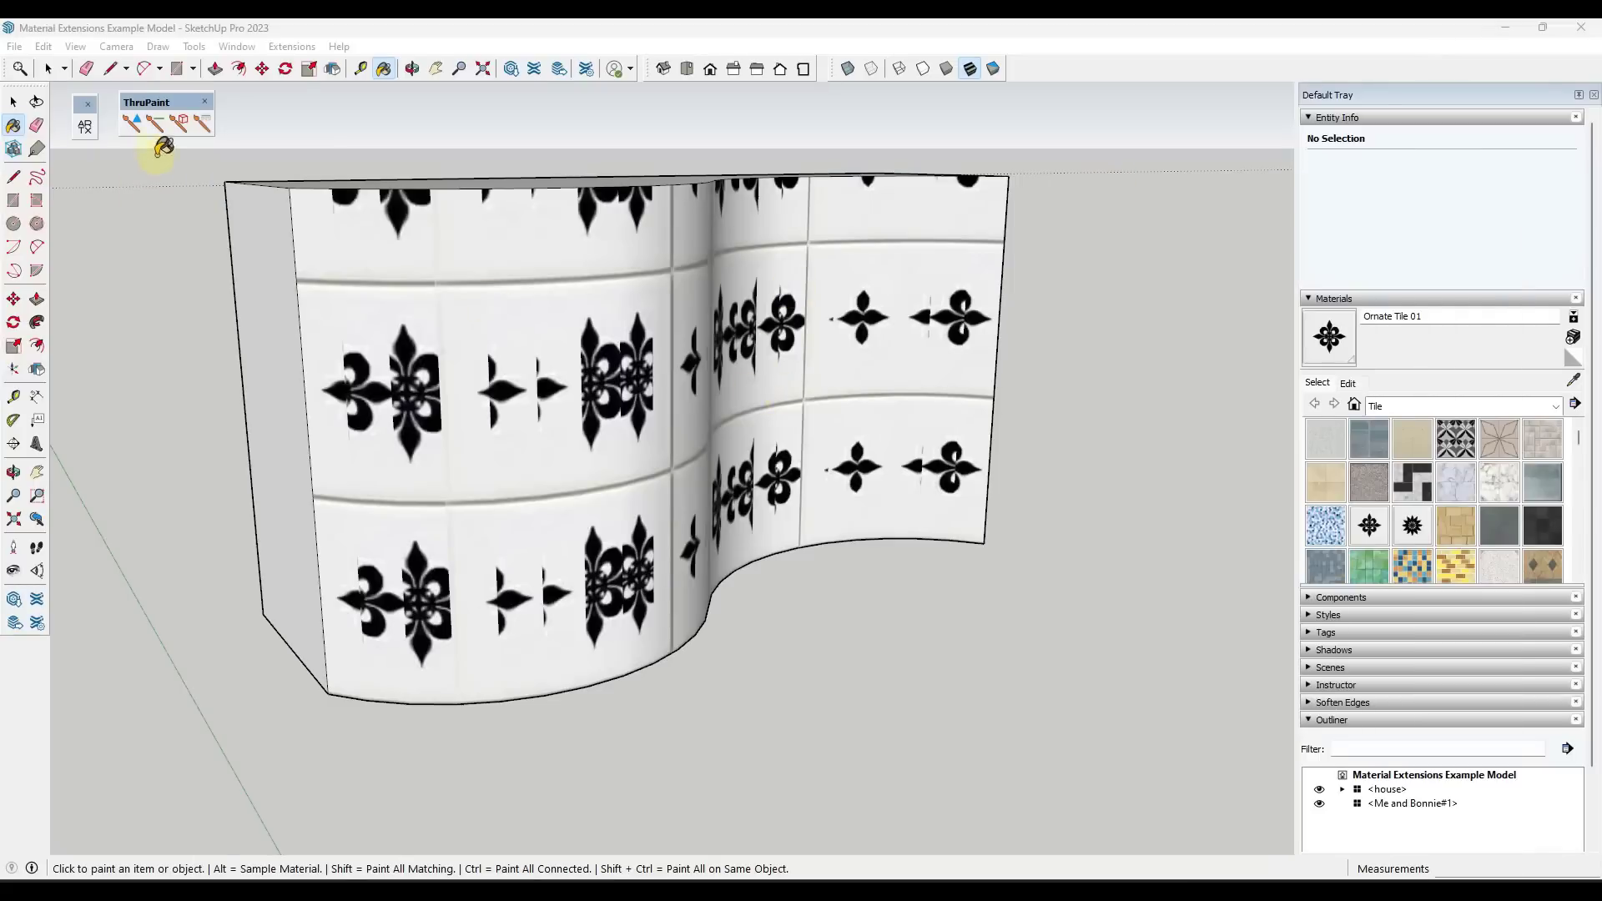
# - Paint the curved wall's connected faces with Ornate Tile 01 using ThruPaint's face painting
pyautogui.click(131, 127)
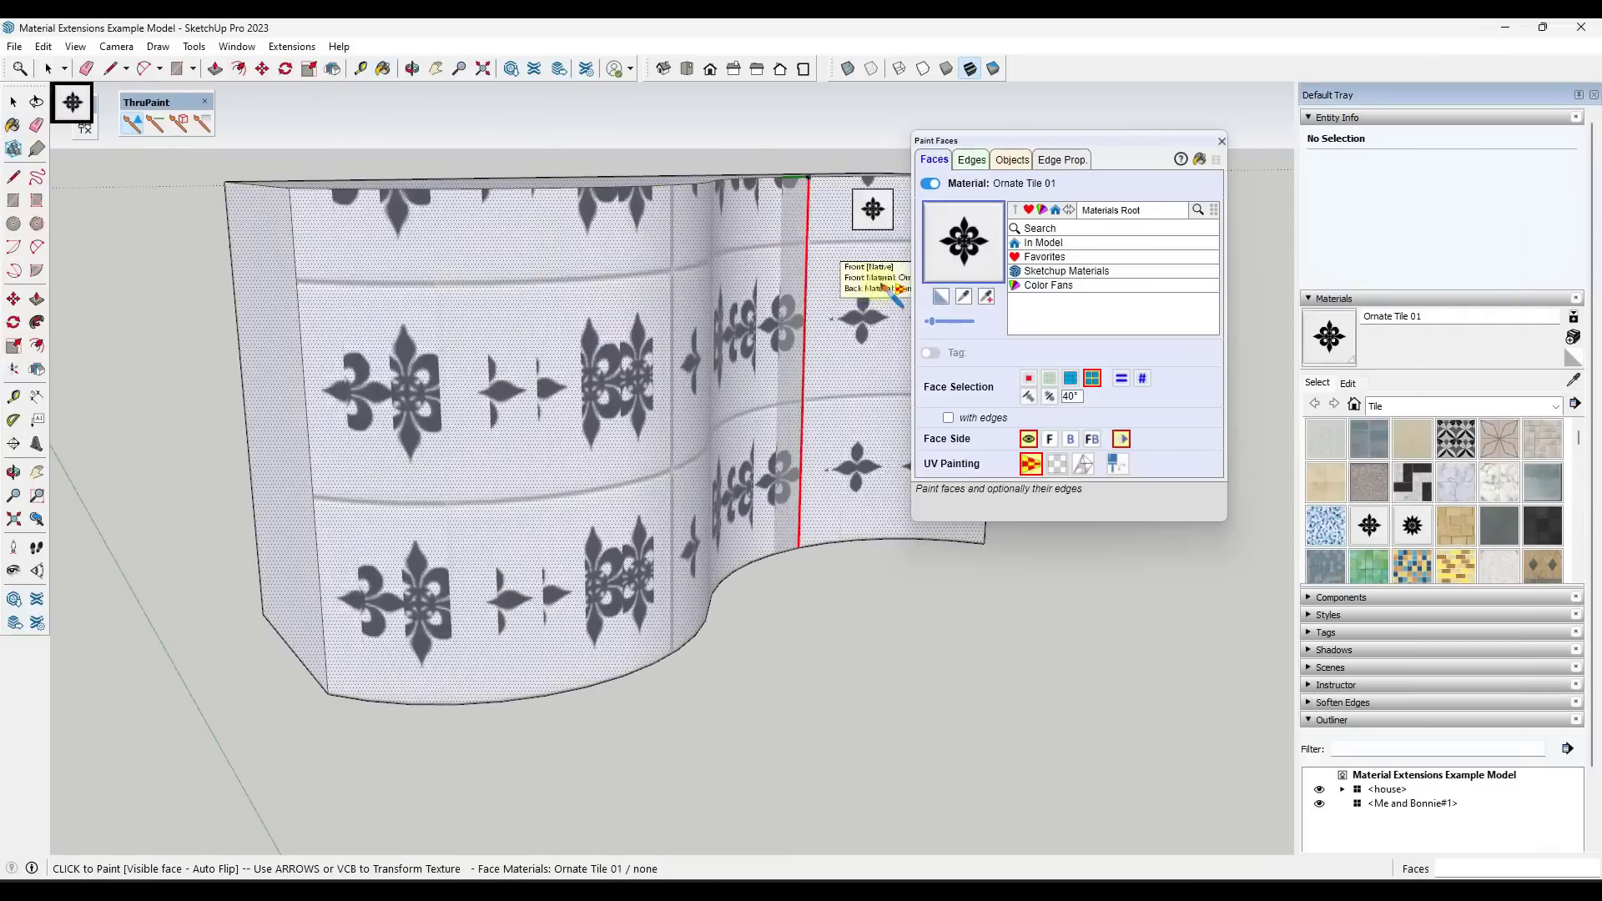
pyautogui.click(961, 300)
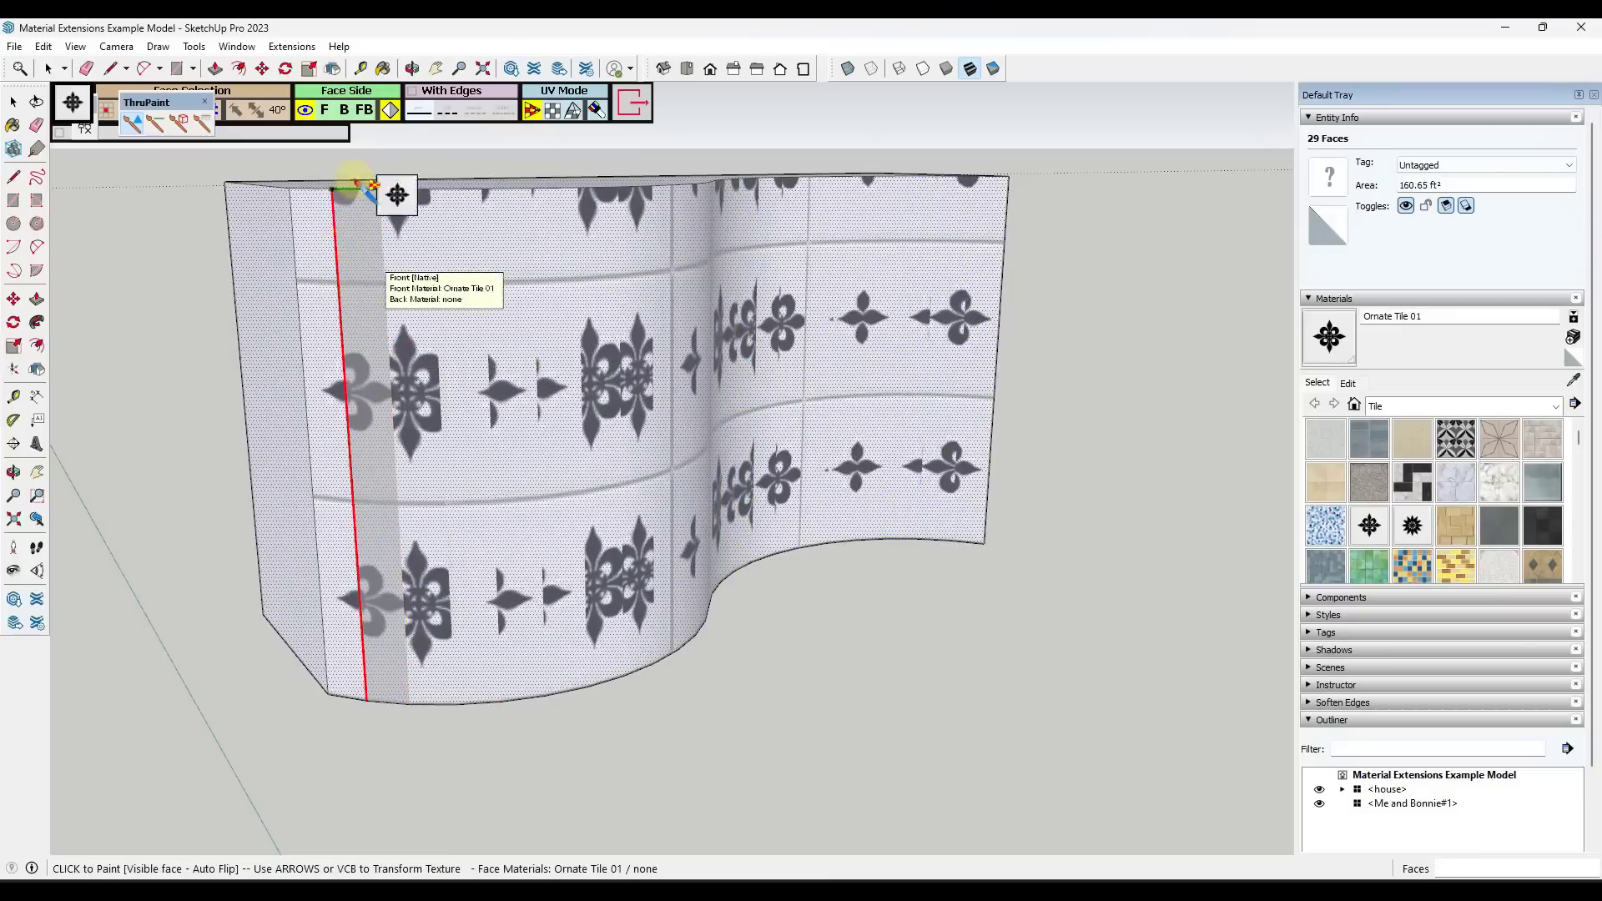
pyautogui.click(367, 276)
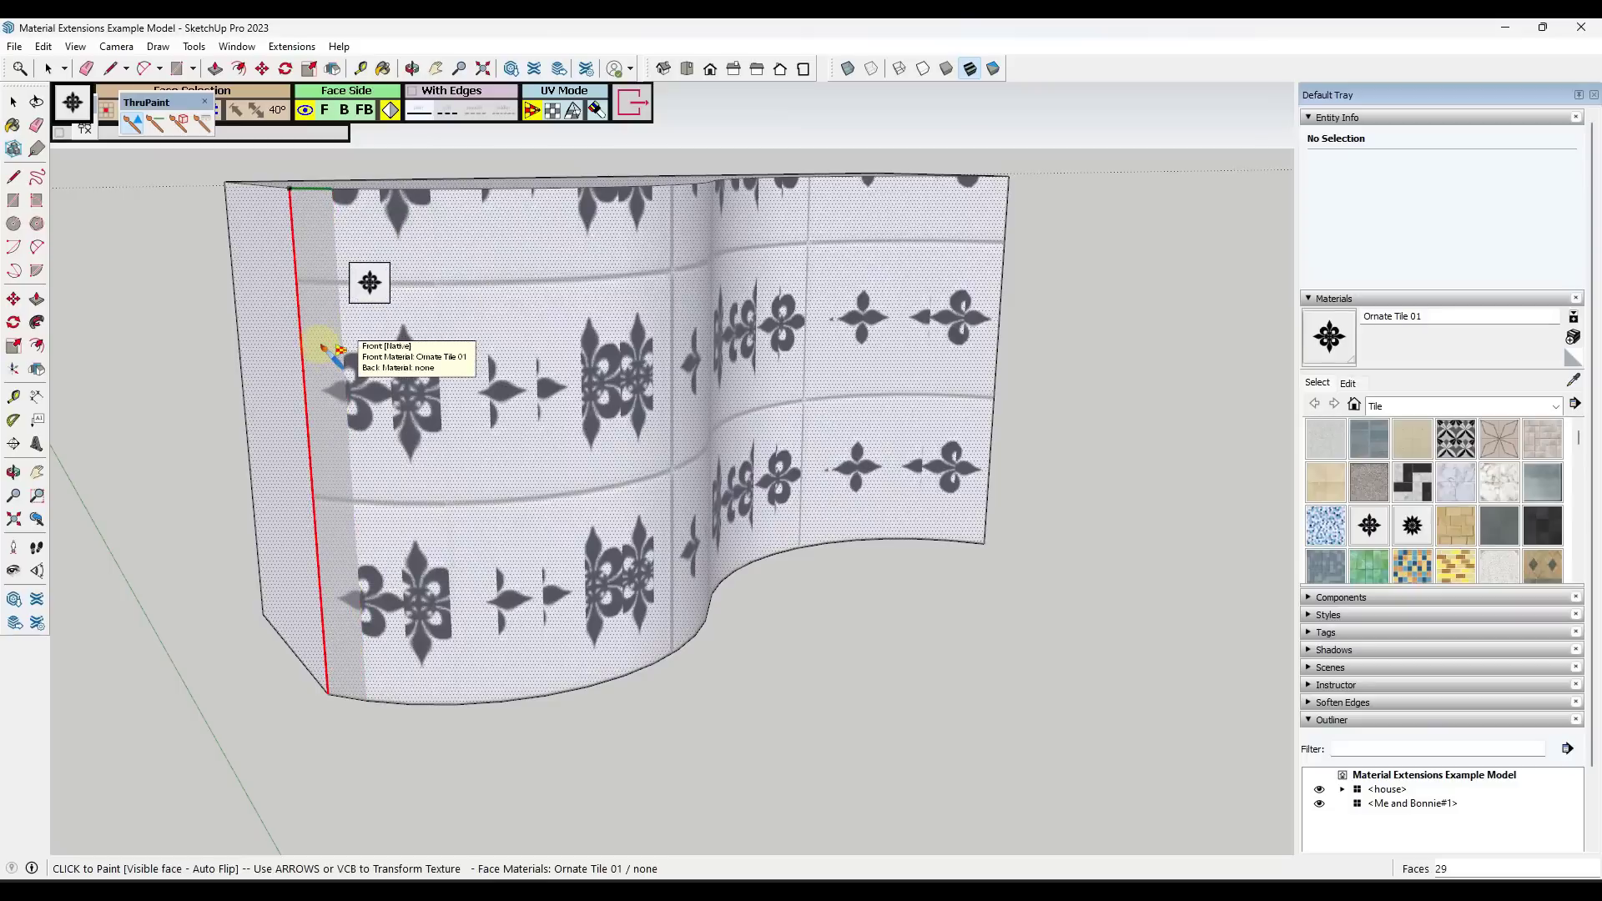
pyautogui.click(337, 345)
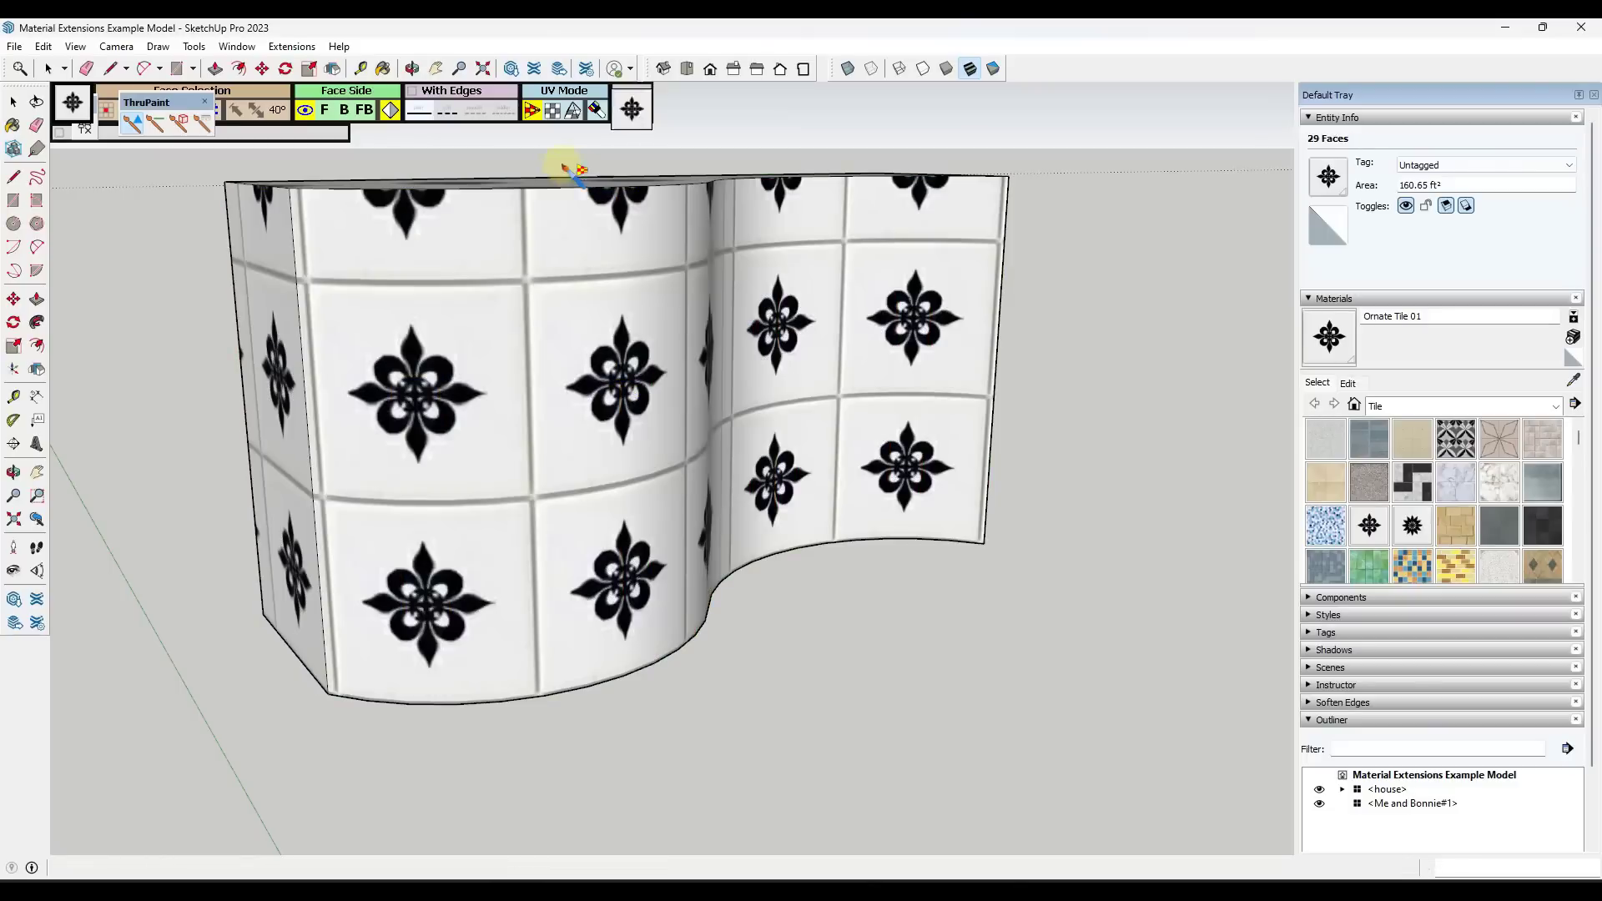
# - Try ThruPaint's two other UV modes on the curved wall, ending with projected UV painting
pyautogui.click(553, 109)
pyautogui.click(582, 347)
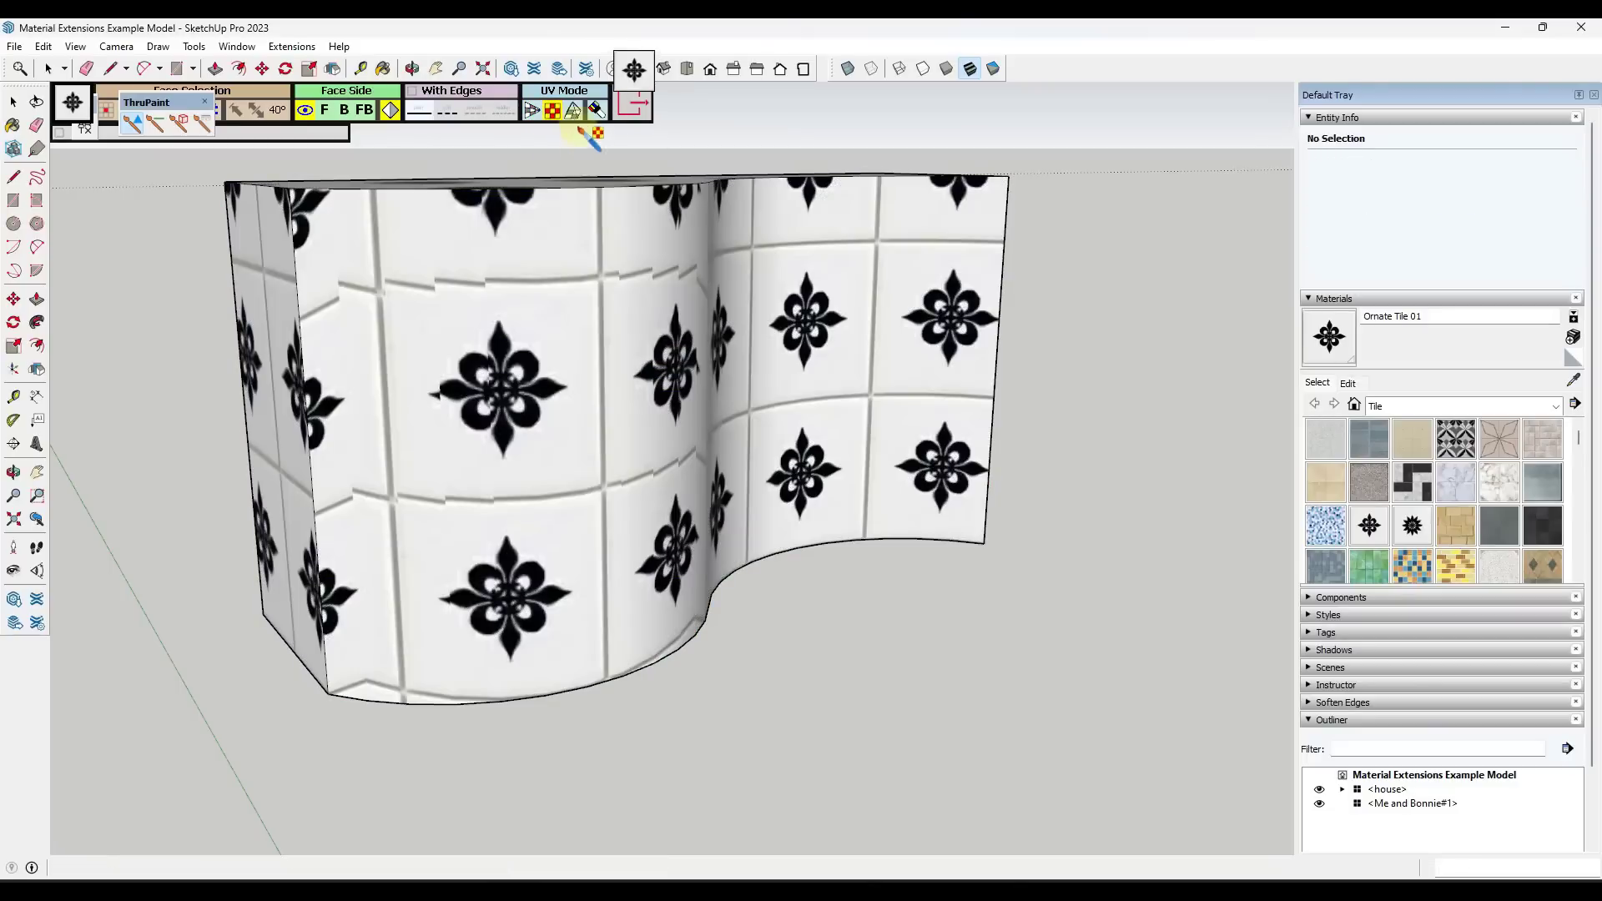
pyautogui.click(573, 109)
pyautogui.click(601, 380)
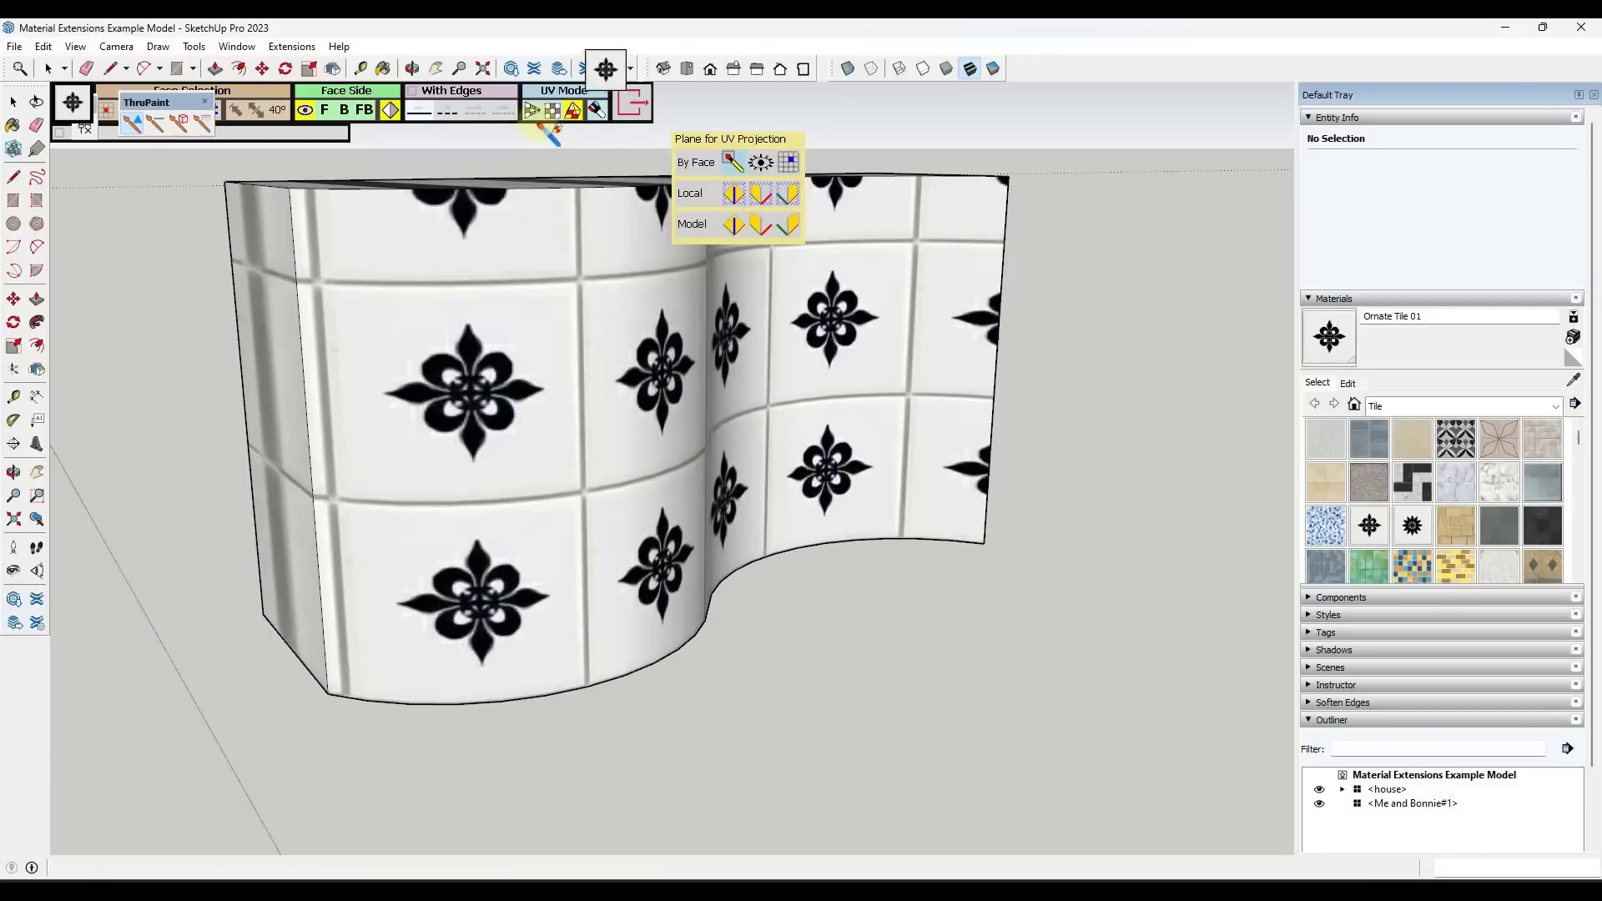
# - Repaint the curved wall with Ornate Tile 01 in the QuadMesh UV mode
pyautogui.click(531, 109)
pyautogui.click(627, 405)
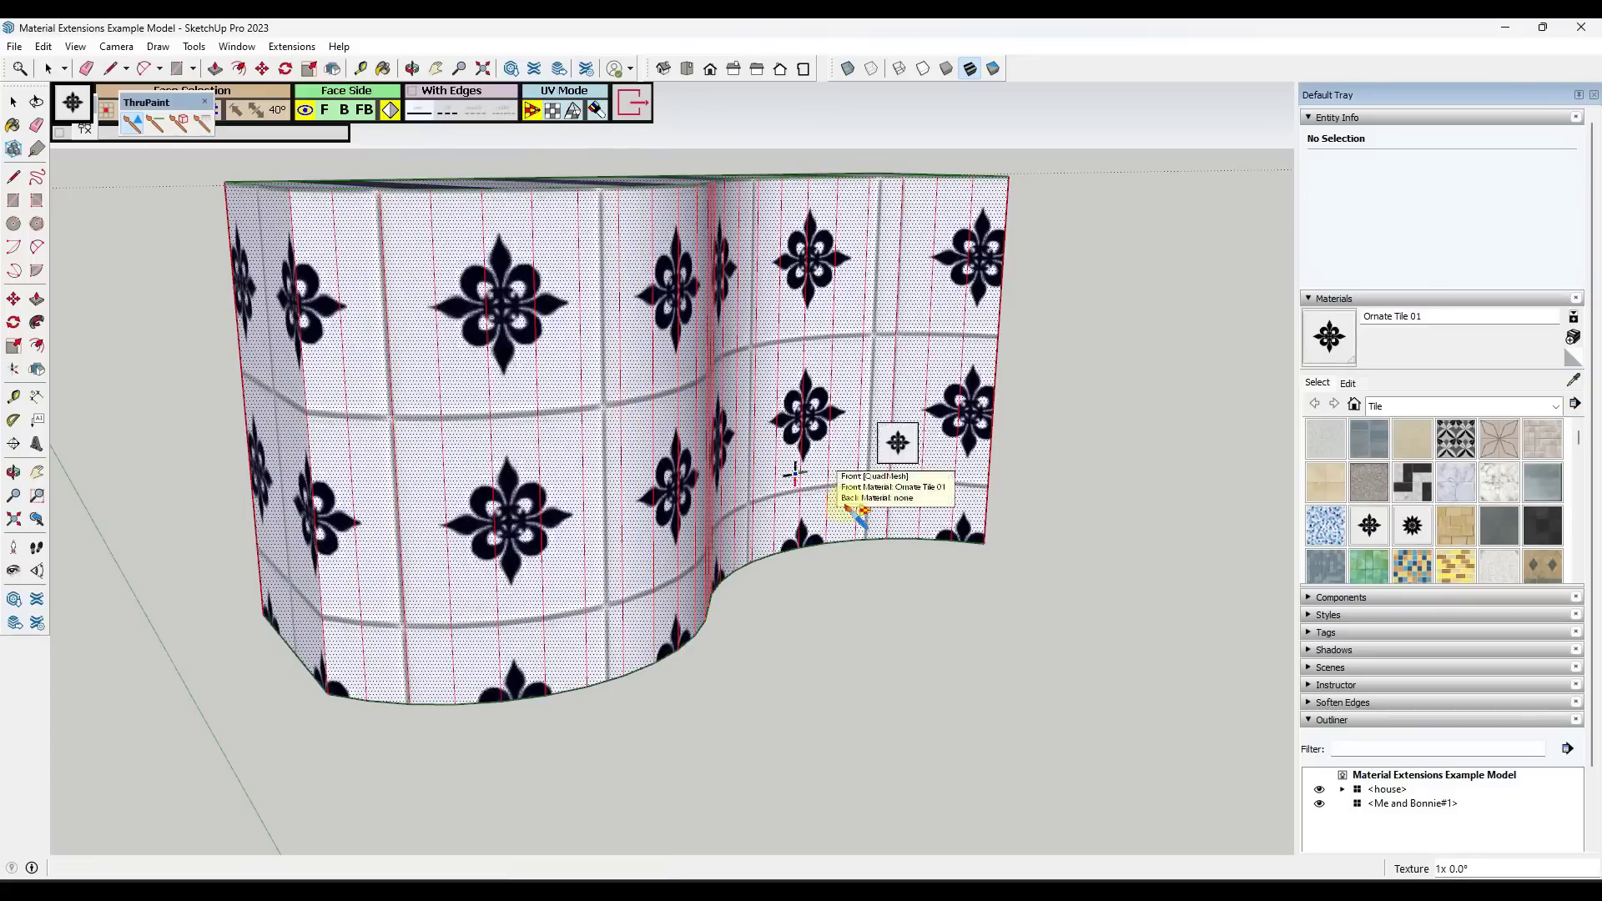
pyautogui.press('o')
pyautogui.moveTo(807, 493); pyautogui.dragTo(781, 468)
pyautogui.moveTo(781, 468); pyautogui.dragTo(642, 429, button='middle')
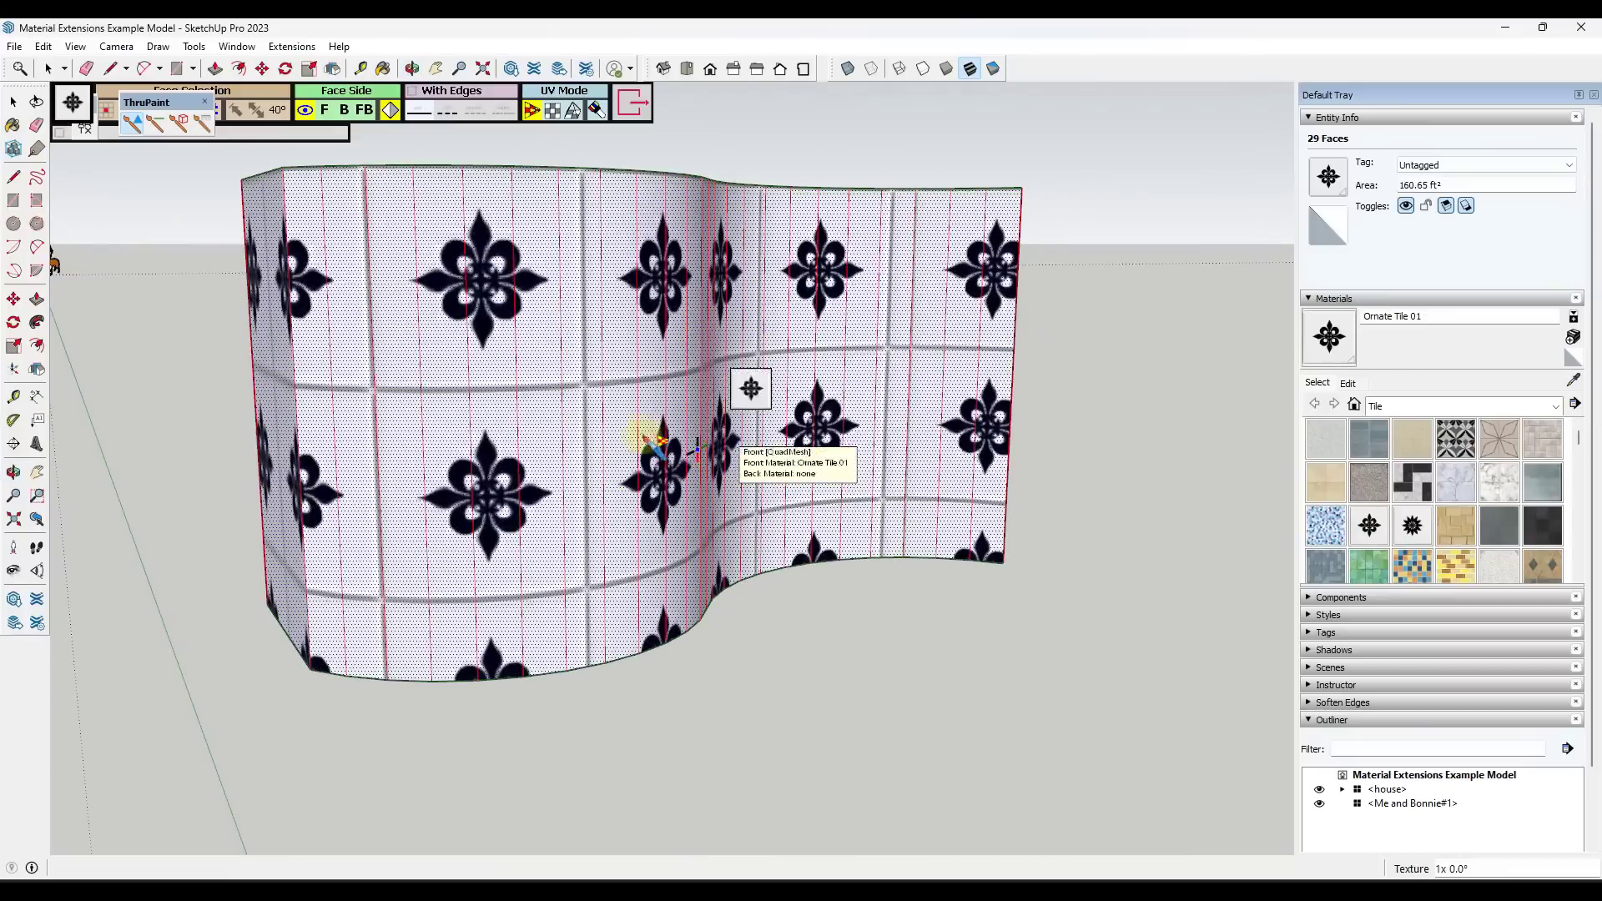
# - Scale the wall's tile texture down to about 0.67x in the visual transformation mode and rotate it +90°
pyautogui.click(655, 389)
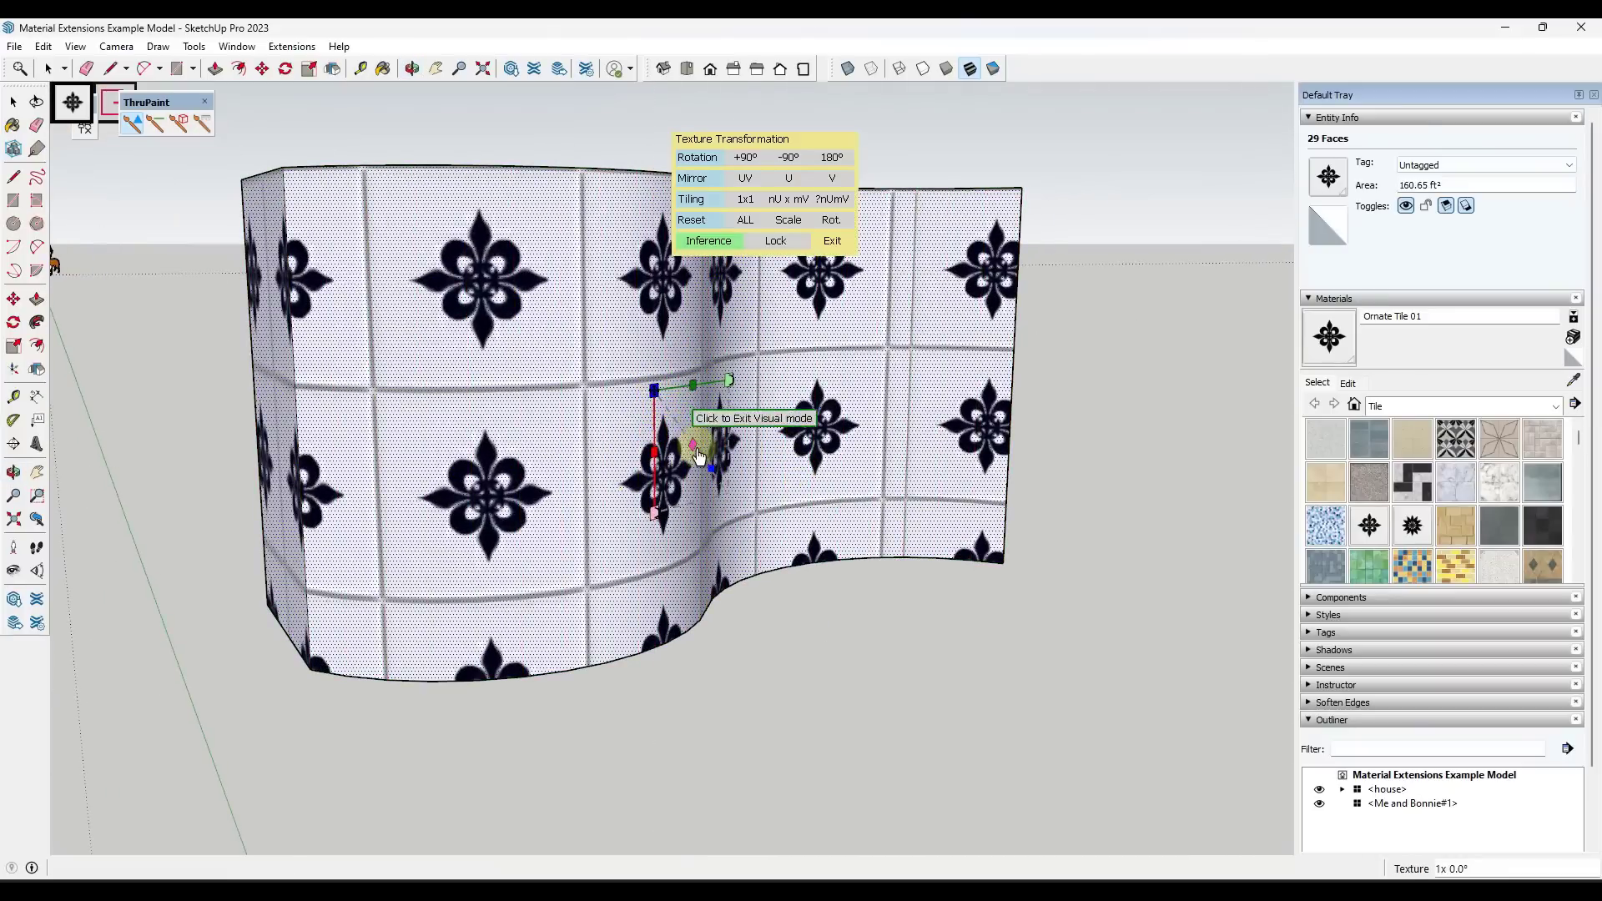
pyautogui.moveTo(693, 443)
pyautogui.mouseDown()
pyautogui.moveTo(664, 422)
pyautogui.moveTo(692, 443)
pyautogui.mouseUp()
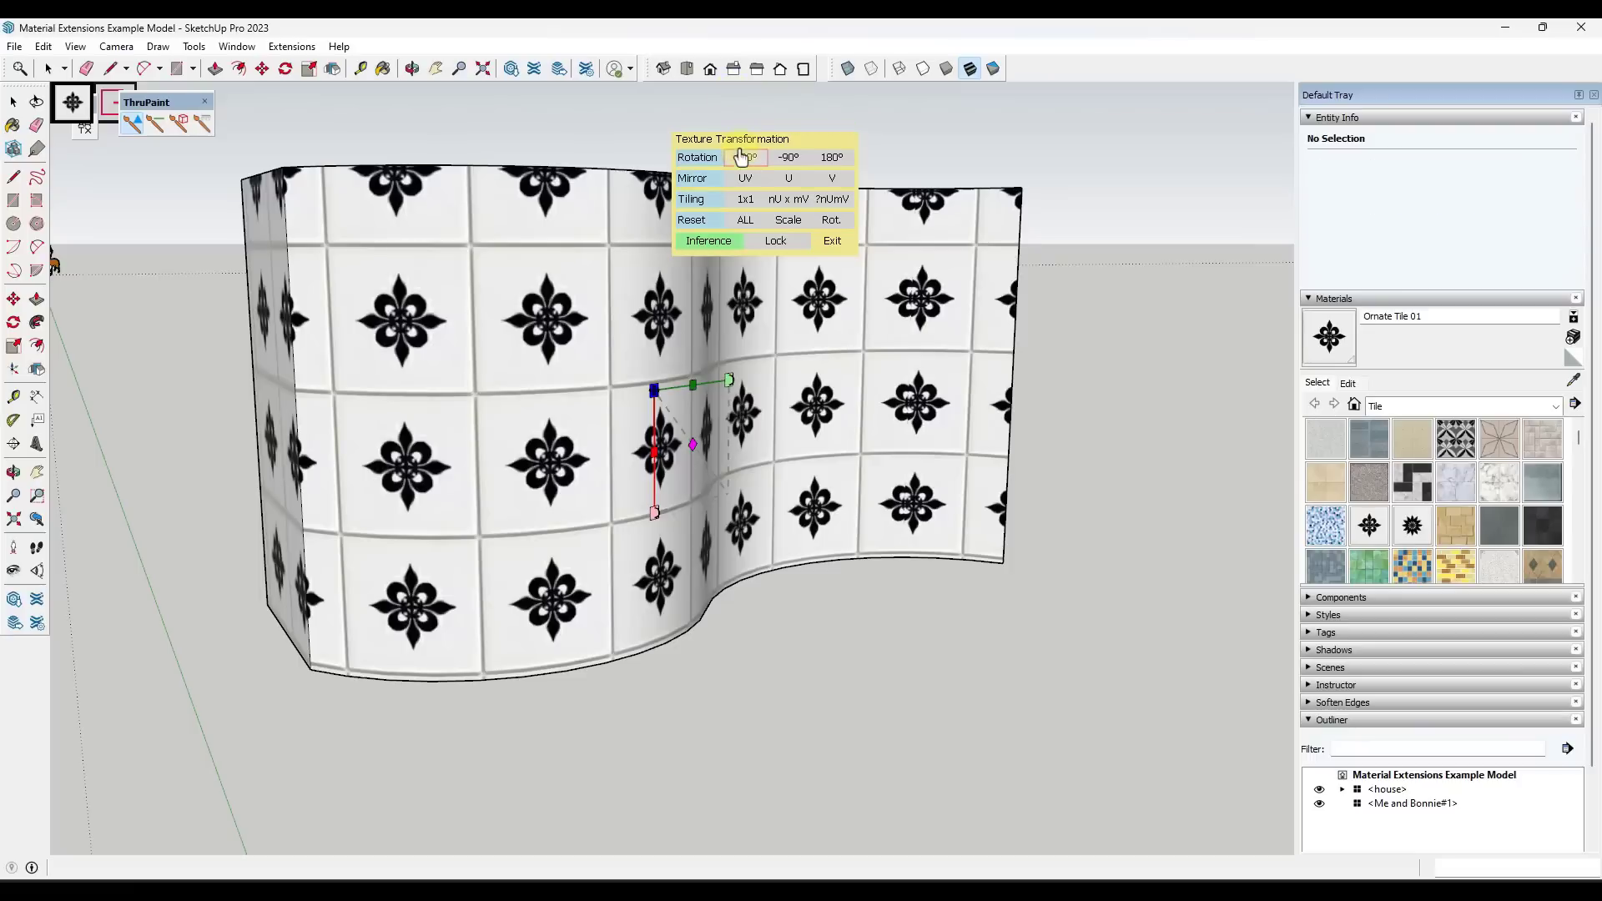
pyautogui.click(744, 158)
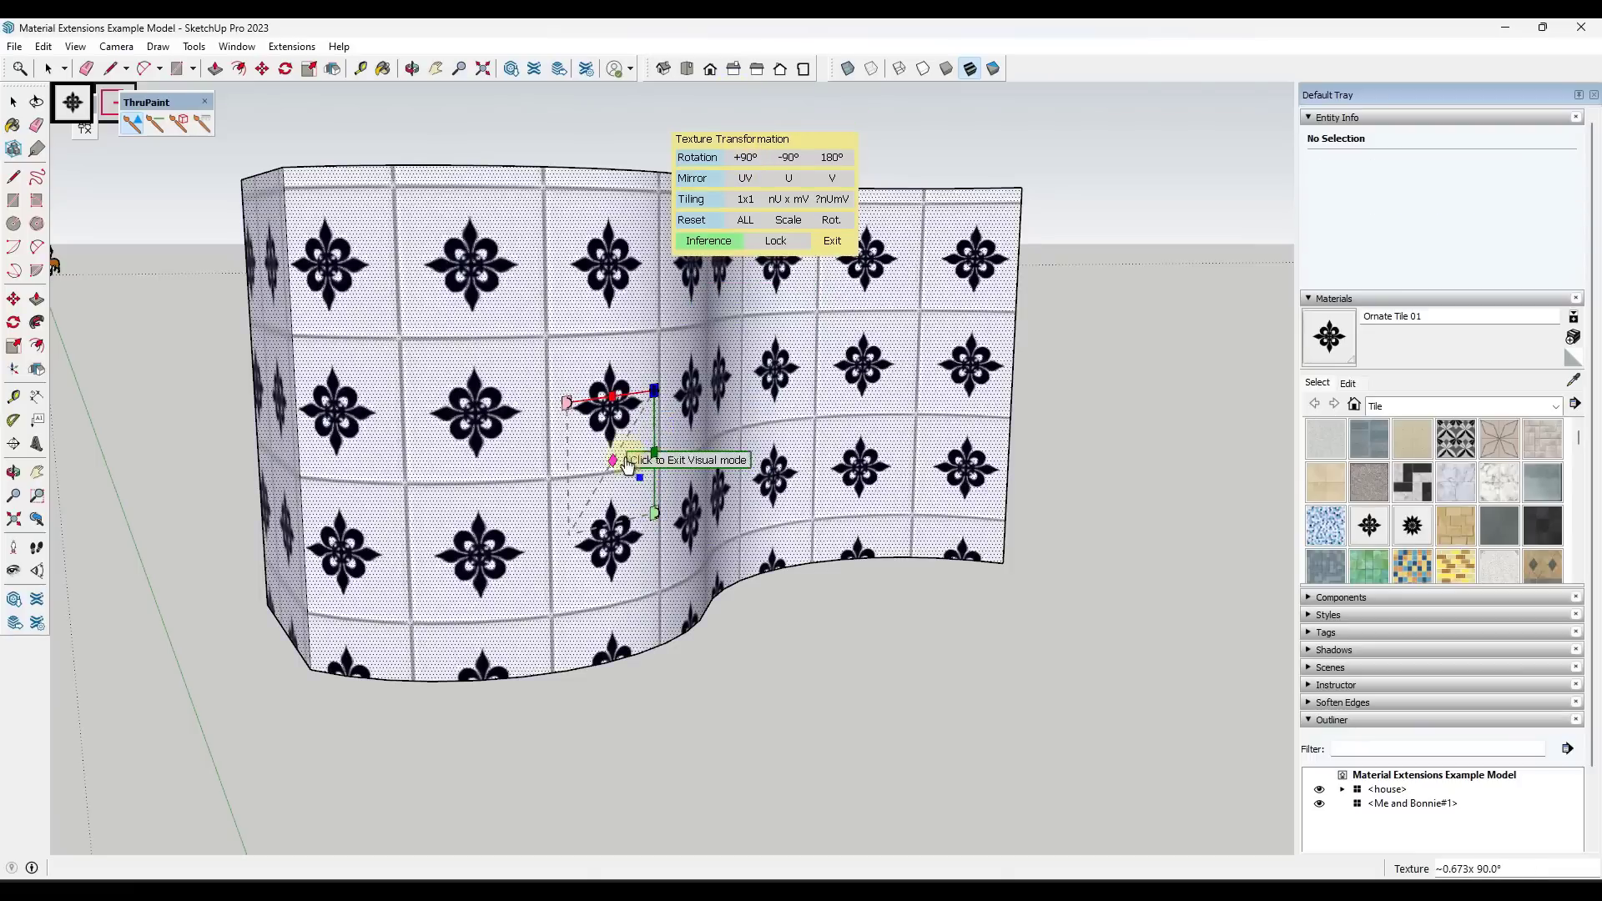
# - Turn the wall's tile texture to a 45° diagonal layout, scale it to about 0.59x, and inspect the wall
pyautogui.moveTo(612, 460); pyautogui.dragTo(715, 458)
pyautogui.press('o')
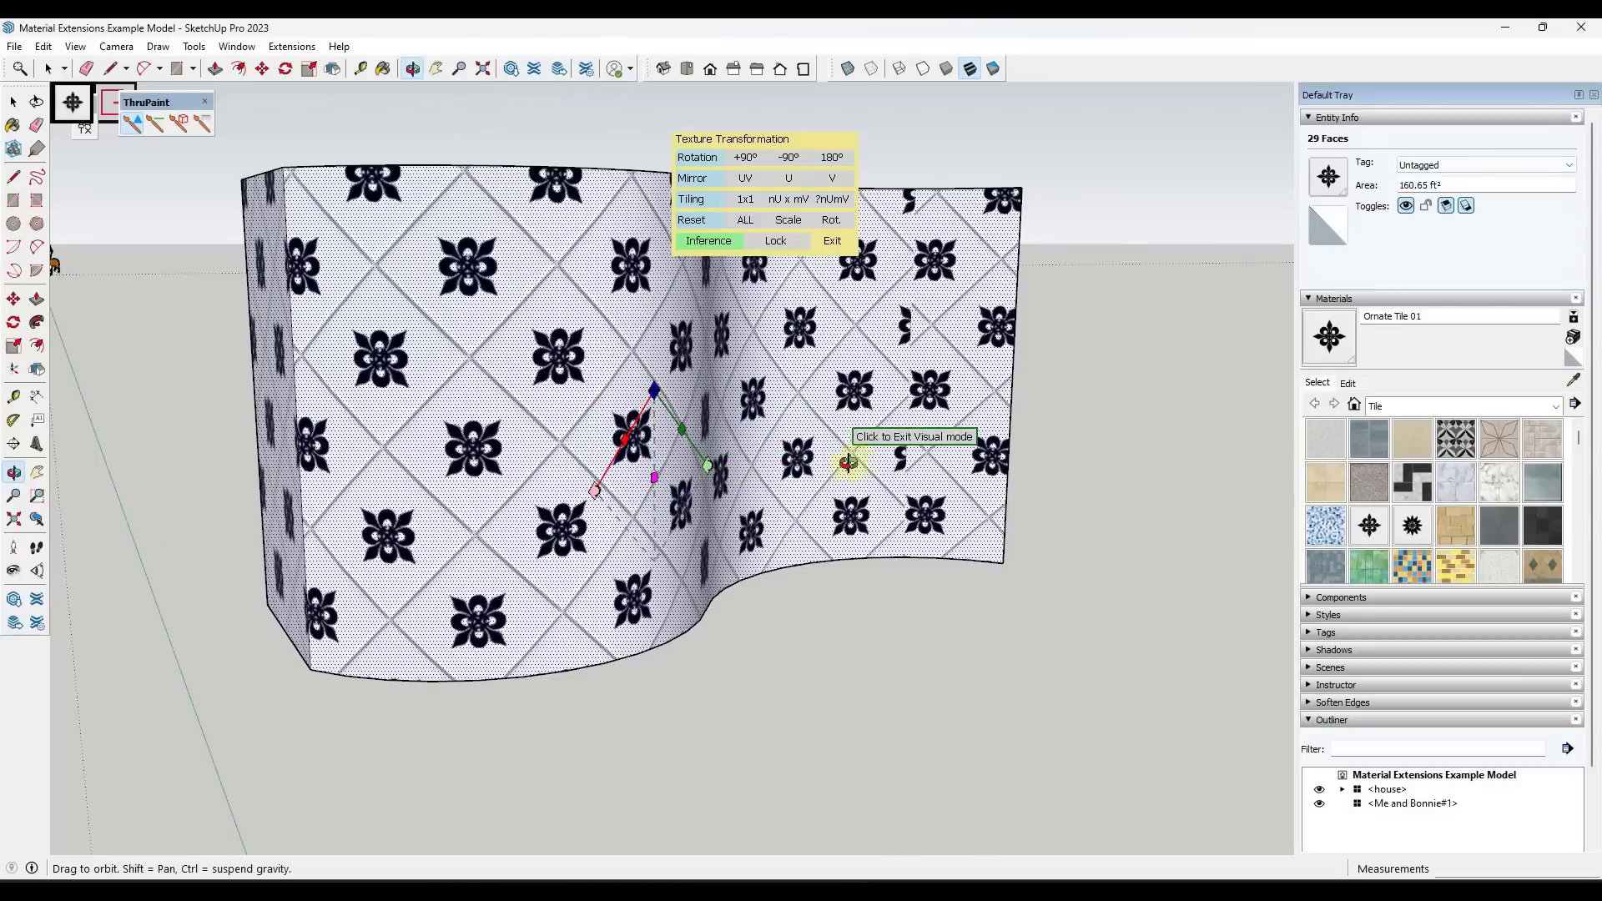
pyautogui.moveTo(851, 454); pyautogui.dragTo(834, 482)
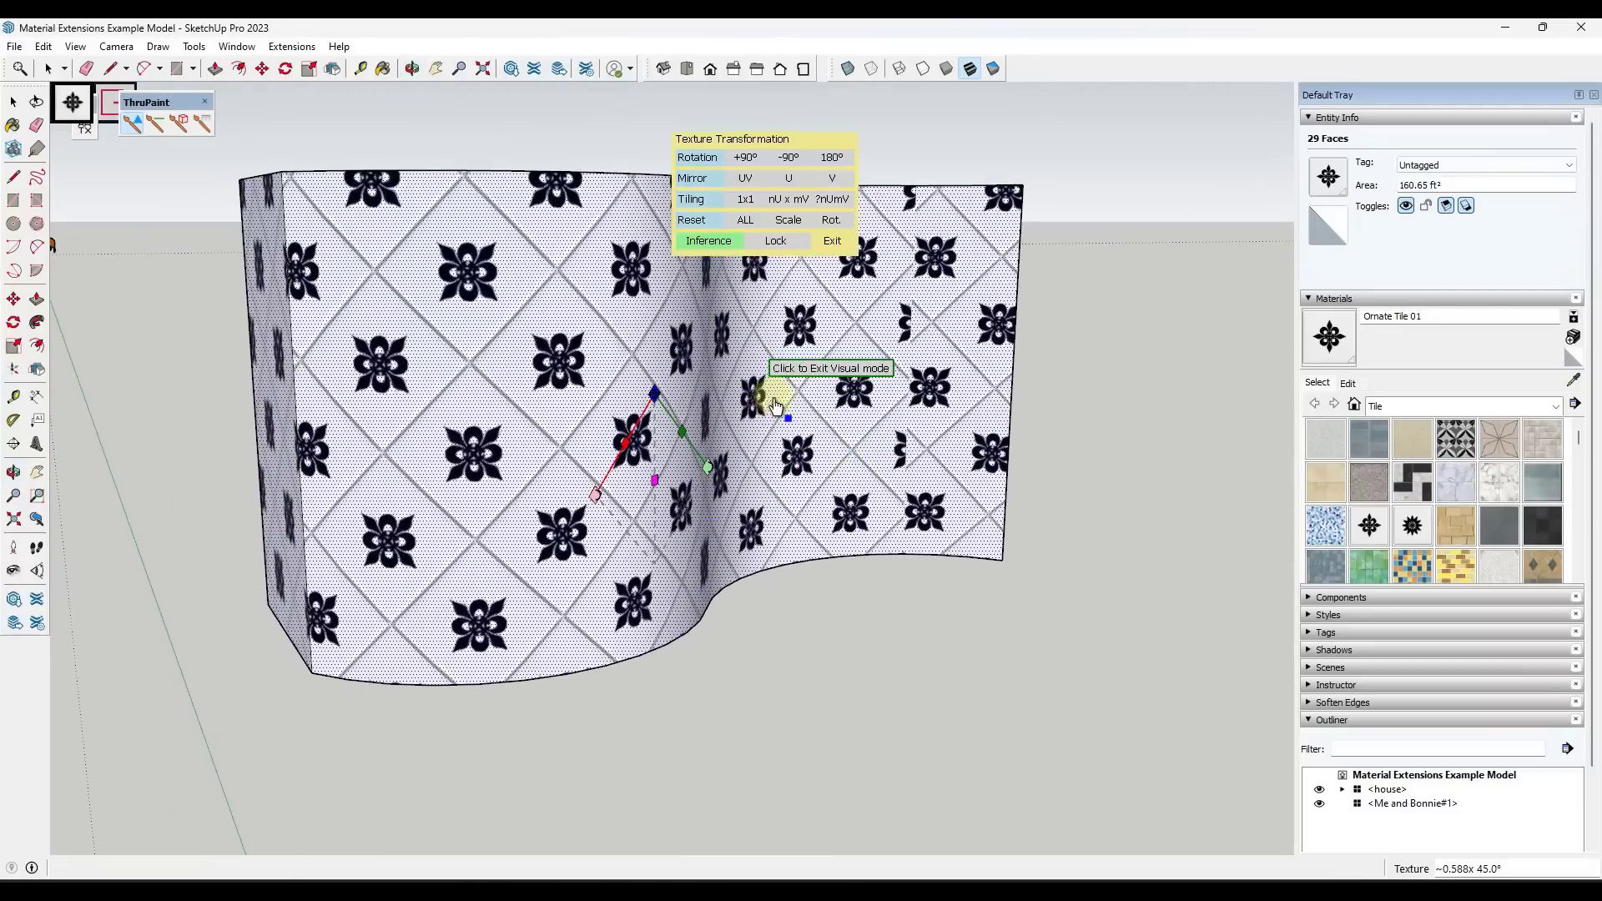
pyautogui.scroll(-2, 784, 402)
pyautogui.scroll(1, 784, 402)
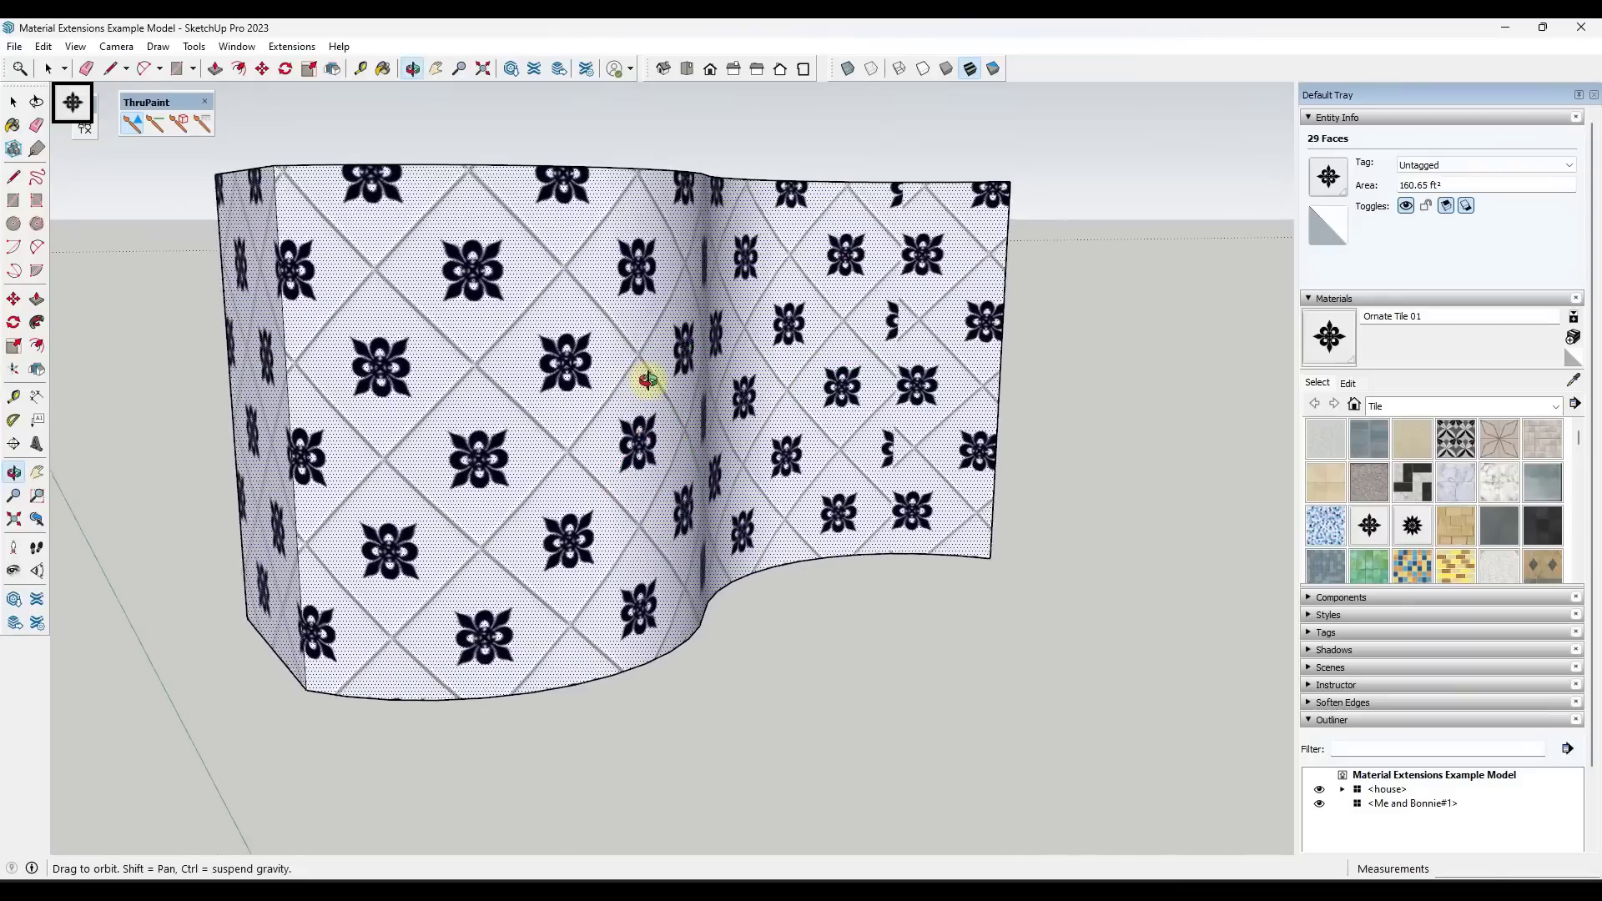
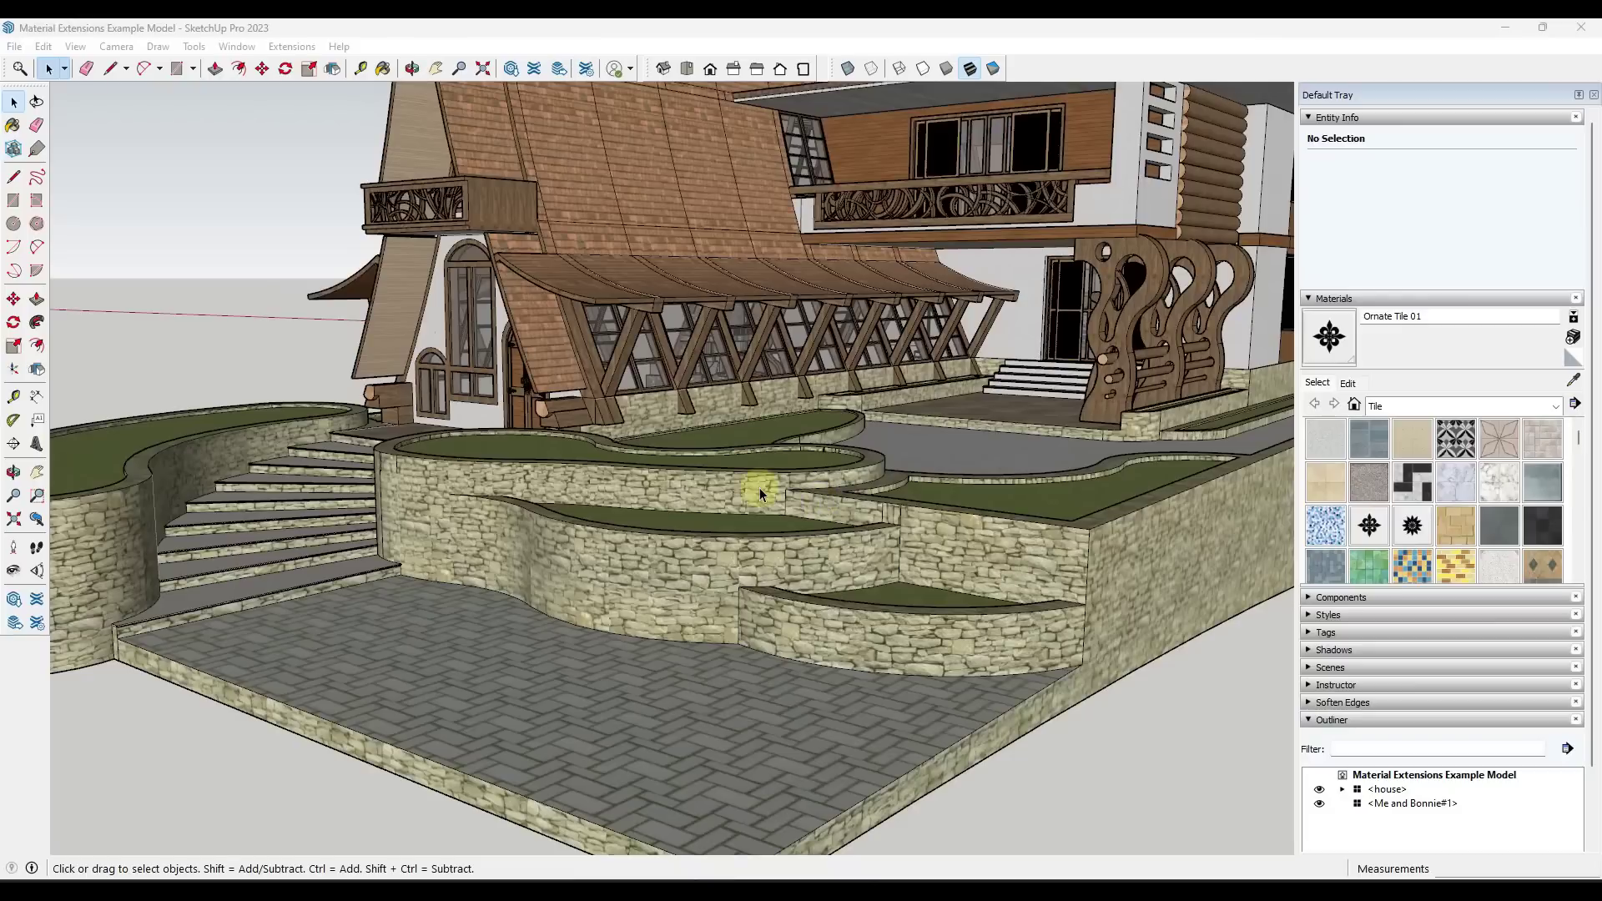
pyautogui.scroll(4, 768, 538)
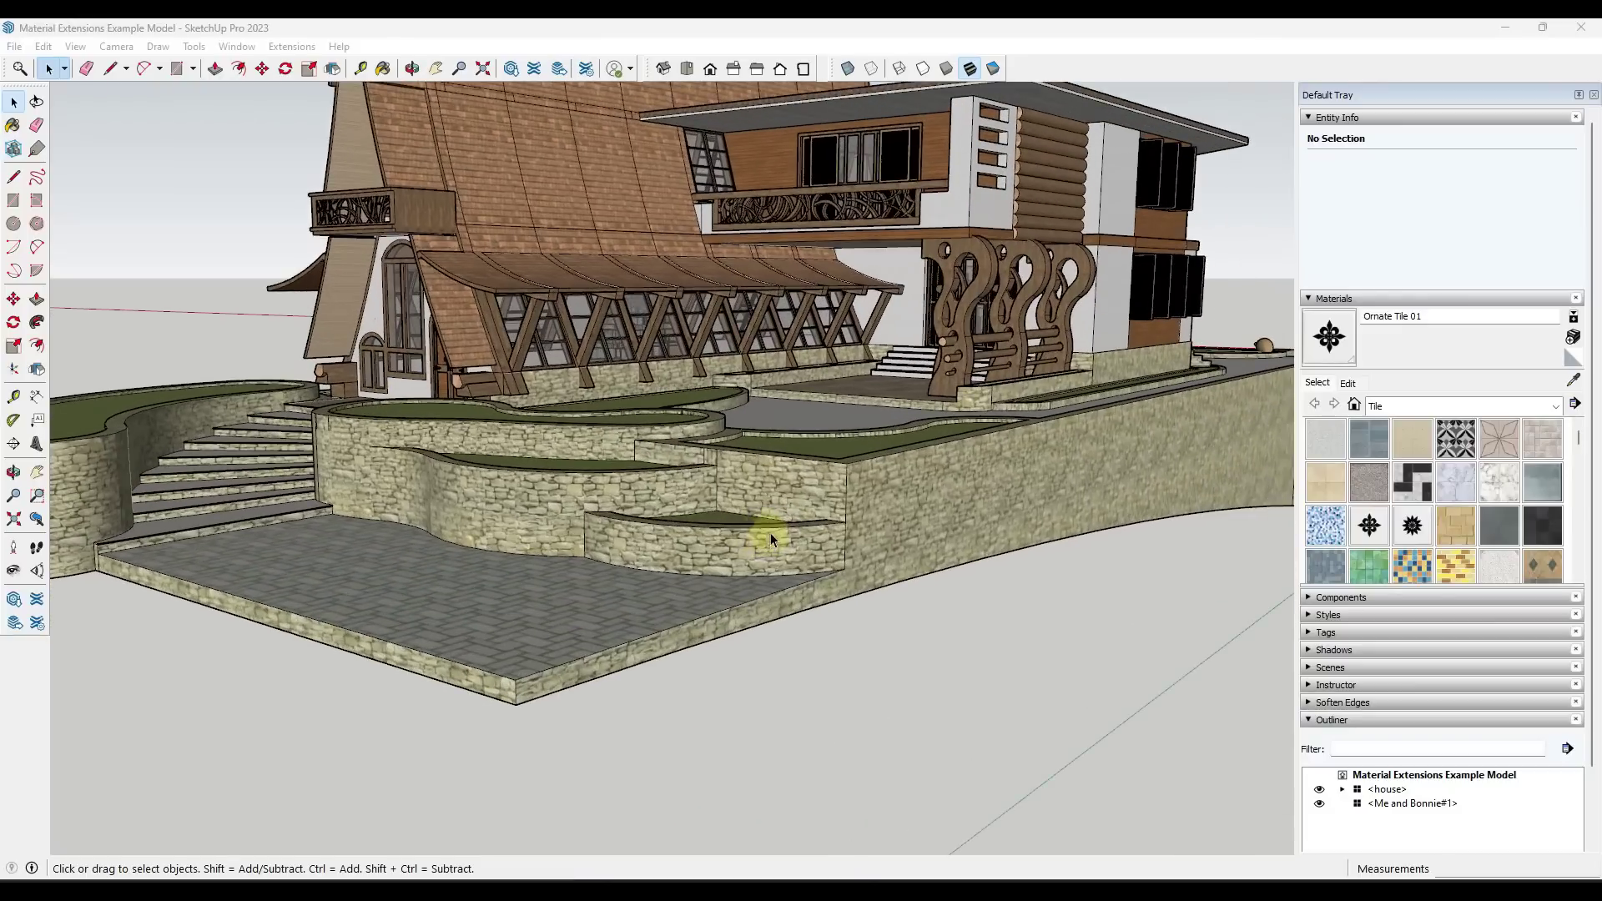
pyautogui.moveTo(663, 505); pyautogui.dragTo(691, 549, button='middle')
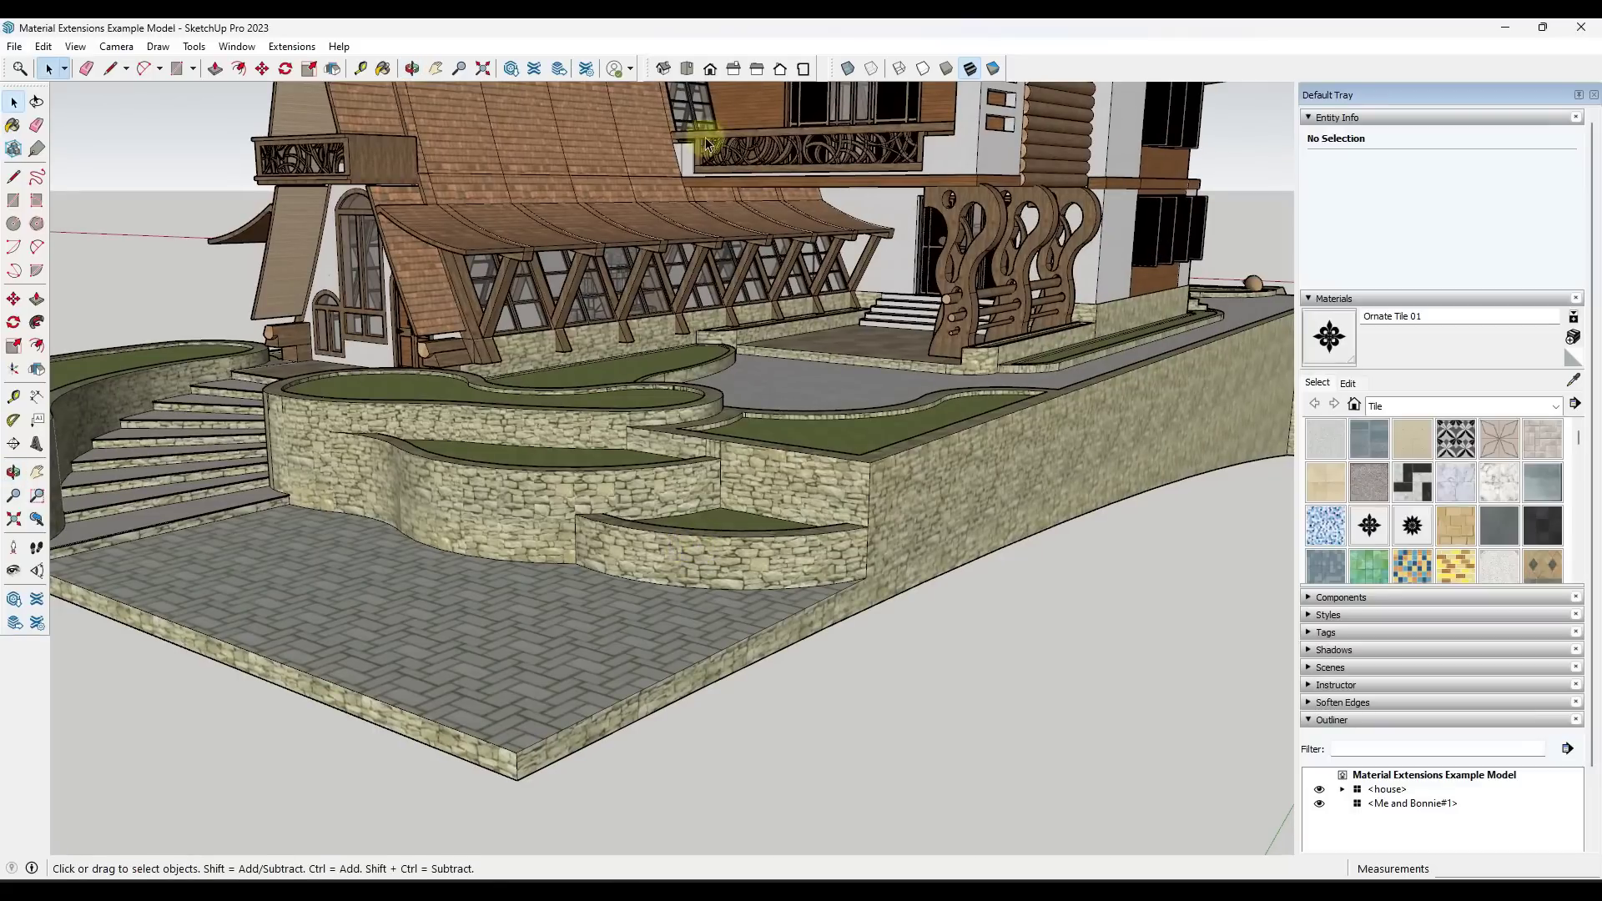
pyautogui.click(511, 70)
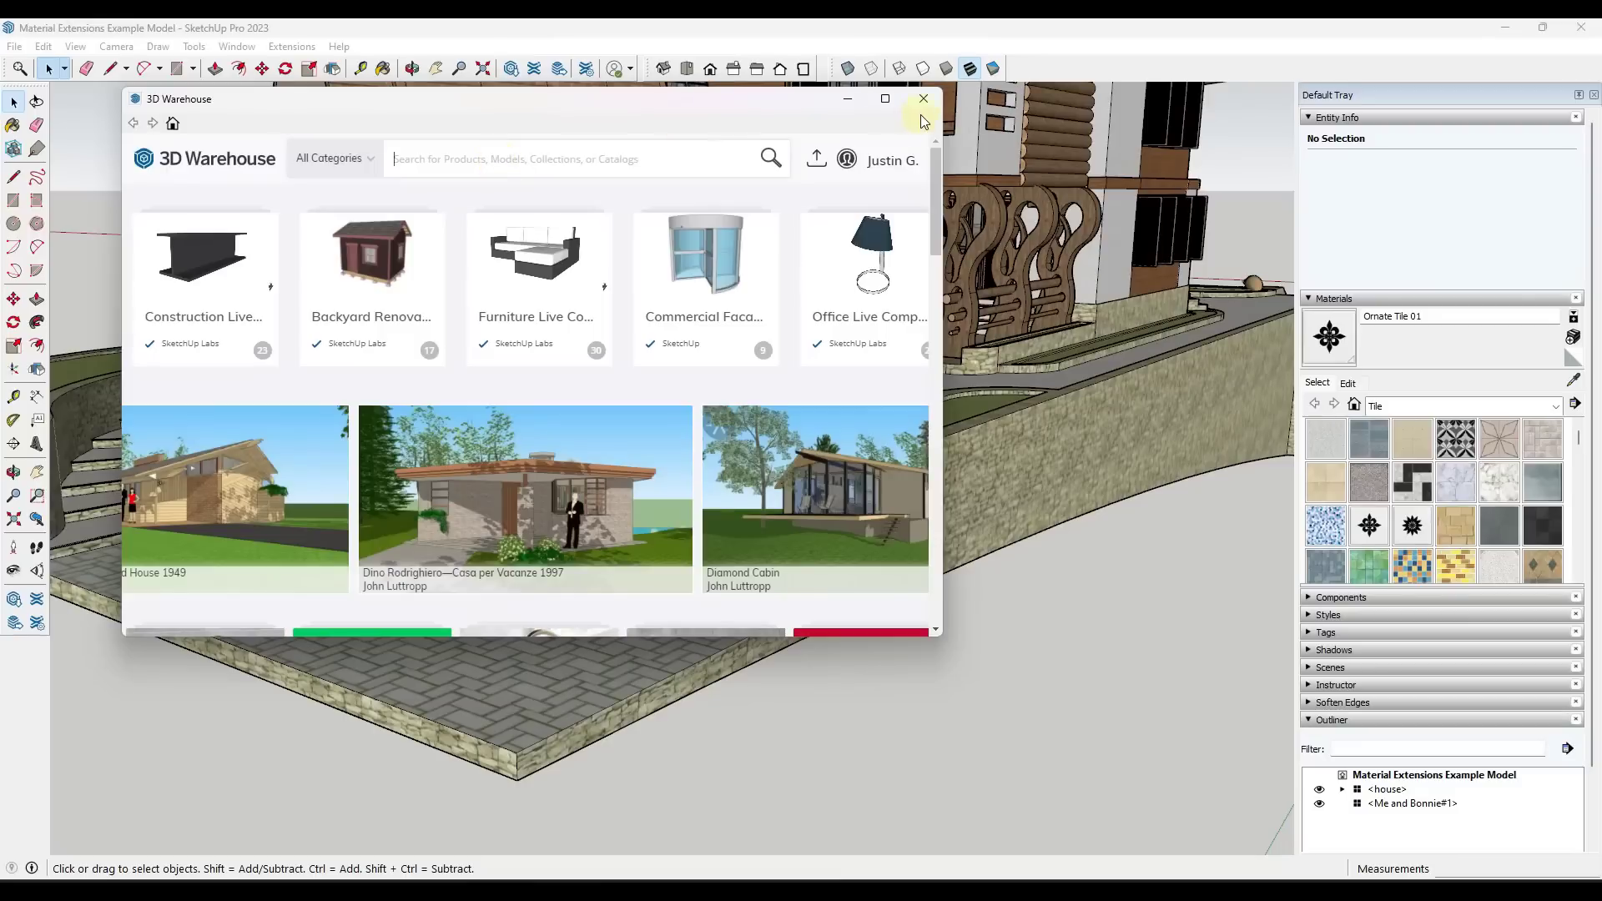
pyautogui.click(923, 100)
# - Search the Extension Warehouse for "material replacer" and open the Material Replacer extension's page
pyautogui.click(534, 70)
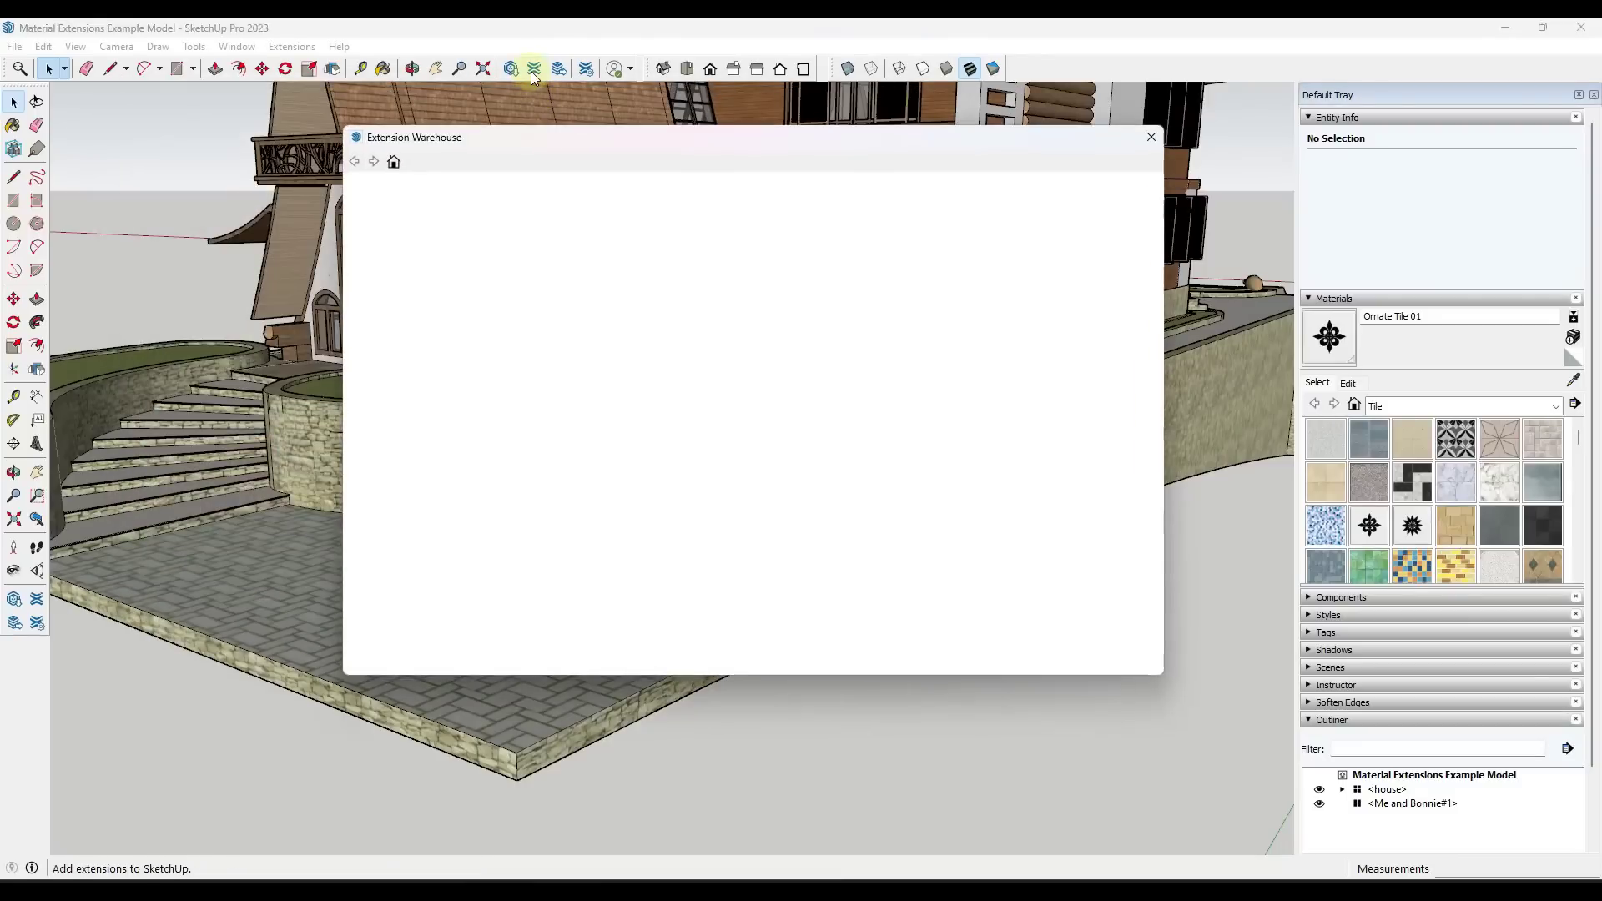
pyautogui.click(706, 203)
pyautogui.write('material repla')
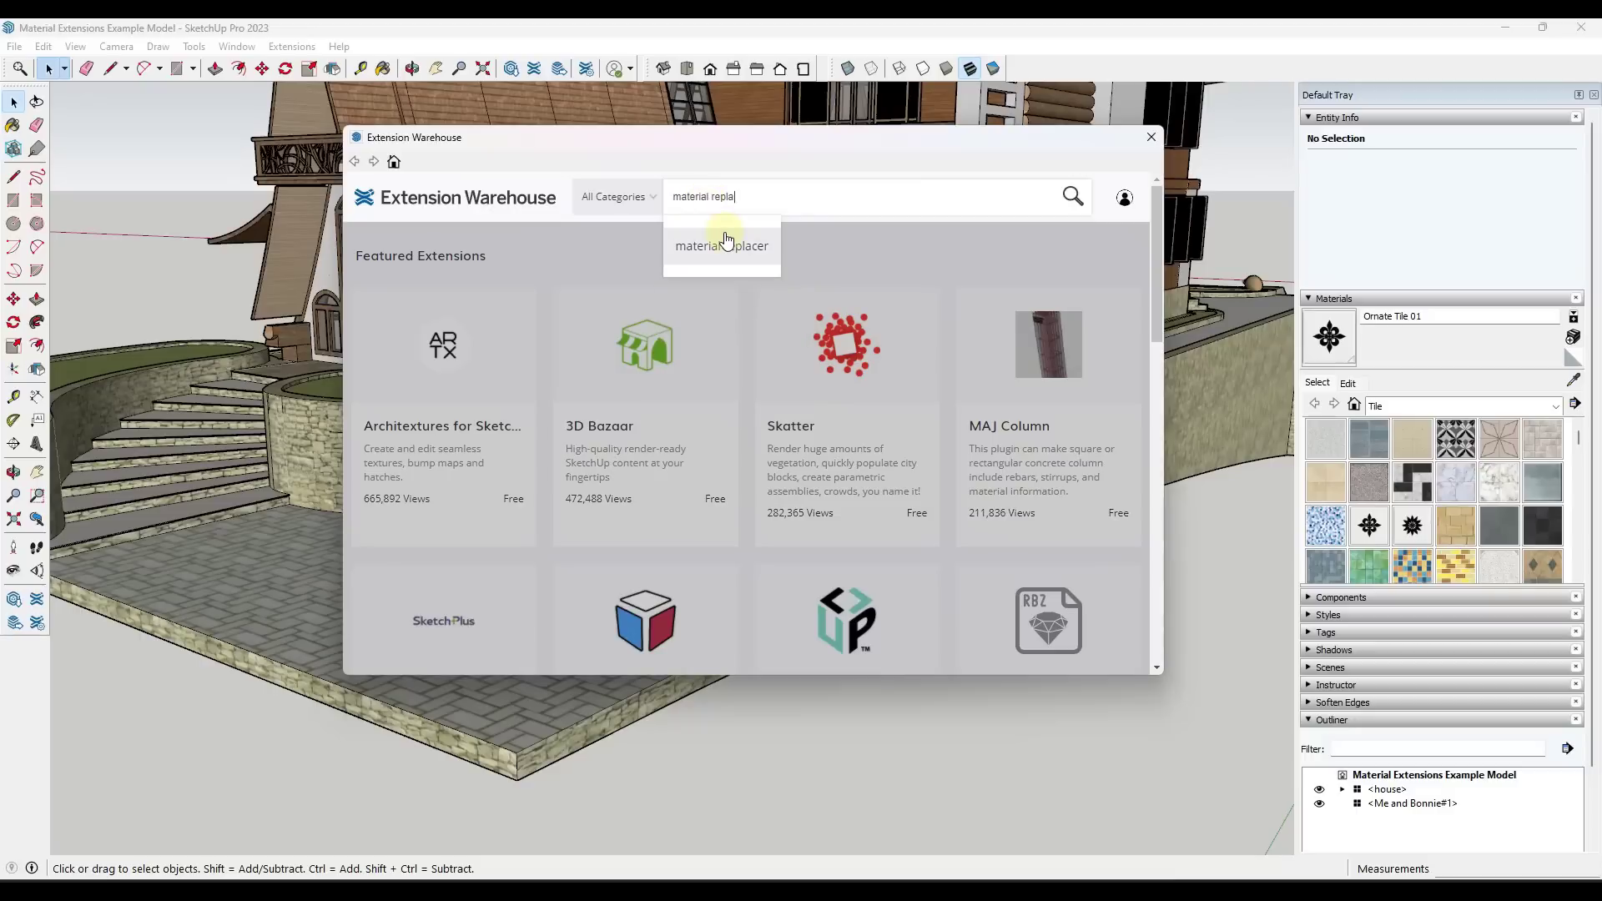
pyautogui.click(728, 243)
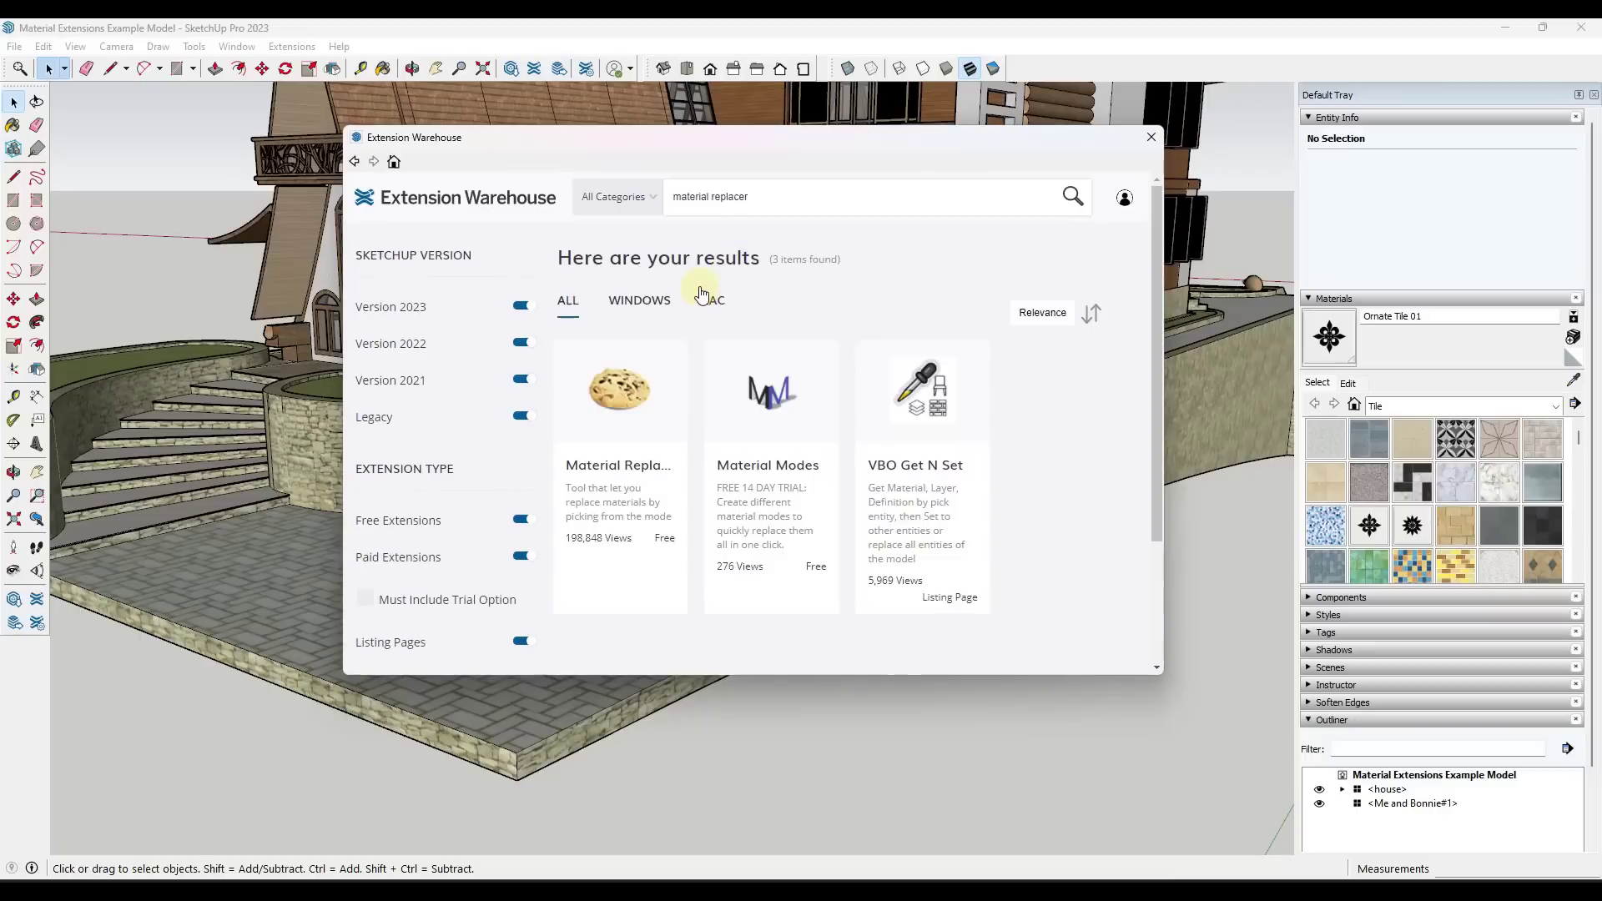
pyautogui.click(628, 403)
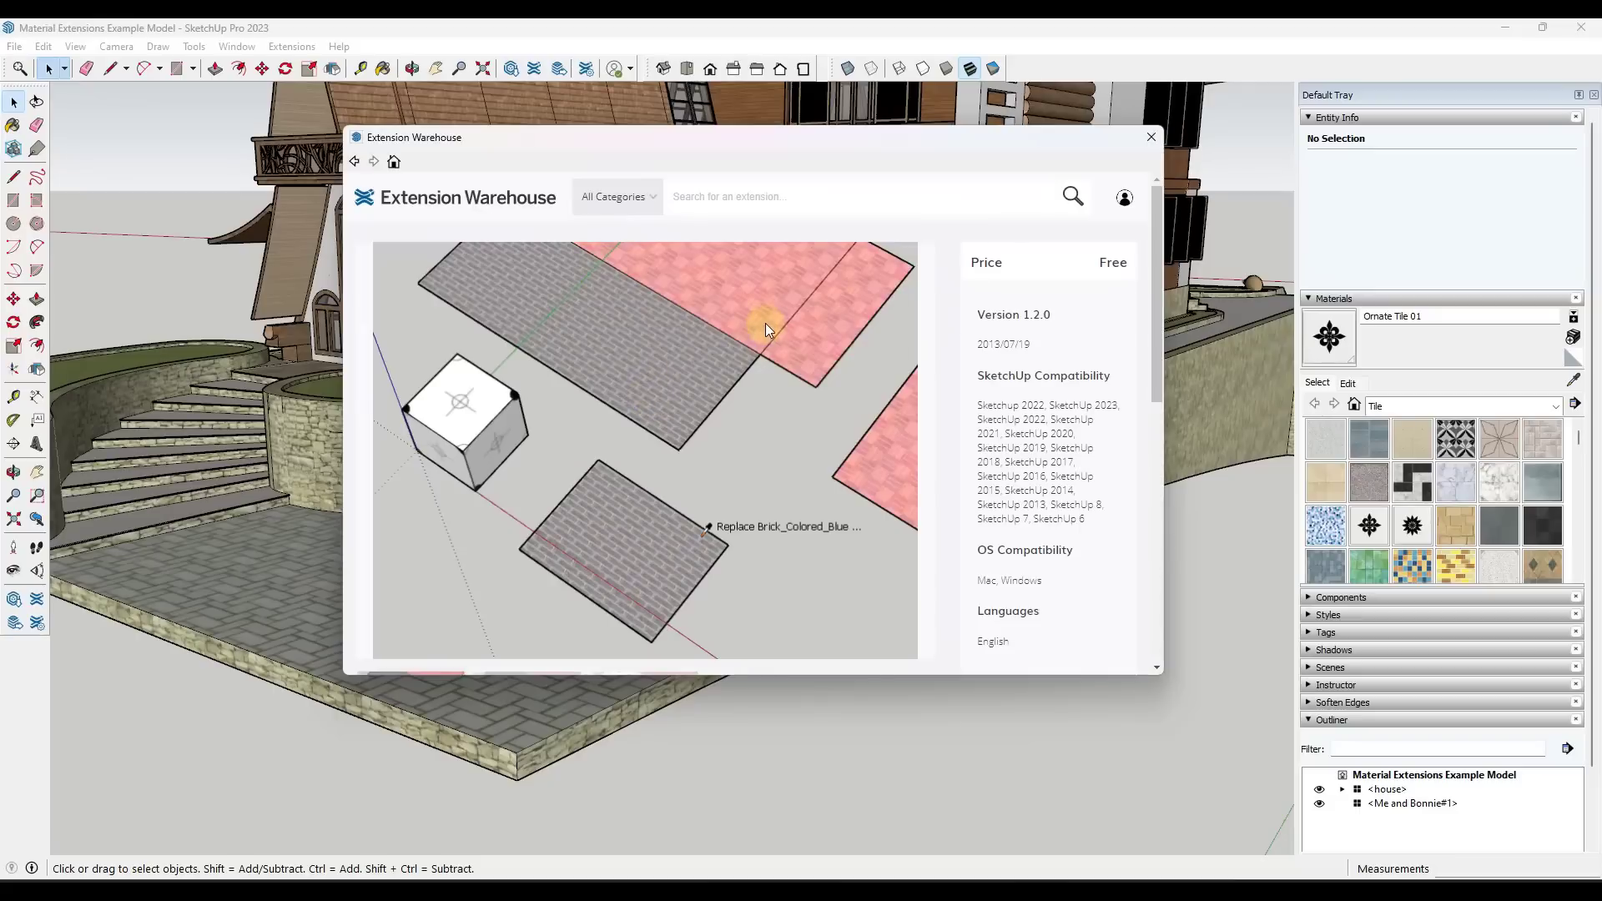
# - Install the Material Replacer extension and check that its command is available in SketchUp
pyautogui.scroll(-5, 784, 333)
pyautogui.scroll(2, 834, 392)
pyautogui.click(872, 531)
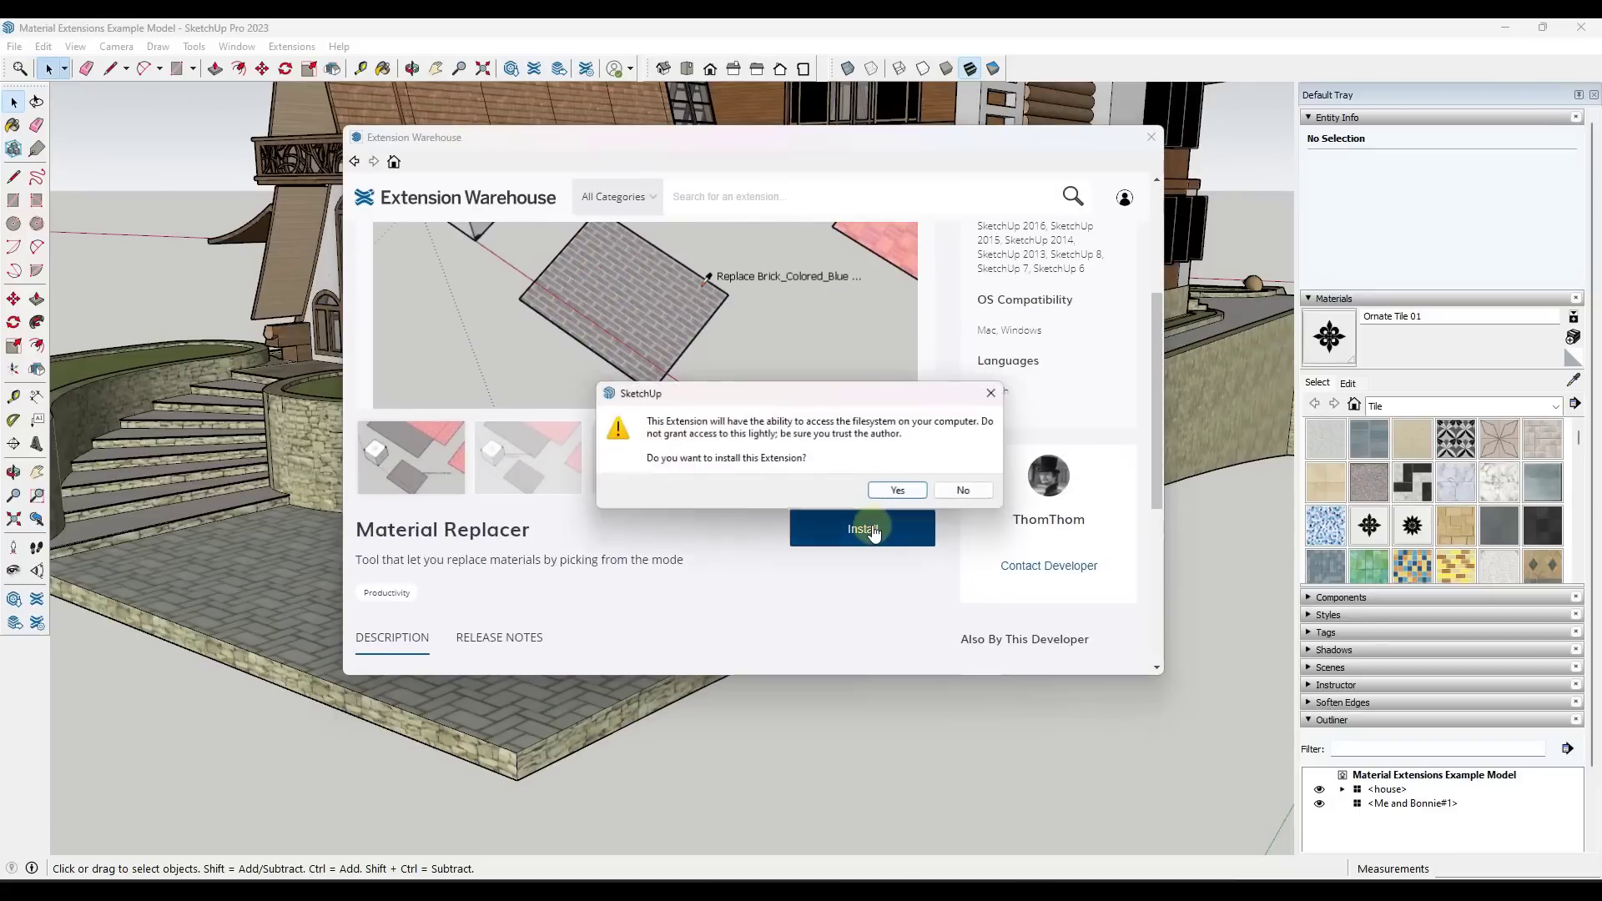
pyautogui.click(893, 489)
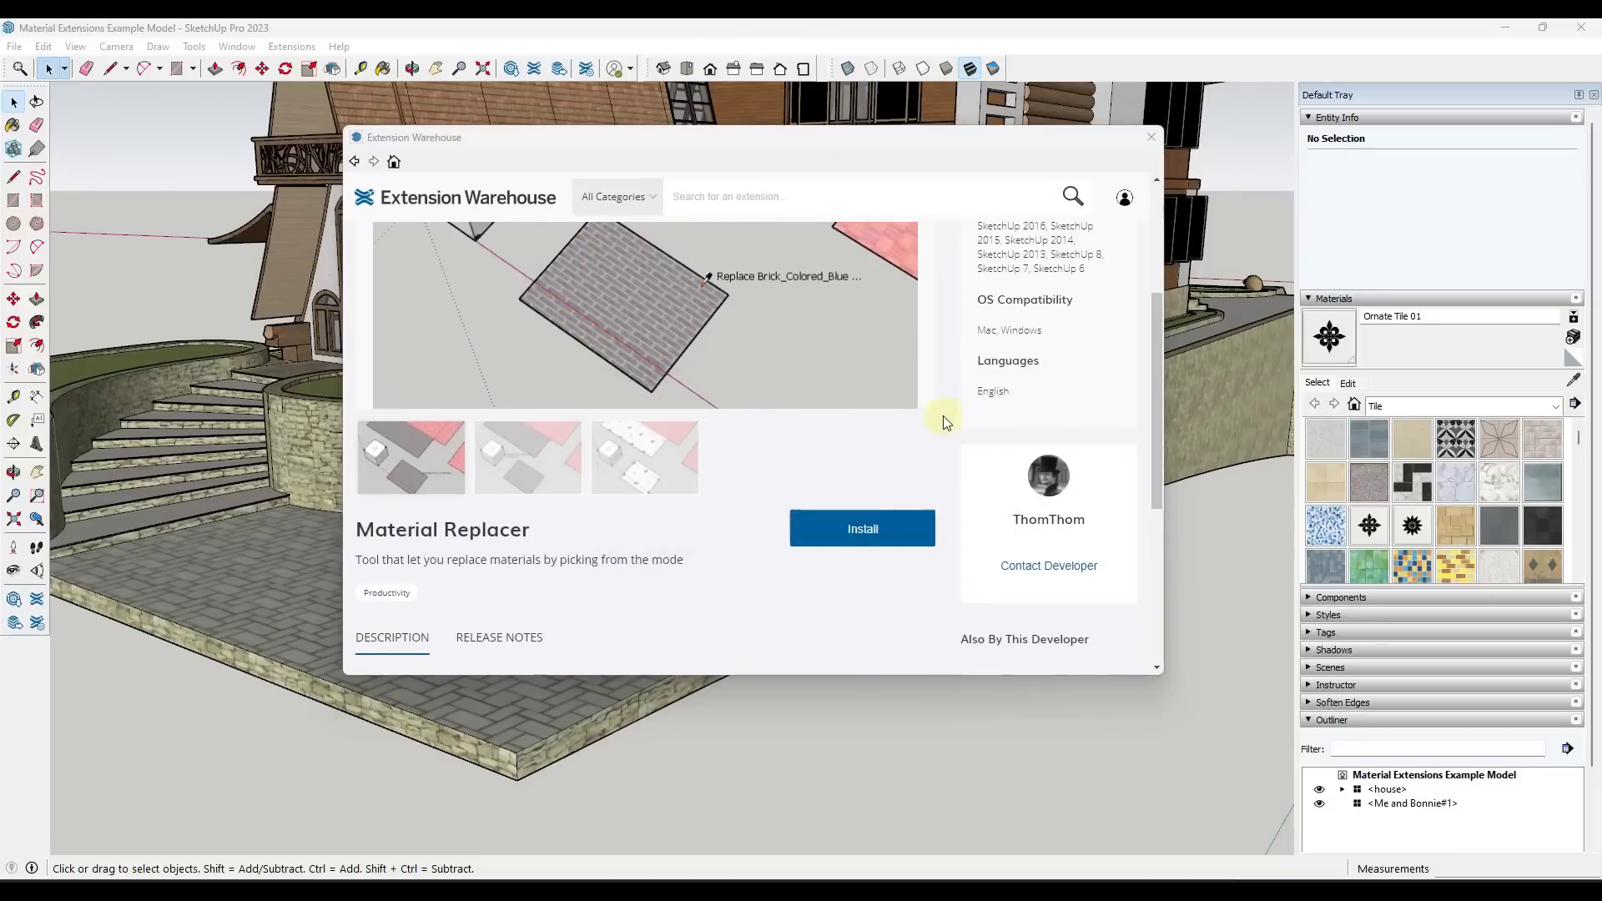
pyautogui.click(958, 476)
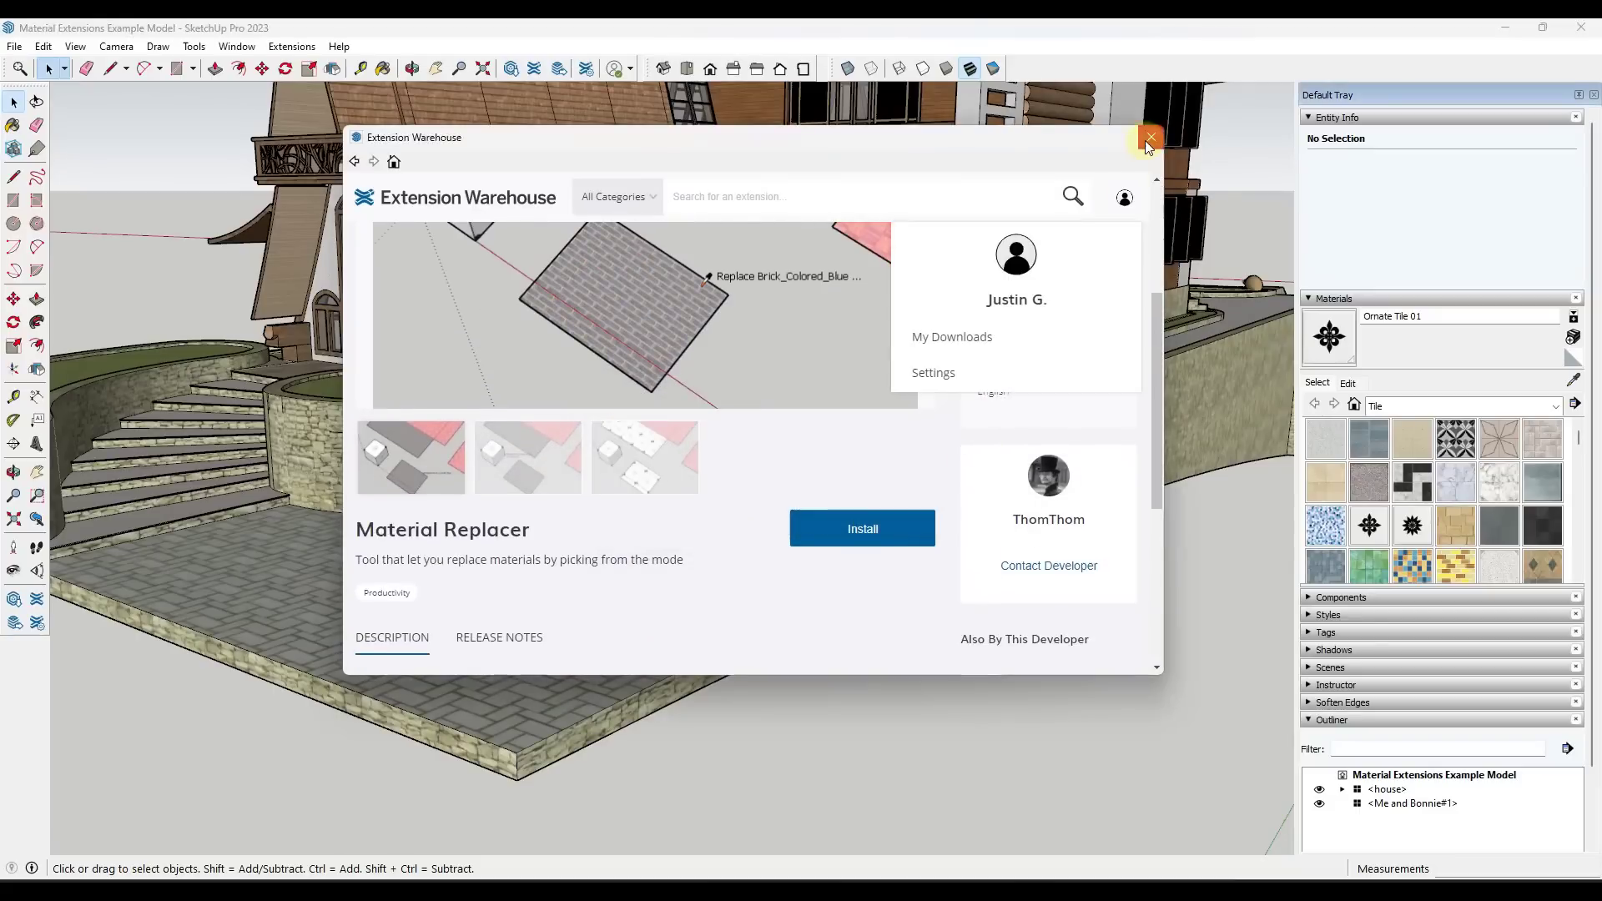
pyautogui.click(1150, 138)
pyautogui.click(158, 49)
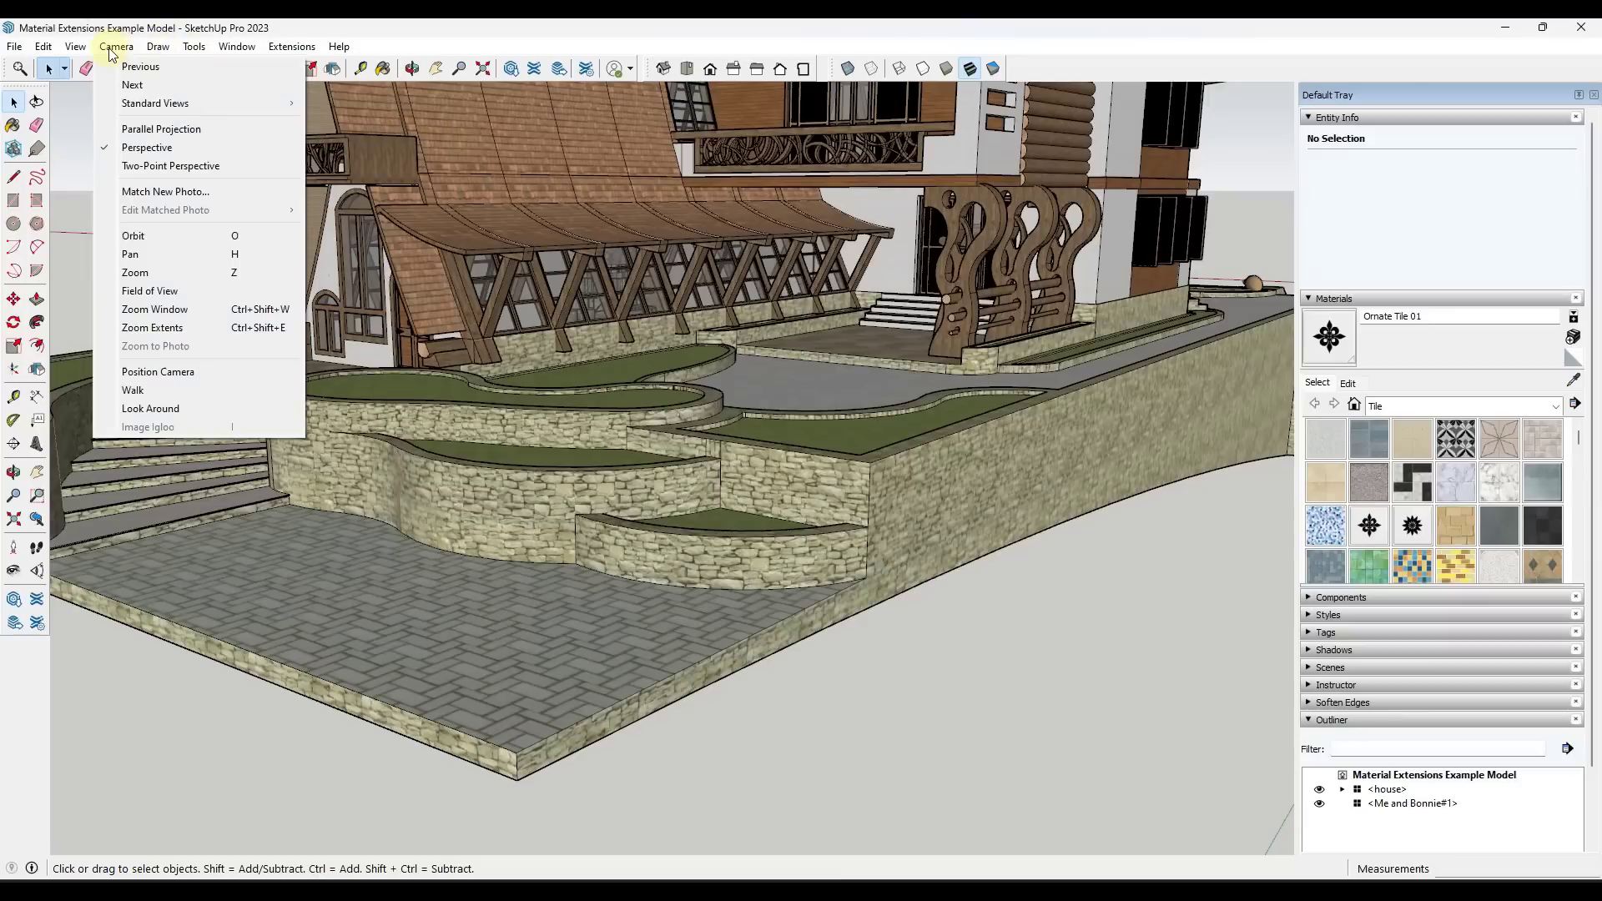
pyautogui.moveTo(192, 49)
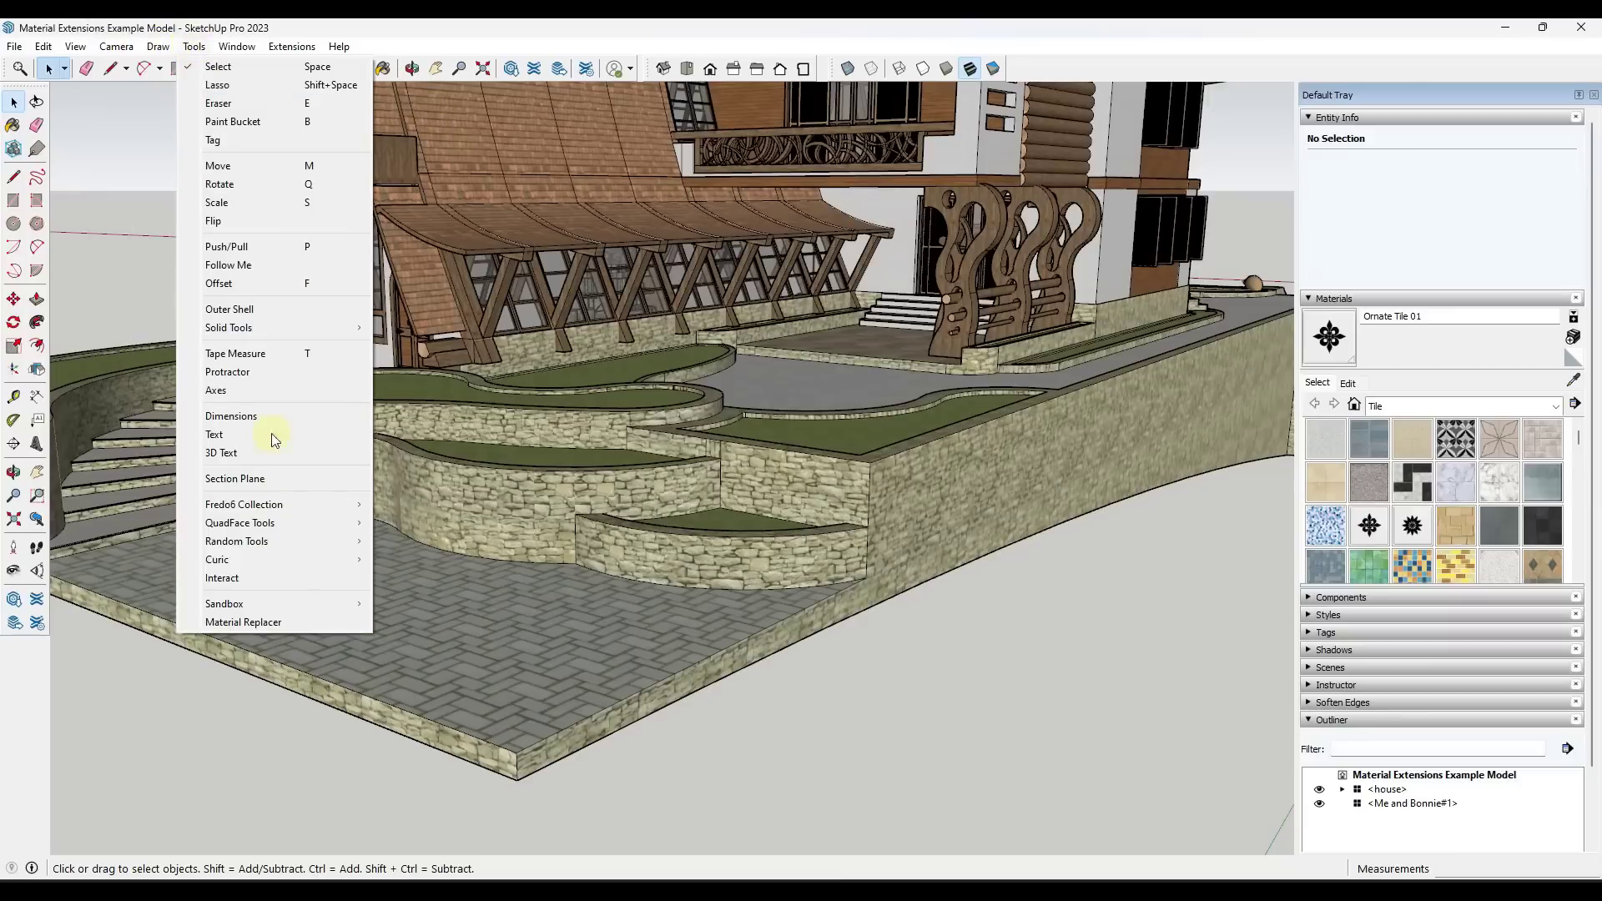
pyautogui.click(995, 734)
# - Draw a small rectangle on the open ground beside the paved courtyard
pyautogui.press('r')
pyautogui.click(922, 750)
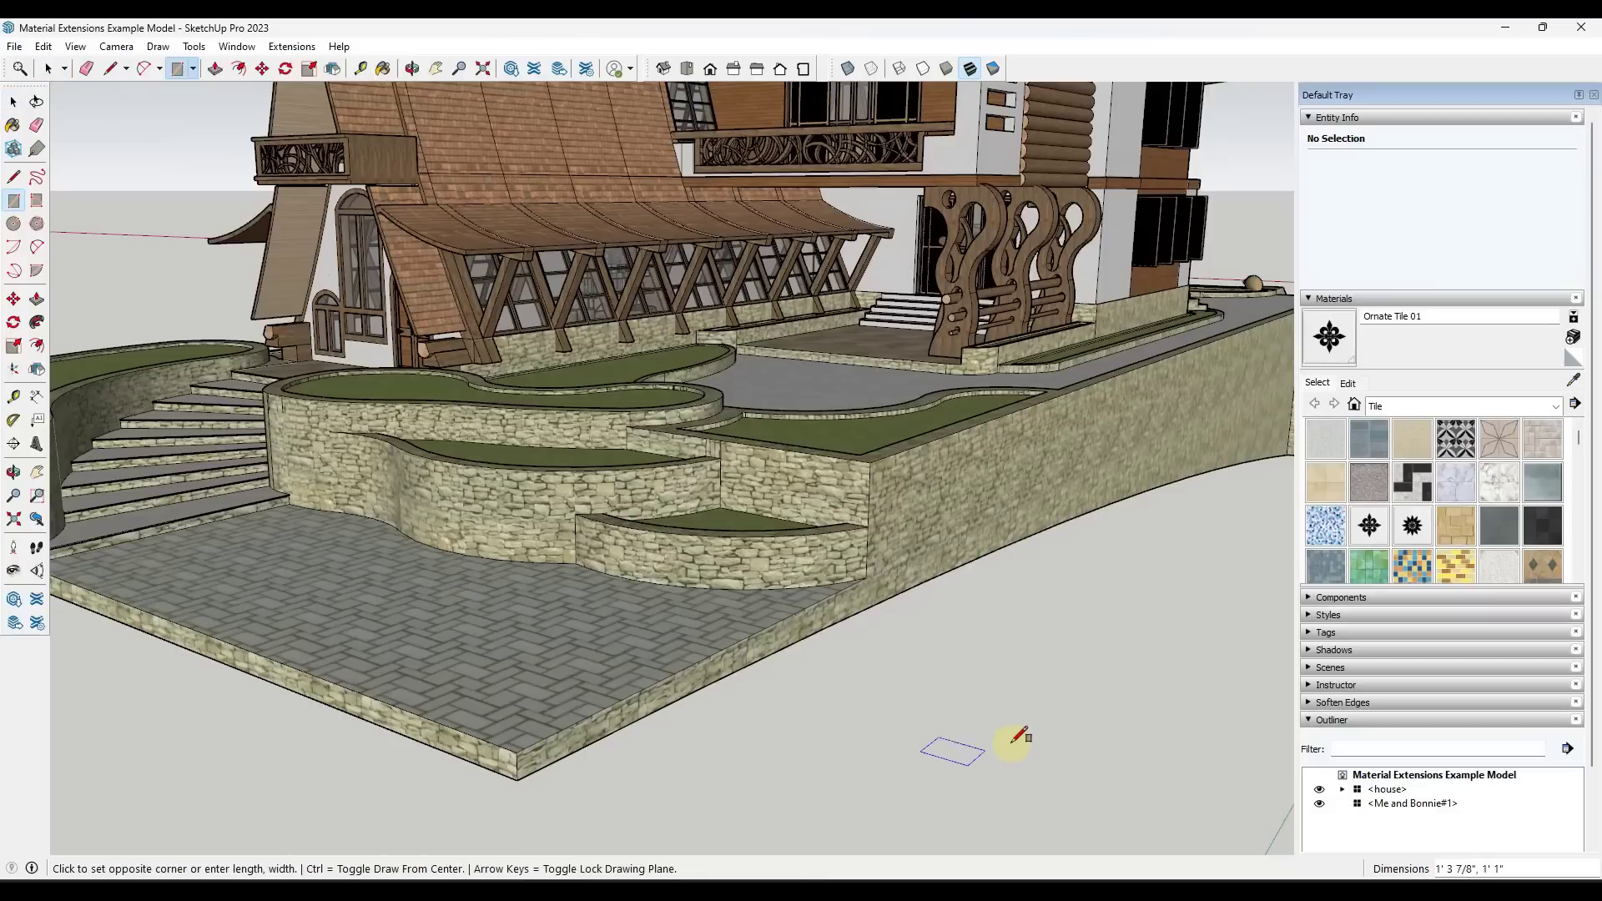
pyautogui.click(1047, 738)
pyautogui.press('space')
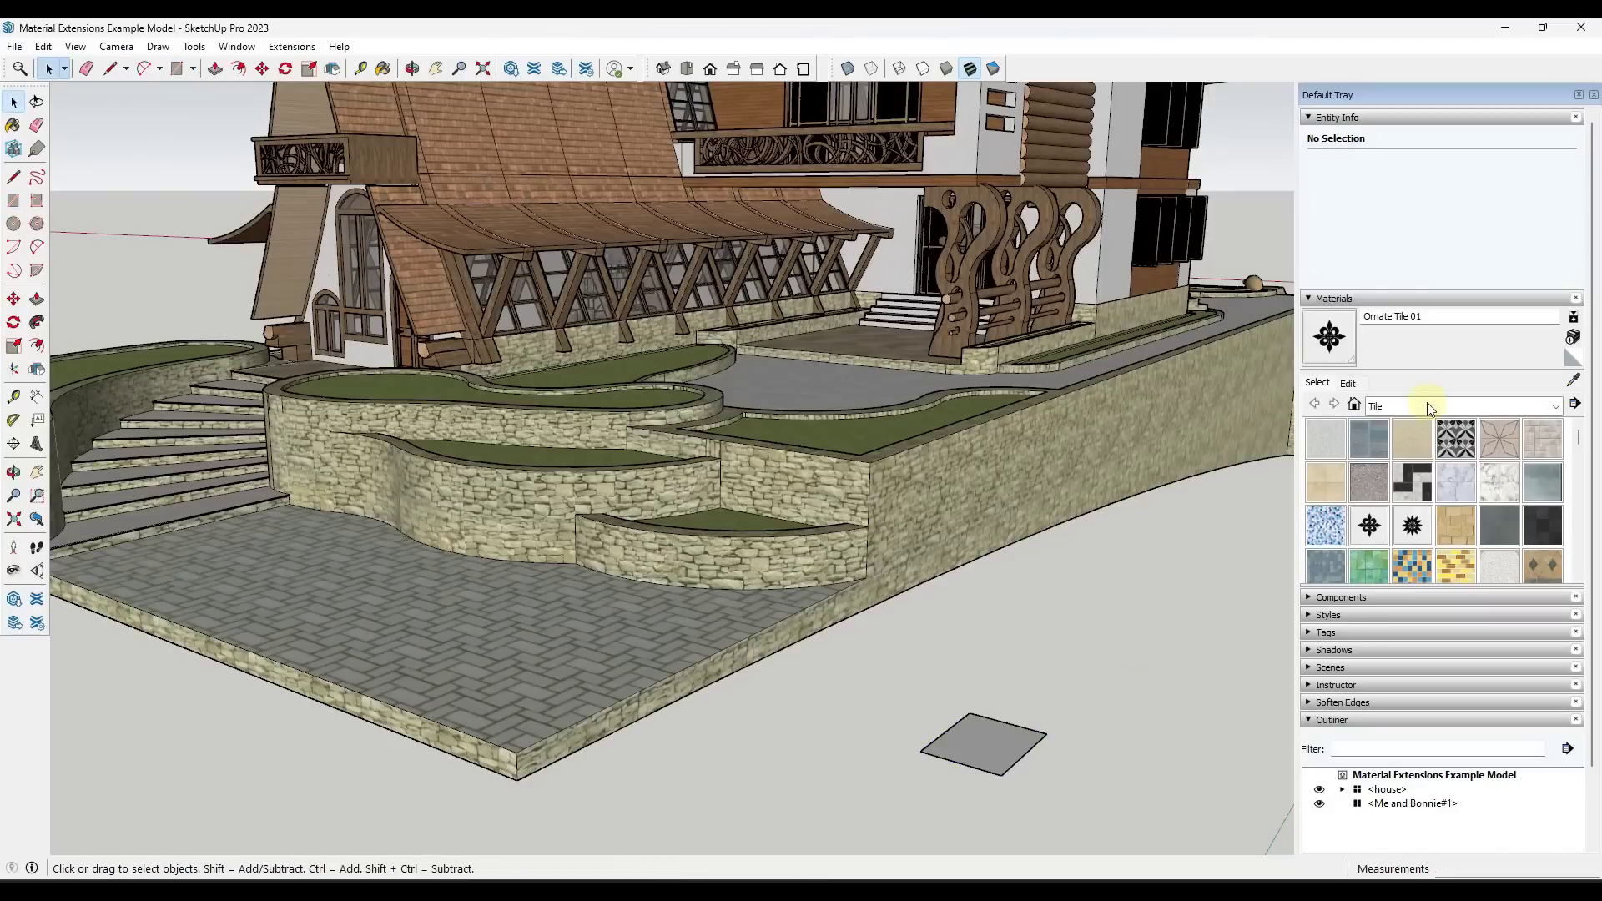
# - Paint the small ground rectangle with Brick Tumbled from the Brick, Cladding and Siding materials
pyautogui.click(1427, 403)
pyautogui.scroll(4, 1435, 492)
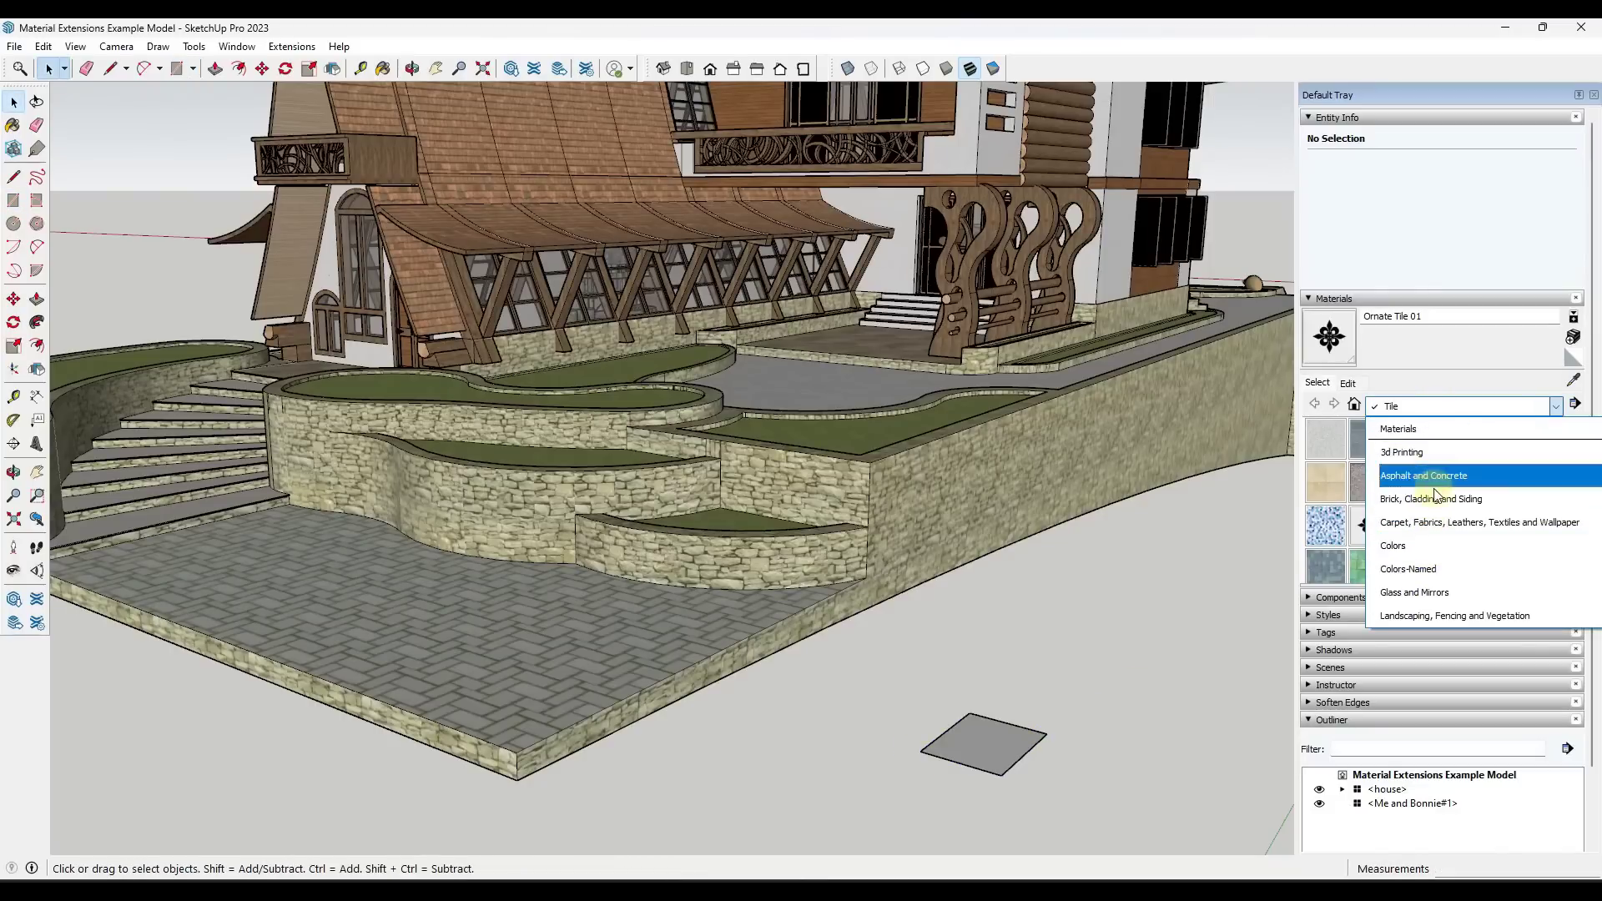
pyautogui.click(1432, 499)
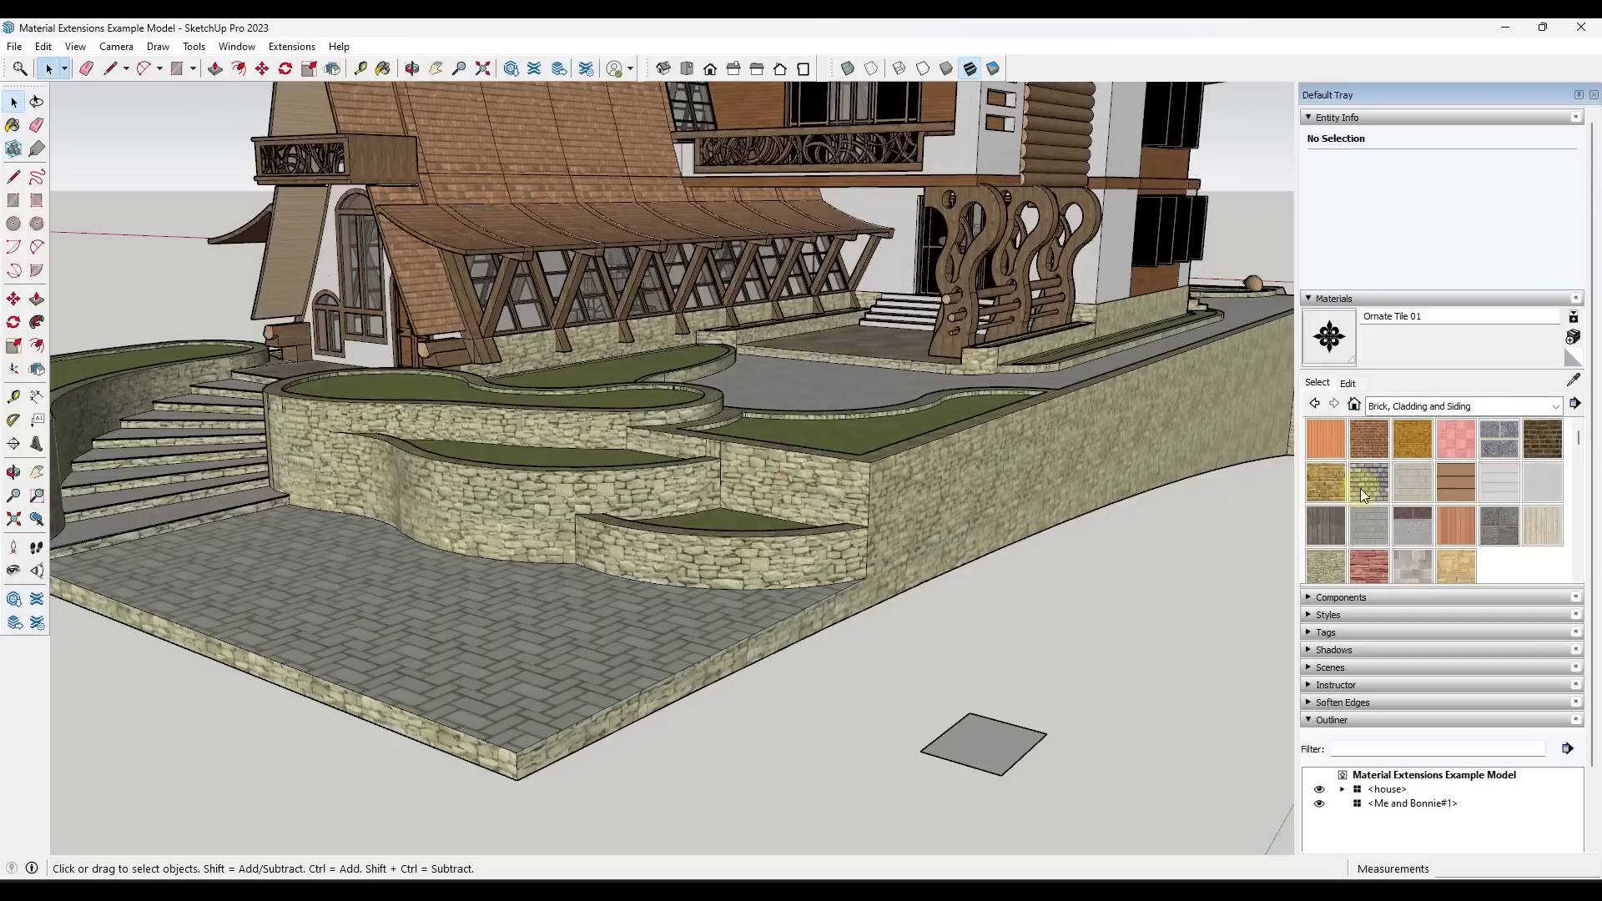
pyautogui.moveTo(783, 437); pyautogui.dragTo(969, 416, button='middle')
pyautogui.scroll(3, 969, 416)
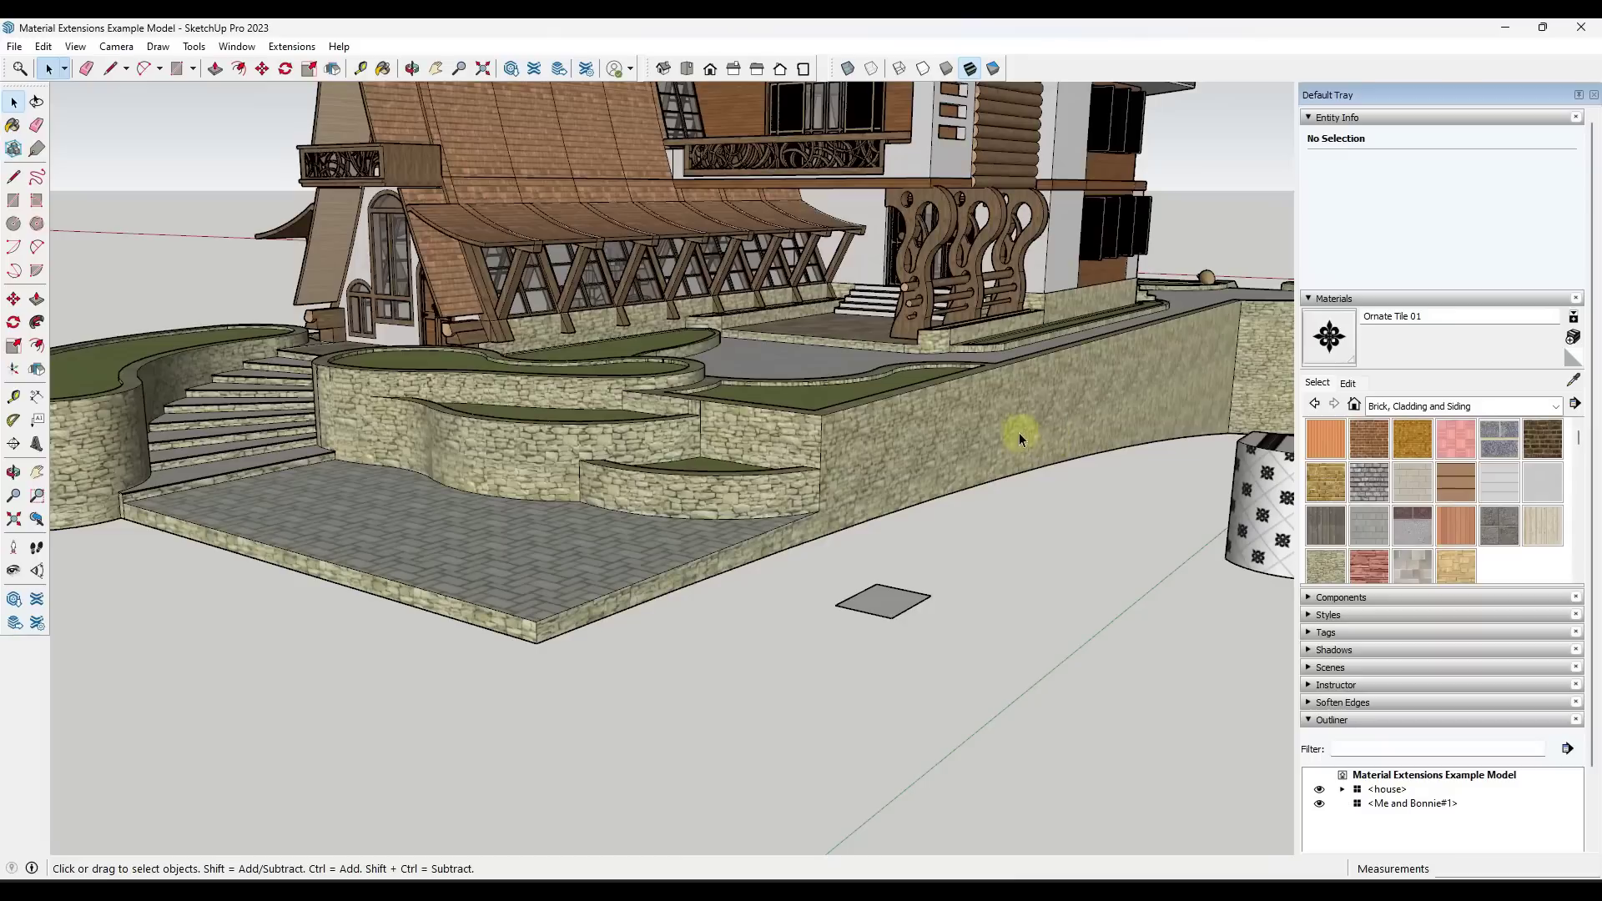
pyautogui.click(1375, 482)
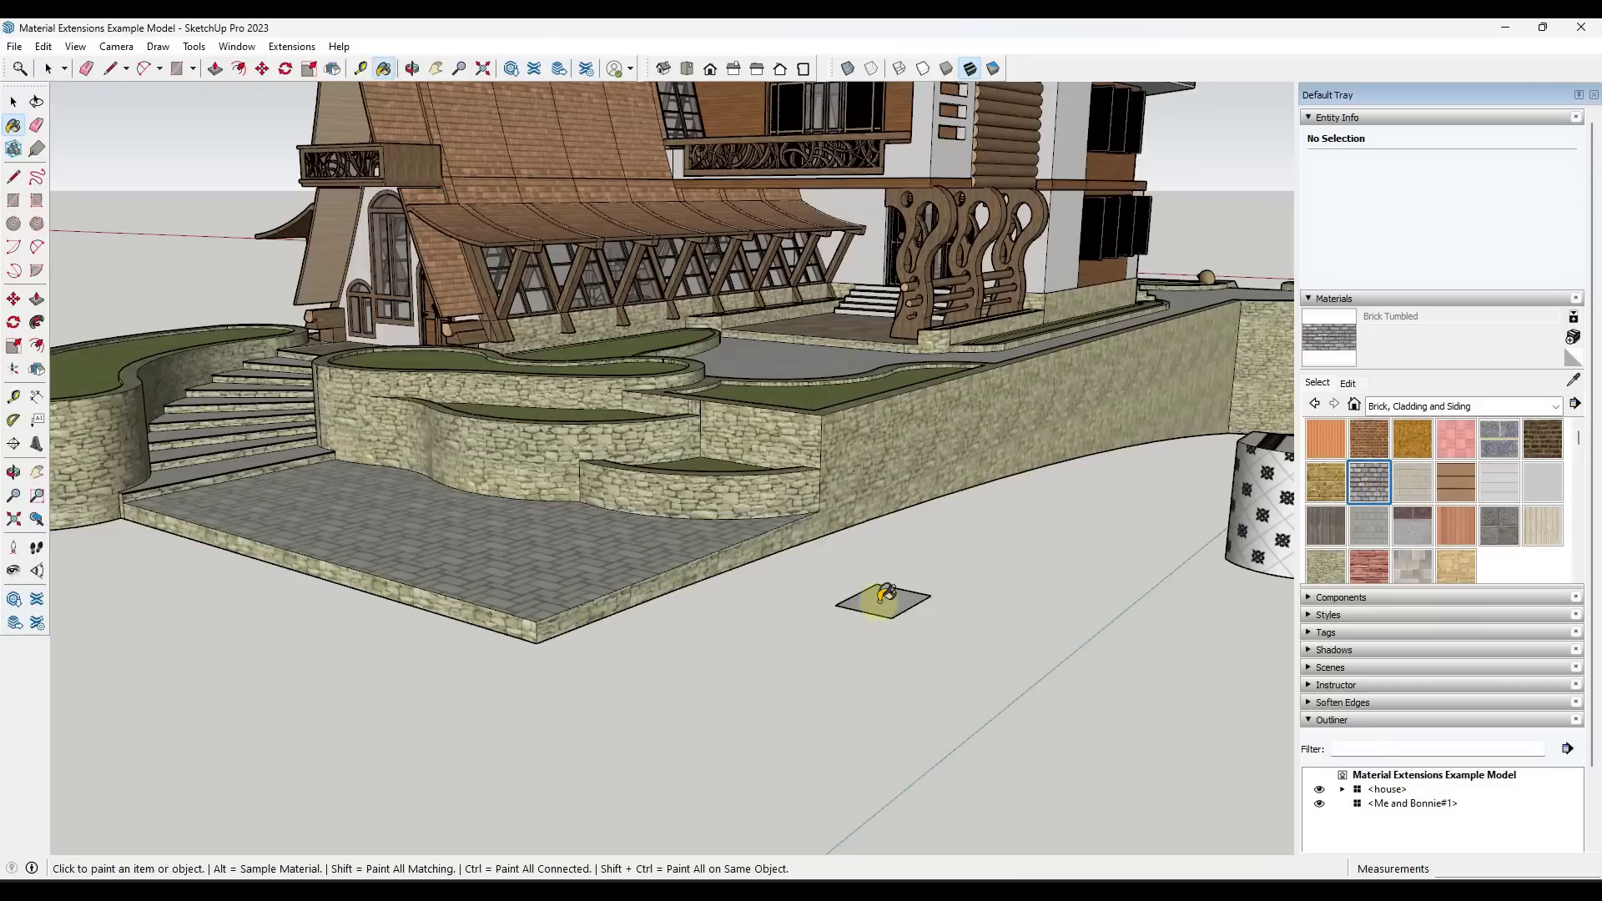
pyautogui.click(865, 602)
pyautogui.moveTo(865, 602); pyautogui.dragTo(876, 648, button='middle')
pyautogui.scroll(4, 877, 648)
pyautogui.press('space')
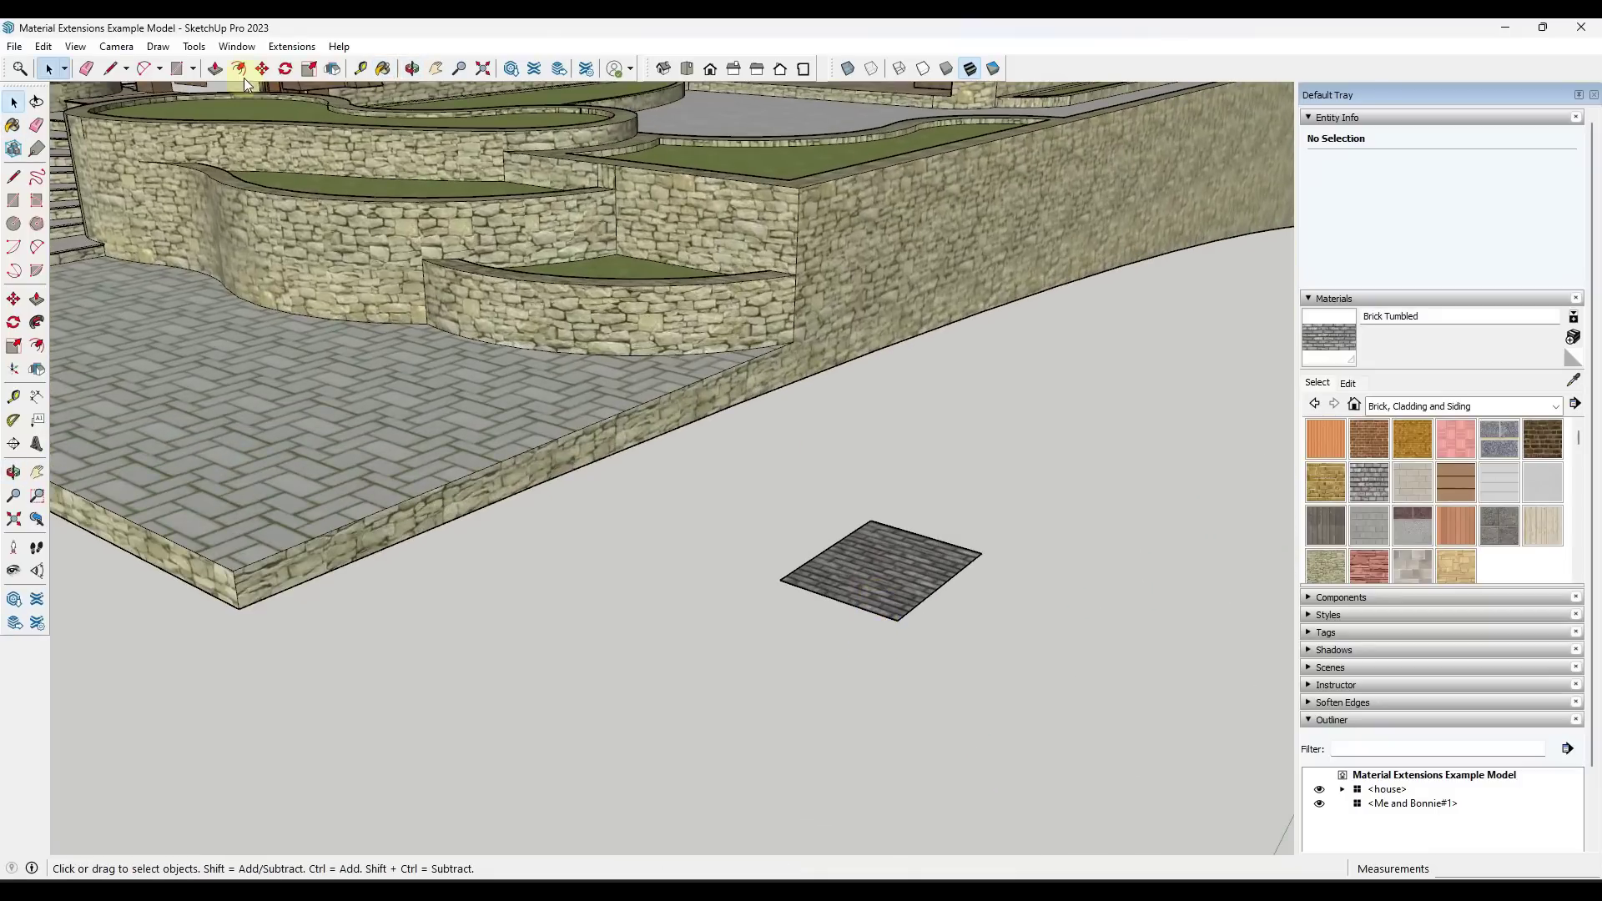
# - Replace the stone material on the garden retaining walls with the rectangle's Brick Tumbled using Material Replacer
pyautogui.click(158, 49)
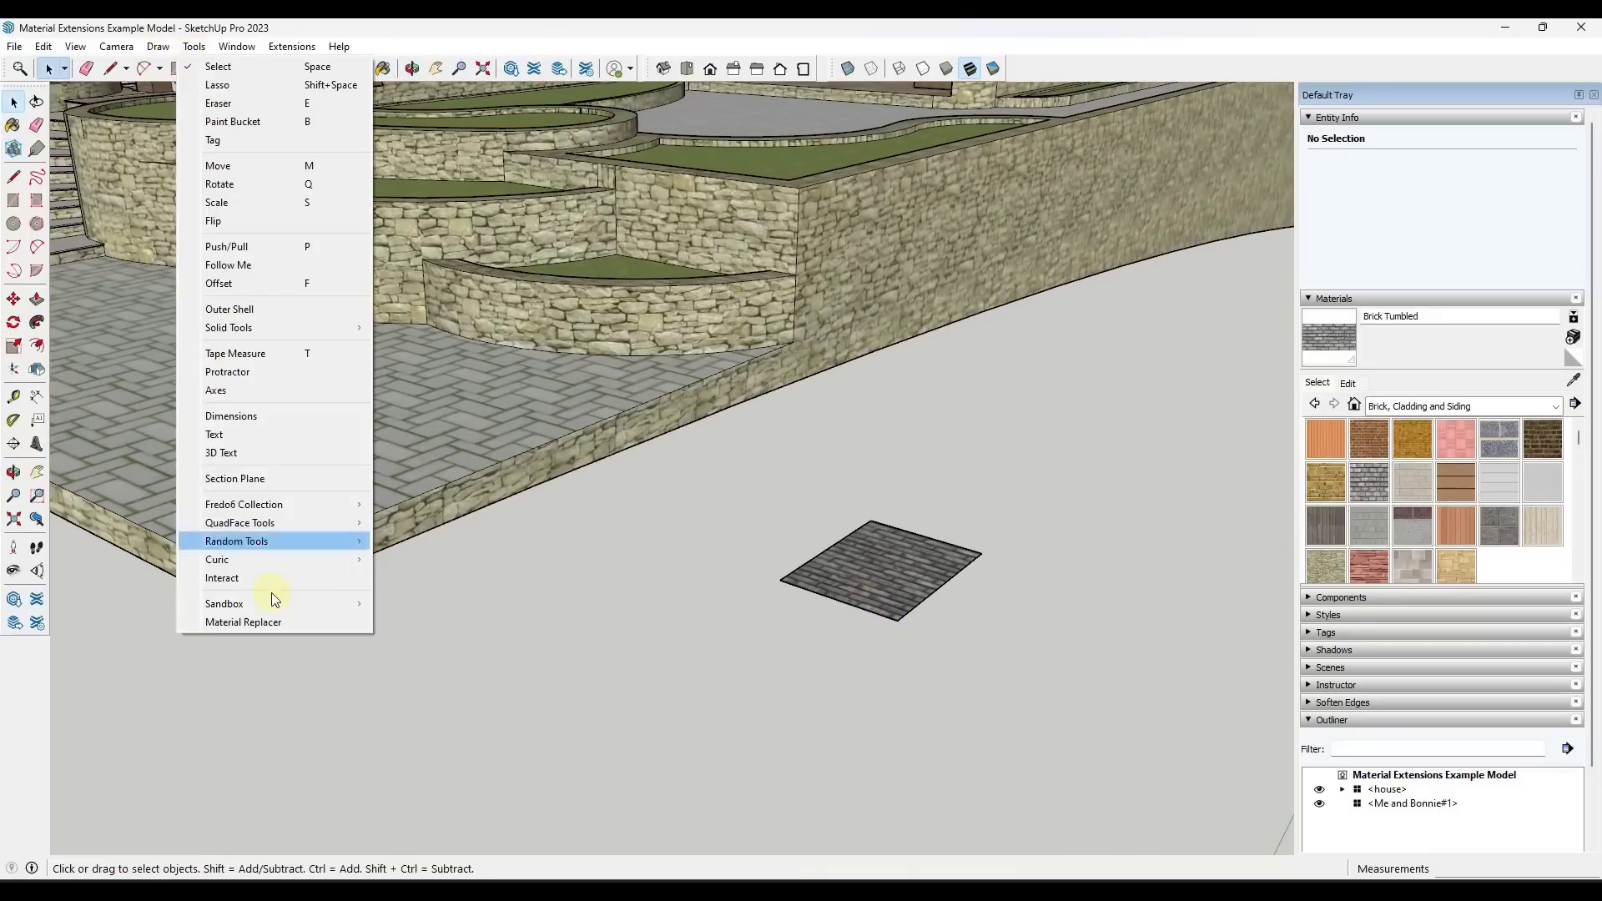
pyautogui.click(278, 624)
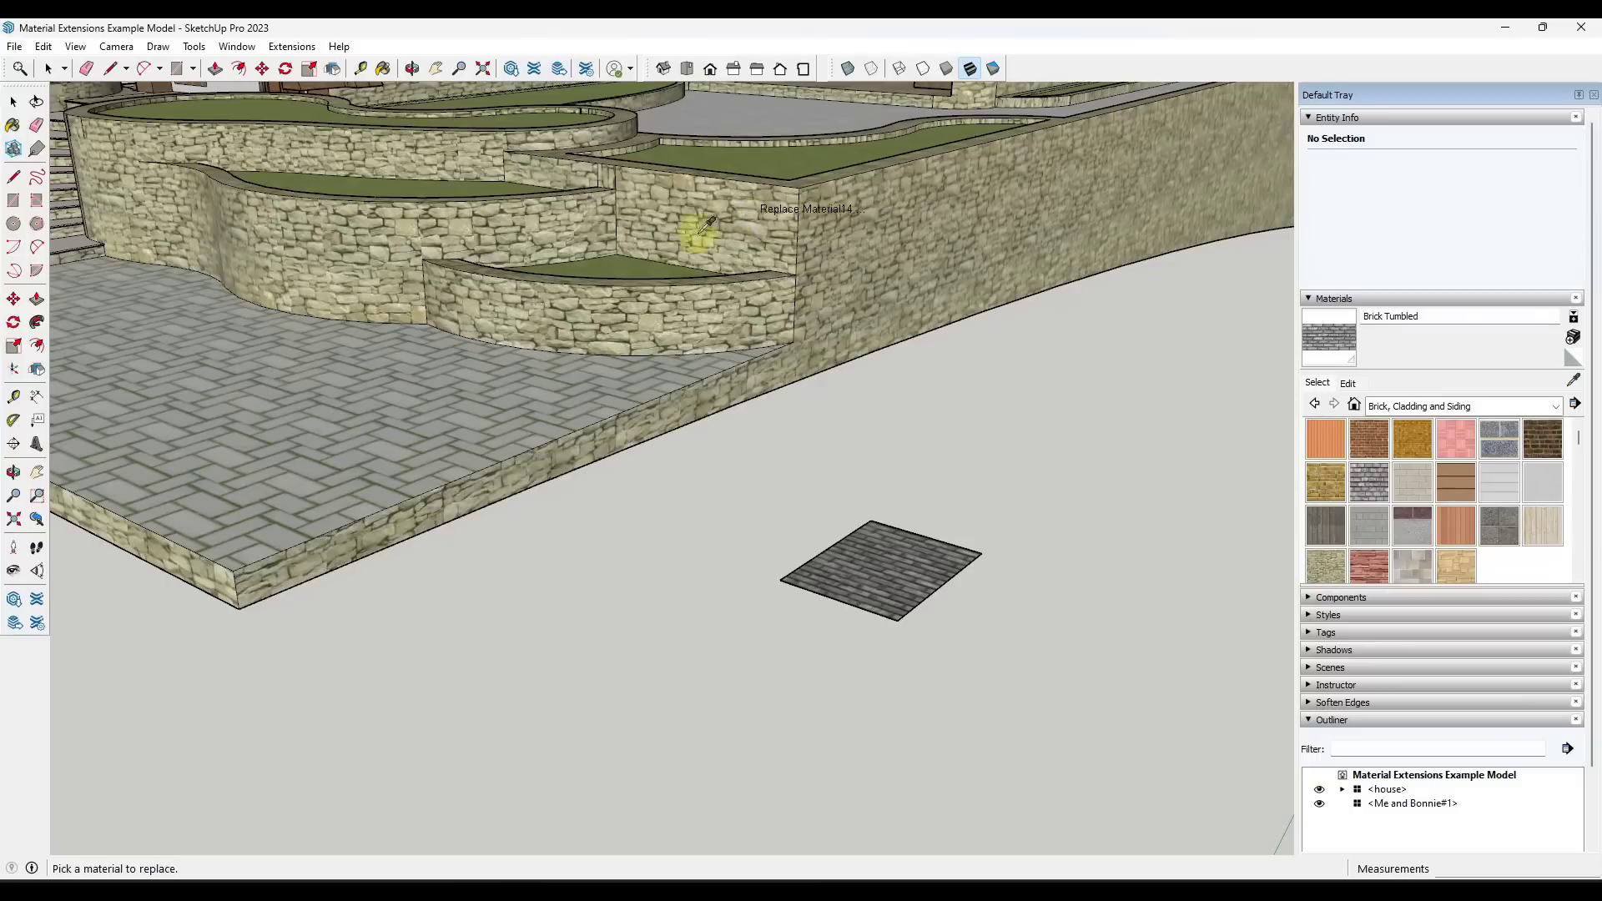
pyautogui.click(378, 247)
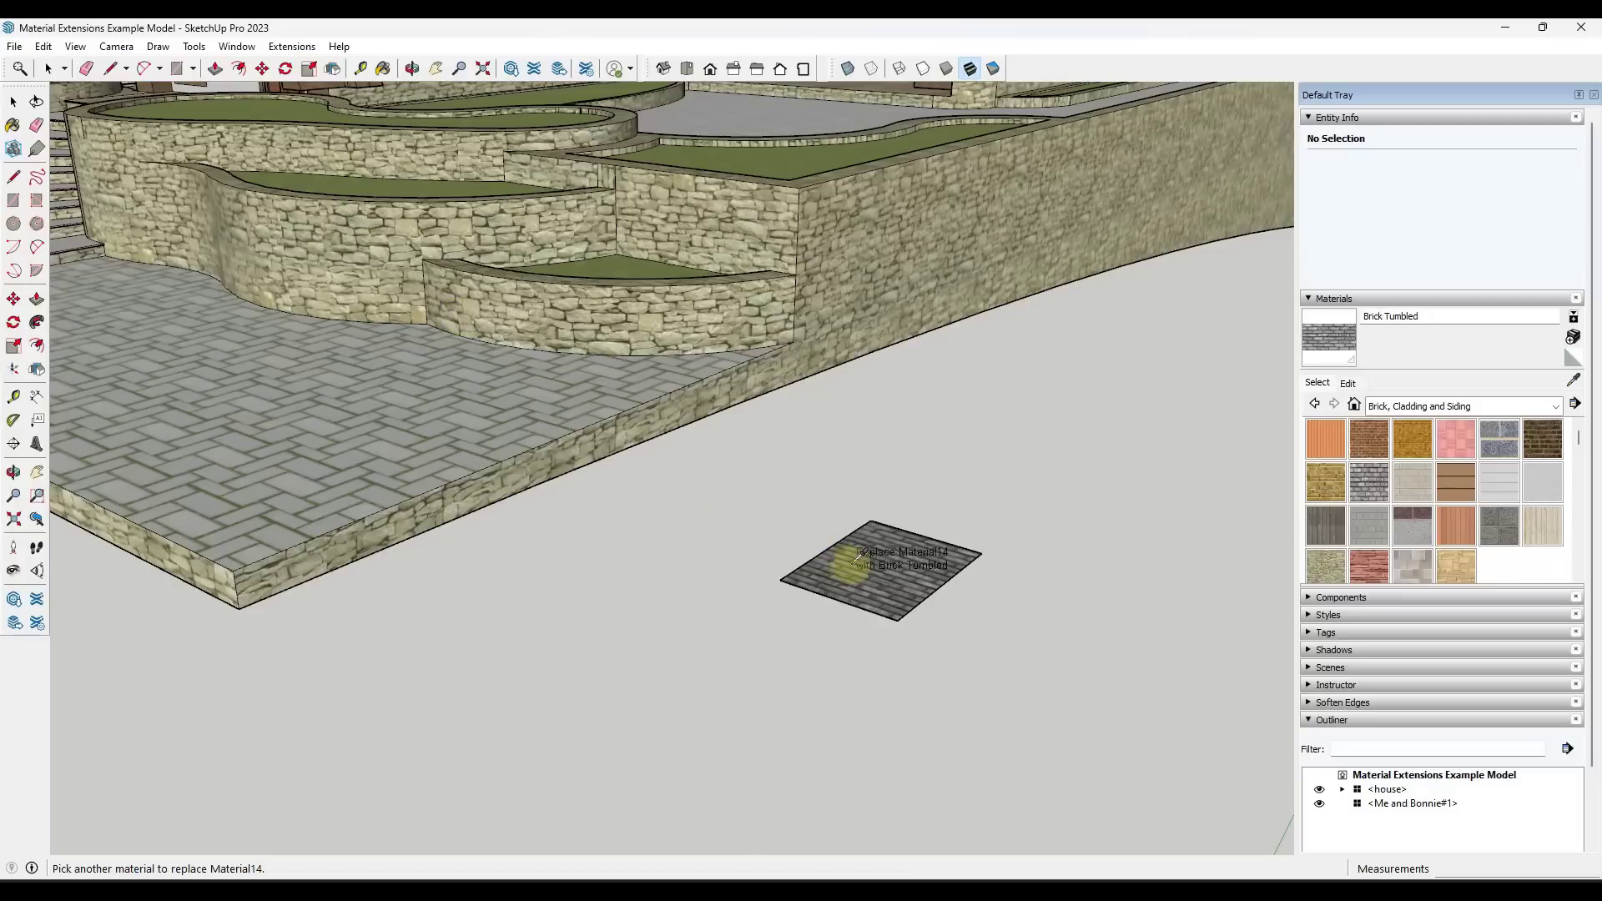
pyautogui.click(975, 547)
pyautogui.scroll(-3, 763, 536)
pyautogui.moveTo(762, 537); pyautogui.dragTo(826, 361, button='middle')
pyautogui.press('space')
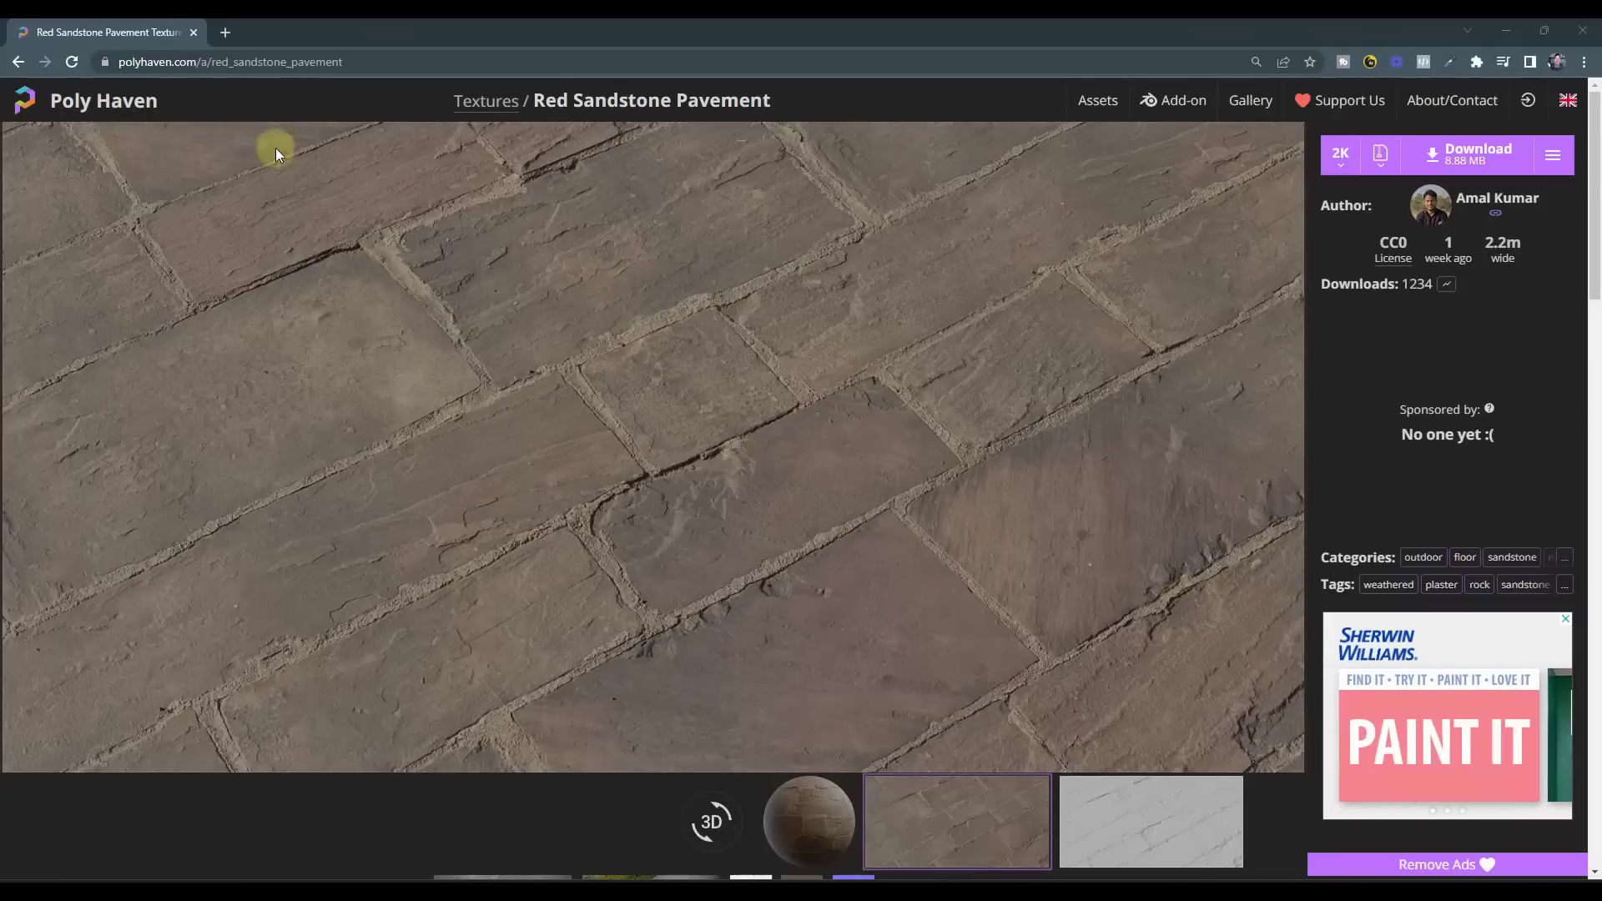
# - Switch to Poly Haven in the browser, compare the Red Sandstone Pavement texture's 8K and 1K downloads, and select the 4K resolution
pyautogui.click(1342, 158)
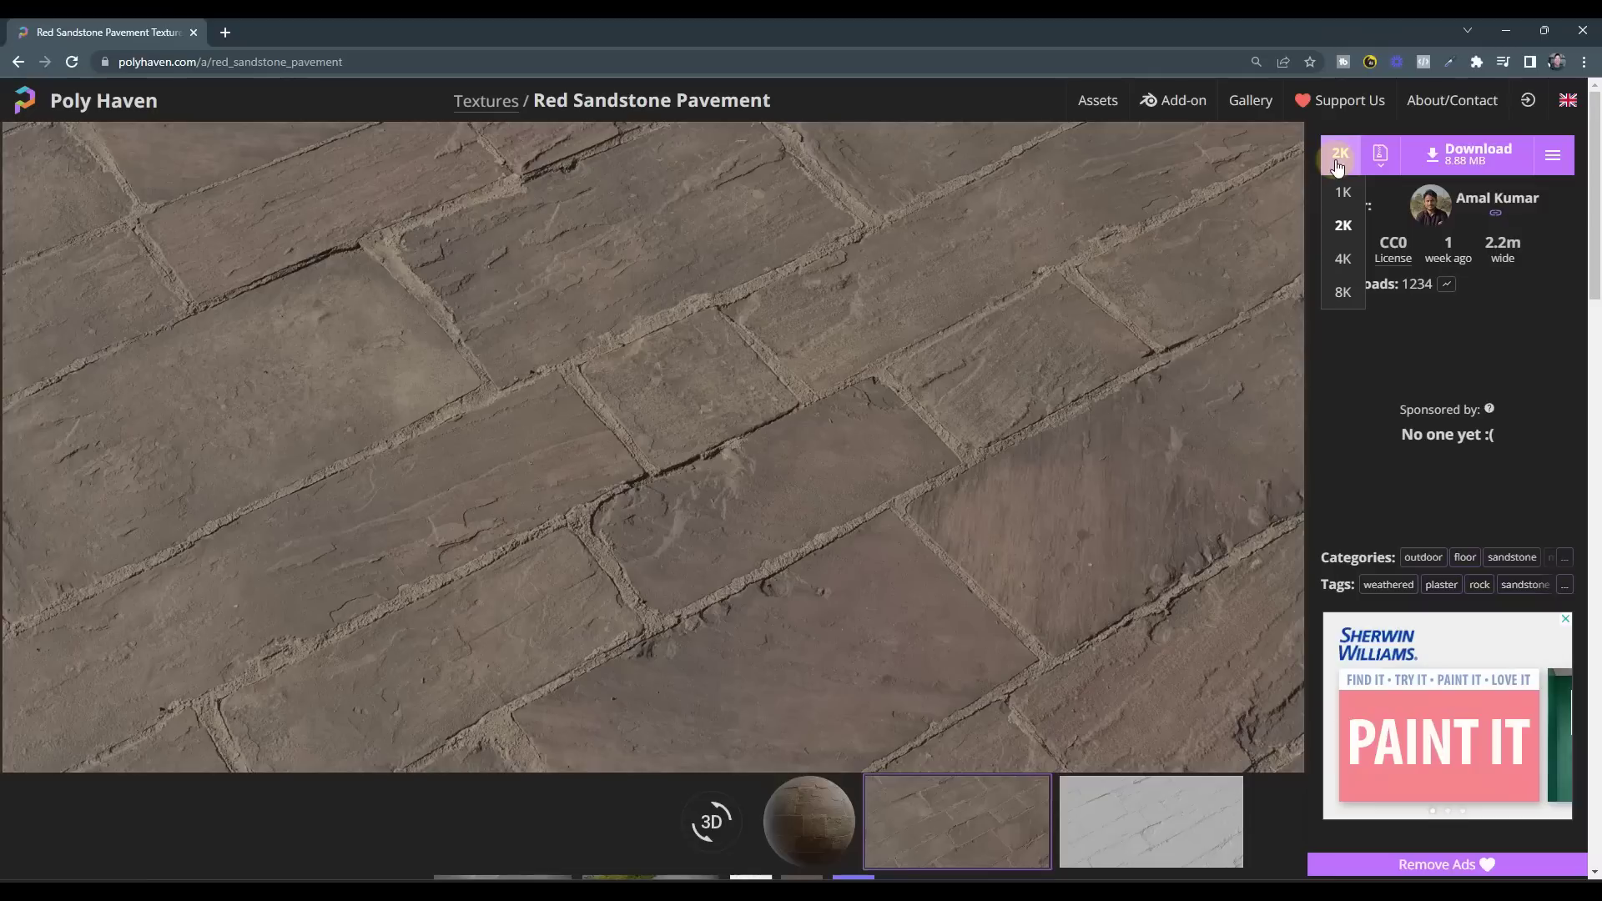
pyautogui.click(1349, 293)
pyautogui.click(1474, 163)
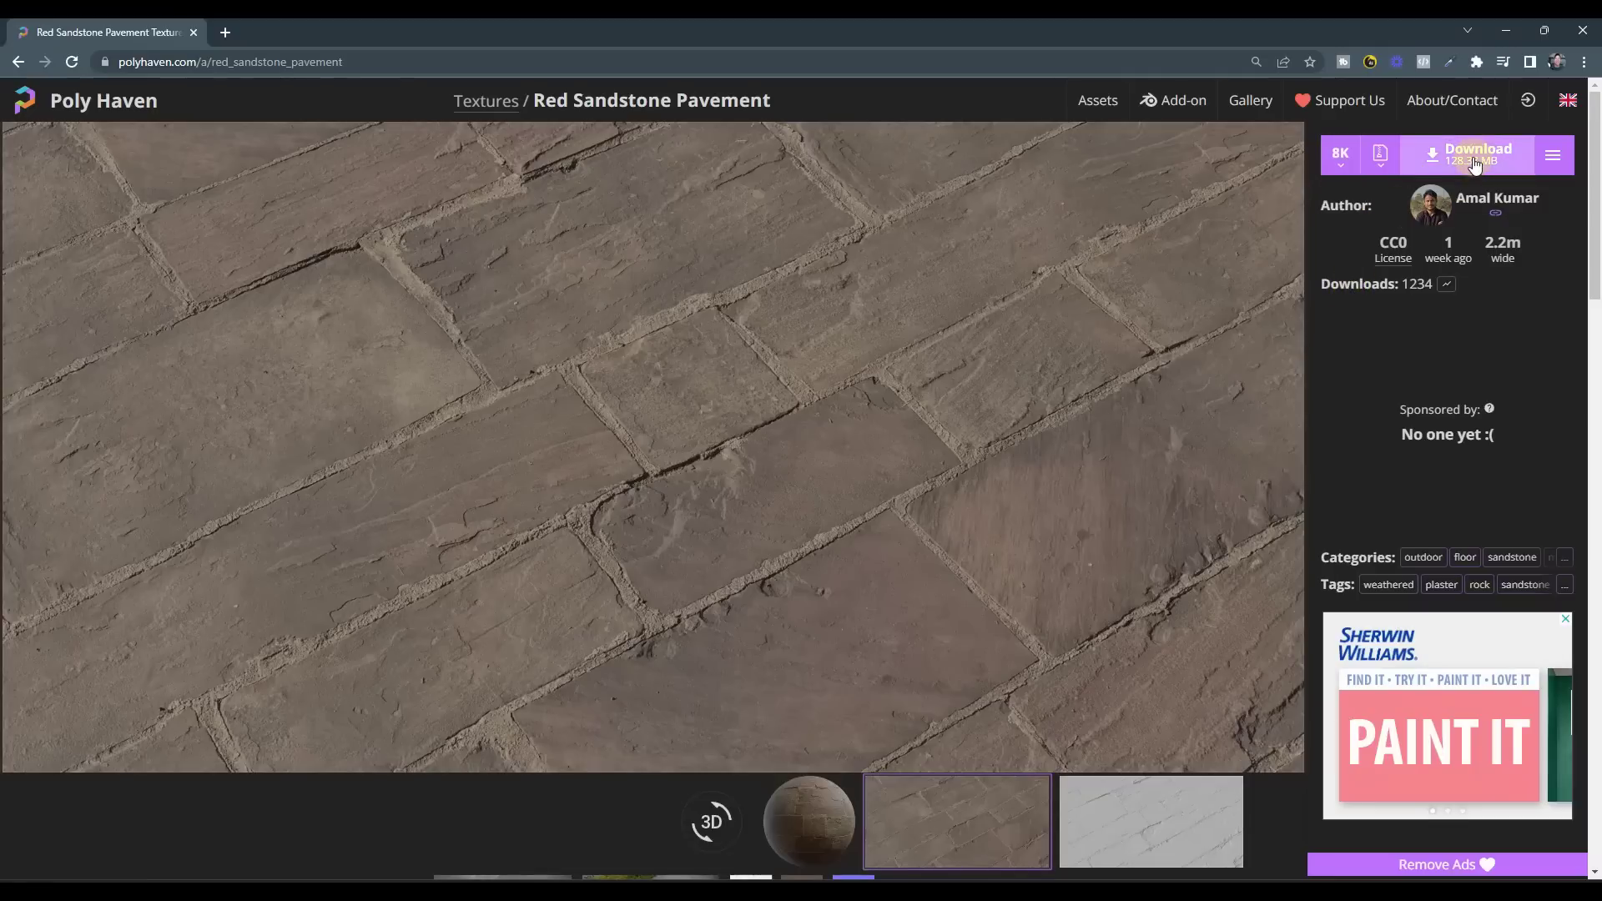
pyautogui.click(1340, 155)
pyautogui.click(1344, 192)
pyautogui.click(1340, 154)
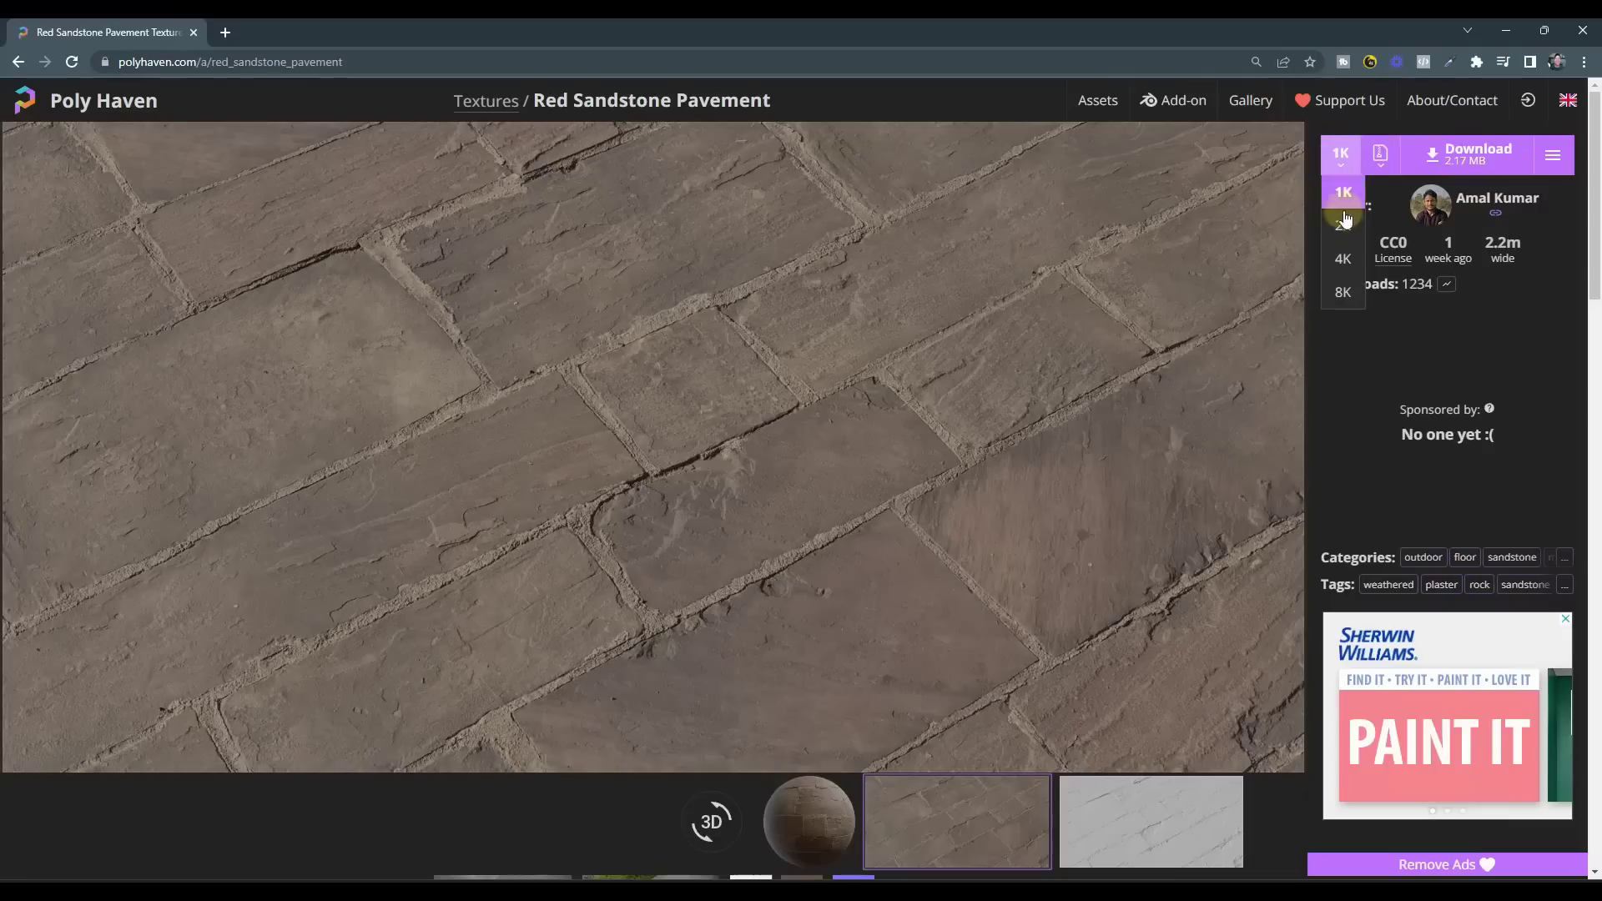
pyautogui.click(1343, 261)
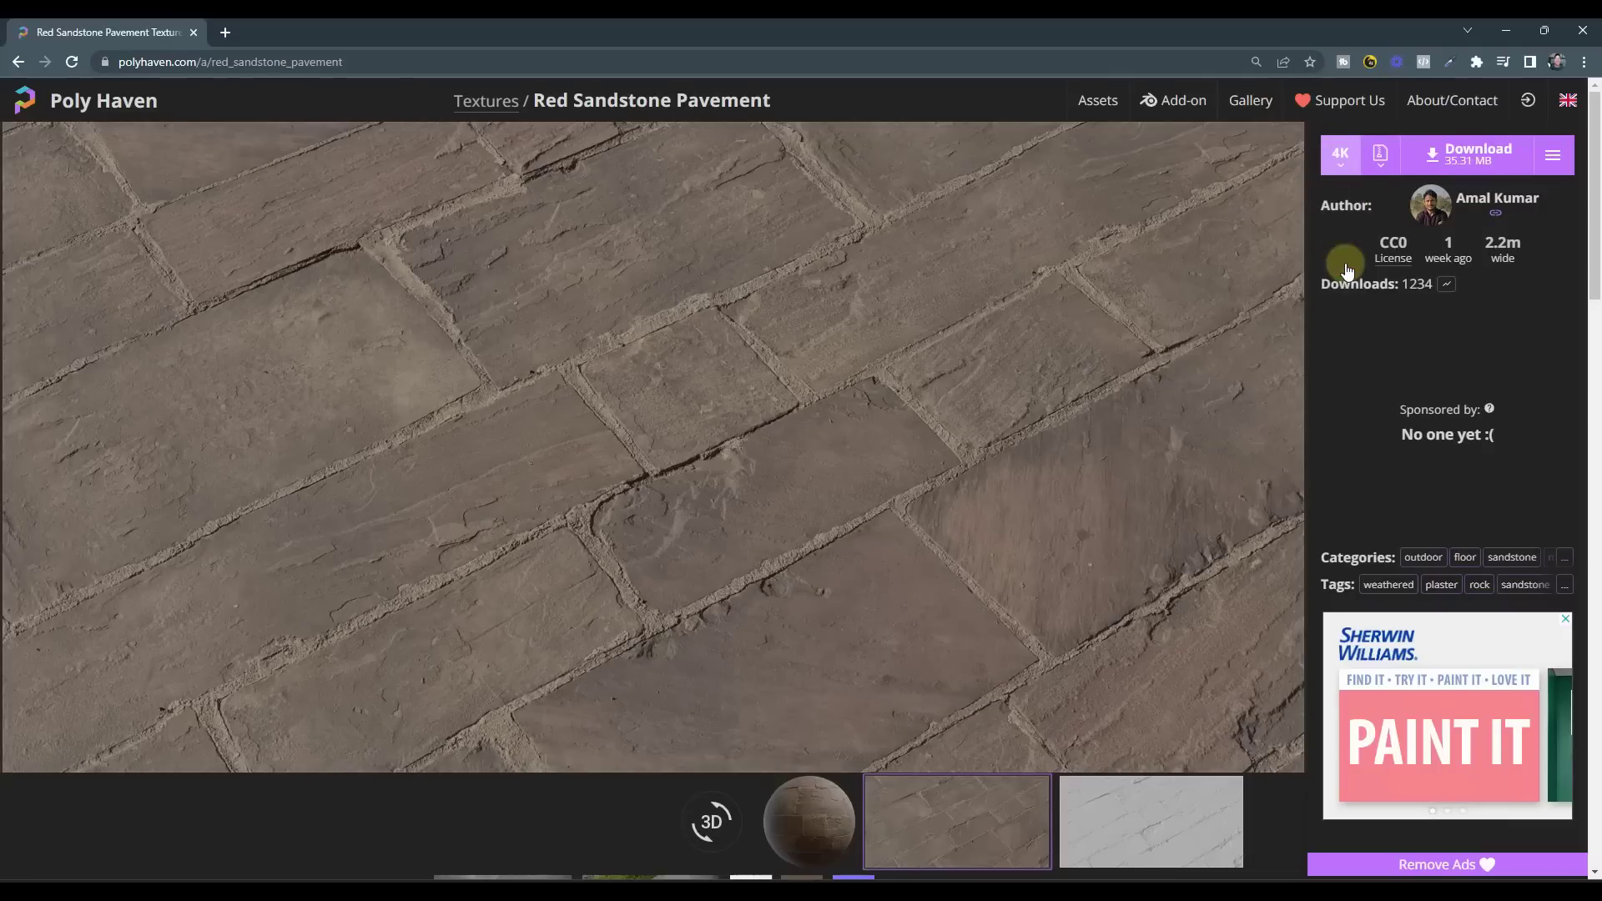
pyautogui.click(1380, 157)
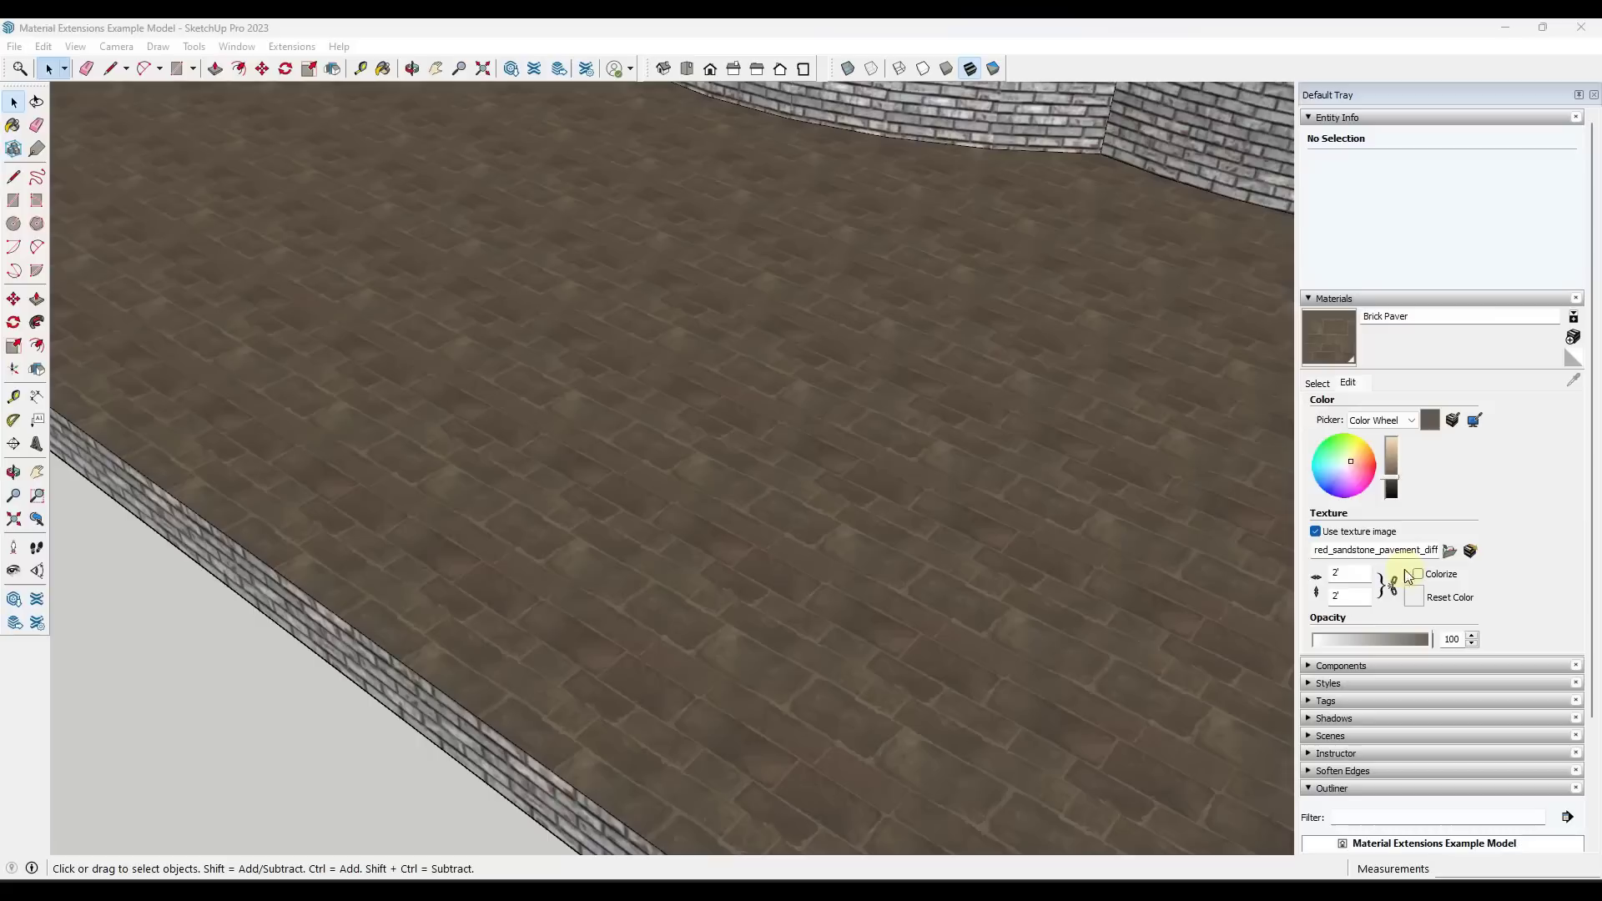
# - Return to SketchUp, search the Extension Warehouse for "material resizer" and open the Material Resizer extension's page
pyautogui.moveTo(423, 465); pyautogui.dragTo(651, 472, button='middle')
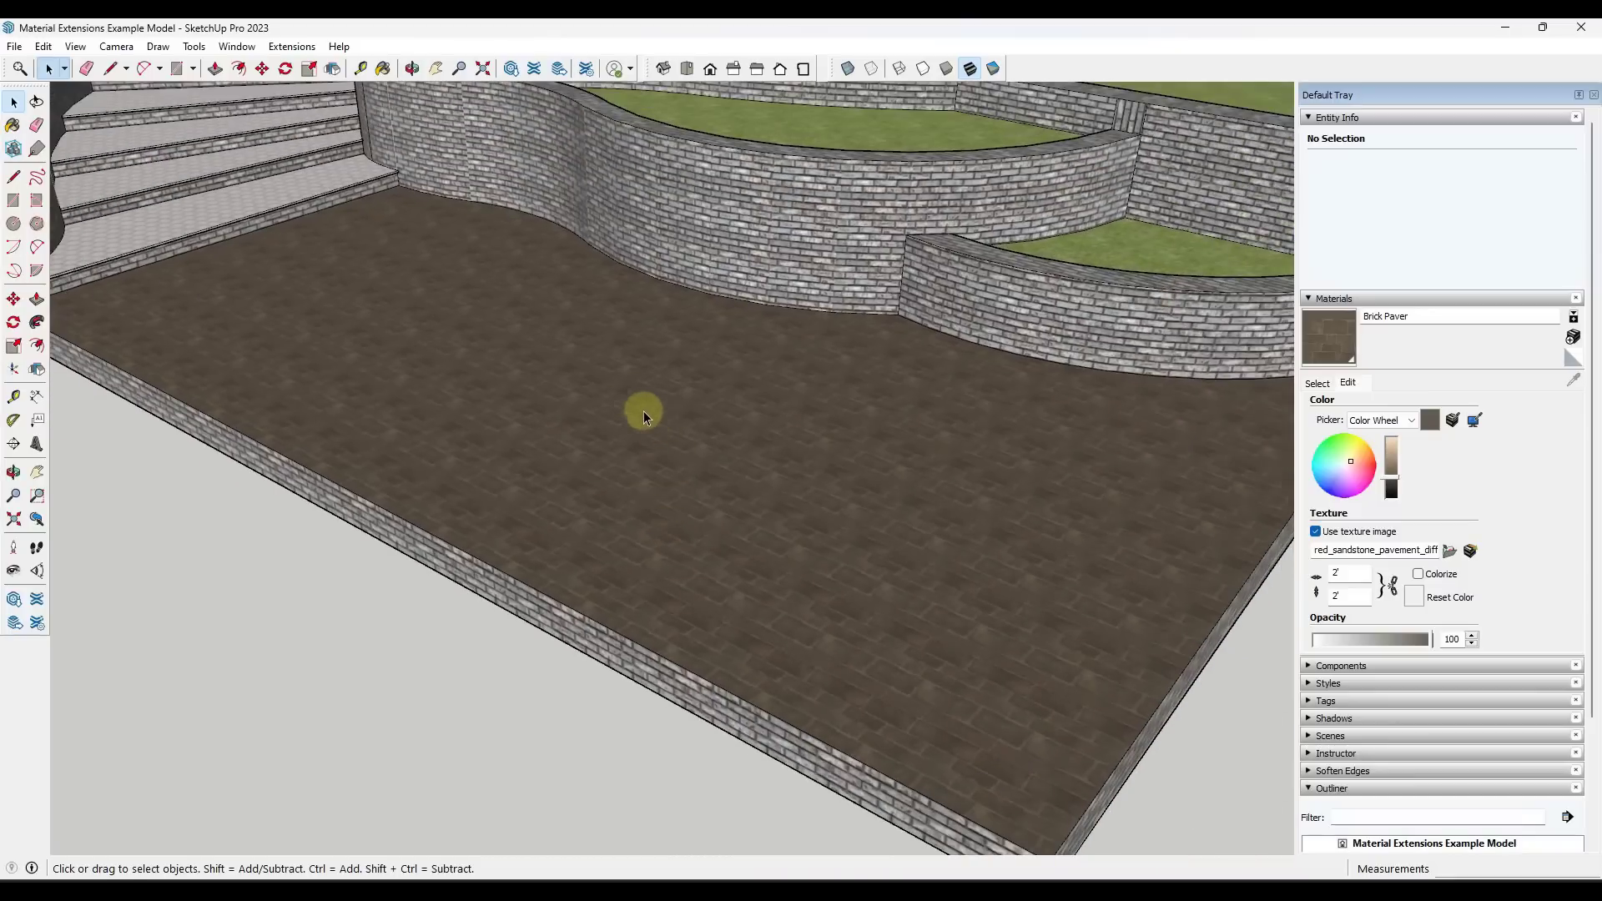
pyautogui.click(535, 70)
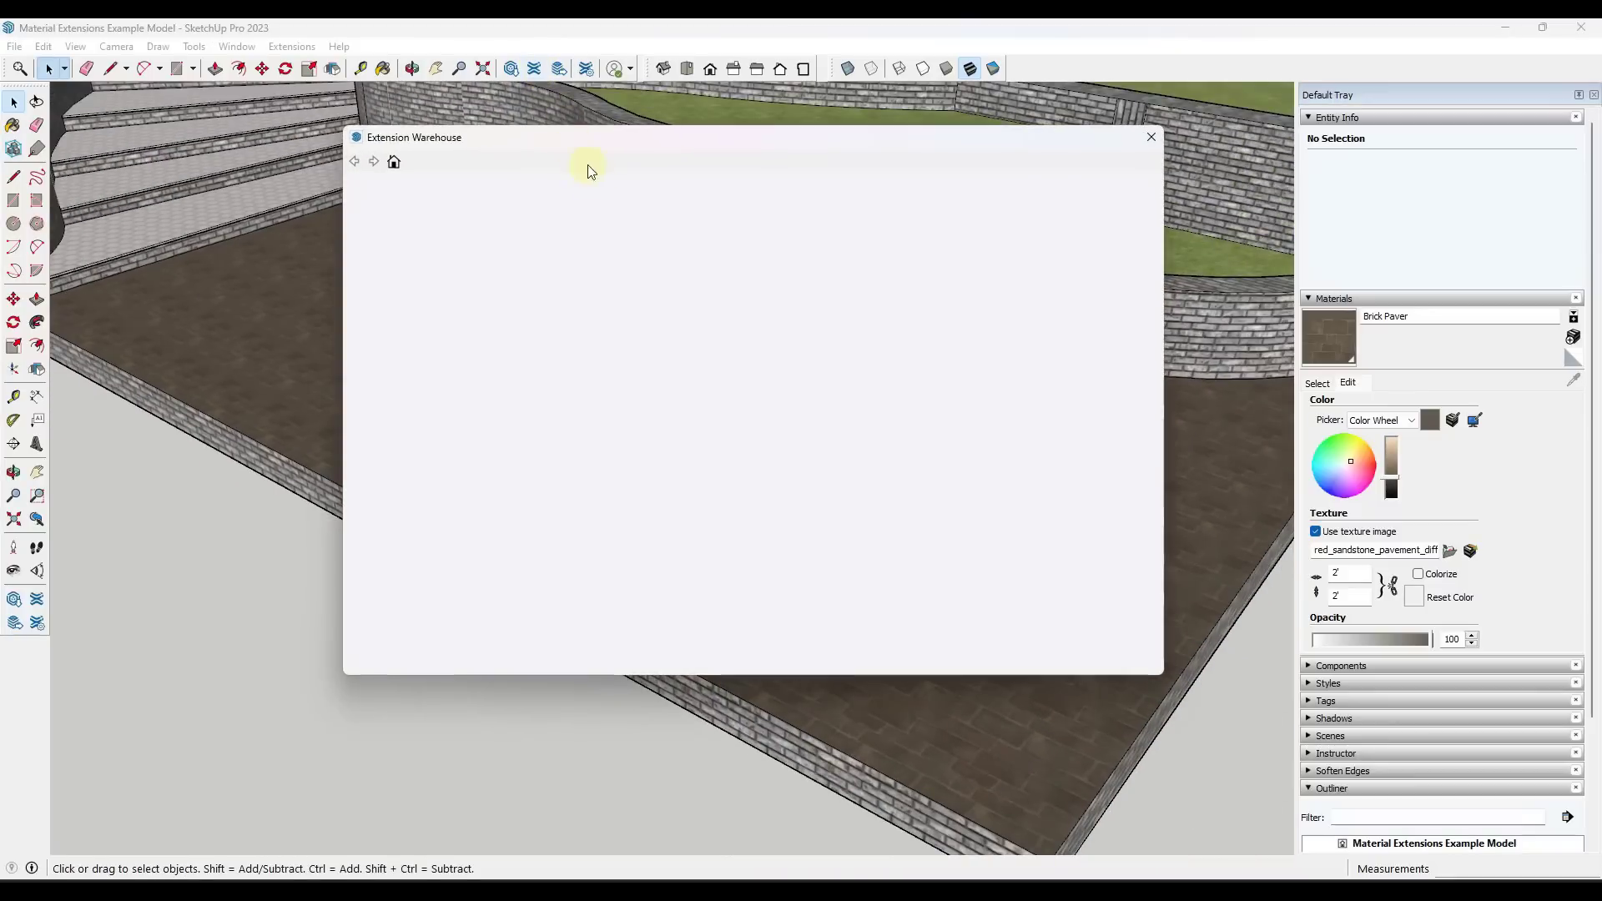
pyautogui.click(729, 204)
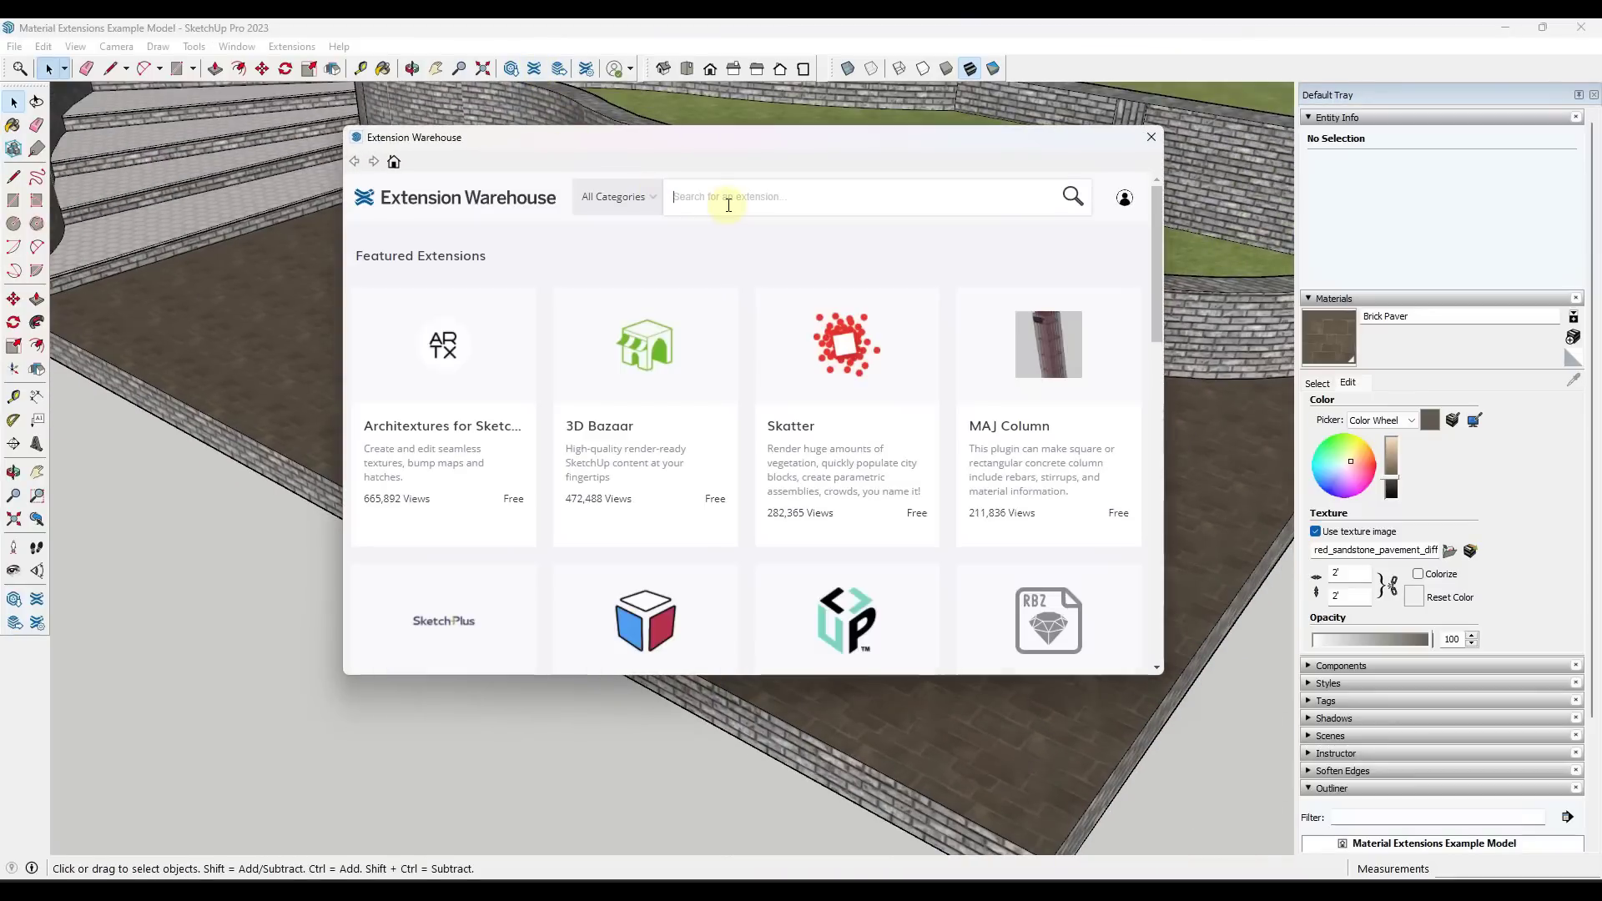
pyautogui.write('material resi')
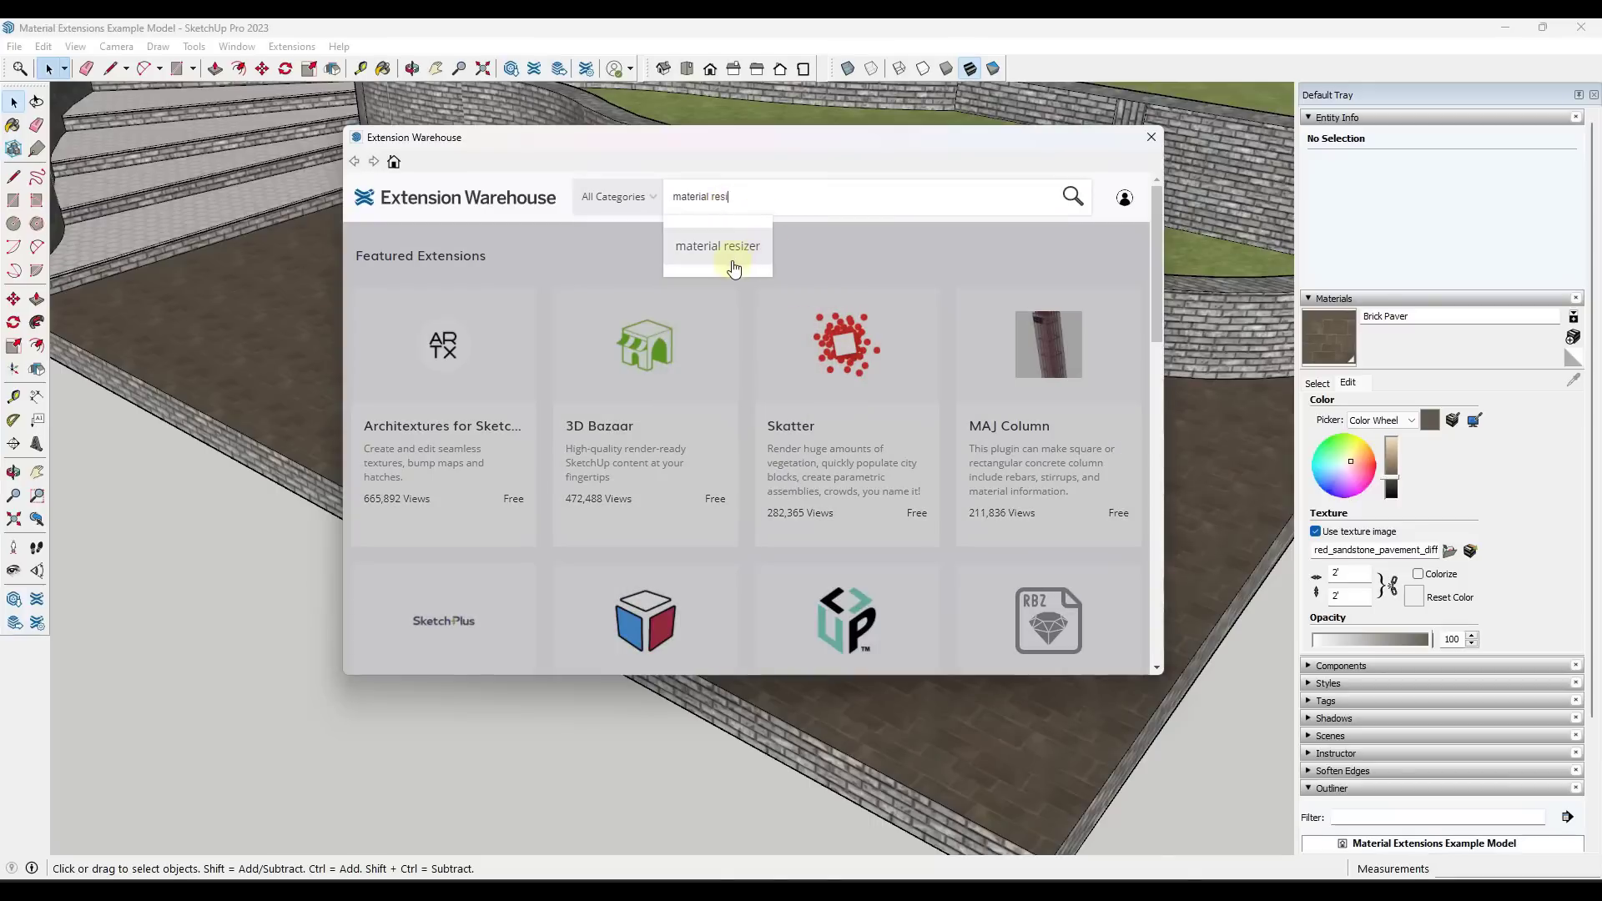
pyautogui.click(735, 261)
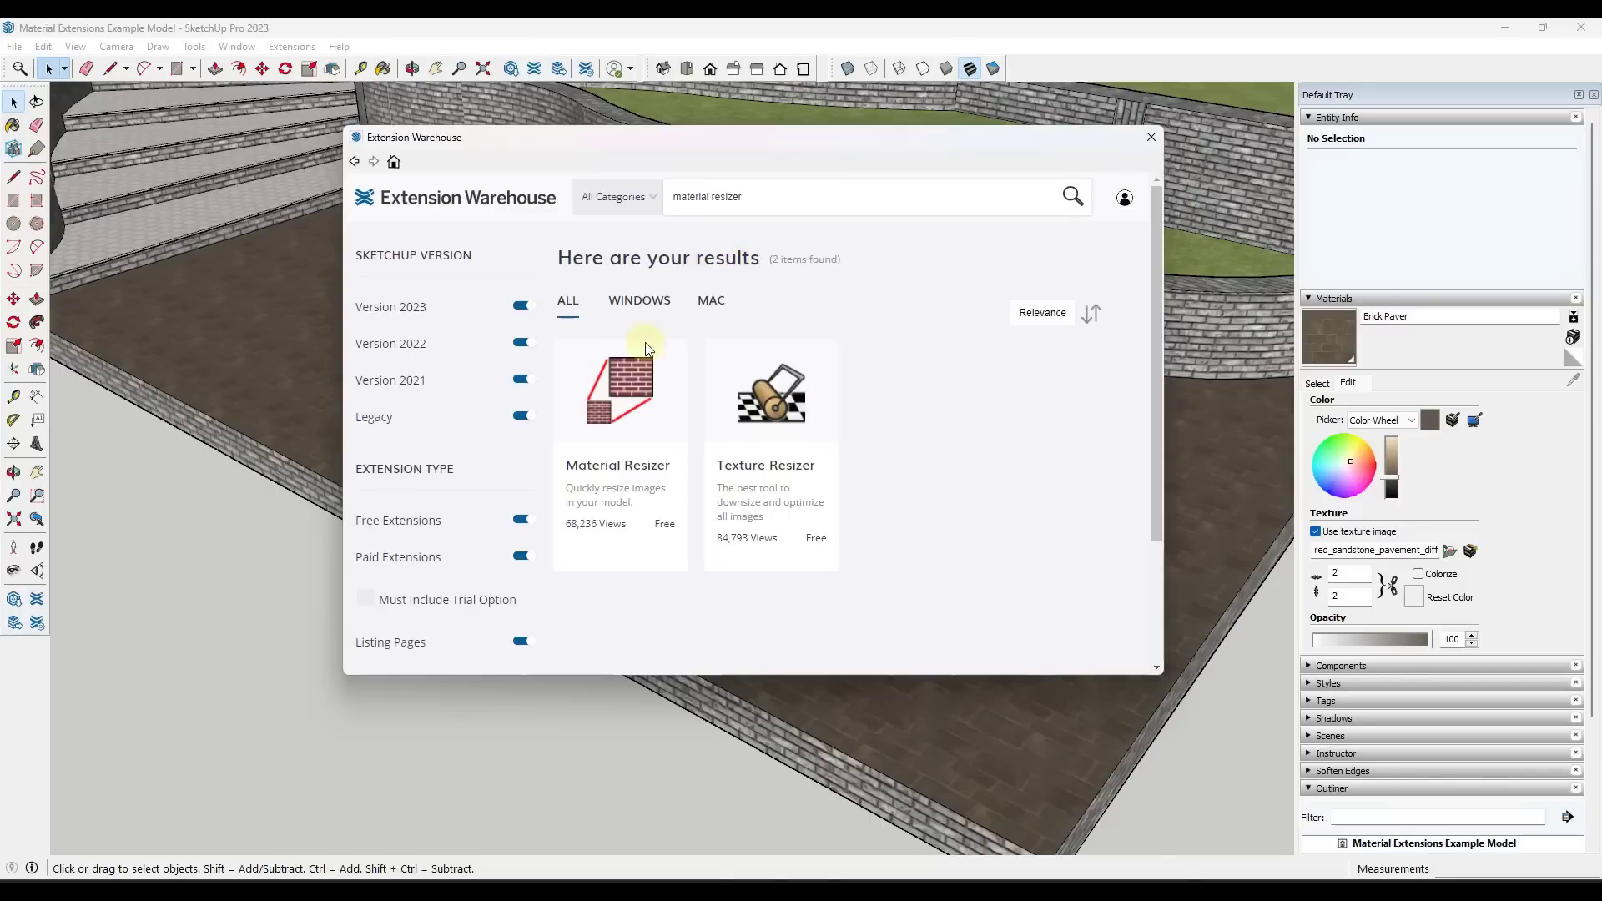
pyautogui.click(631, 403)
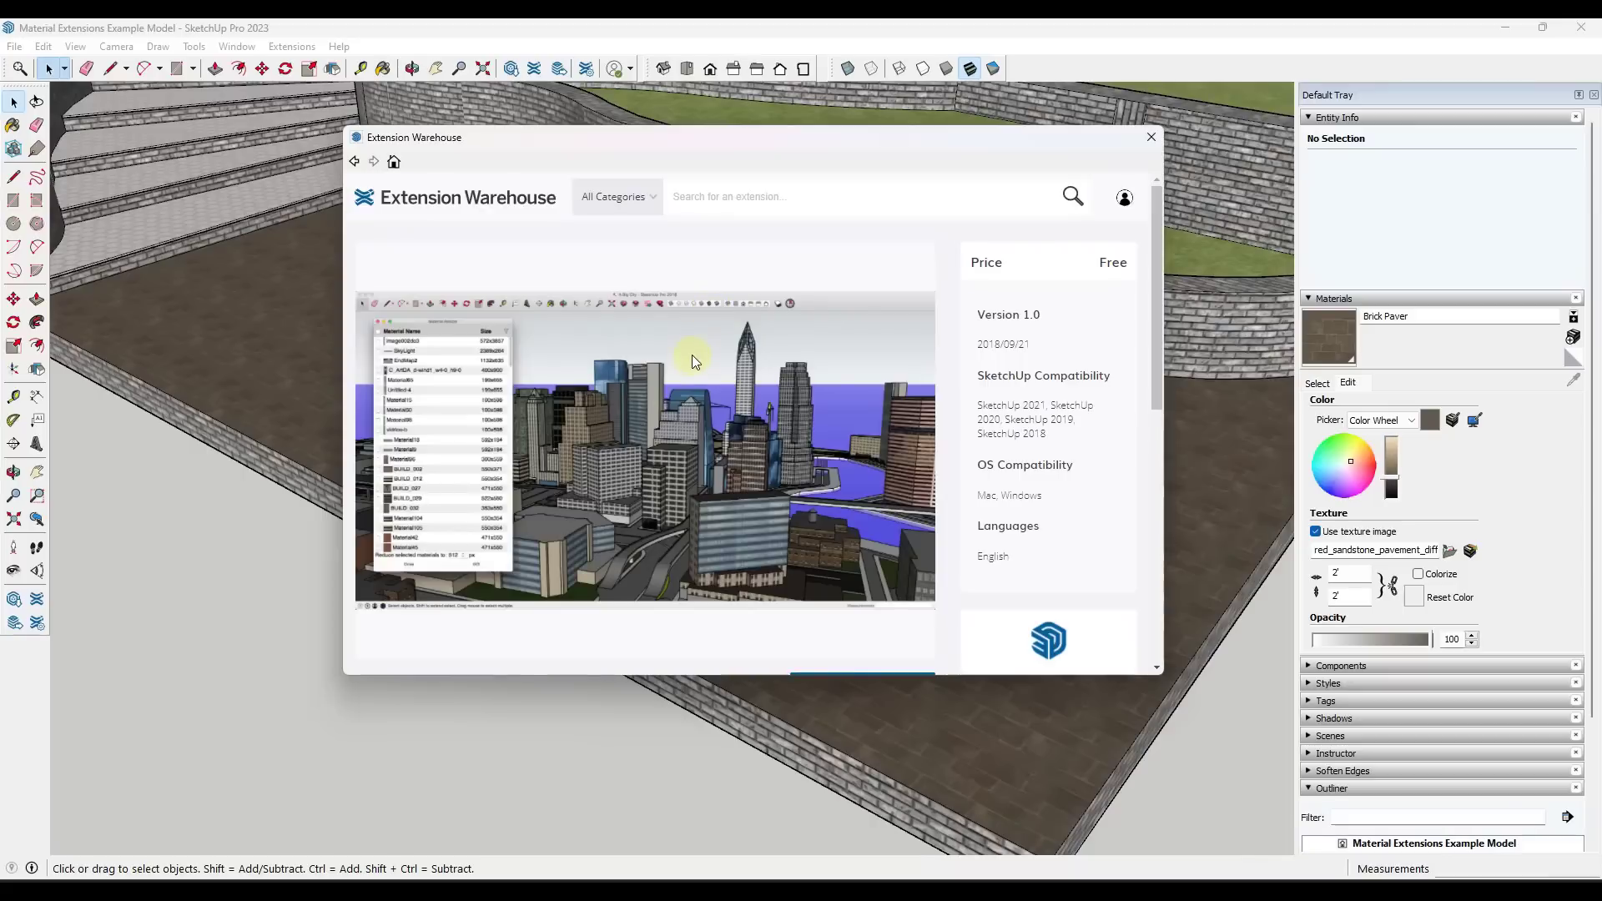
# - Install the Material Resizer extension, allowing its file system access, and close the Extension Warehouse
pyautogui.scroll(-4, 601, 359)
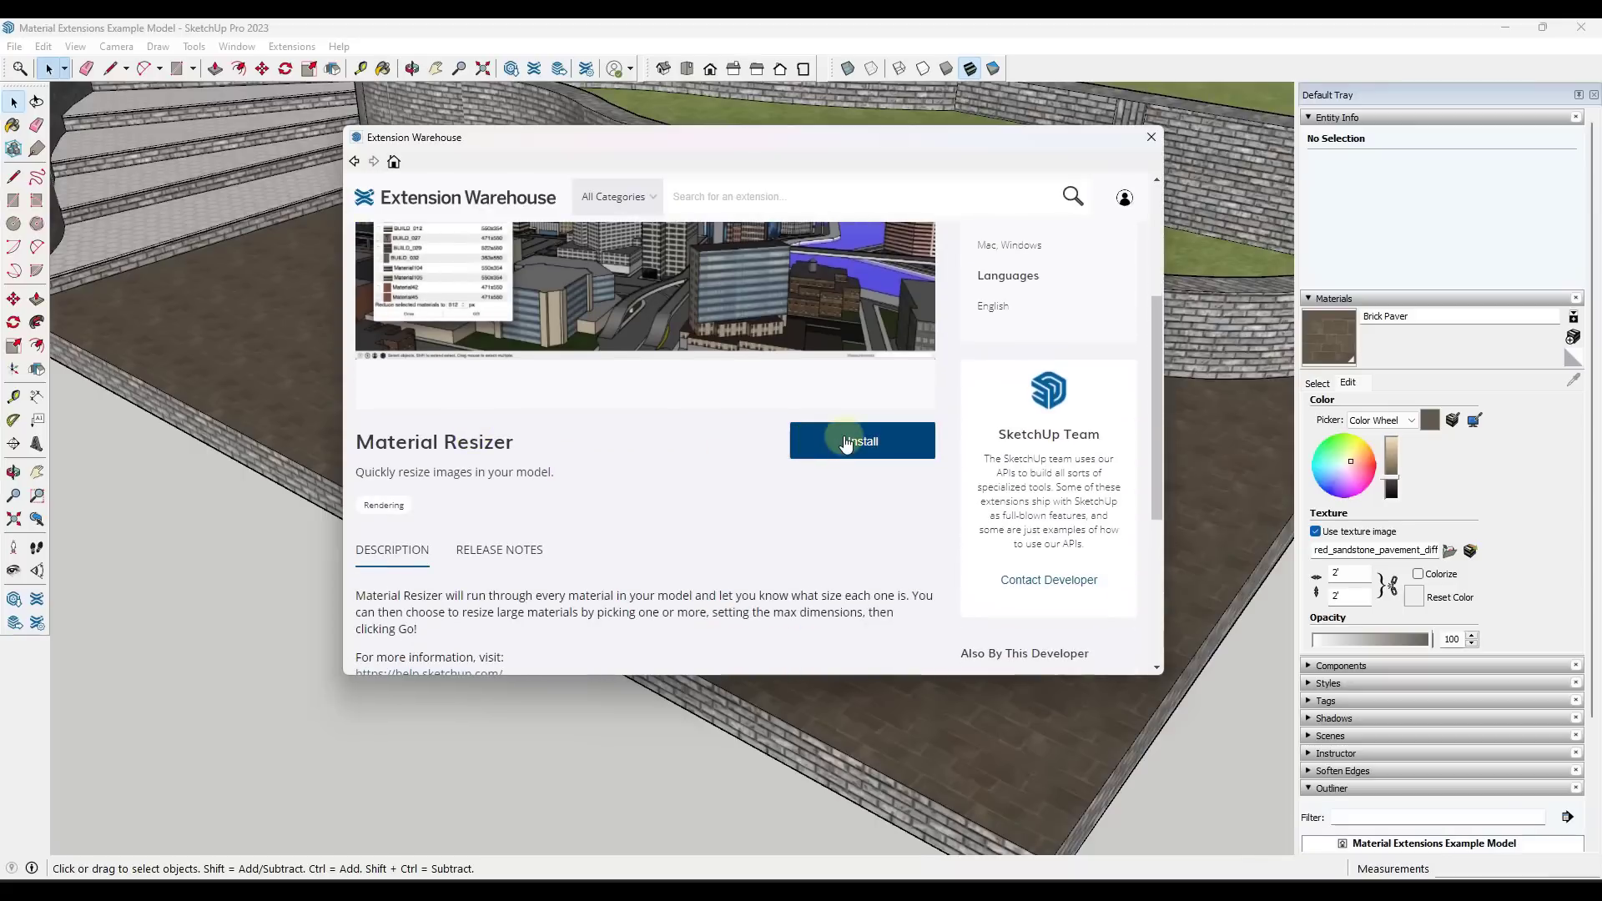
pyautogui.click(847, 441)
pyautogui.click(812, 464)
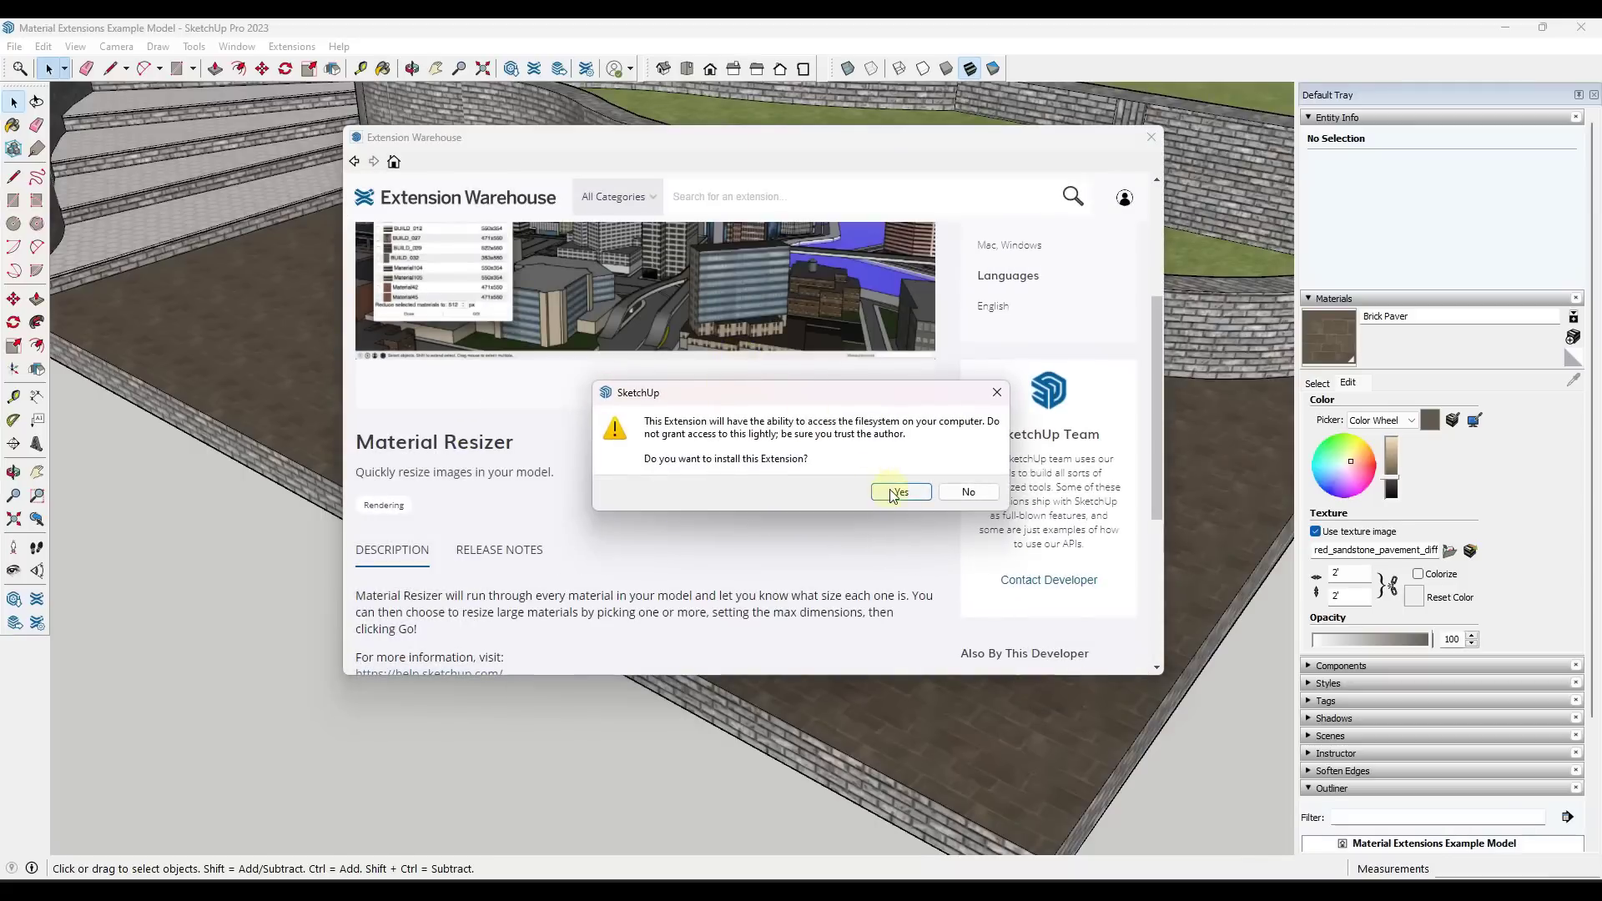
pyautogui.click(890, 492)
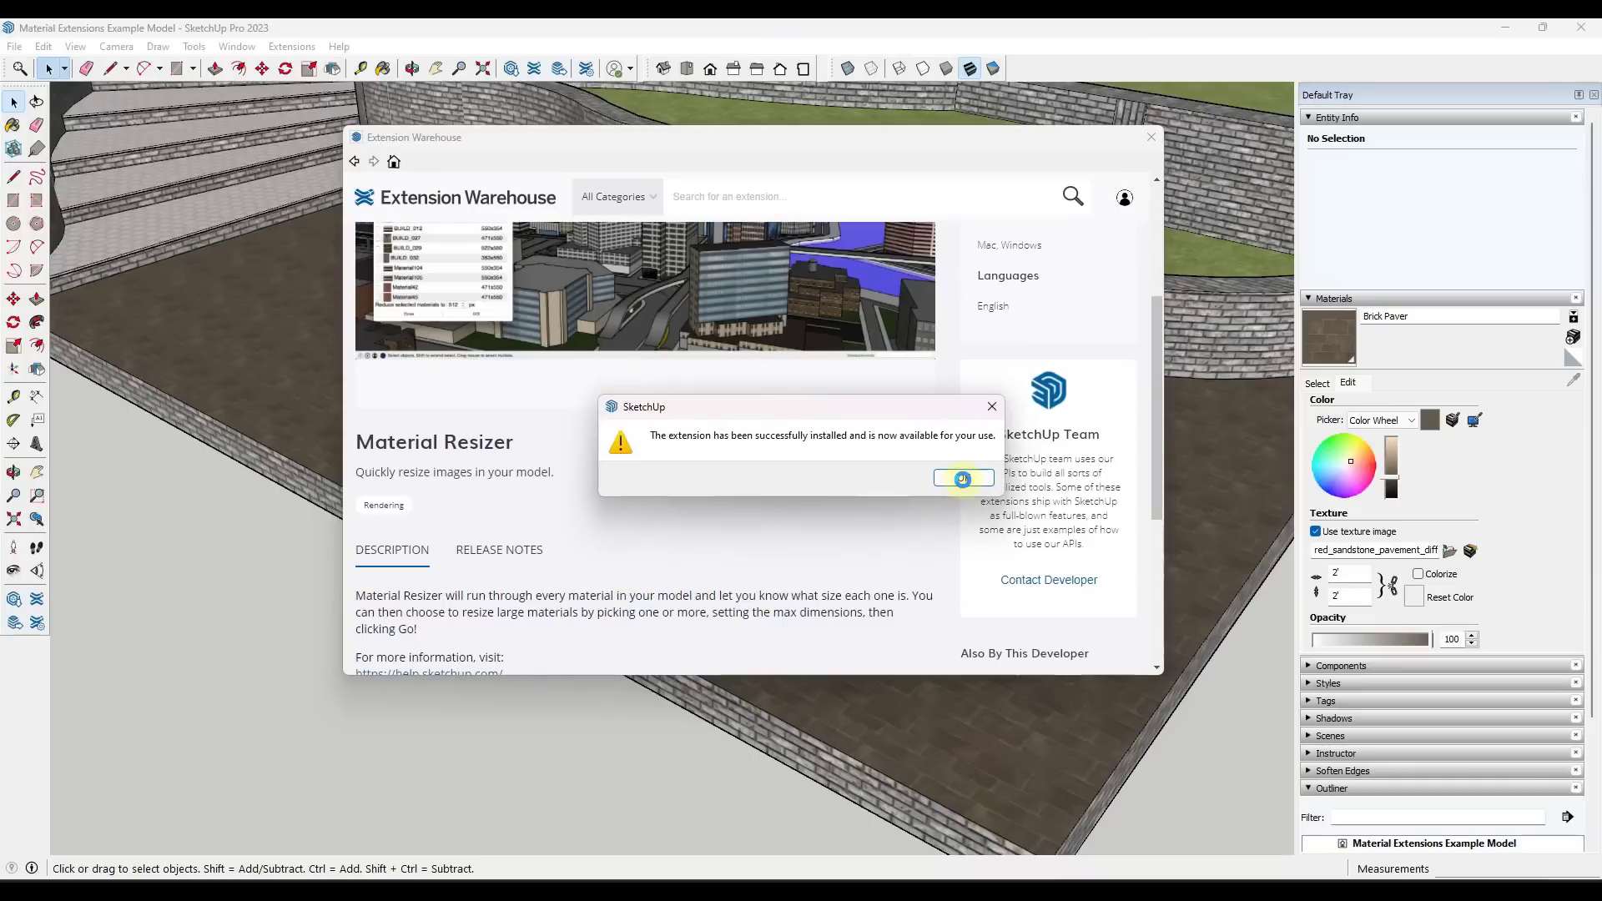
pyautogui.click(963, 478)
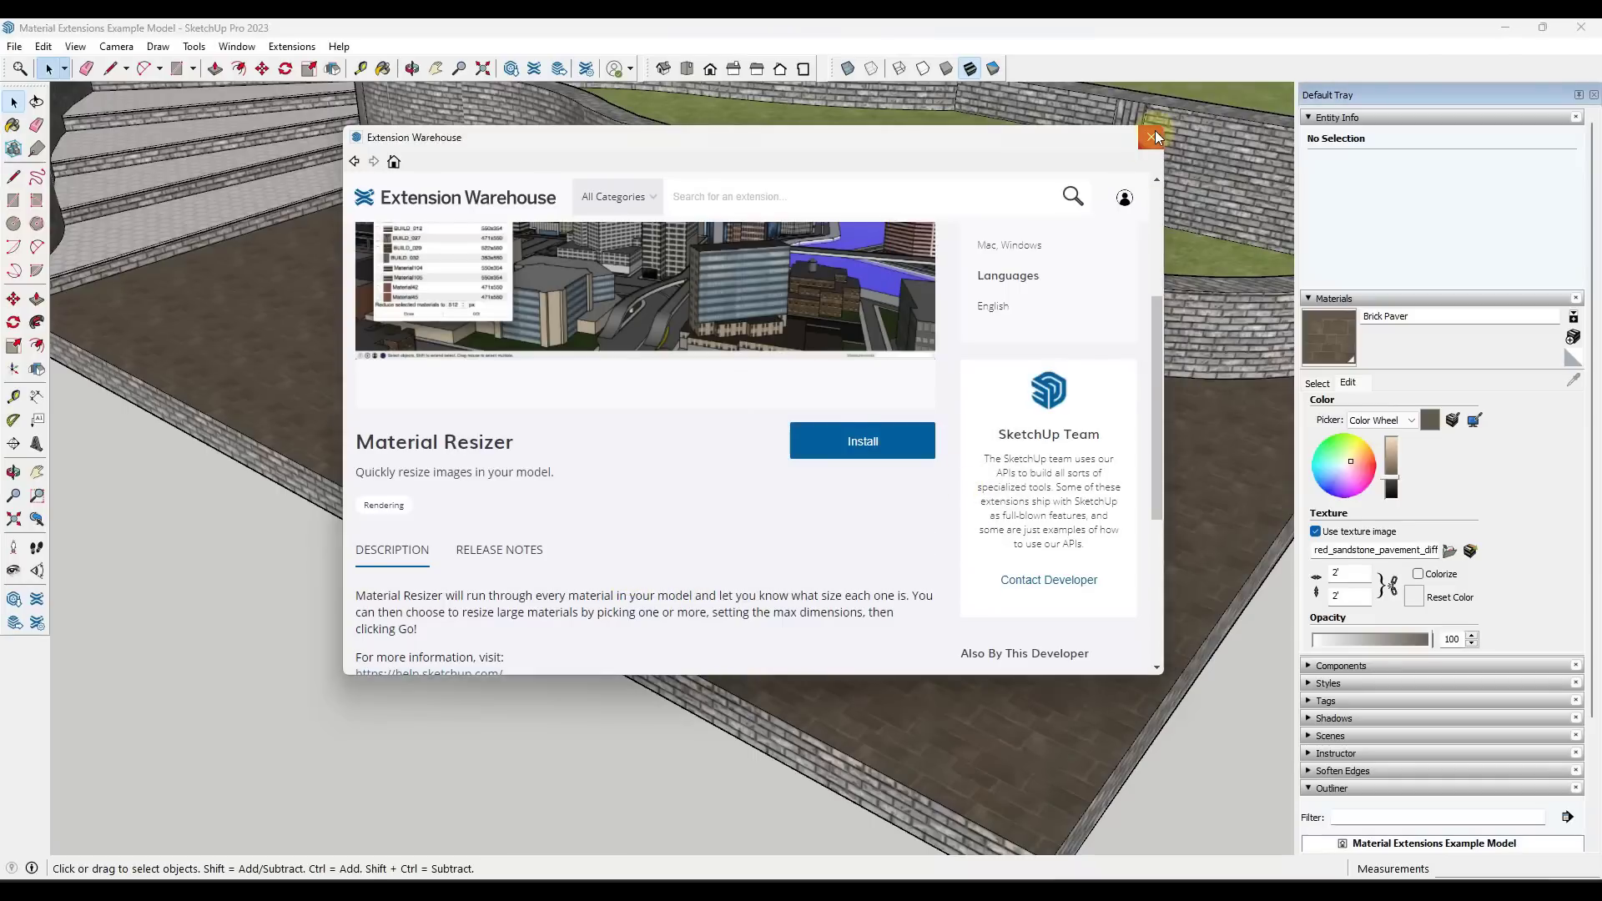
pyautogui.click(1156, 136)
# - Open Material Resizer and enlarge its window so the full material names and sizes are readable
pyautogui.click(293, 48)
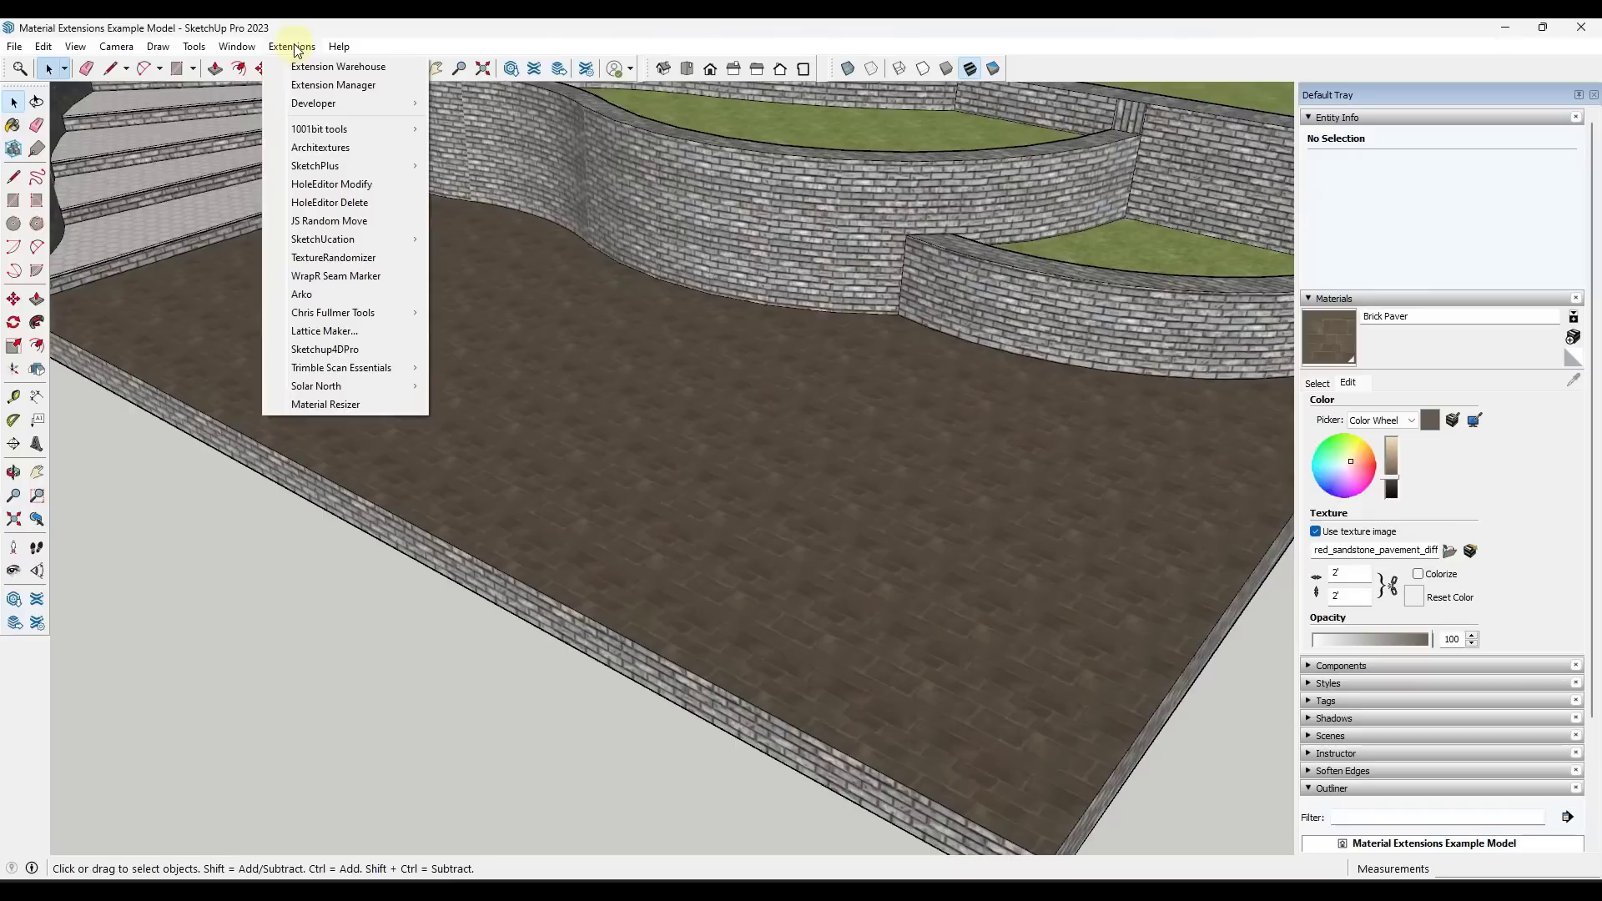
pyautogui.click(350, 404)
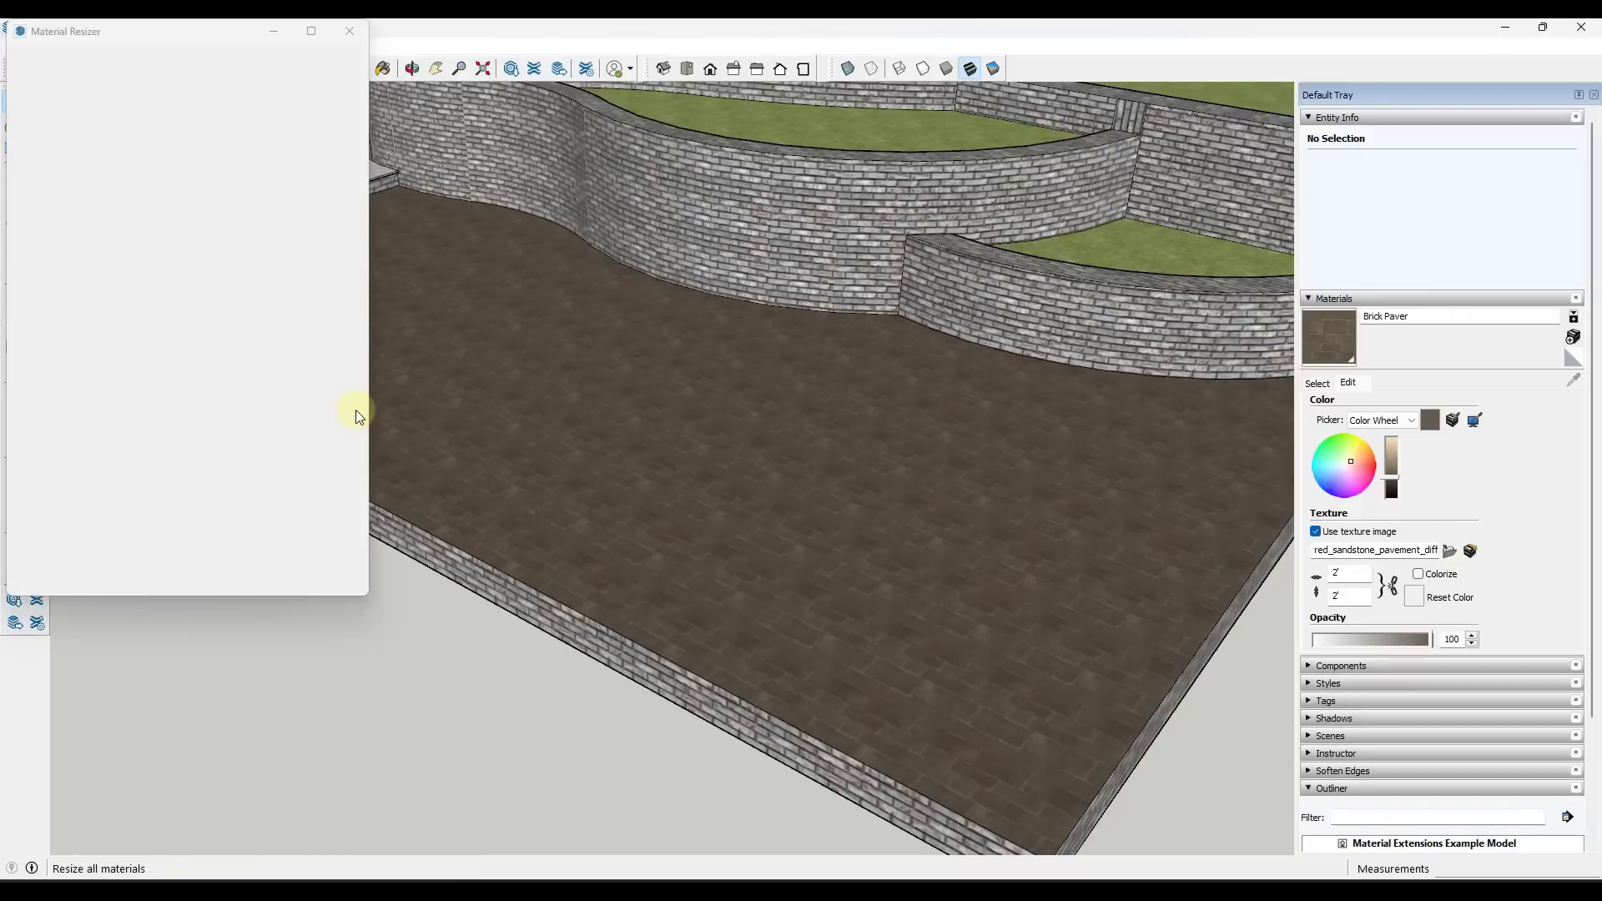
pyautogui.moveTo(167, 37); pyautogui.dragTo(207, 53)
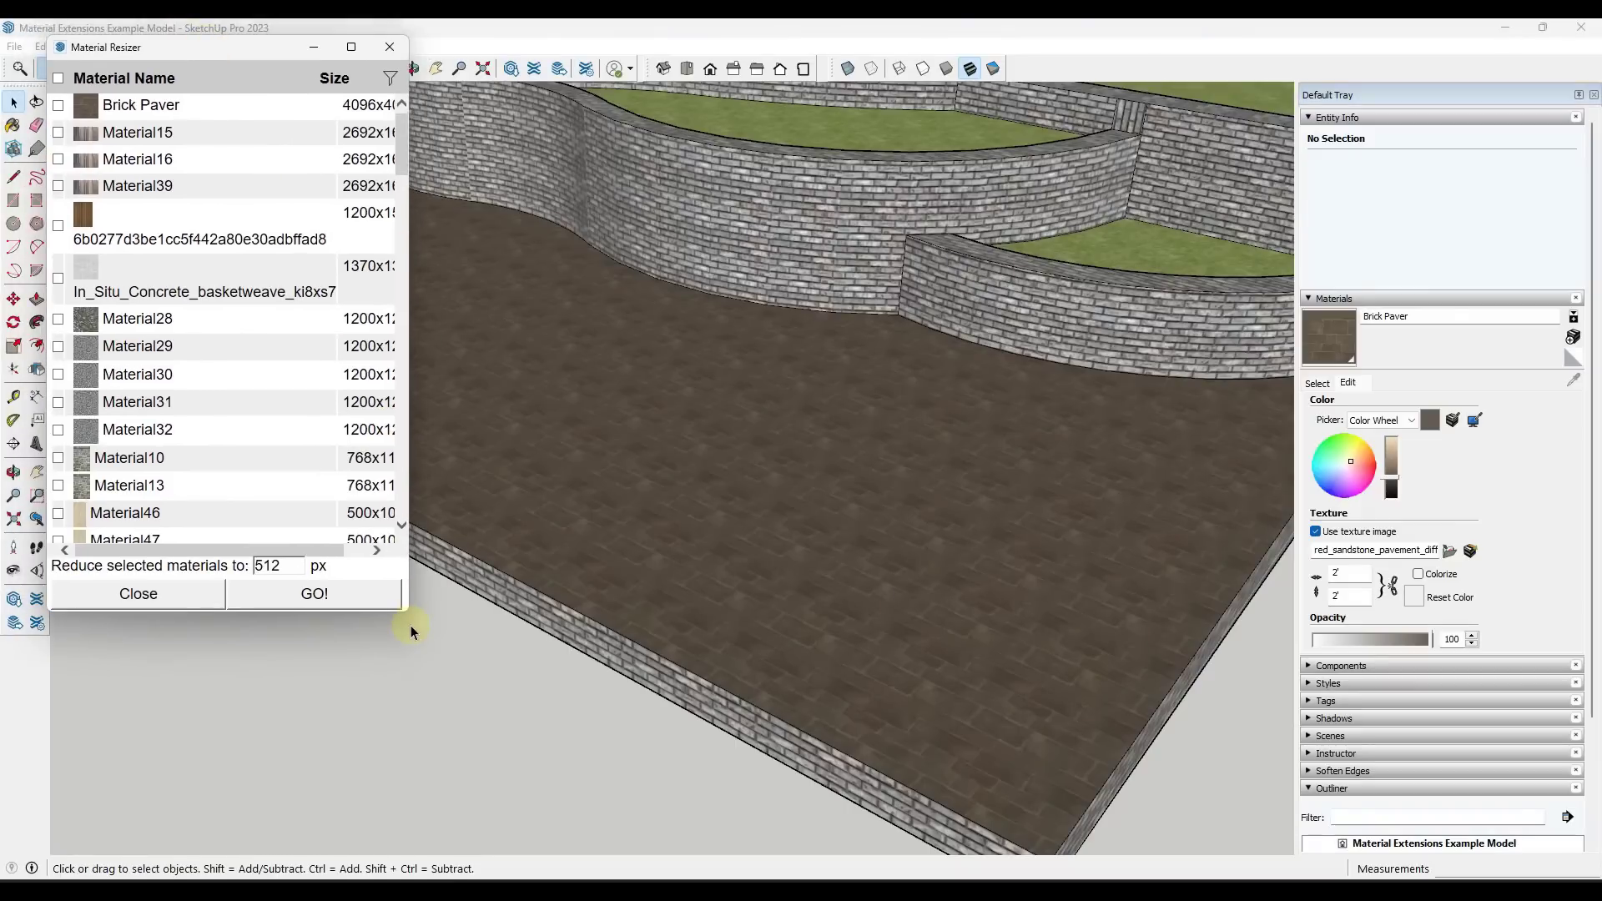
pyautogui.moveTo(408, 614); pyautogui.dragTo(681, 679)
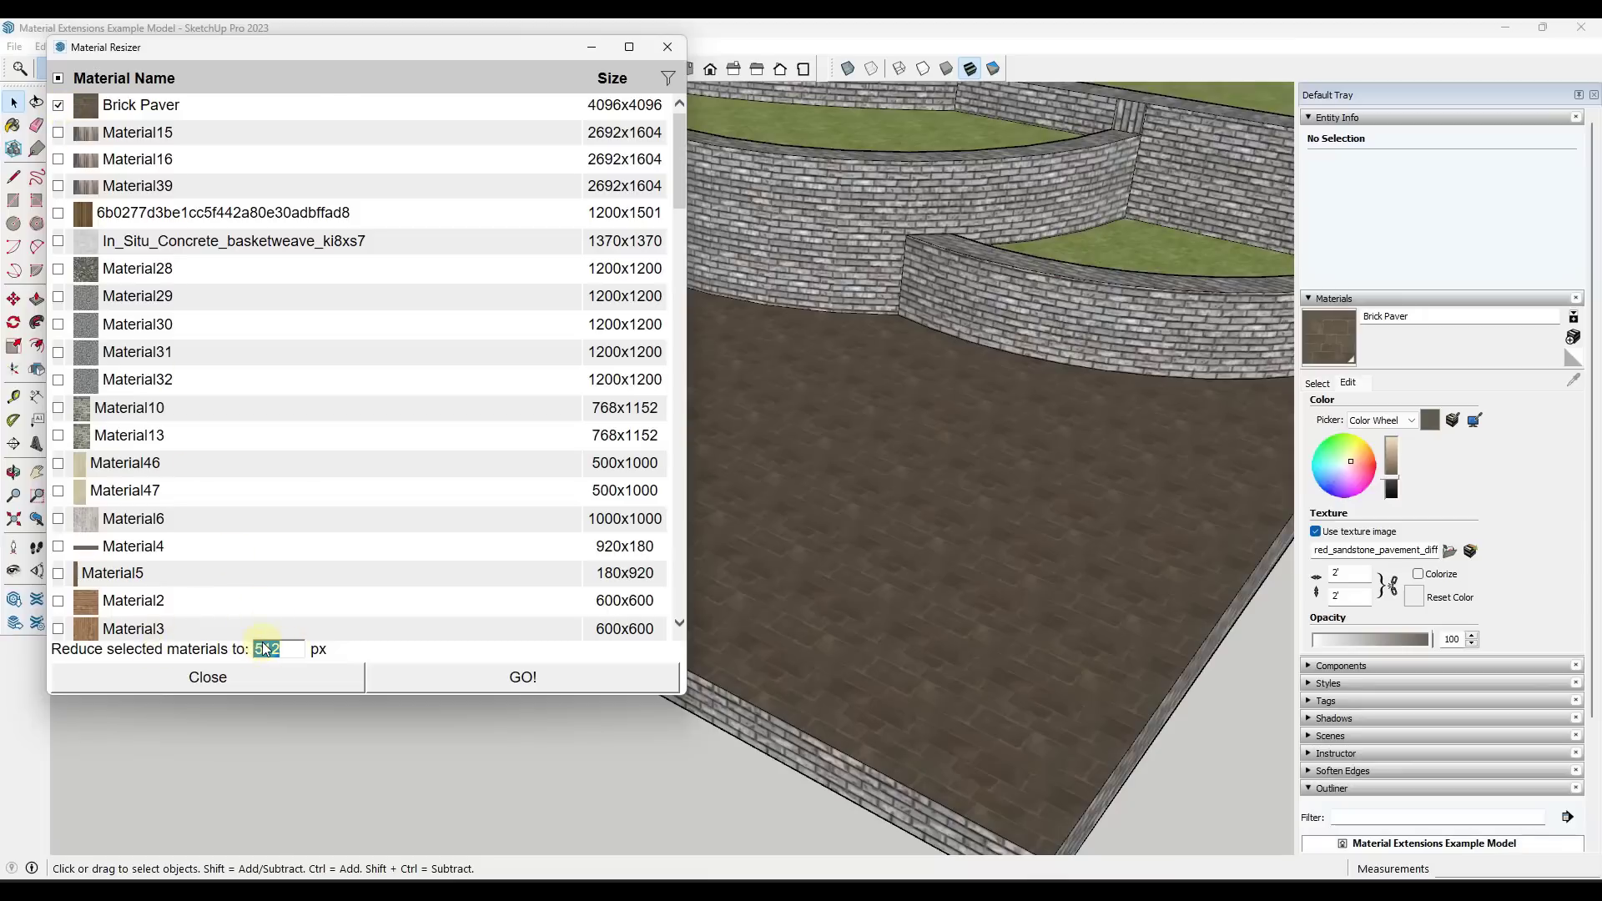
# - Reduce the Brick Paver material's image to 1024 px, close Material Resizer and inspect the courtyard paving up close
pyautogui.click(267, 650)
pyautogui.moveTo(292, 650); pyautogui.dragTo(234, 647)
pyautogui.click(521, 677)
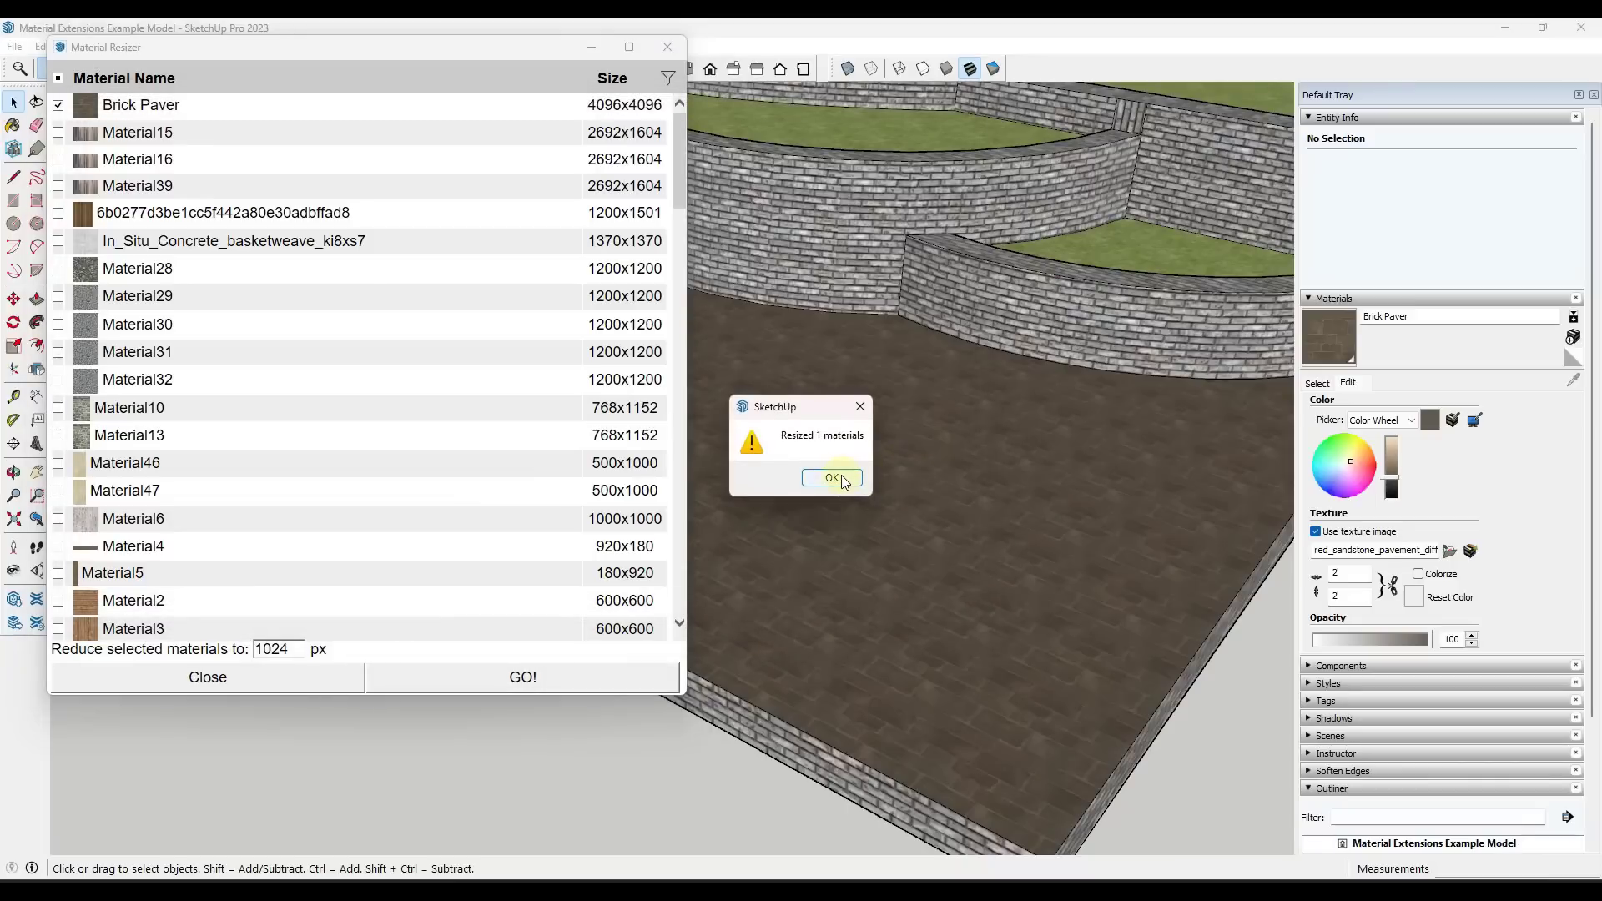
pyautogui.click(834, 479)
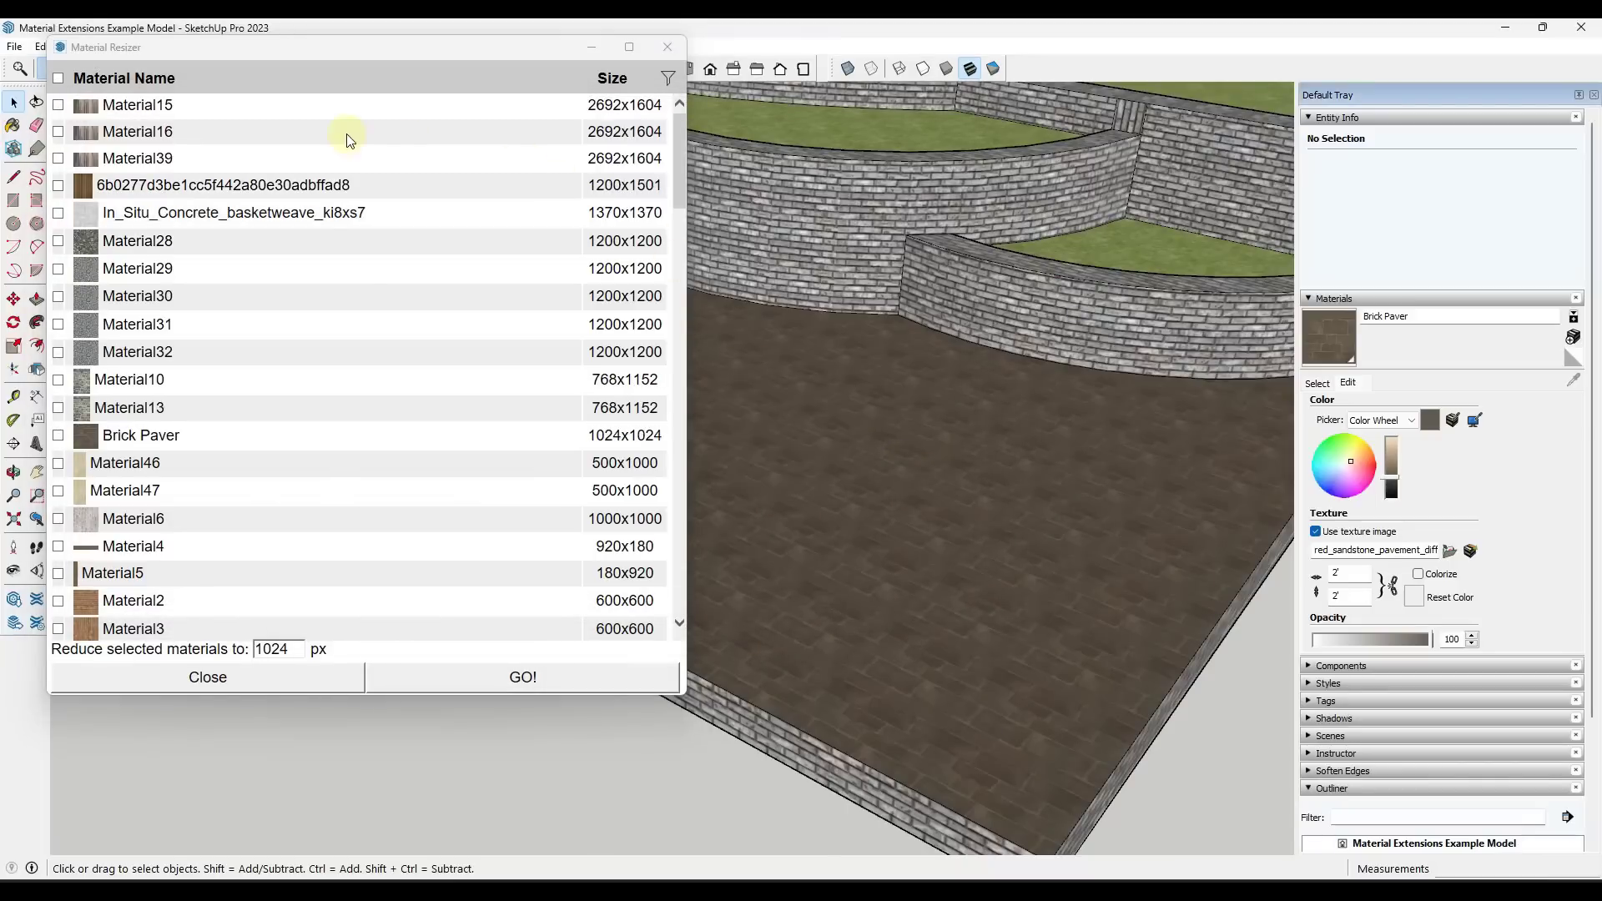
pyautogui.click(143, 437)
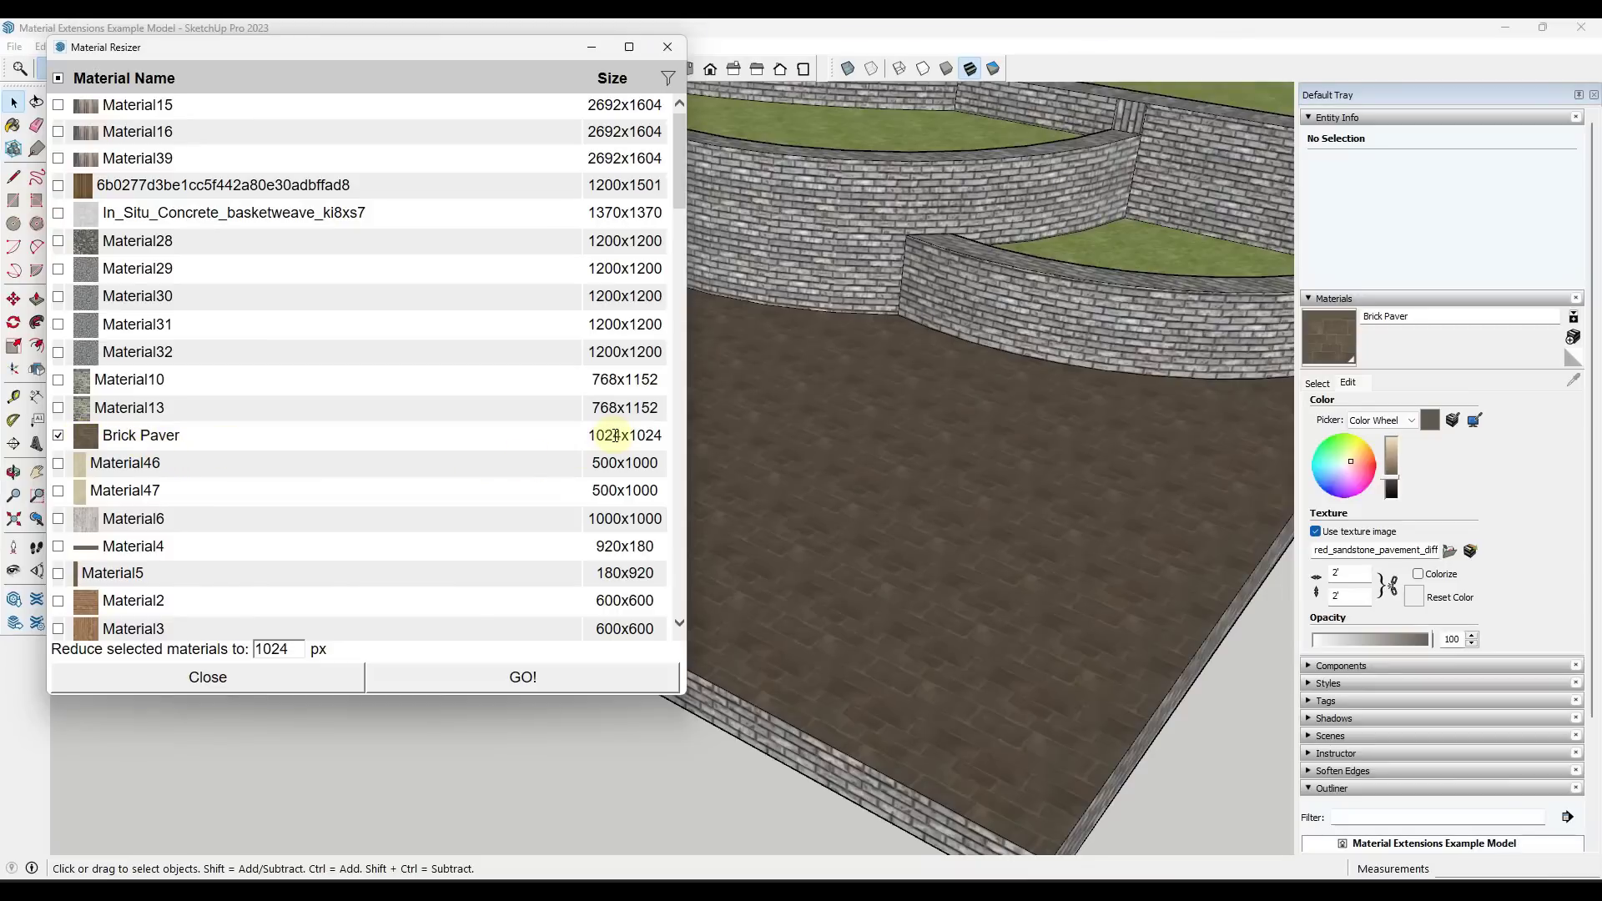
pyautogui.click(669, 49)
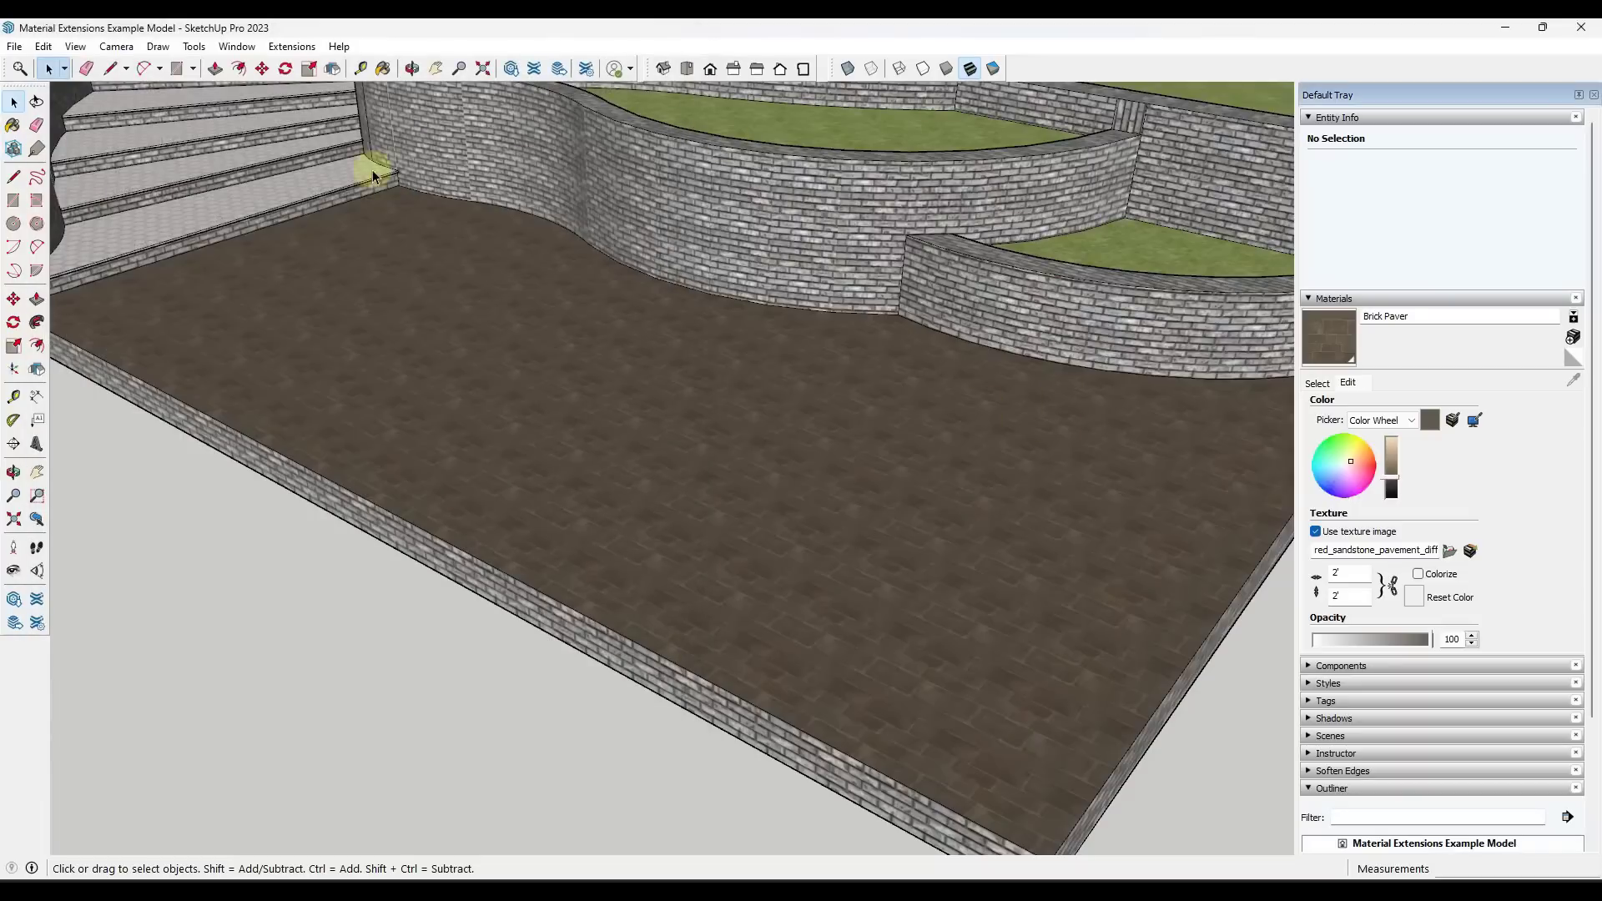
pyautogui.scroll(10, 709, 543)
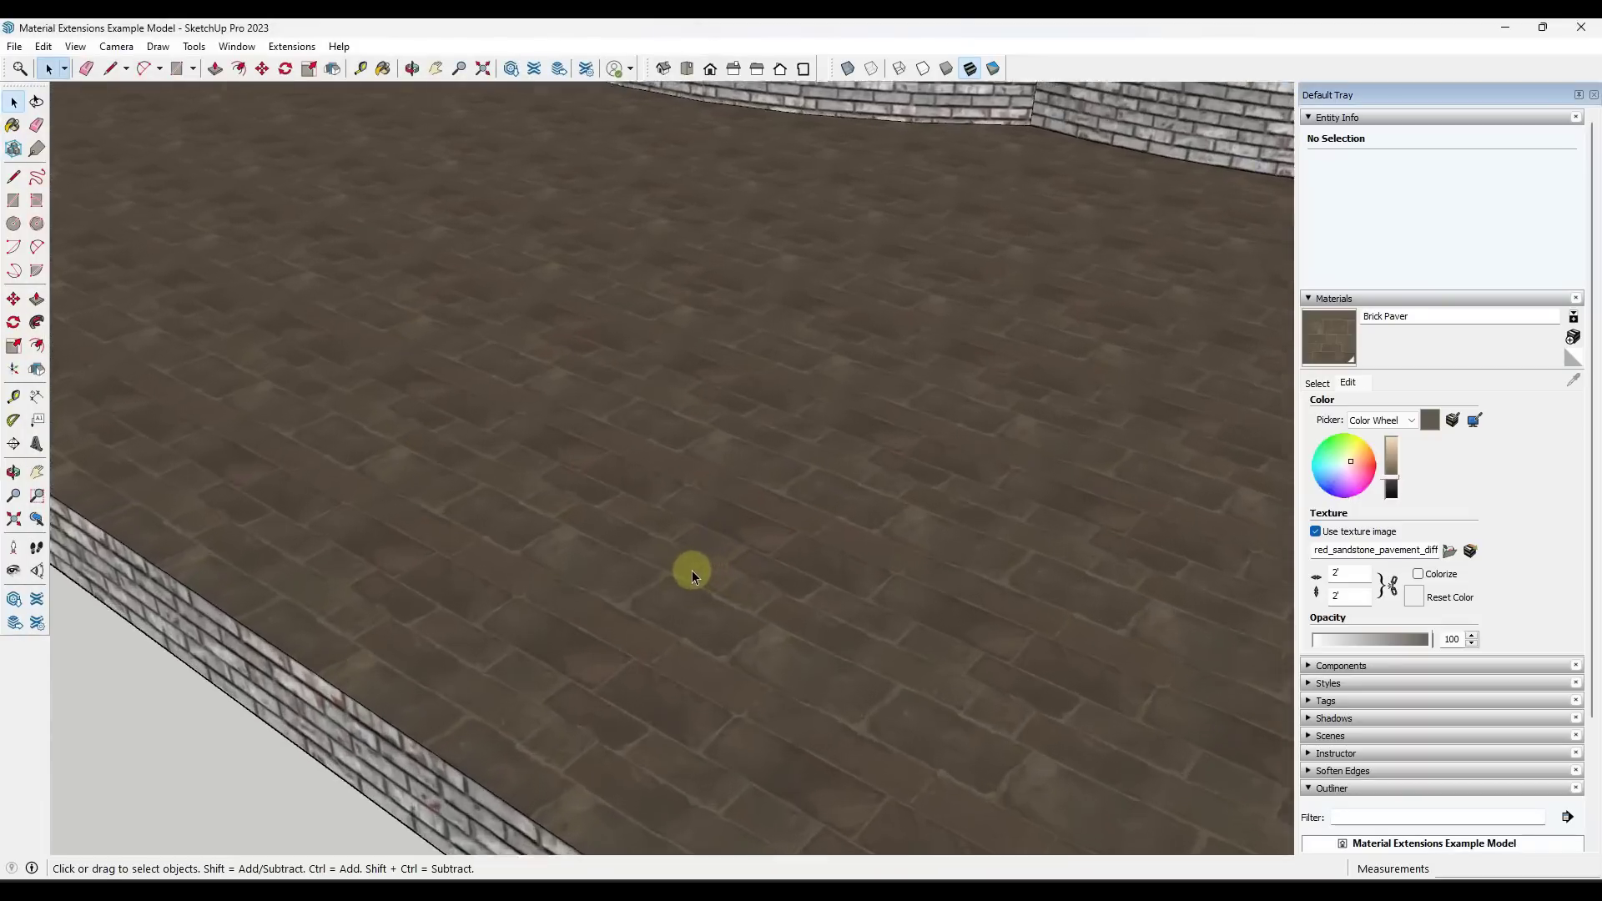
pyautogui.moveTo(679, 565); pyautogui.dragTo(705, 443, button='middle')
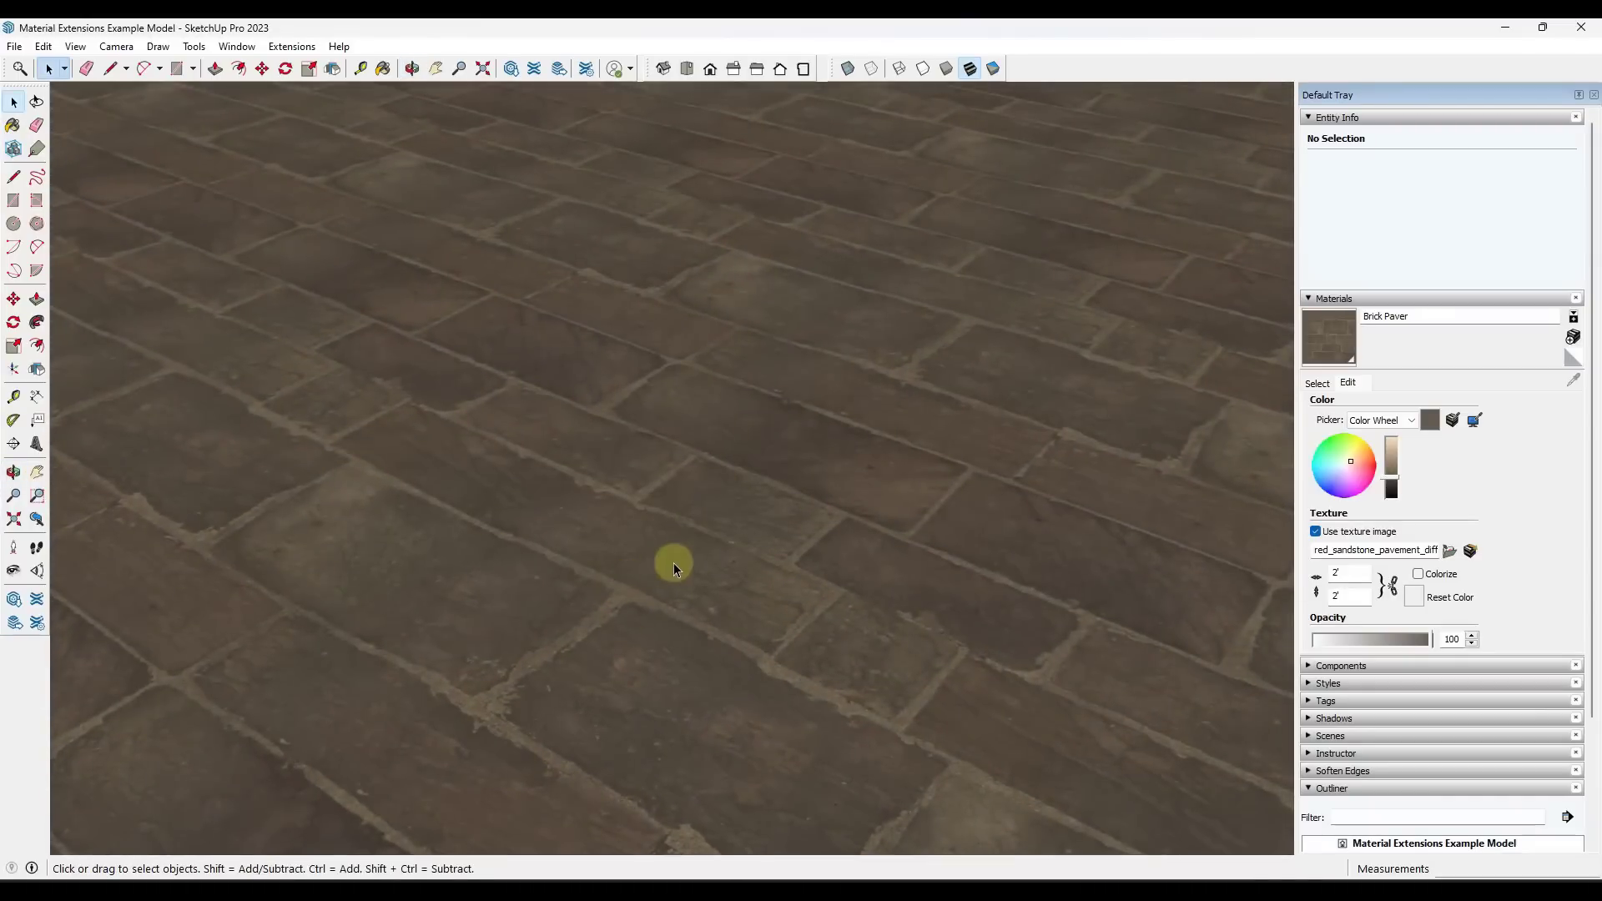
pyautogui.scroll(-5, 662, 554)
pyautogui.scroll(-6, 654, 544)
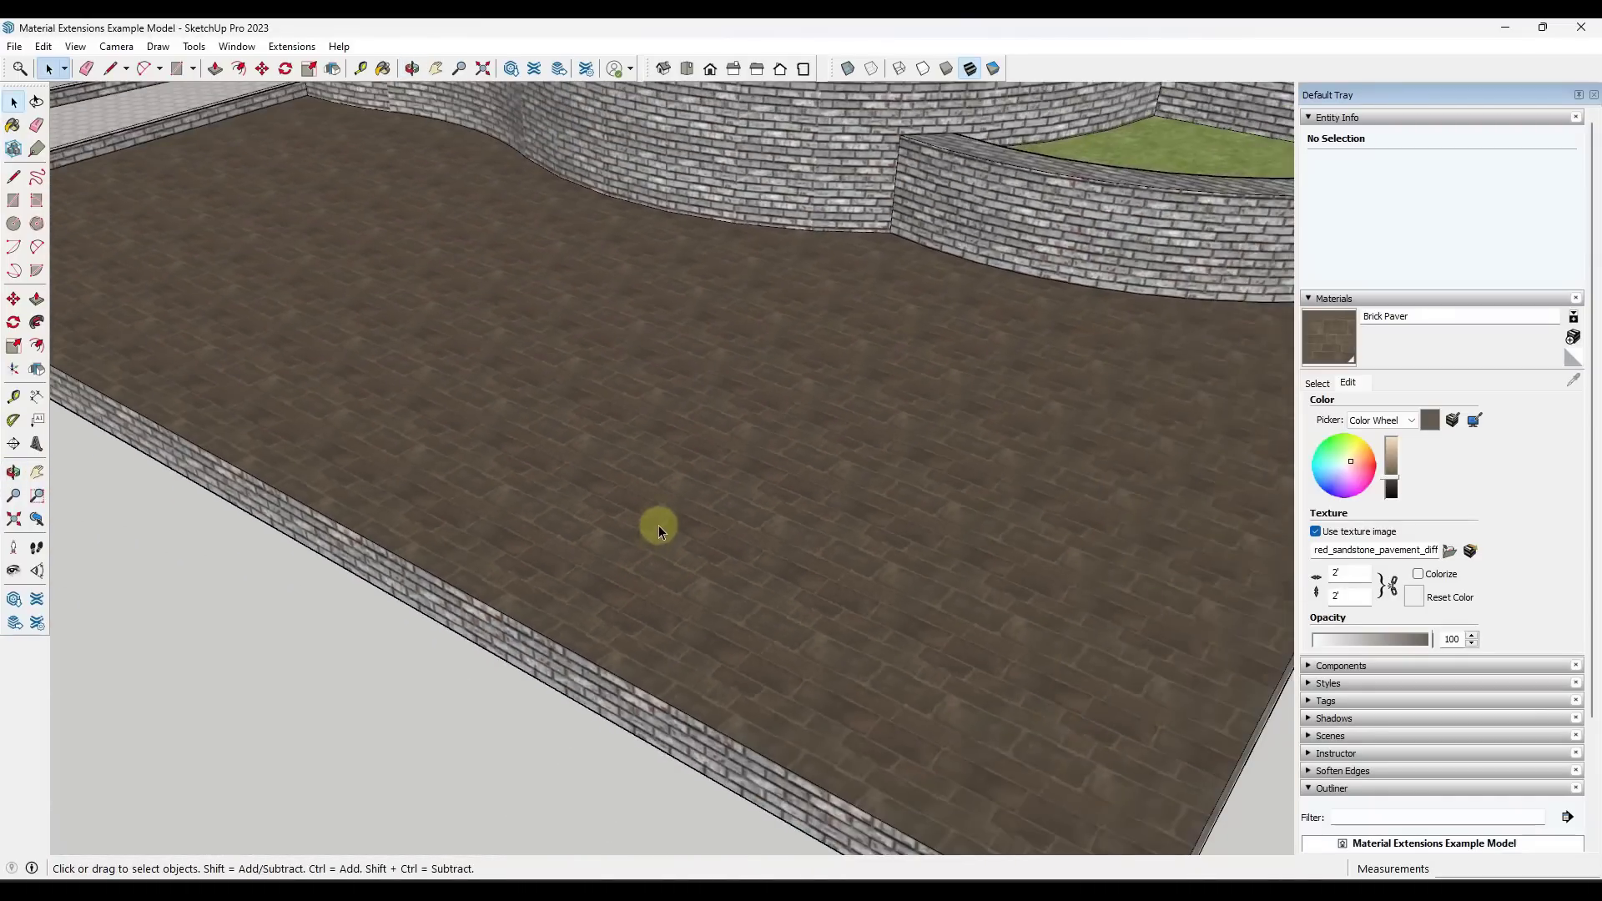
# - Examine the courtyard's resized Brick Paver texture from wider and closer viewpoints
pyautogui.moveTo(682, 472); pyautogui.dragTo(625, 514, button='middle')
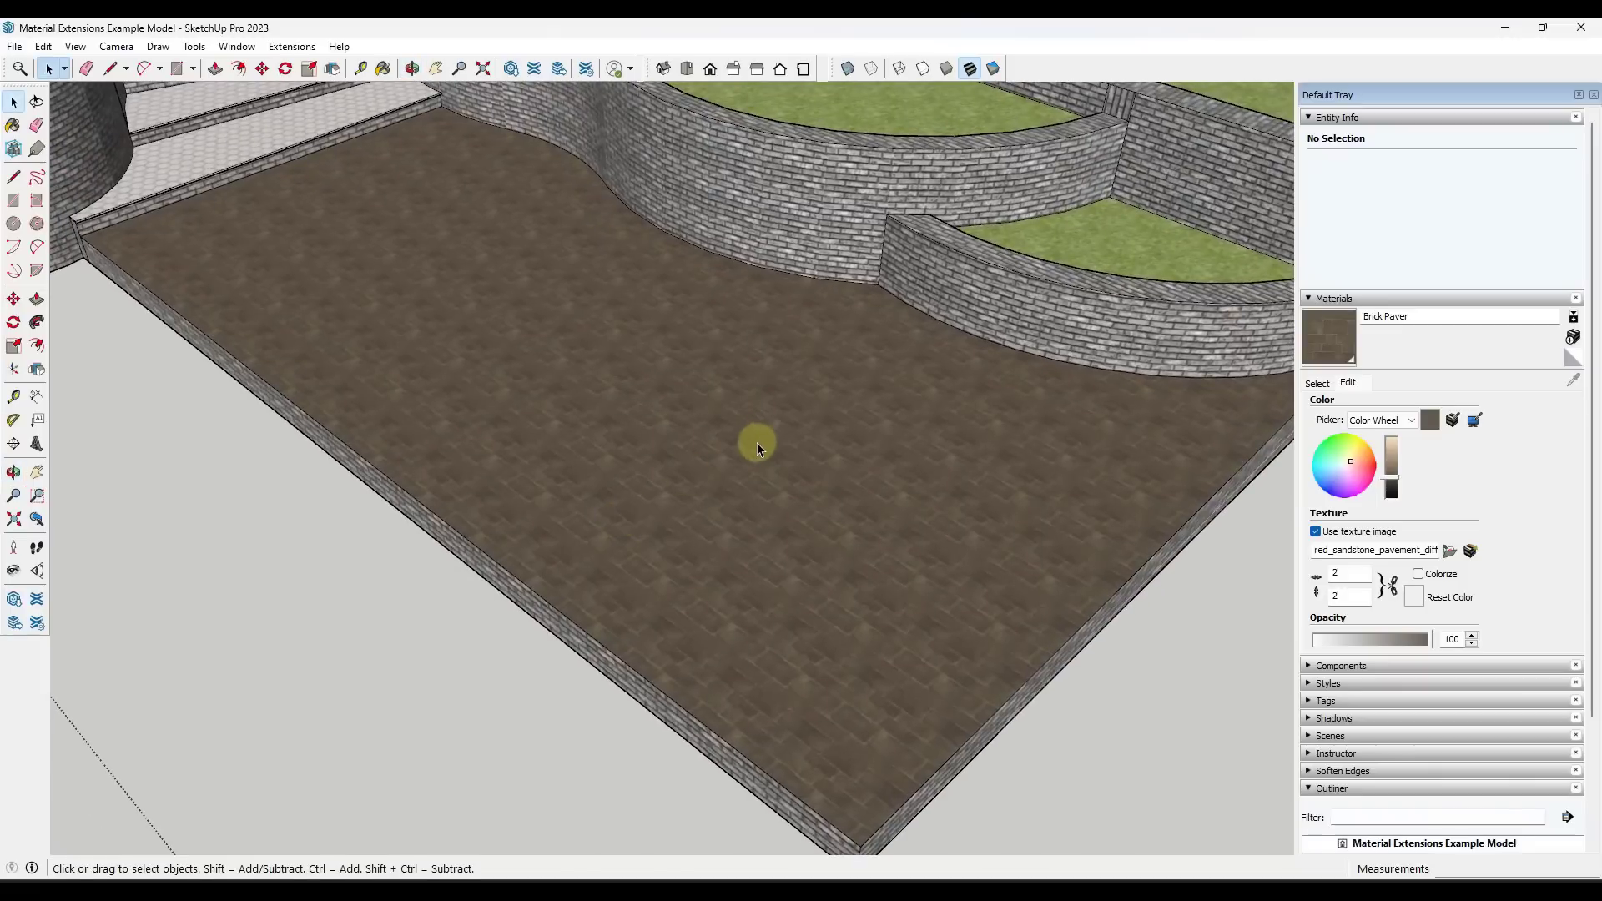
pyautogui.scroll(-3, 744, 441)
pyautogui.scroll(4, 822, 268)
pyautogui.scroll(-2, 604, 545)
pyautogui.scroll(-3, 650, 500)
pyautogui.scroll(3, 713, 417)
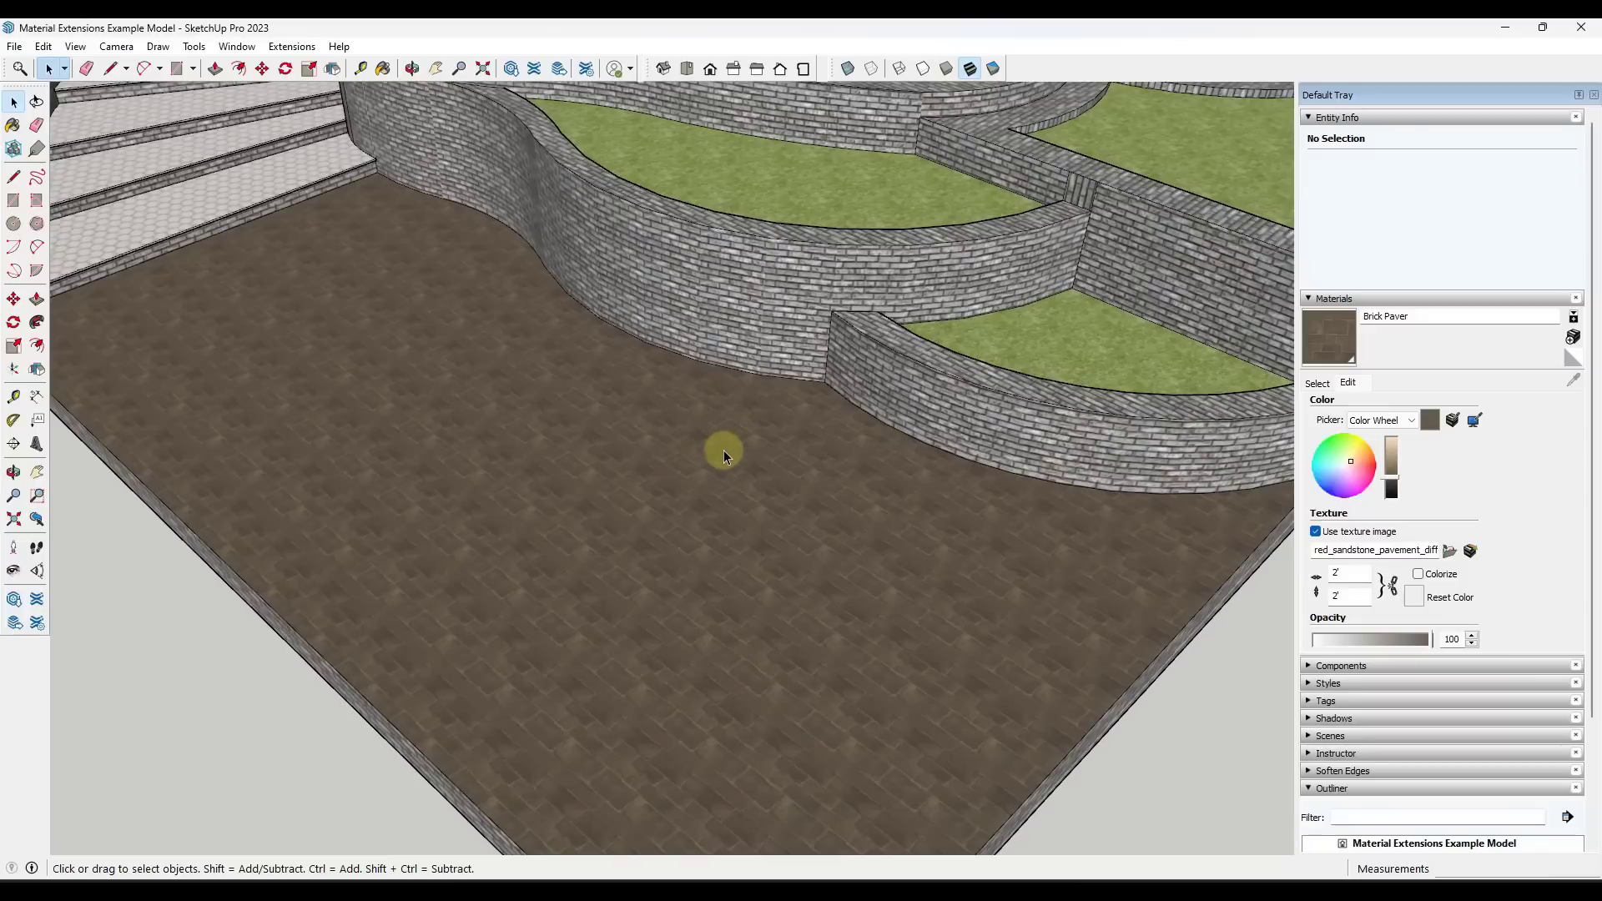
pyautogui.scroll(-2, 723, 449)
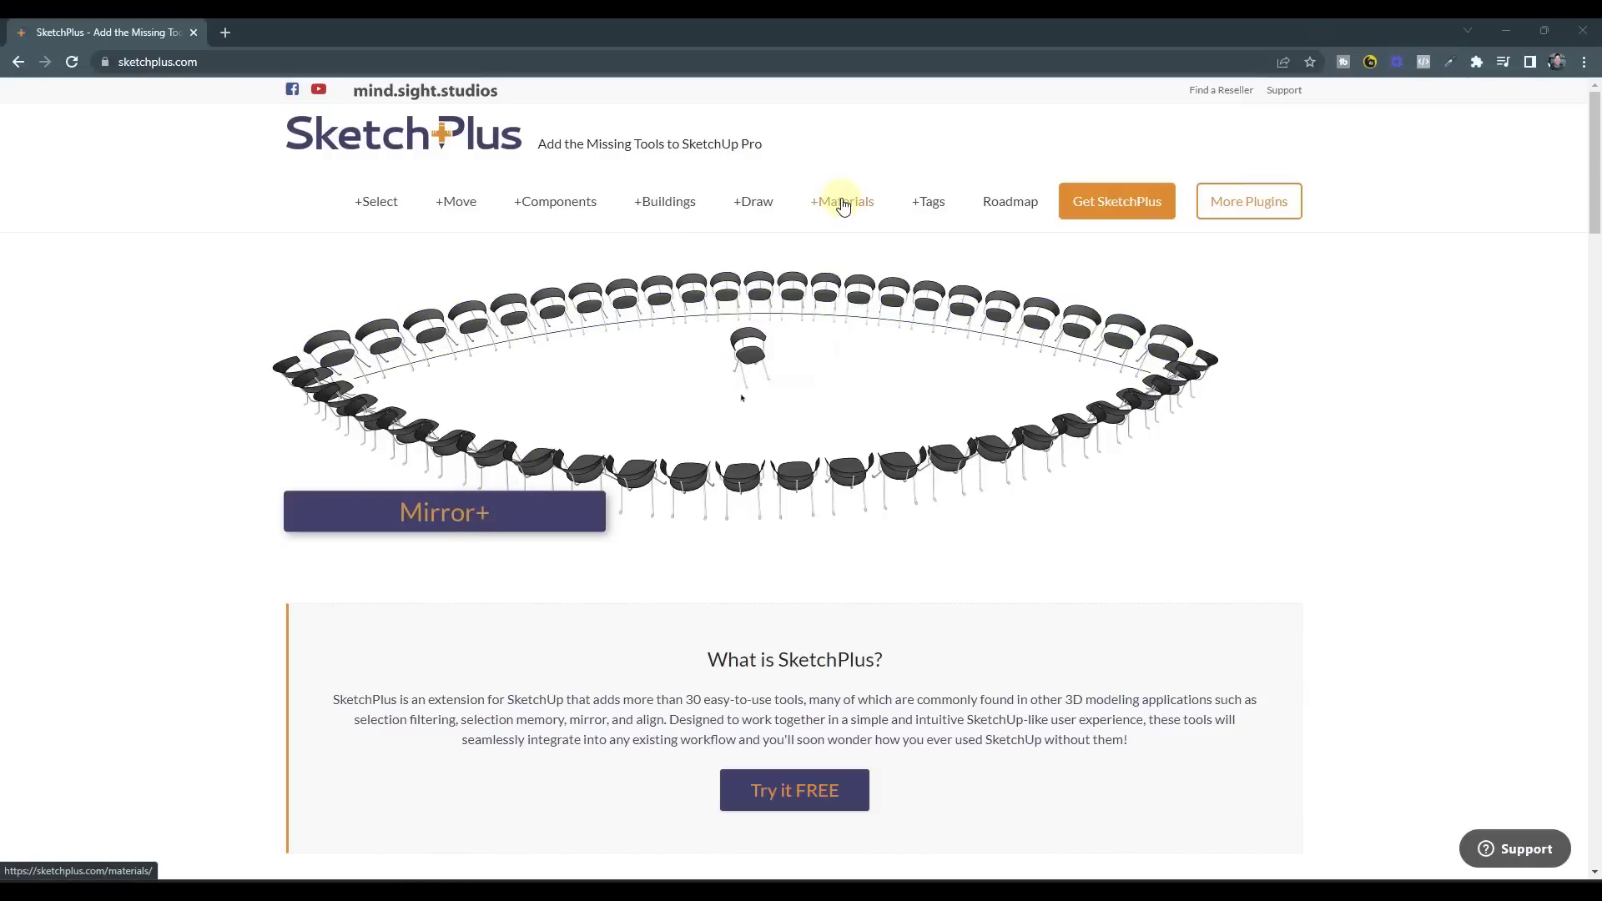
# - Switch from the SketchPlus web page to SketchUp and choose Wood Veneer 01 from the Wood material collection
pyautogui.click(1513, 31)
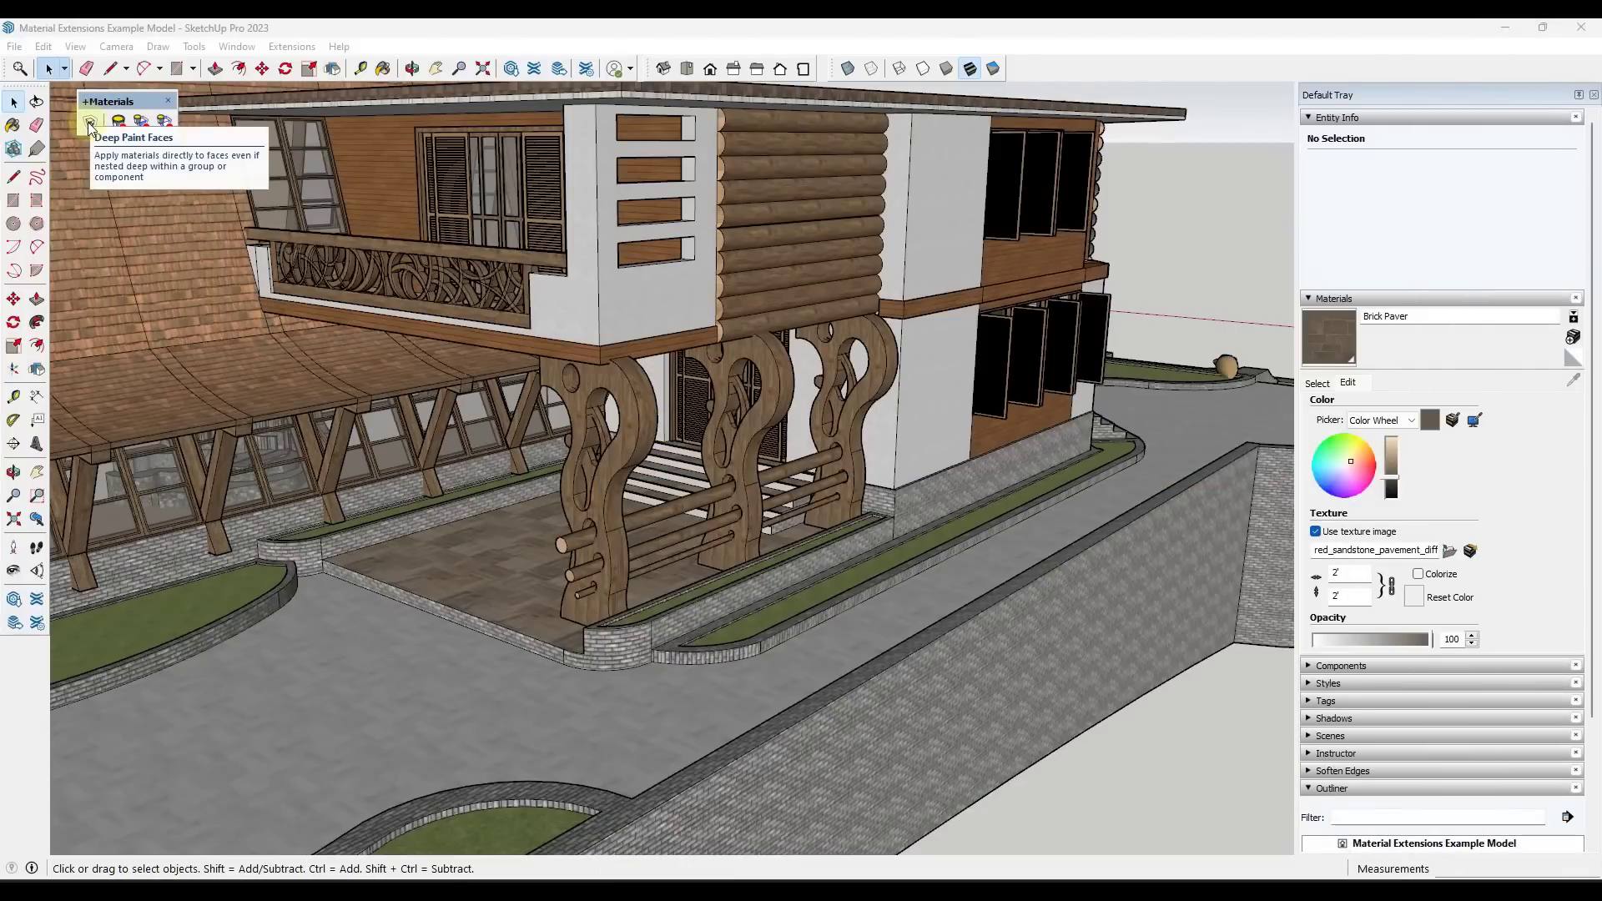
pyautogui.click(1318, 383)
pyautogui.click(1398, 411)
pyautogui.scroll(-5, 1440, 564)
pyautogui.click(1416, 615)
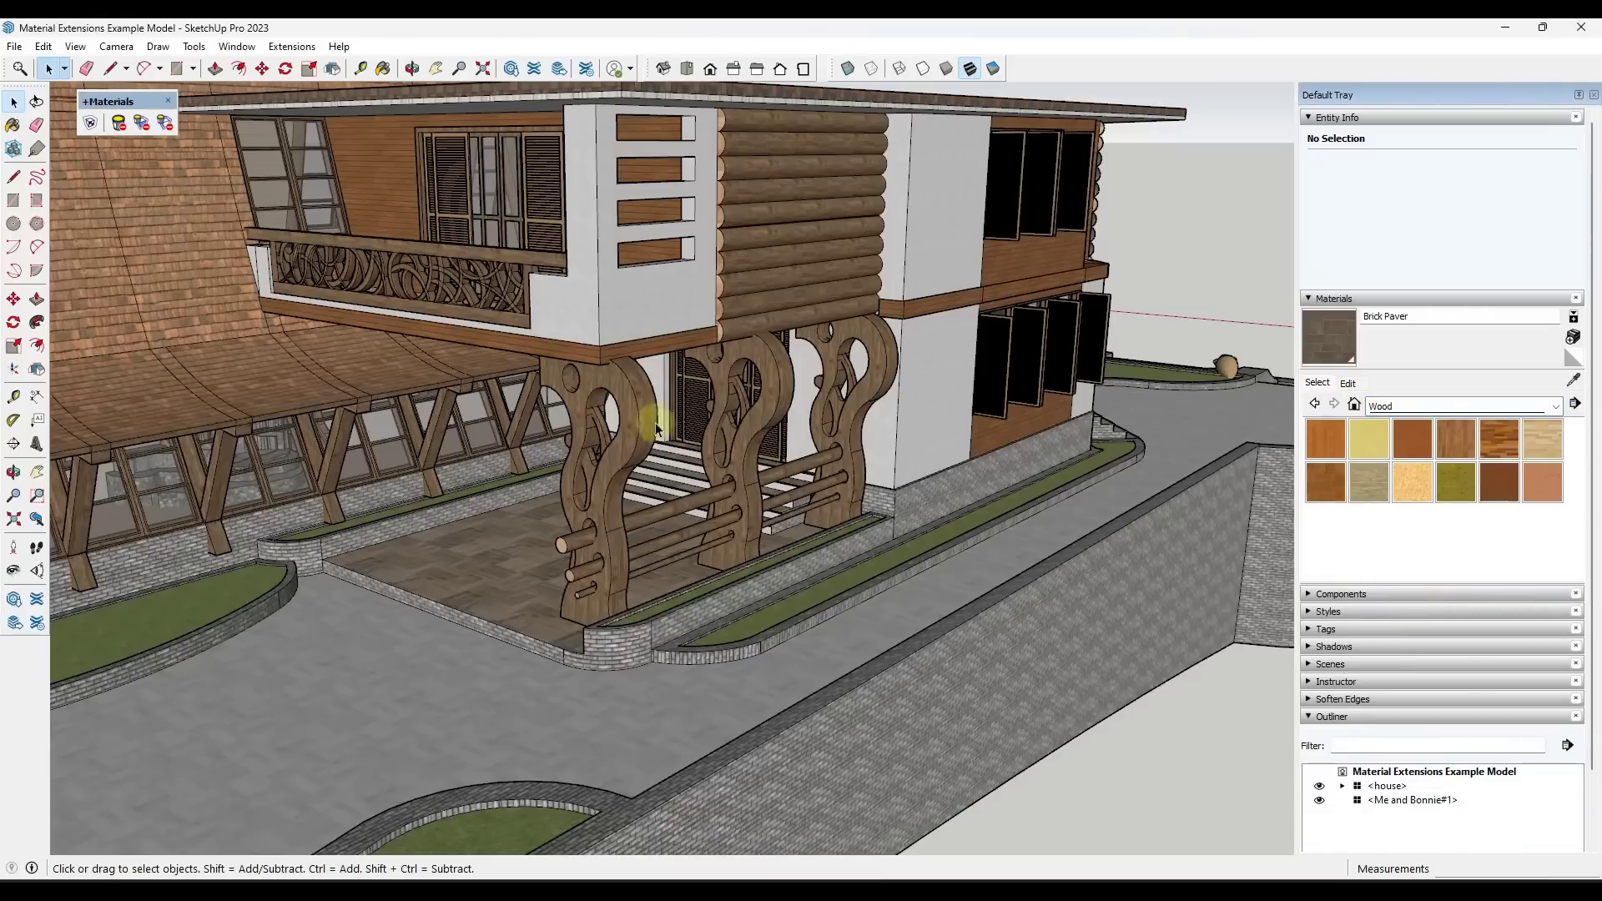
pyautogui.scroll(3, 626, 403)
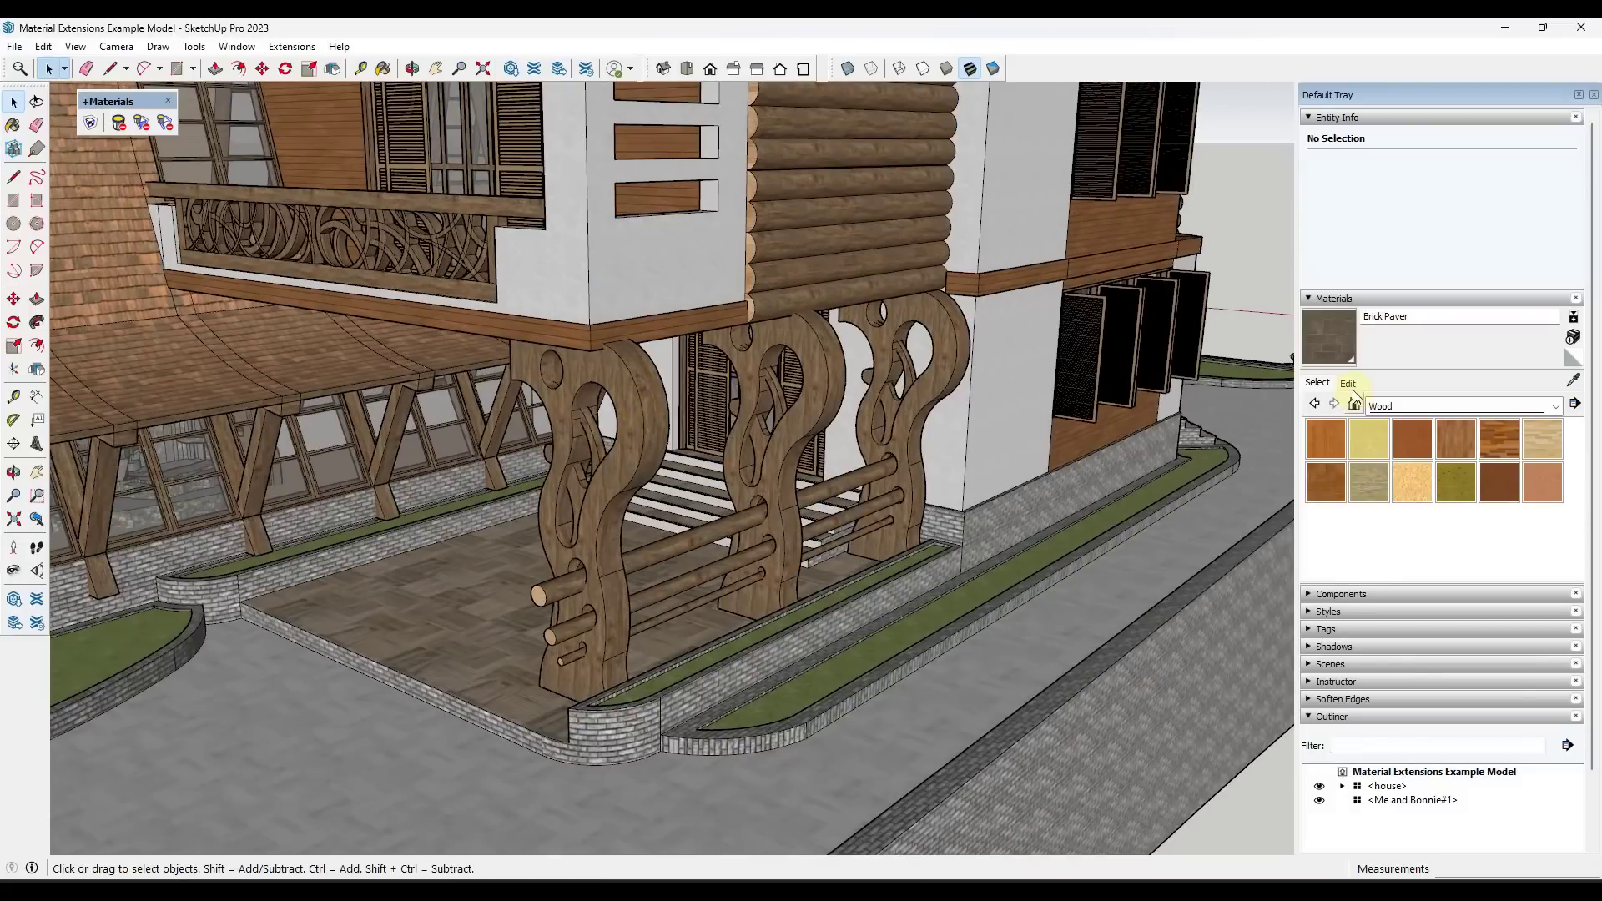
pyautogui.click(1509, 482)
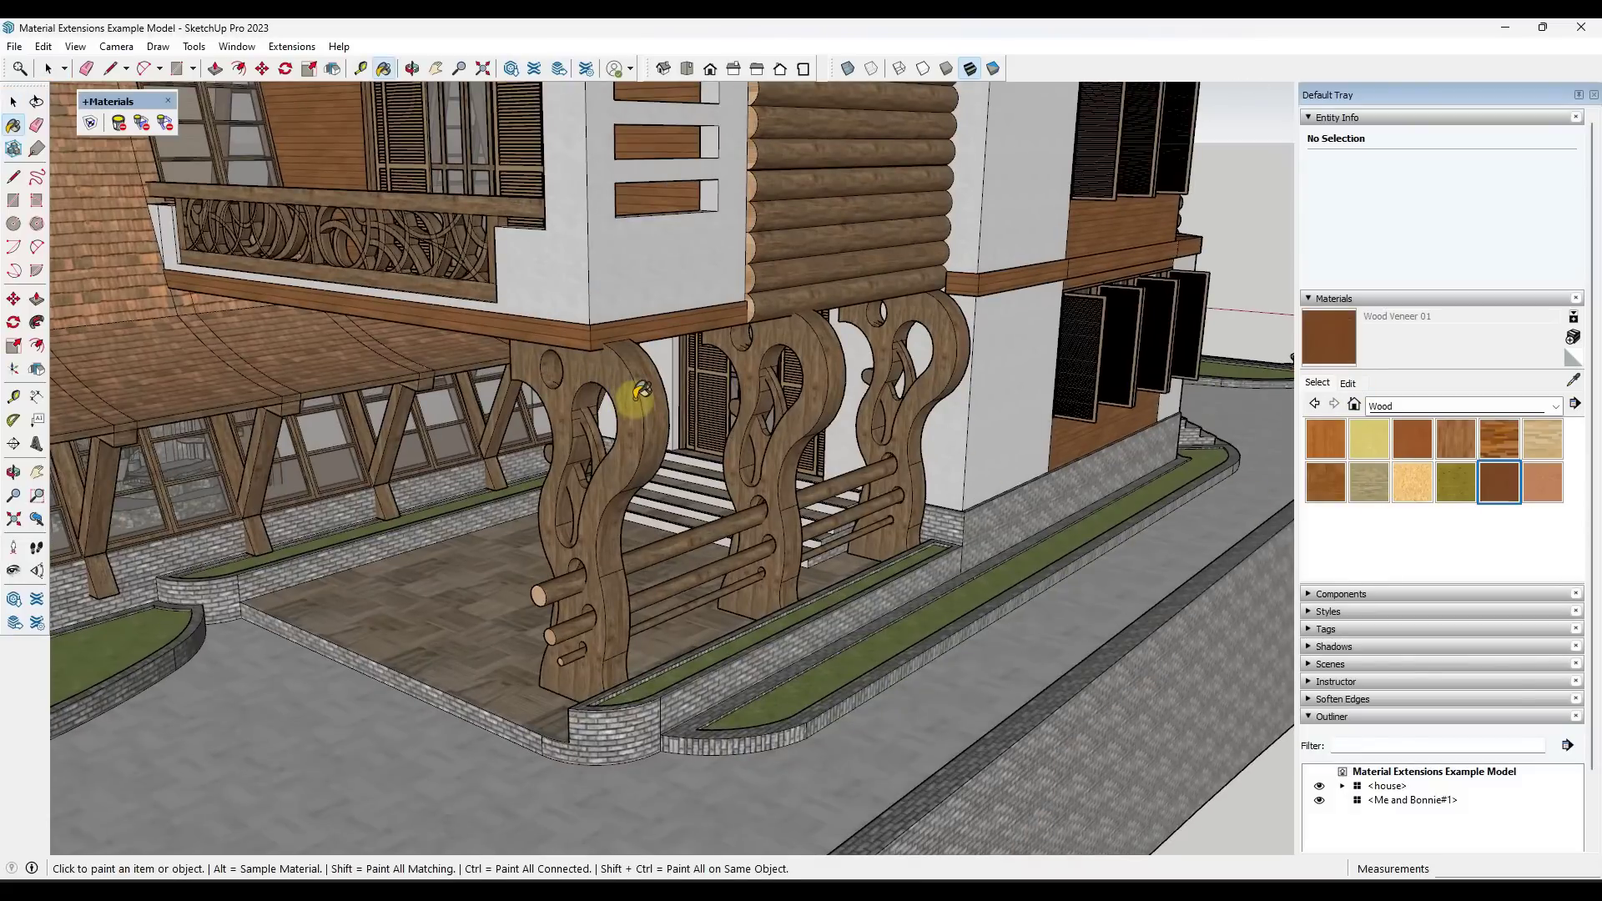
# - Step into the house component and the middle carved porch column's nested group, and exit to the top level
pyautogui.press('space')
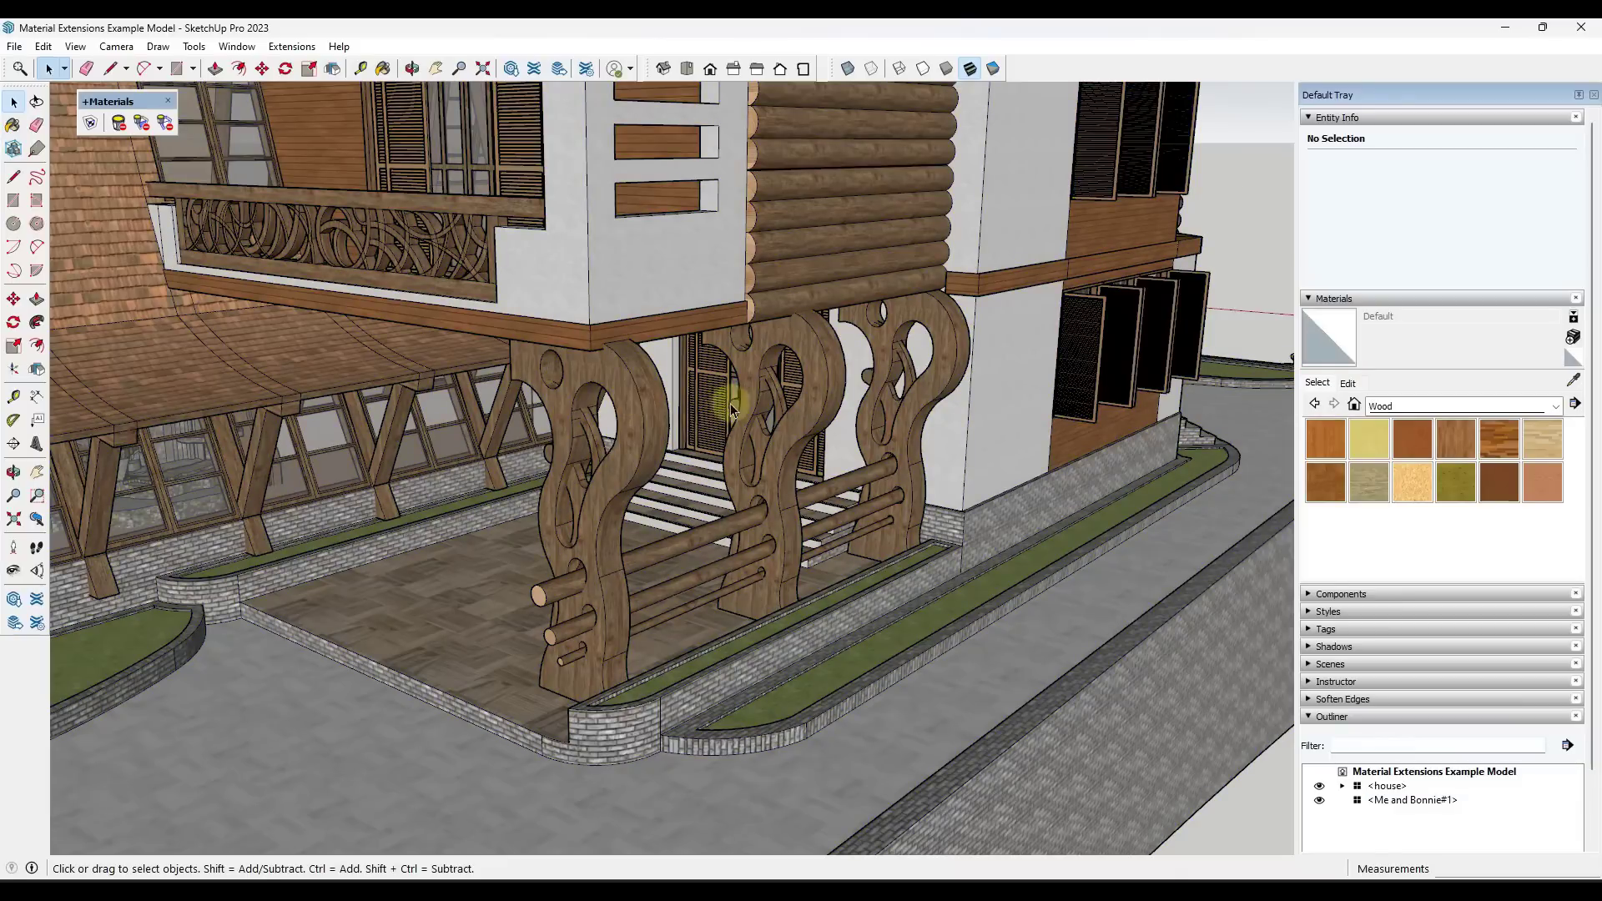
pyautogui.tripleClick(632, 398)
pyautogui.press('Escape')
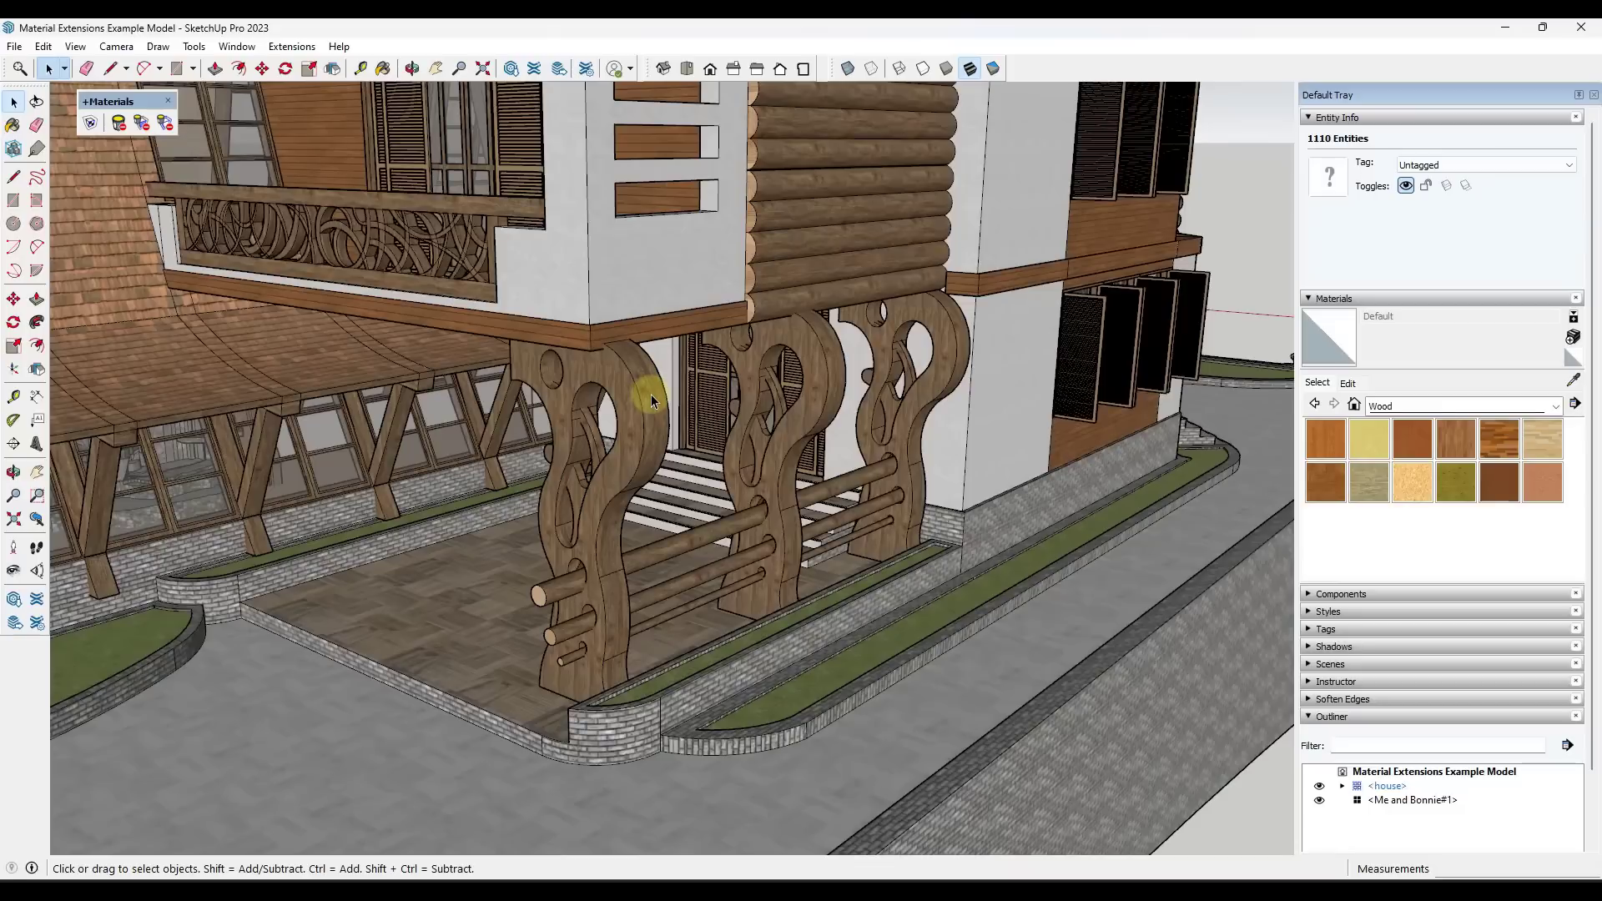
pyautogui.tripleClick(814, 351)
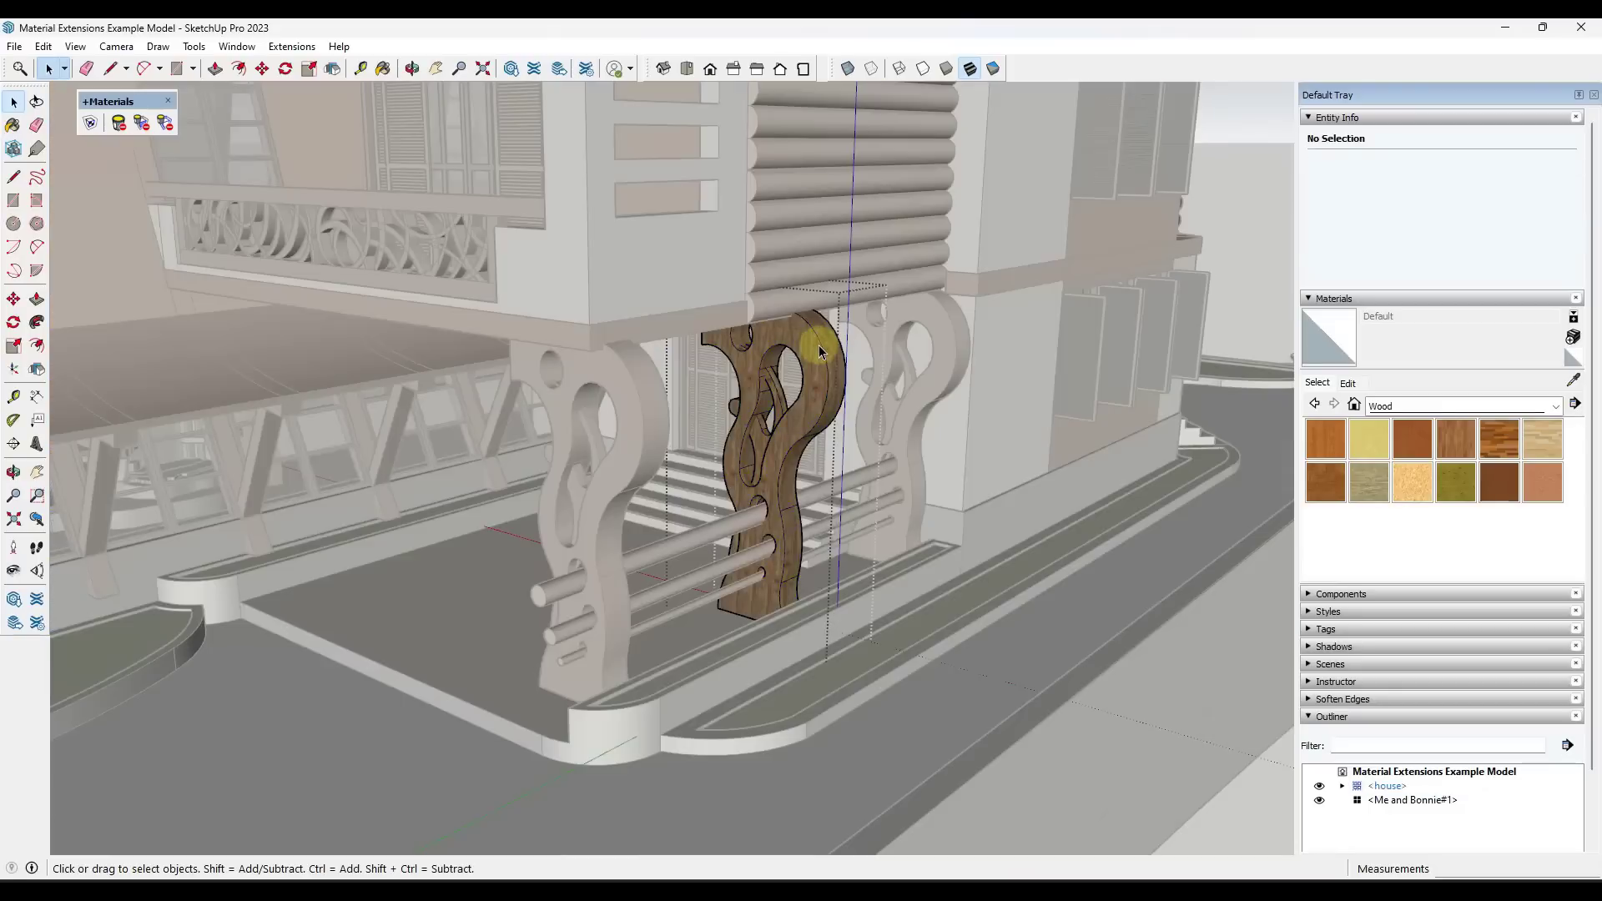
pyautogui.press('Escape')
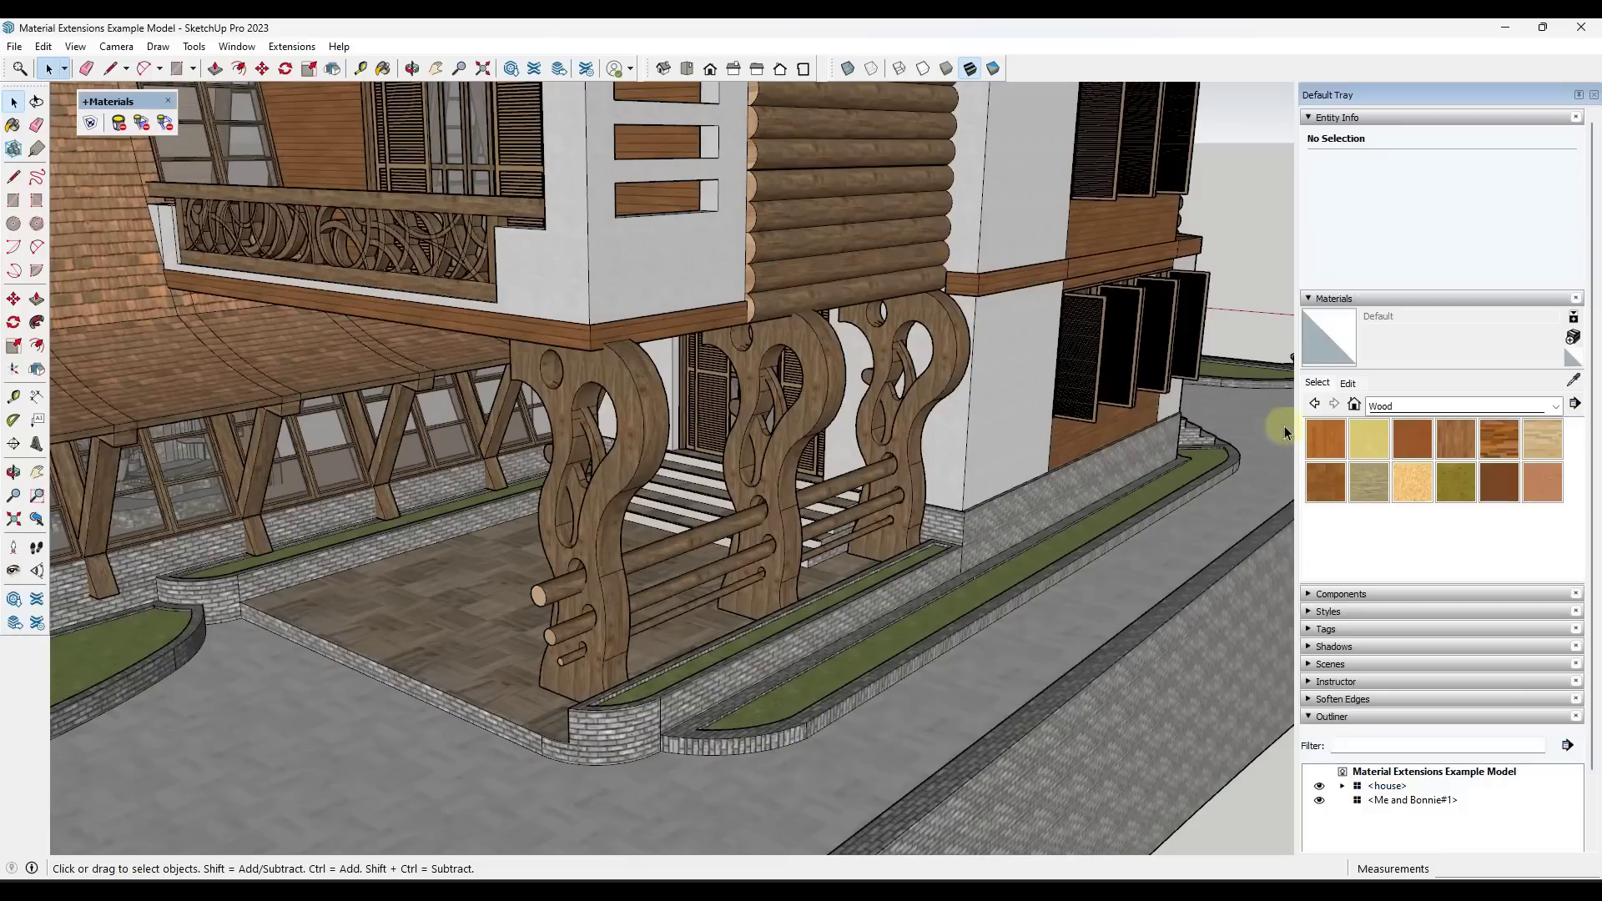
# - Use Deep Paint Faces to apply Wood Veneer 01 to the front faces of the three carved porch columns
pyautogui.click(1499, 482)
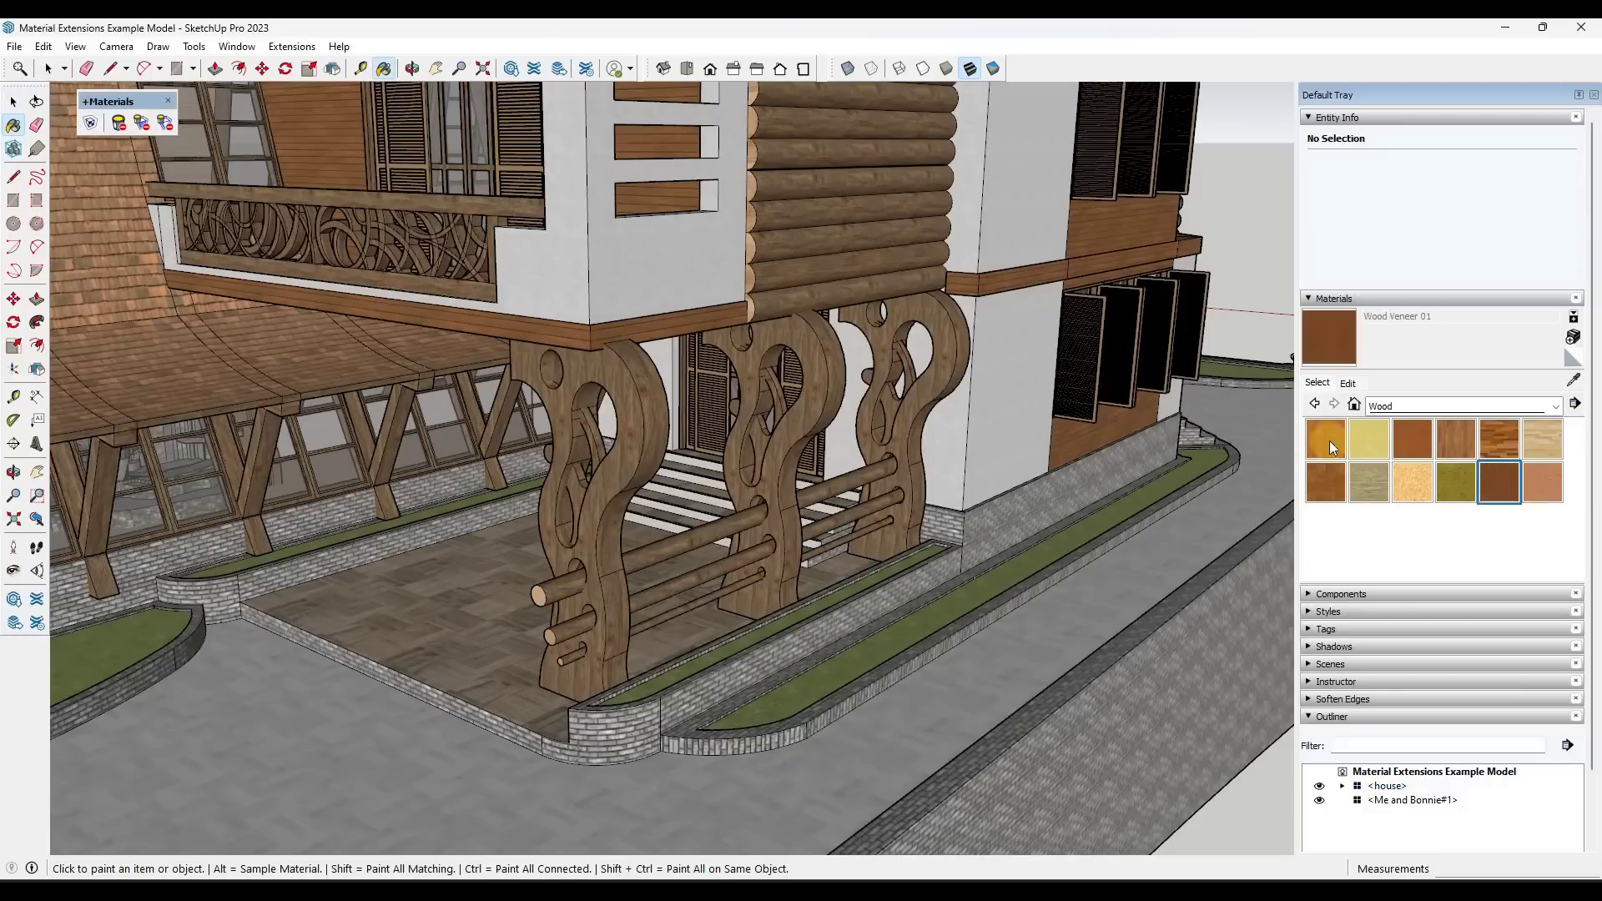
pyautogui.click(89, 125)
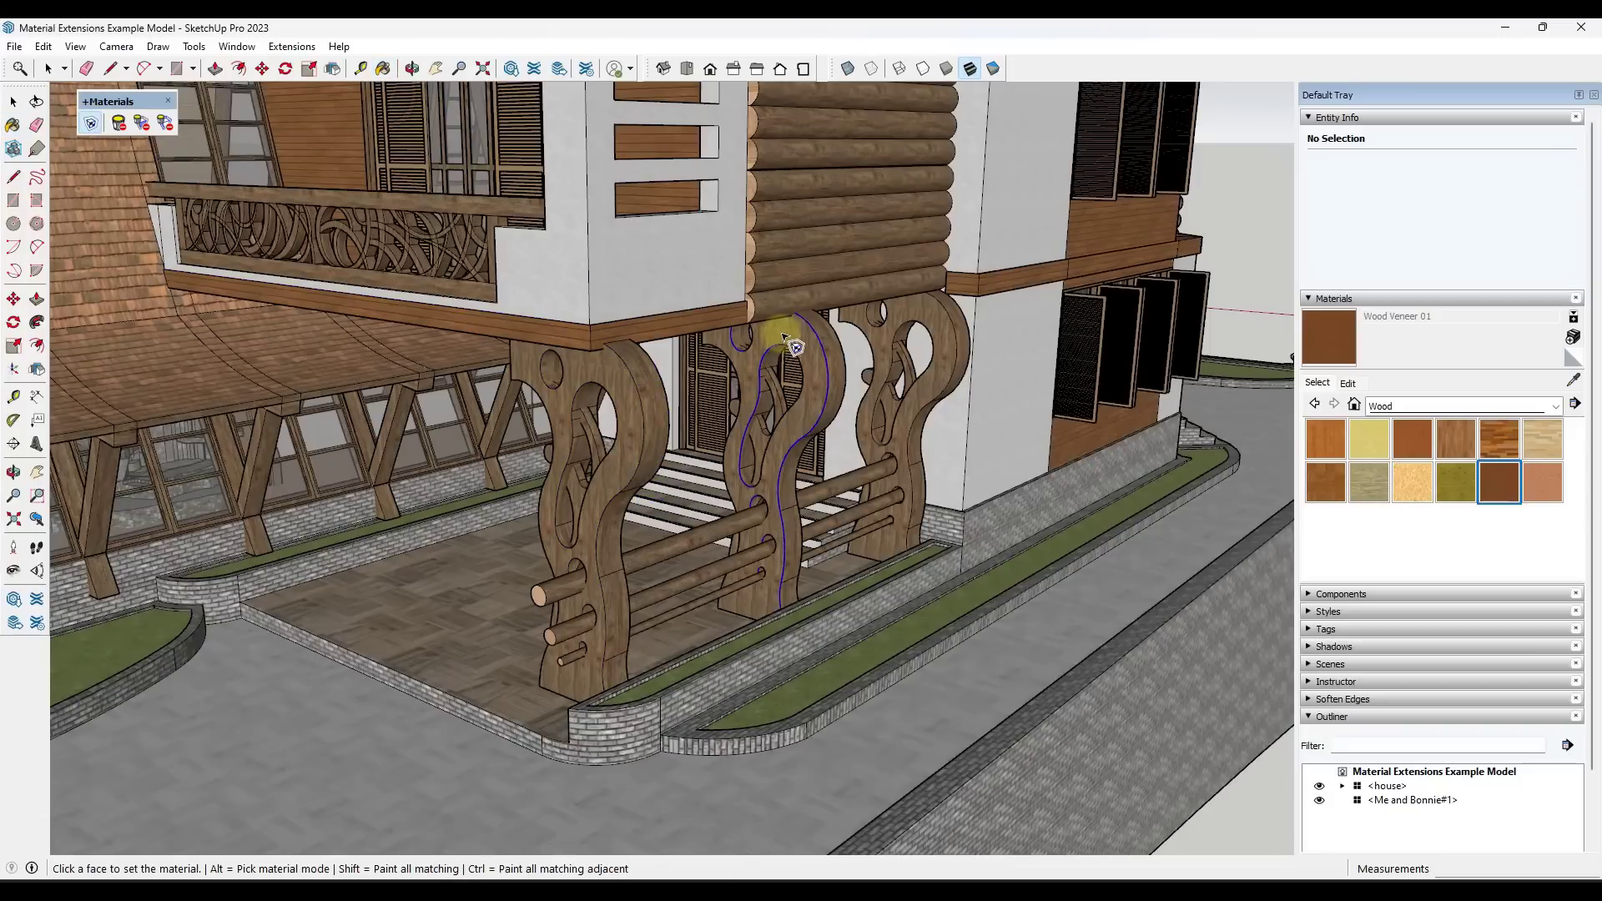
pyautogui.click(629, 382)
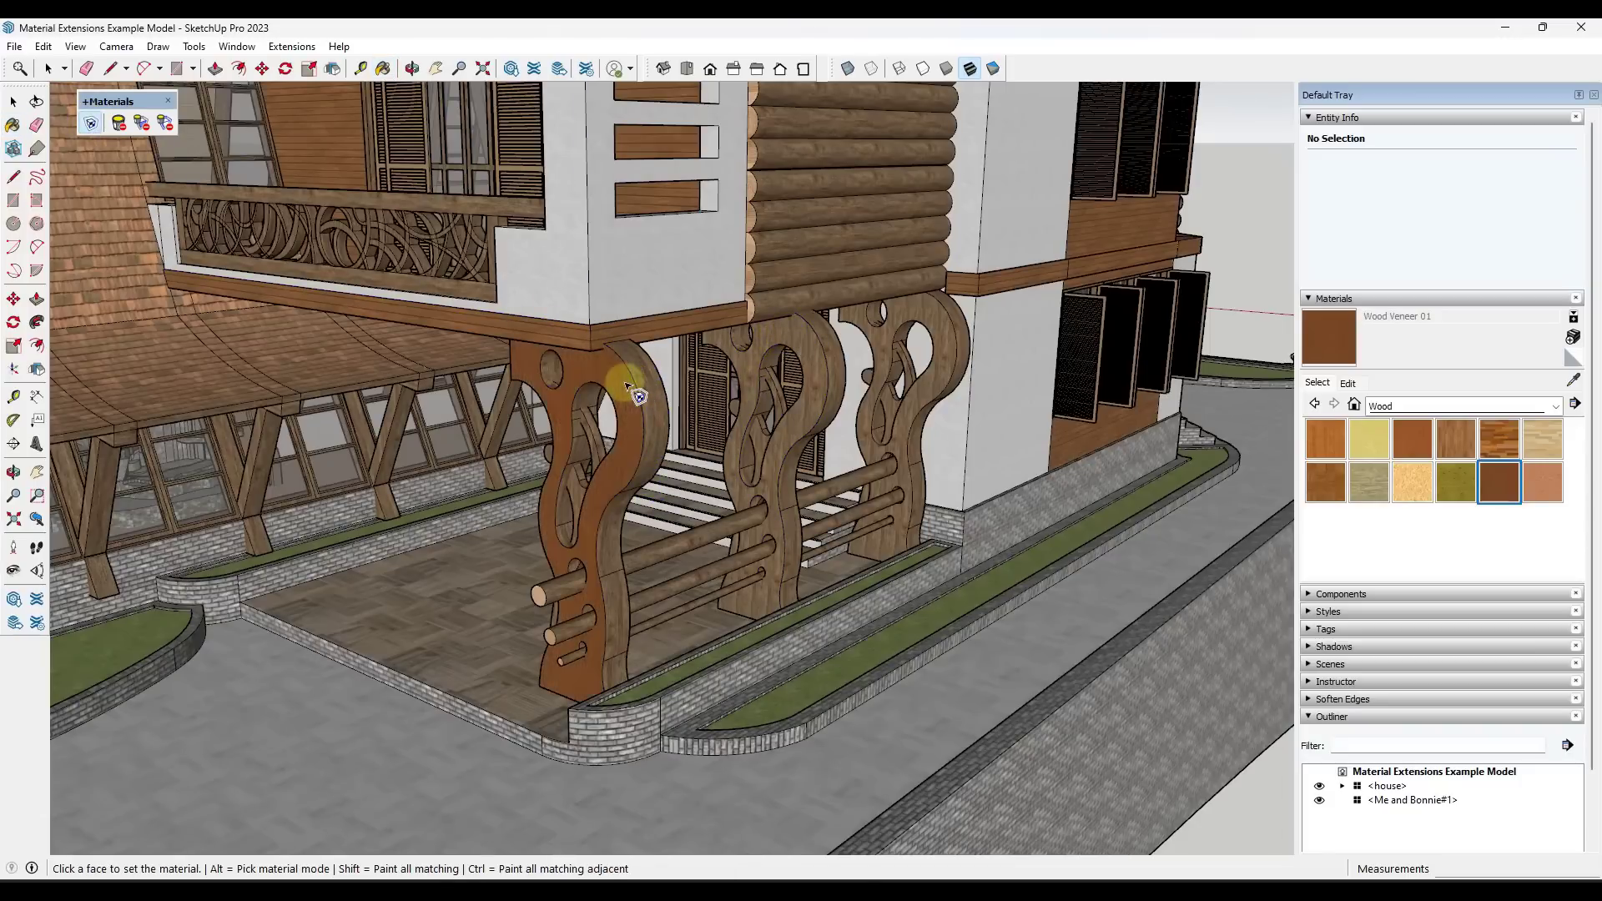
pyautogui.click(816, 353)
pyautogui.click(936, 331)
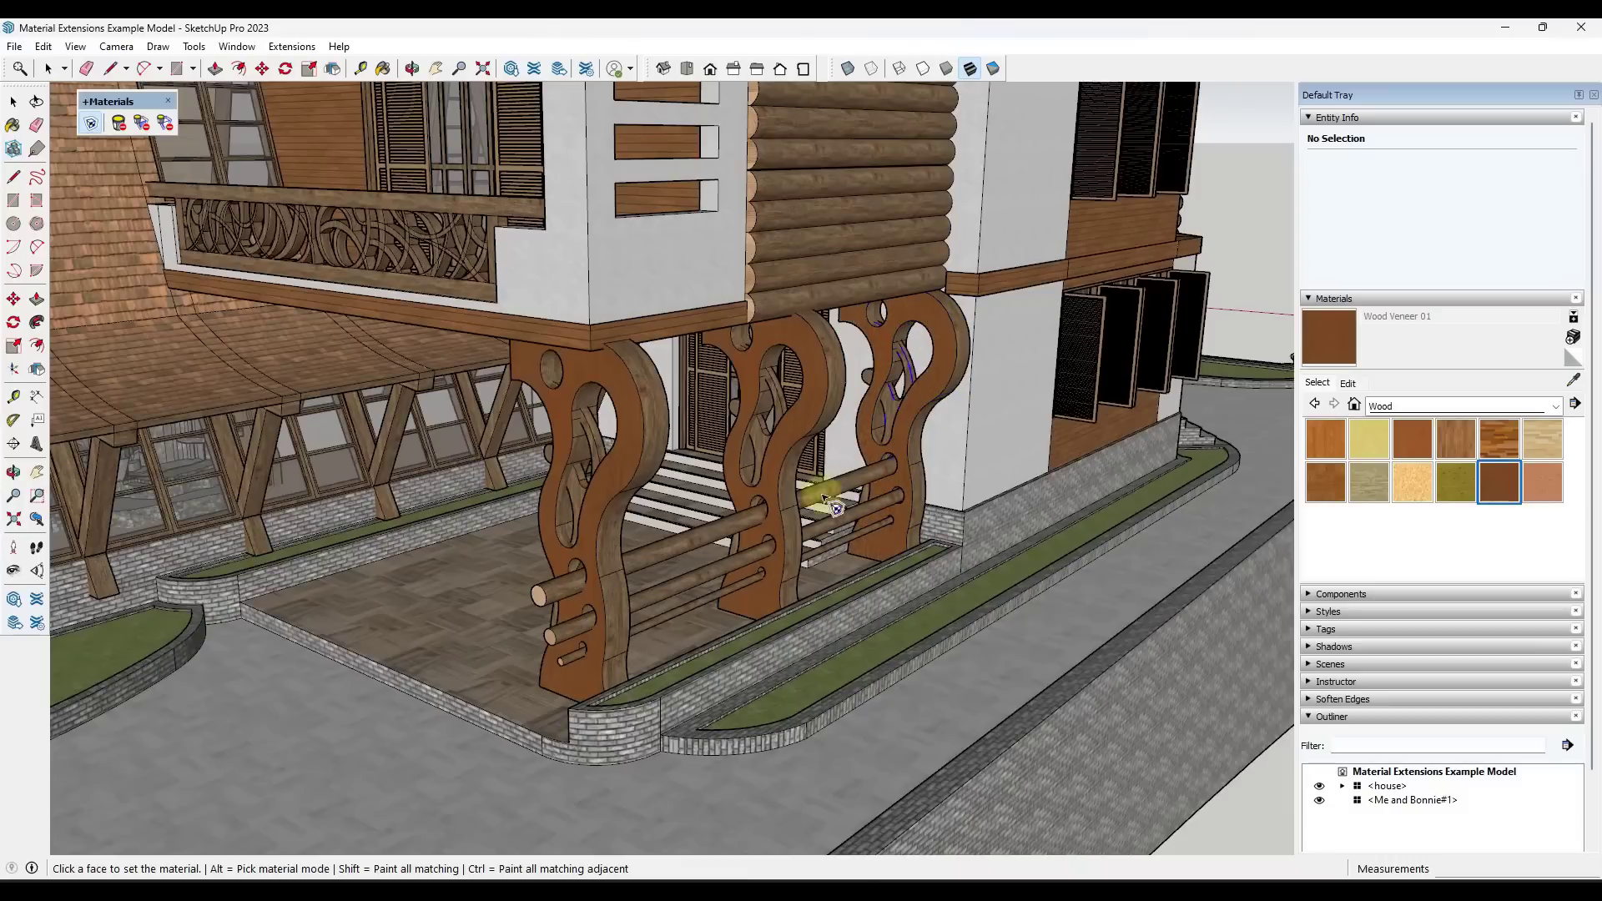
pyautogui.press('space')
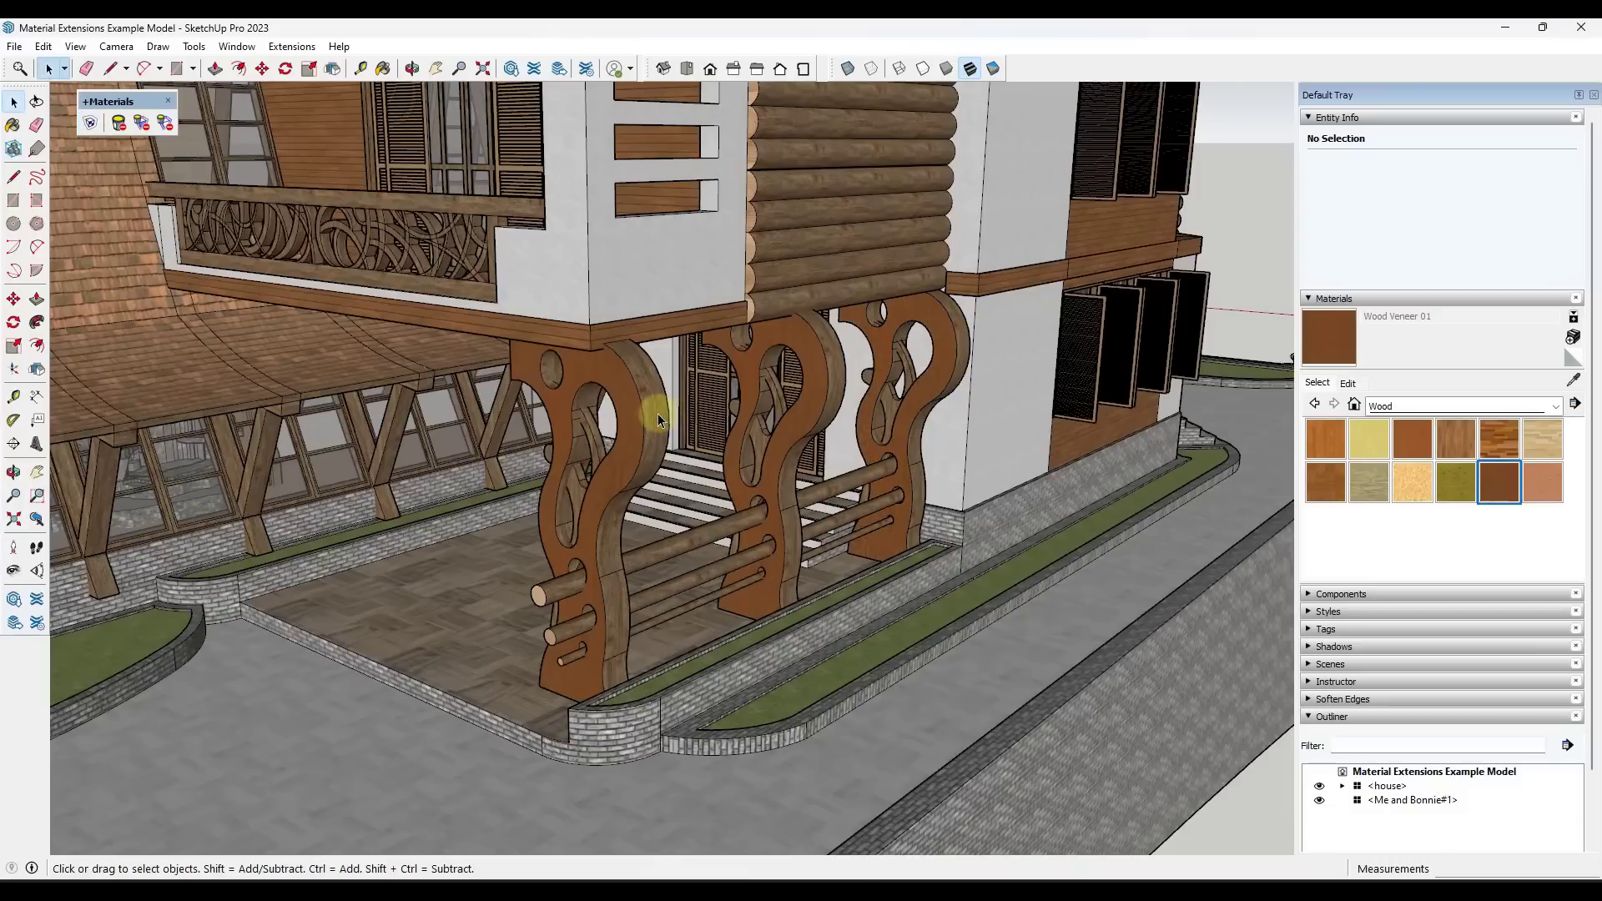
# - Deep-paint the upper curved side faces of the nearest carved column with Wood Veneer 01
pyautogui.scroll(3, 659, 412)
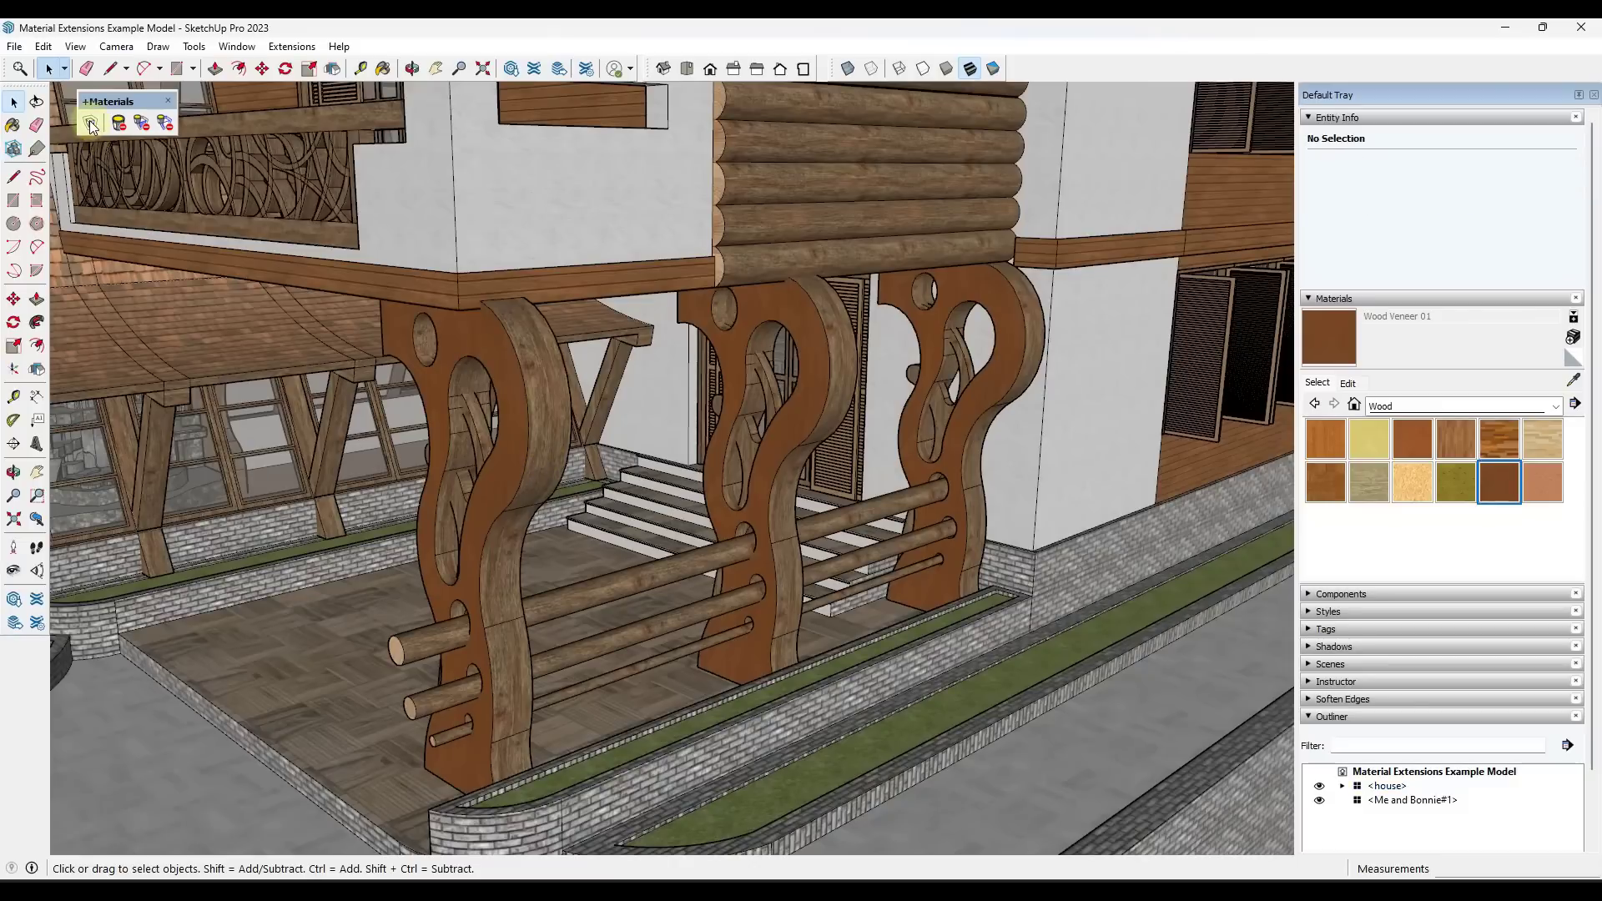
pyautogui.click(92, 125)
pyautogui.click(526, 325)
pyautogui.click(547, 399)
pyautogui.click(548, 421)
pyautogui.click(547, 448)
pyautogui.click(539, 502)
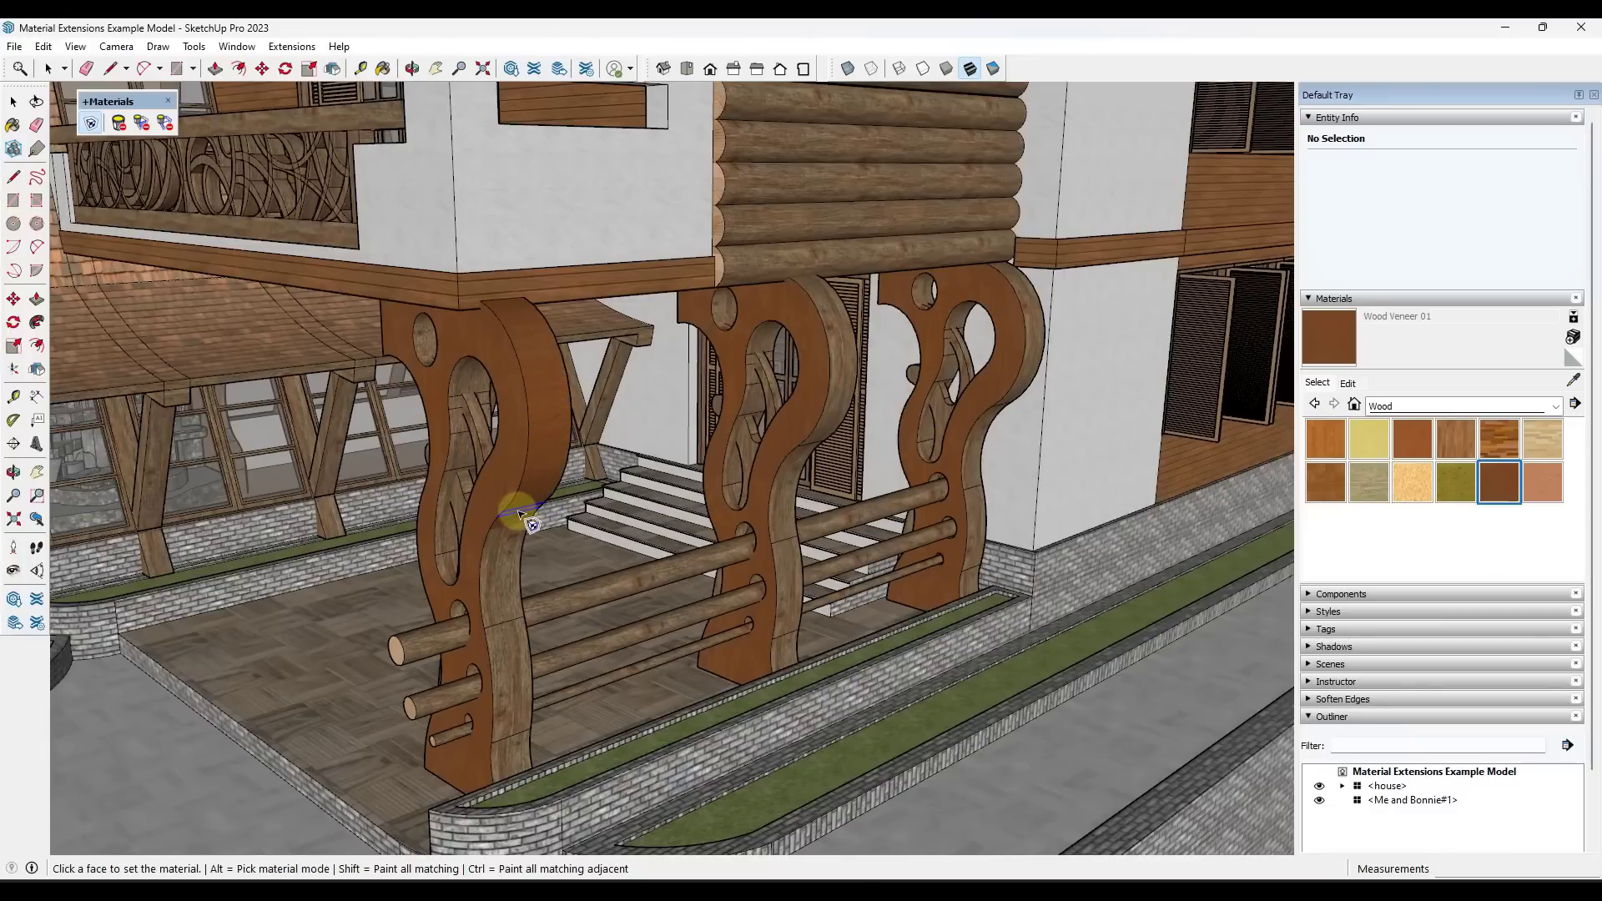
pyautogui.click(510, 575)
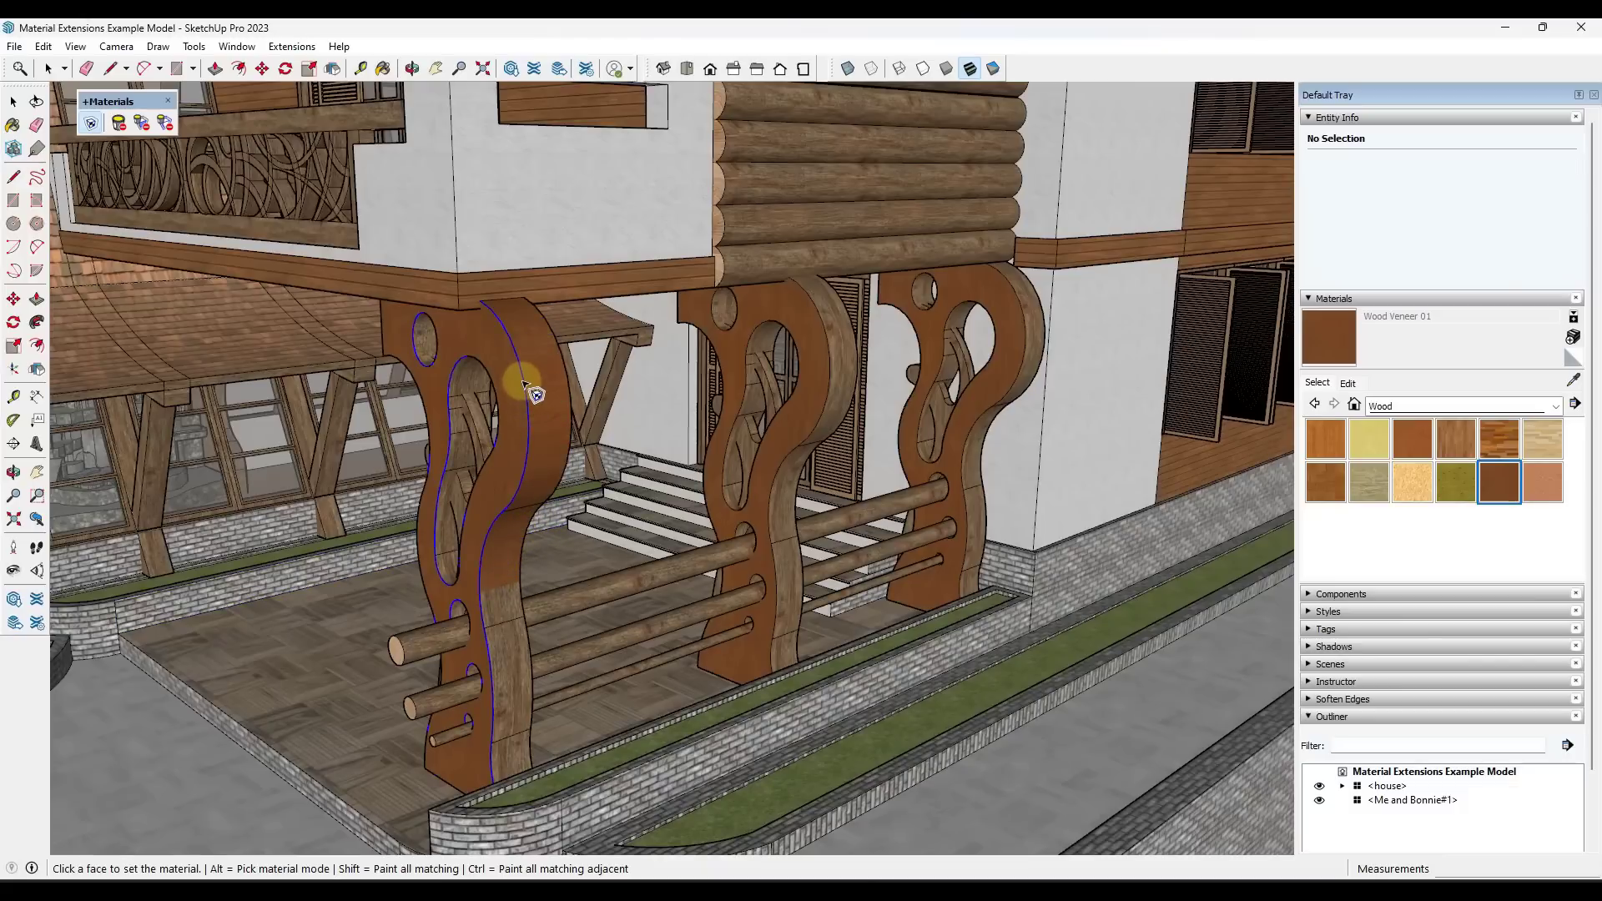
pyautogui.press('space')
# - Recursively remove all materials from the whole house component, and undo the removal
pyautogui.moveTo(396, 337); pyautogui.dragTo(454, 332, button='middle')
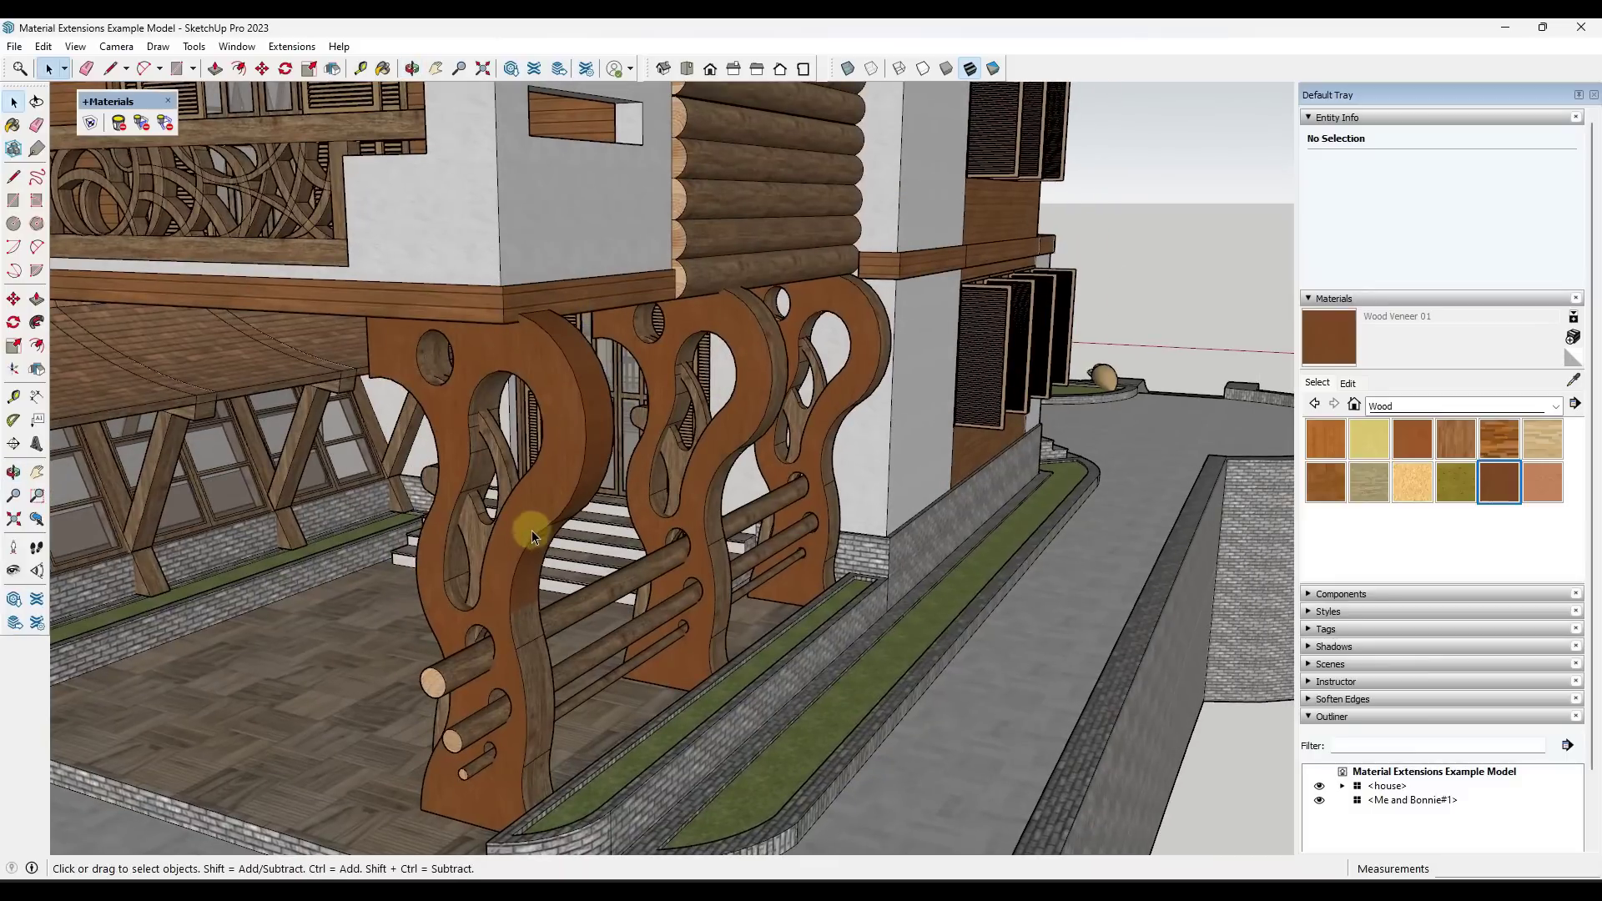
pyautogui.moveTo(597, 442); pyautogui.dragTo(549, 441, button='middle')
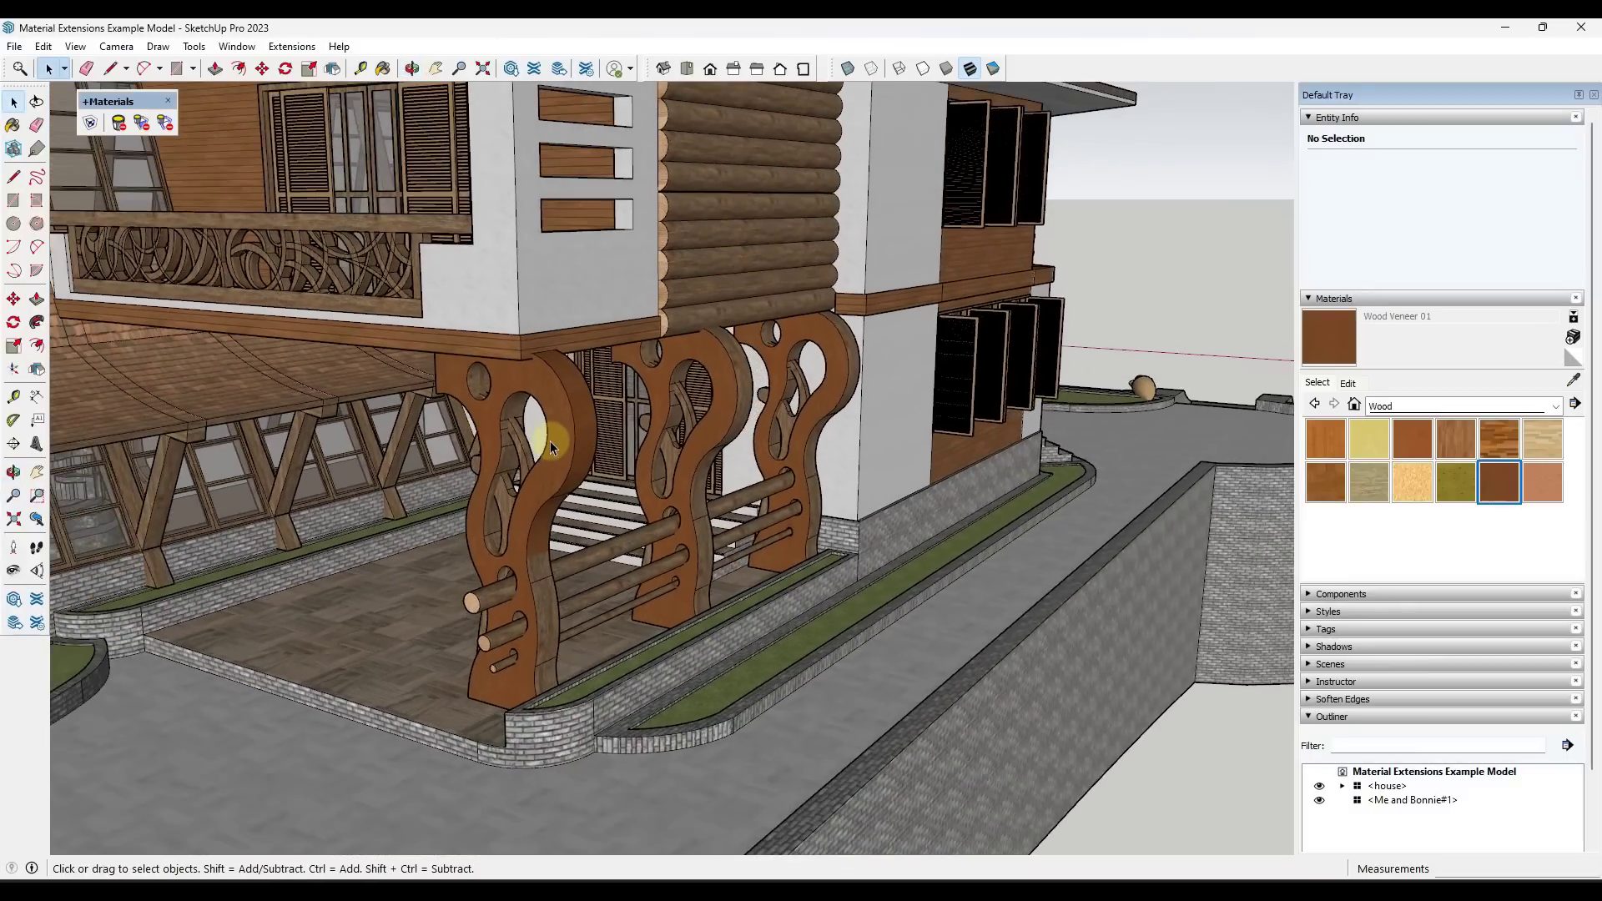
pyautogui.click(119, 124)
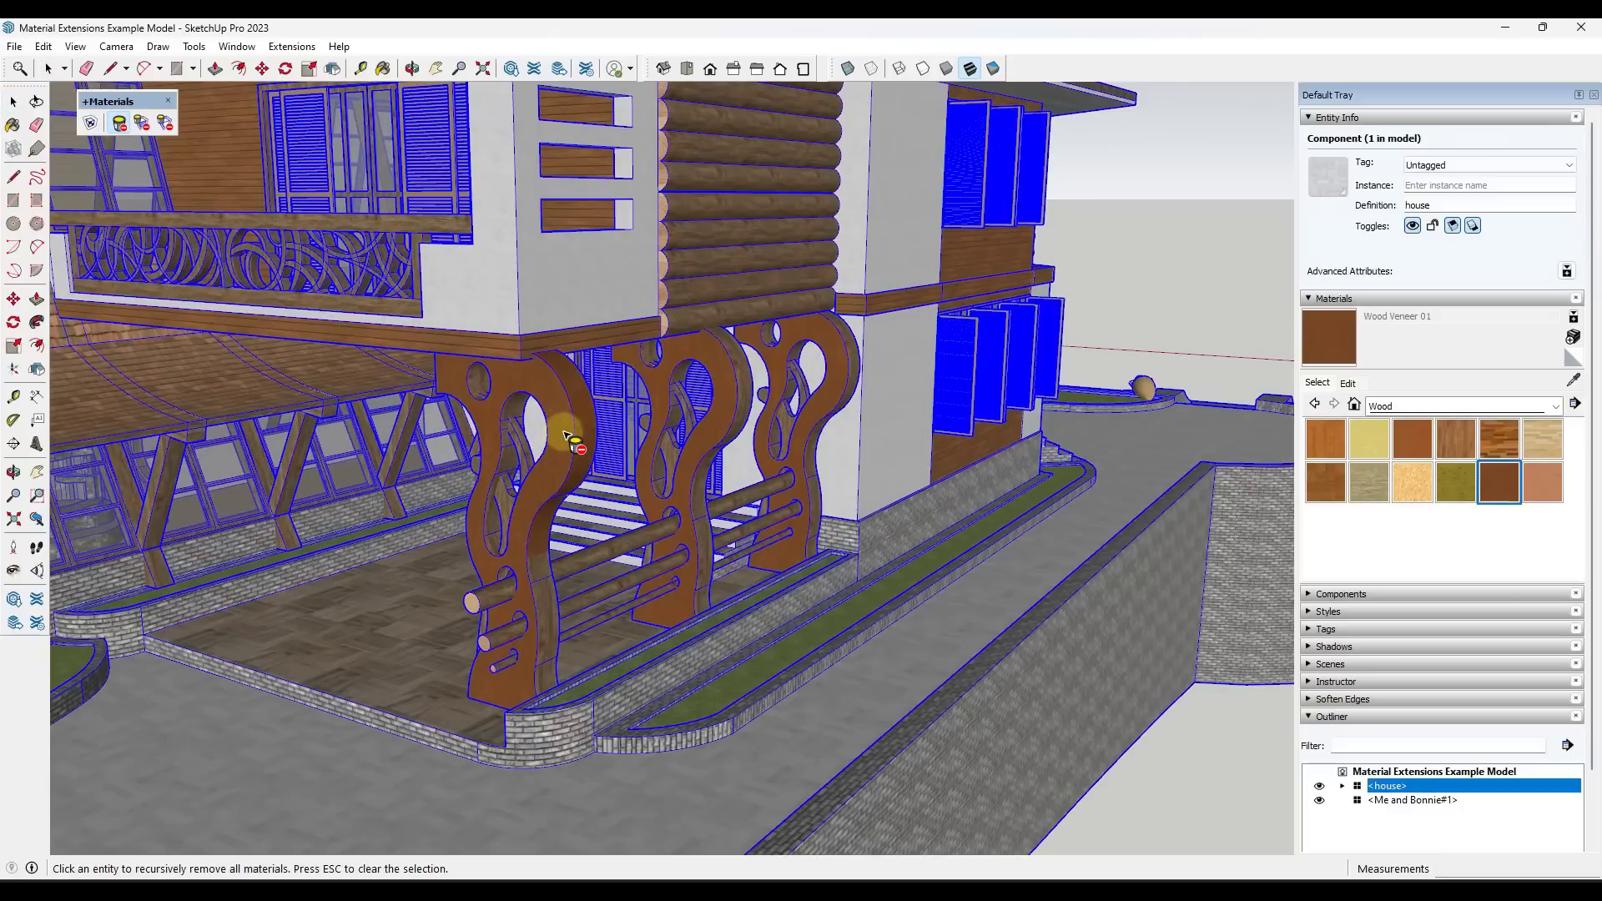
pyautogui.click(566, 433)
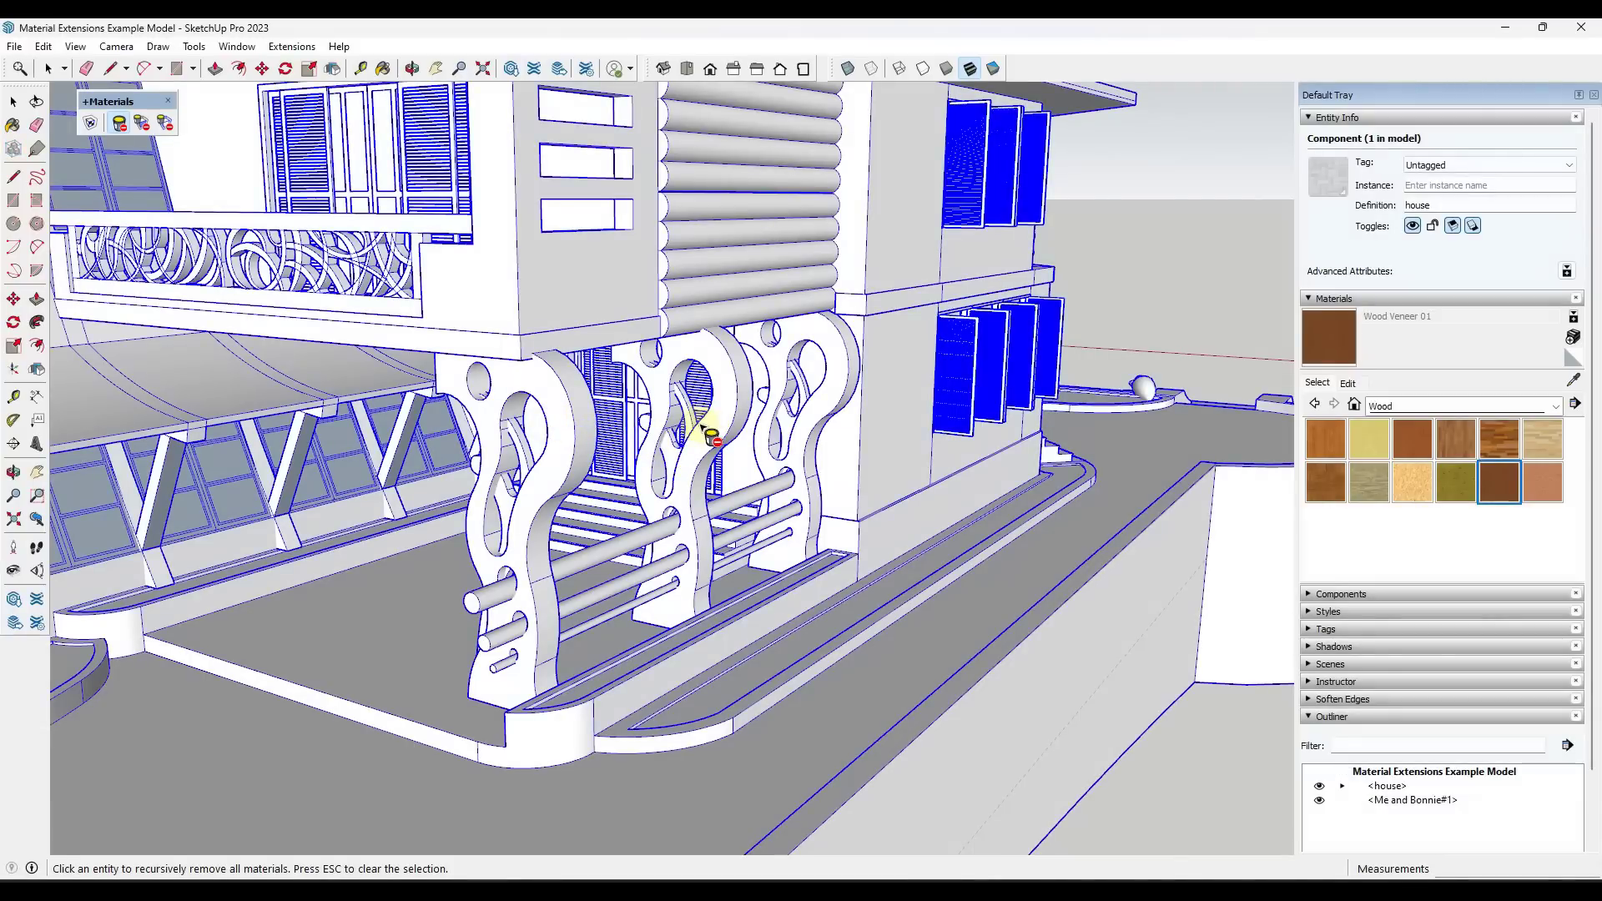
pyautogui.hotkey('ctrl', 'z')
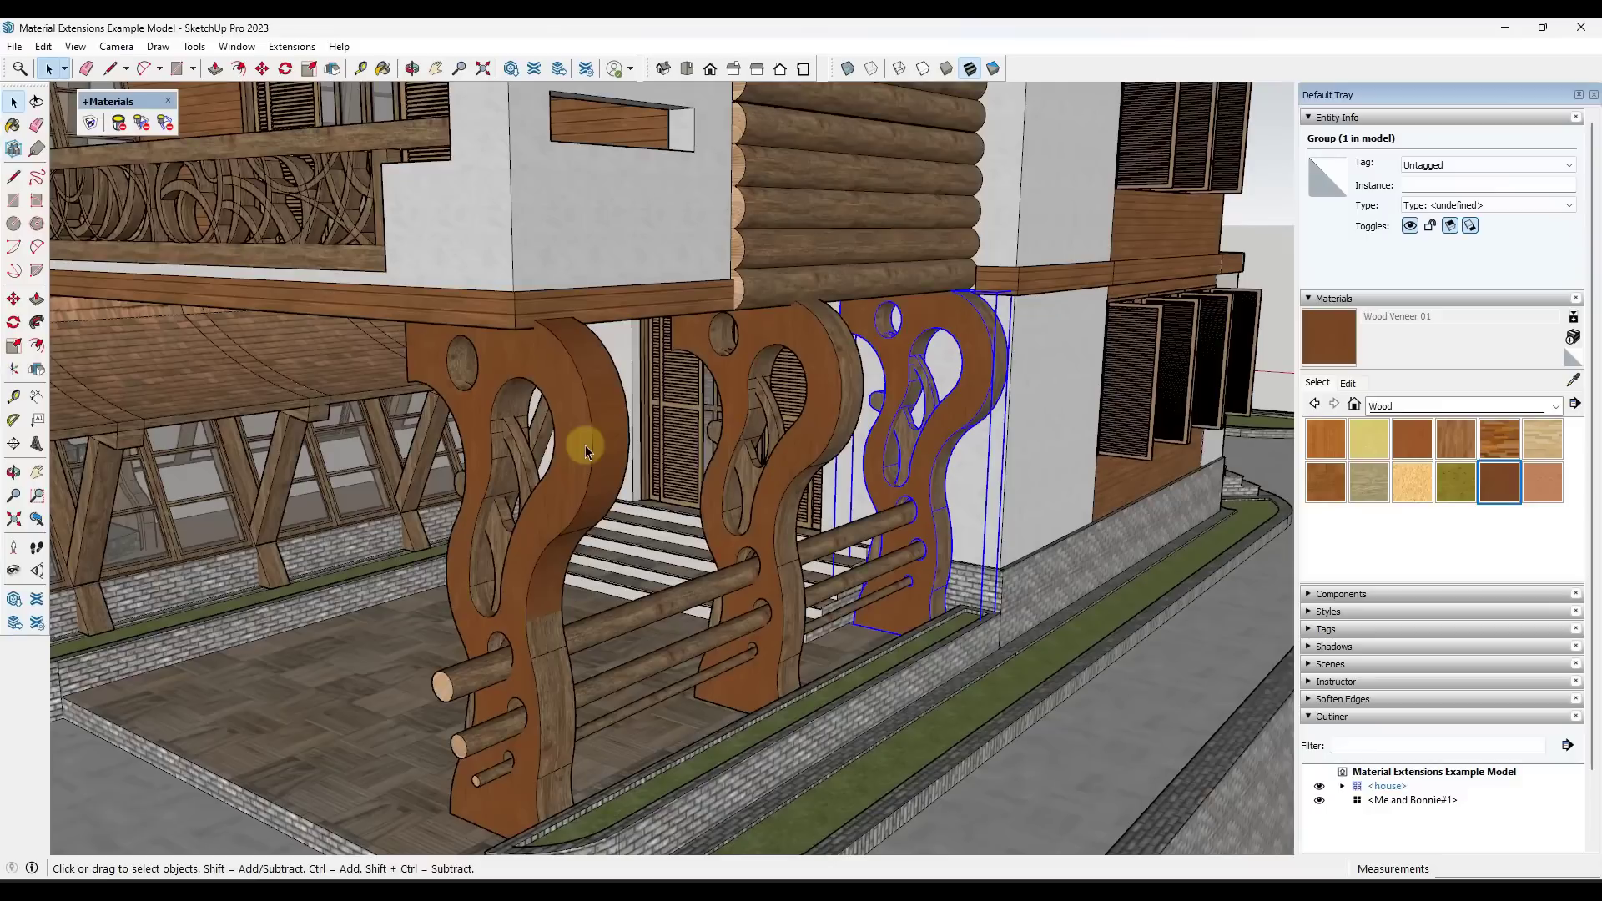
# - Remove the edge and face materials from the three carved porch column groups with the +Materials unpaint tool
pyautogui.click(573, 440)
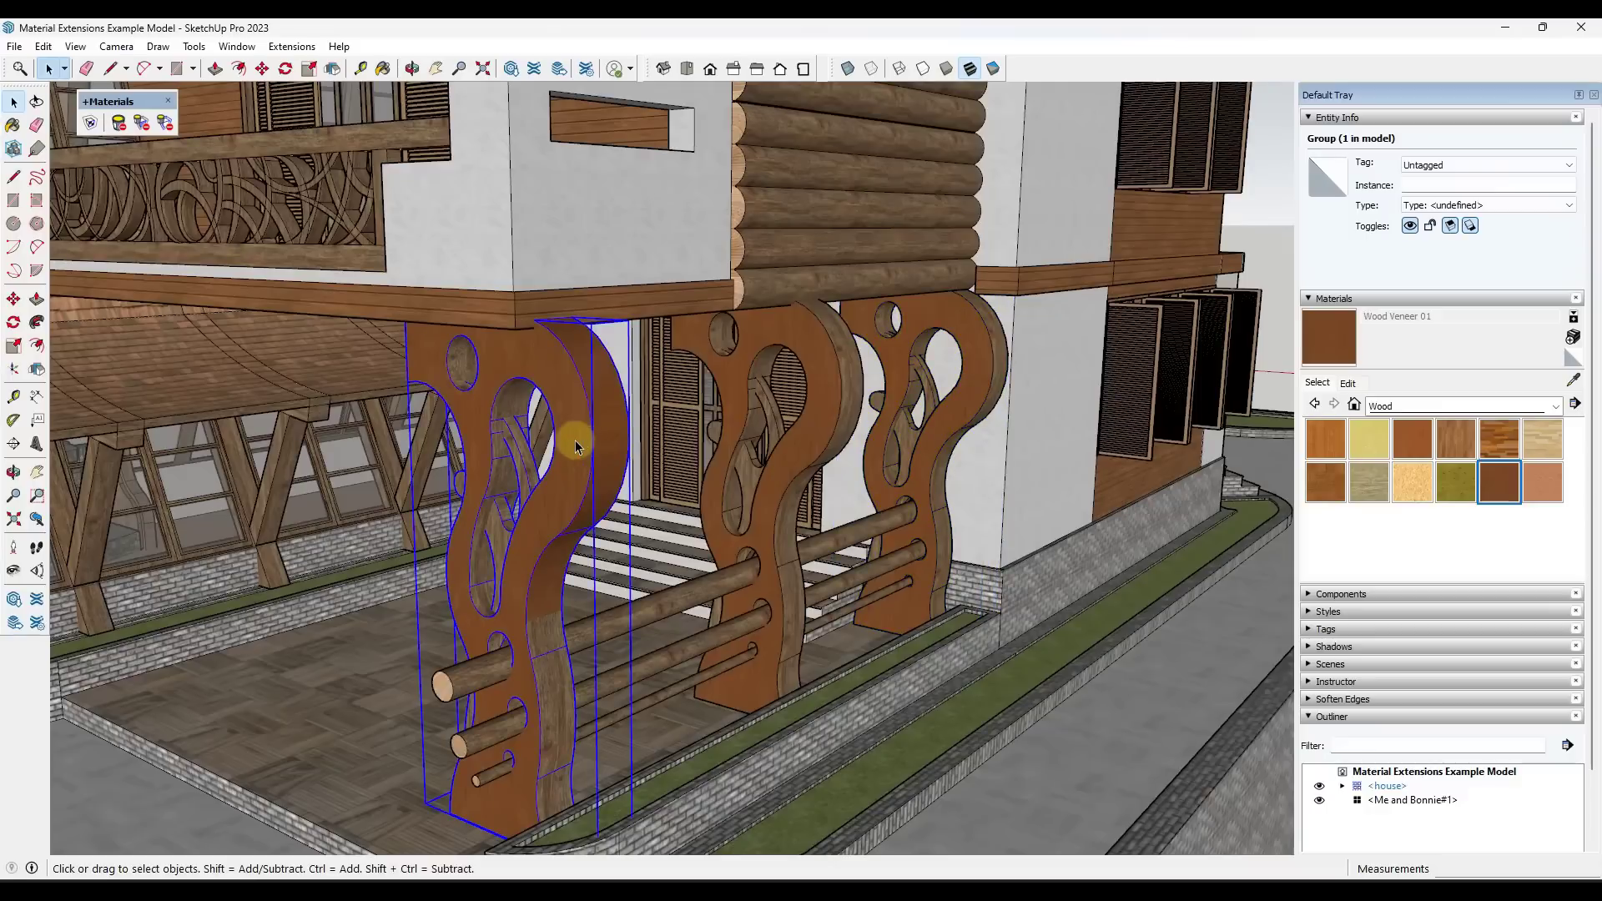
pyautogui.scroll(3, 601, 429)
pyautogui.scroll(-3, 600, 360)
pyautogui.scroll(3, 555, 465)
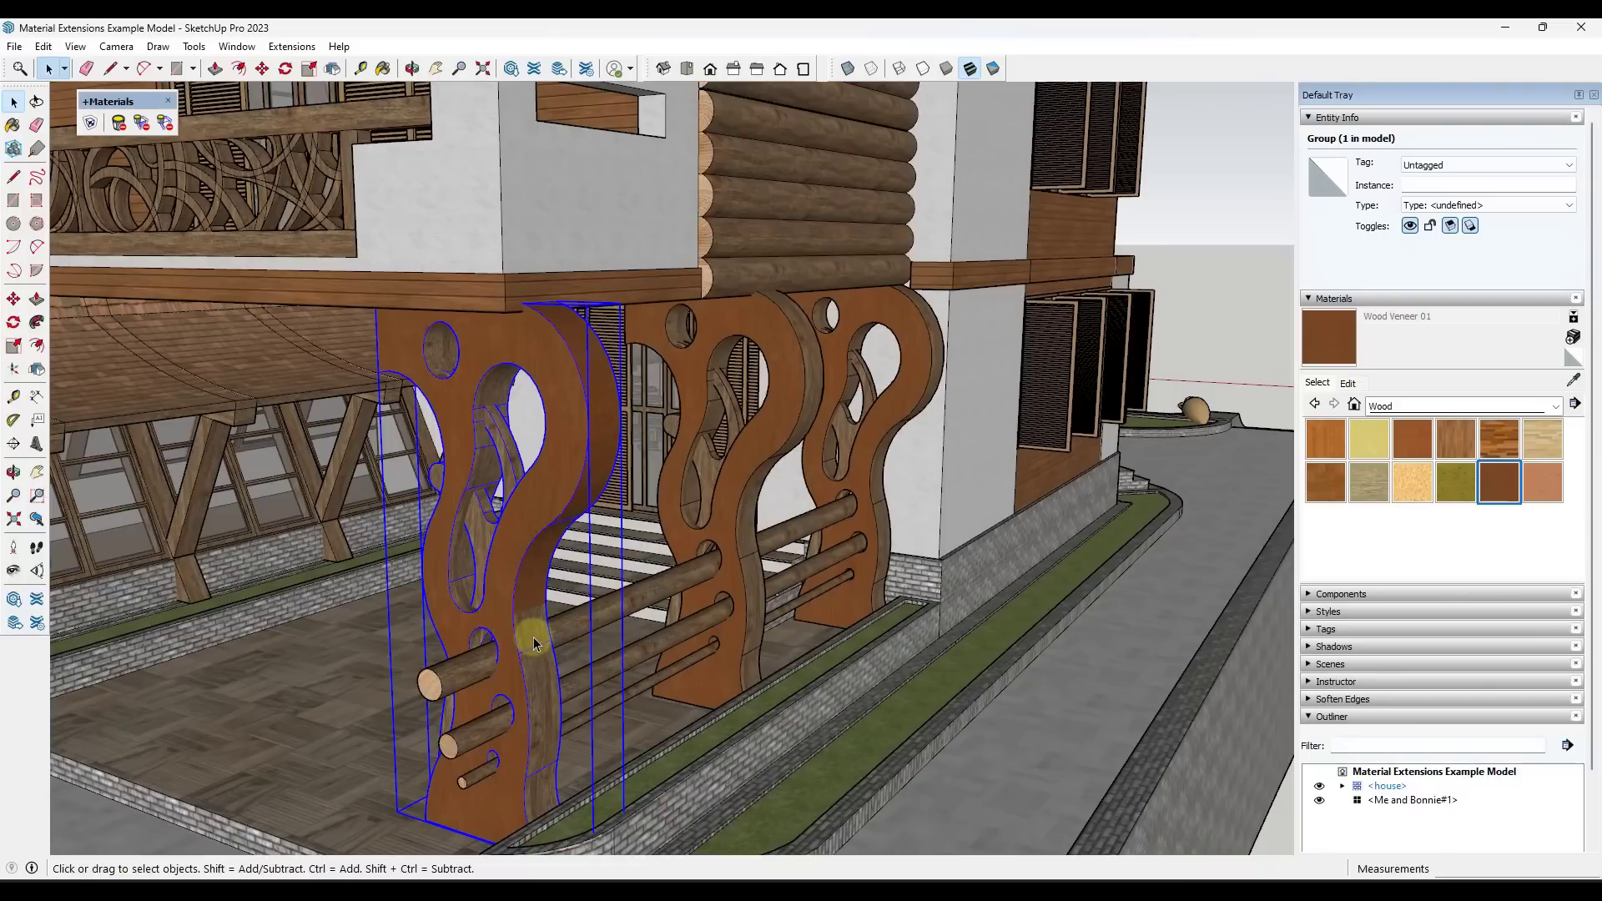
pyautogui.click(156, 125)
pyautogui.click(741, 344)
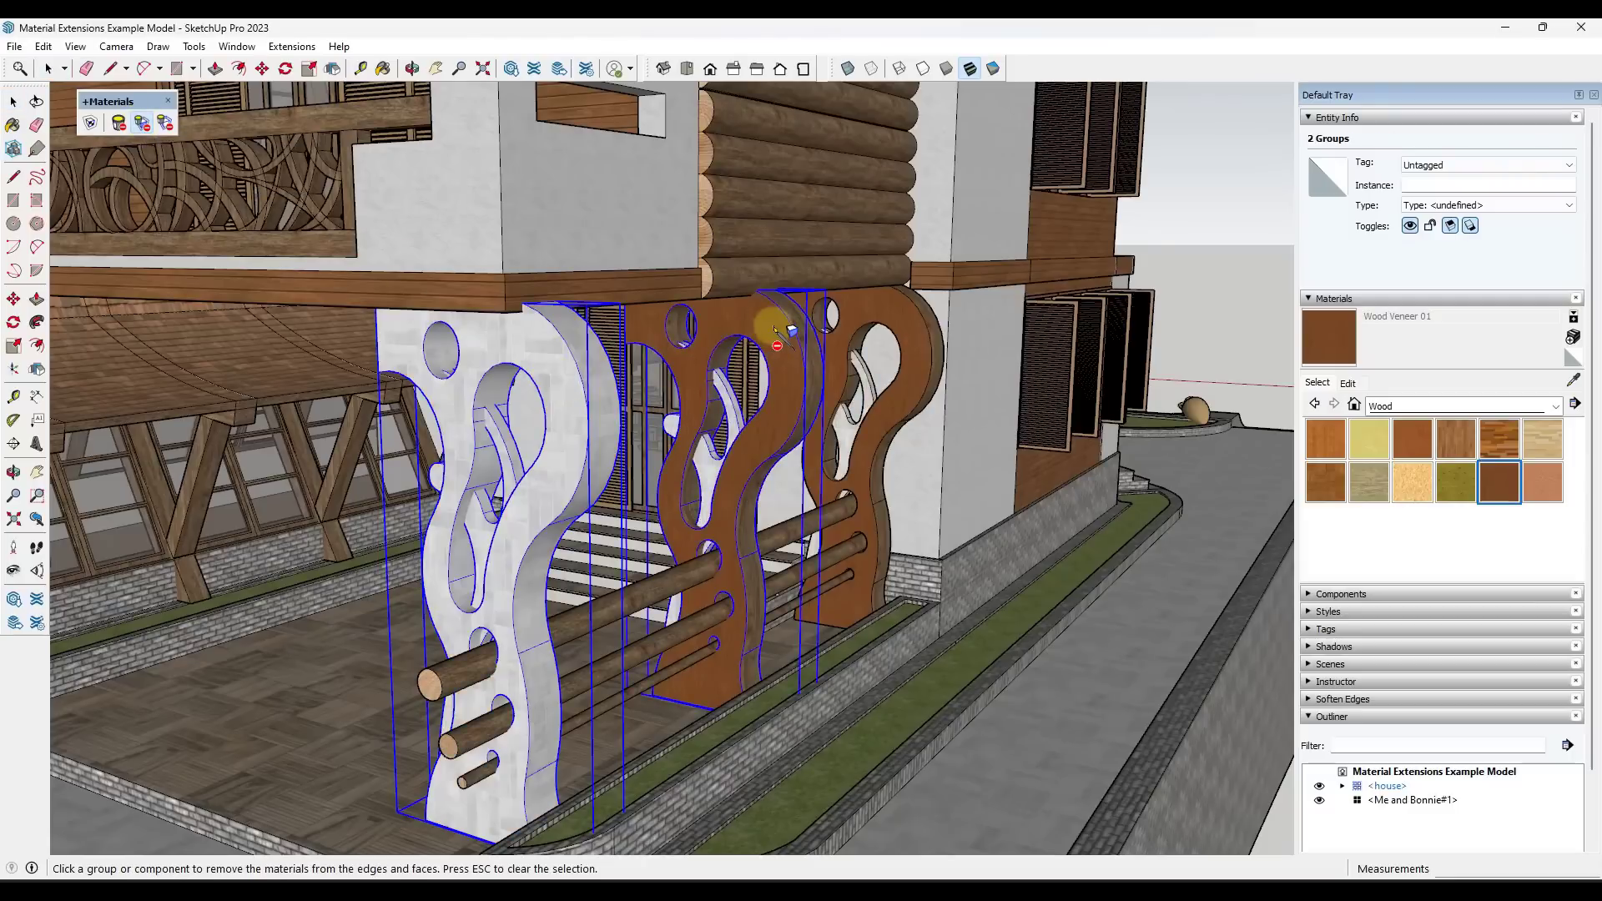
pyautogui.click(912, 349)
pyautogui.click(861, 399)
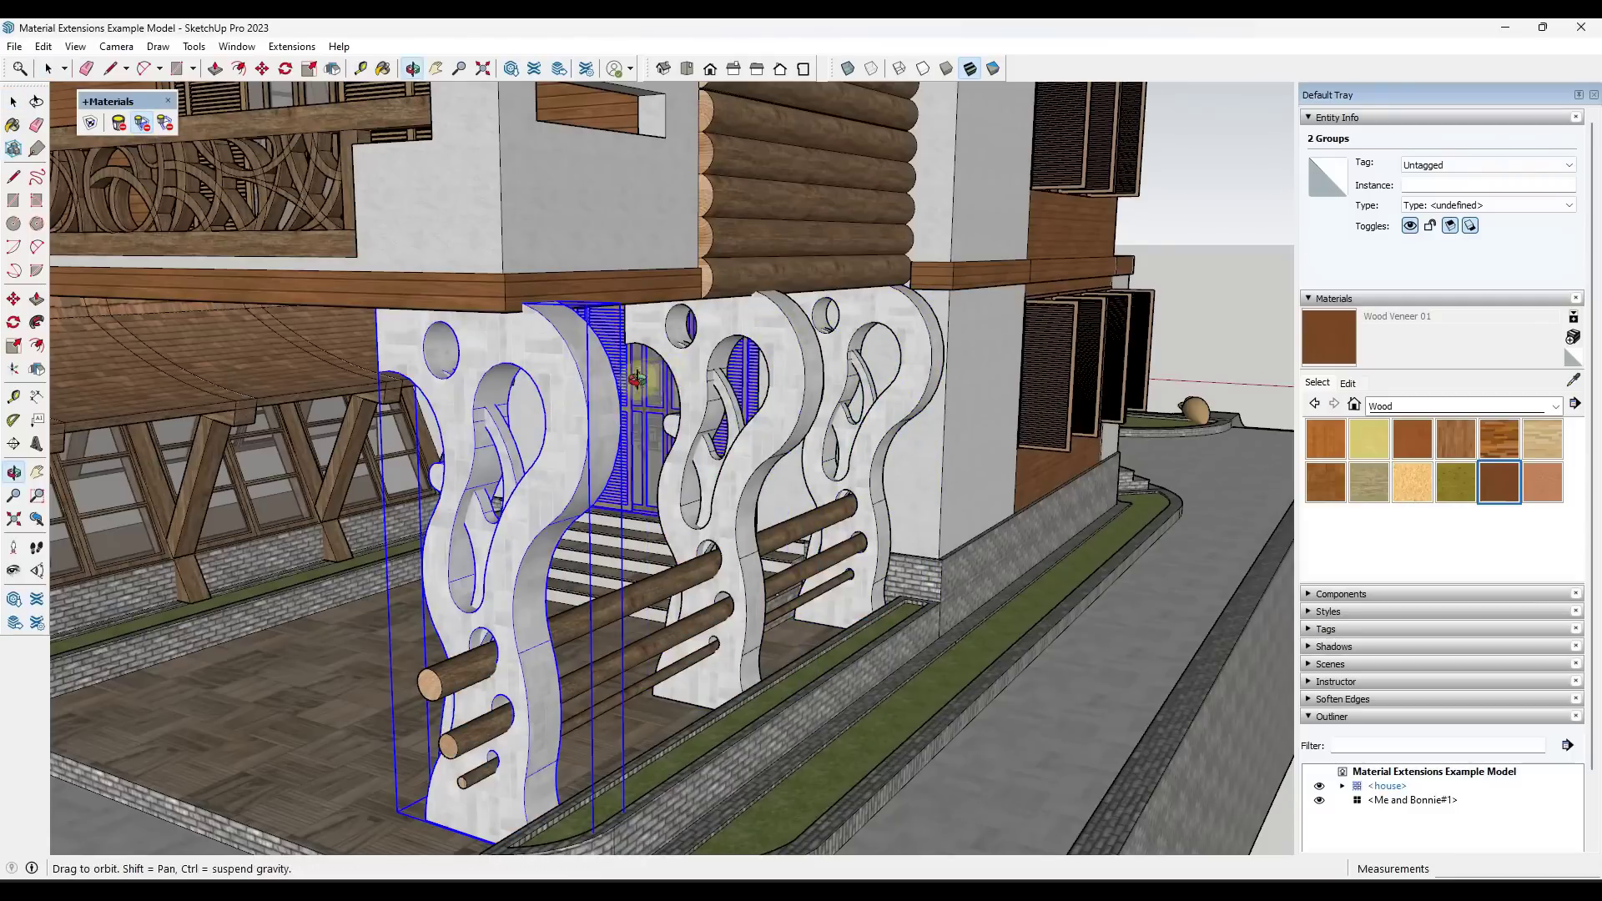
# - Paint the three carved porch column groups with the Default material
pyautogui.moveTo(868, 409); pyautogui.dragTo(501, 424, button='middle')
pyautogui.press('space')
pyautogui.click(517, 428)
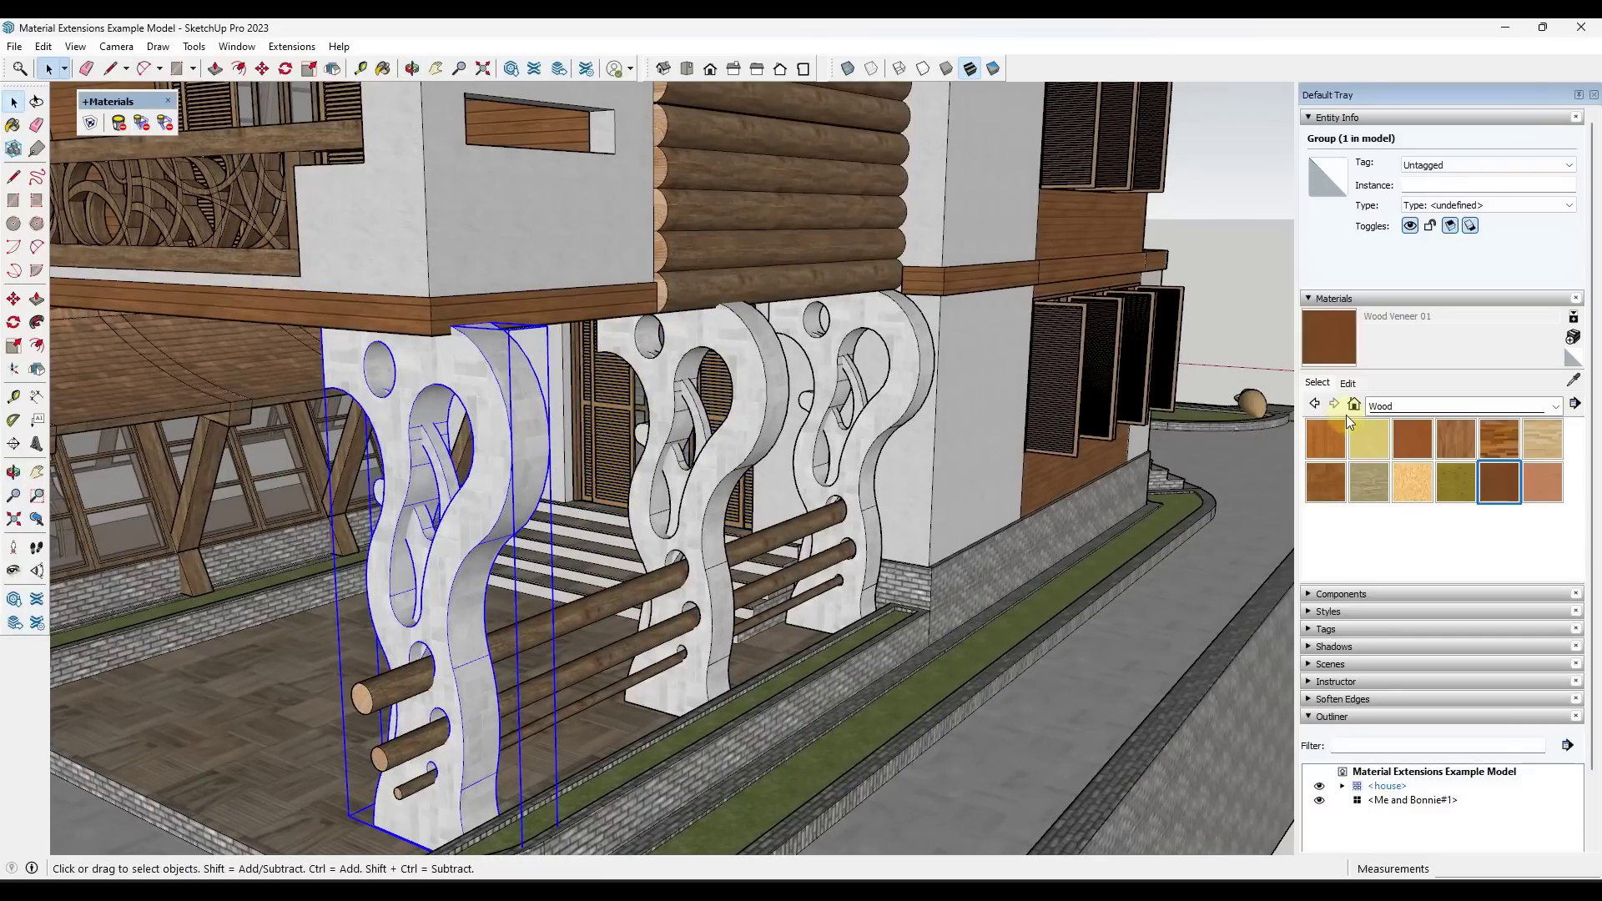
pyautogui.hotkey('ctrl', 't')
pyautogui.hotkey('ctrl', 'z')
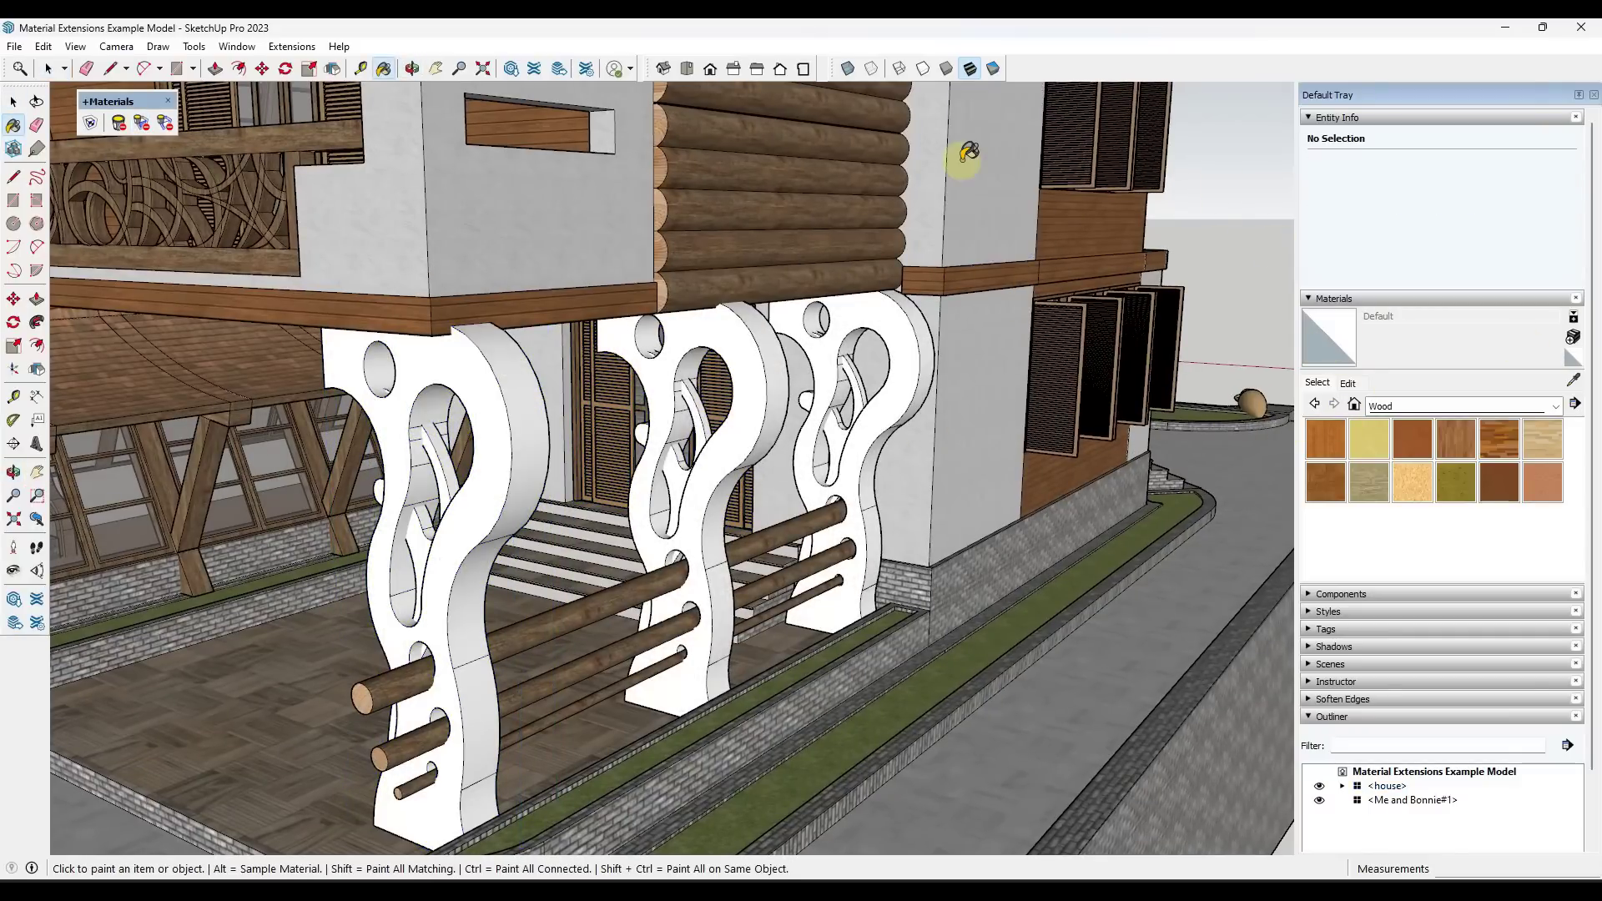
# - Apply Wood Veneer 01 to each of the three carved porch columns as whole groups
pyautogui.click(493, 399)
pyautogui.doubleClick(496, 392)
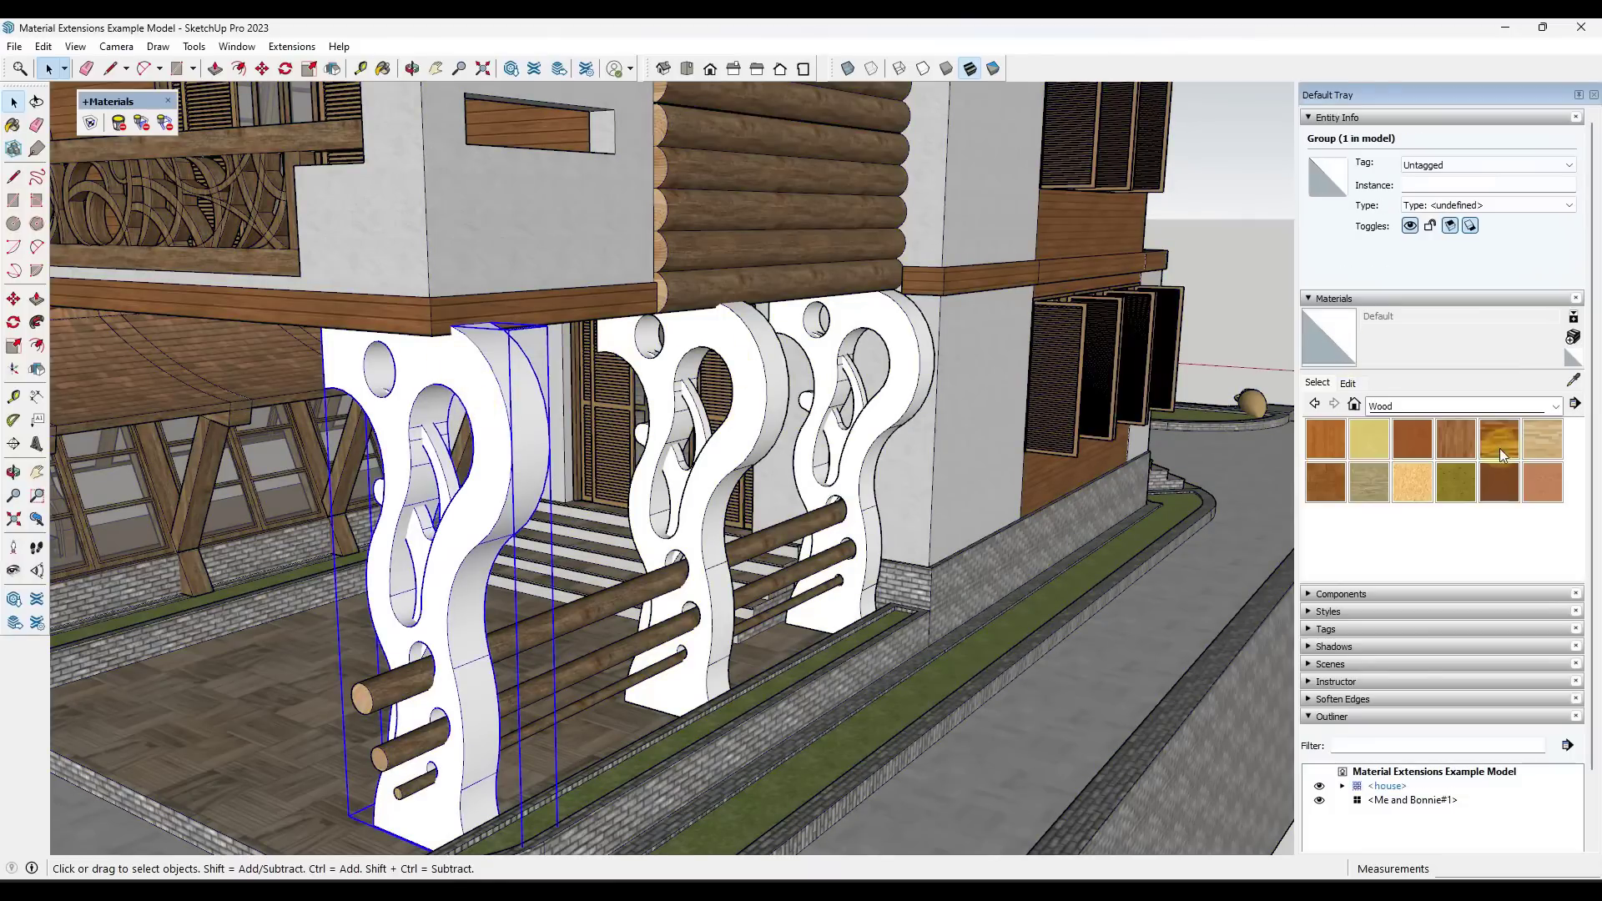
pyautogui.click(1500, 482)
pyautogui.click(493, 403)
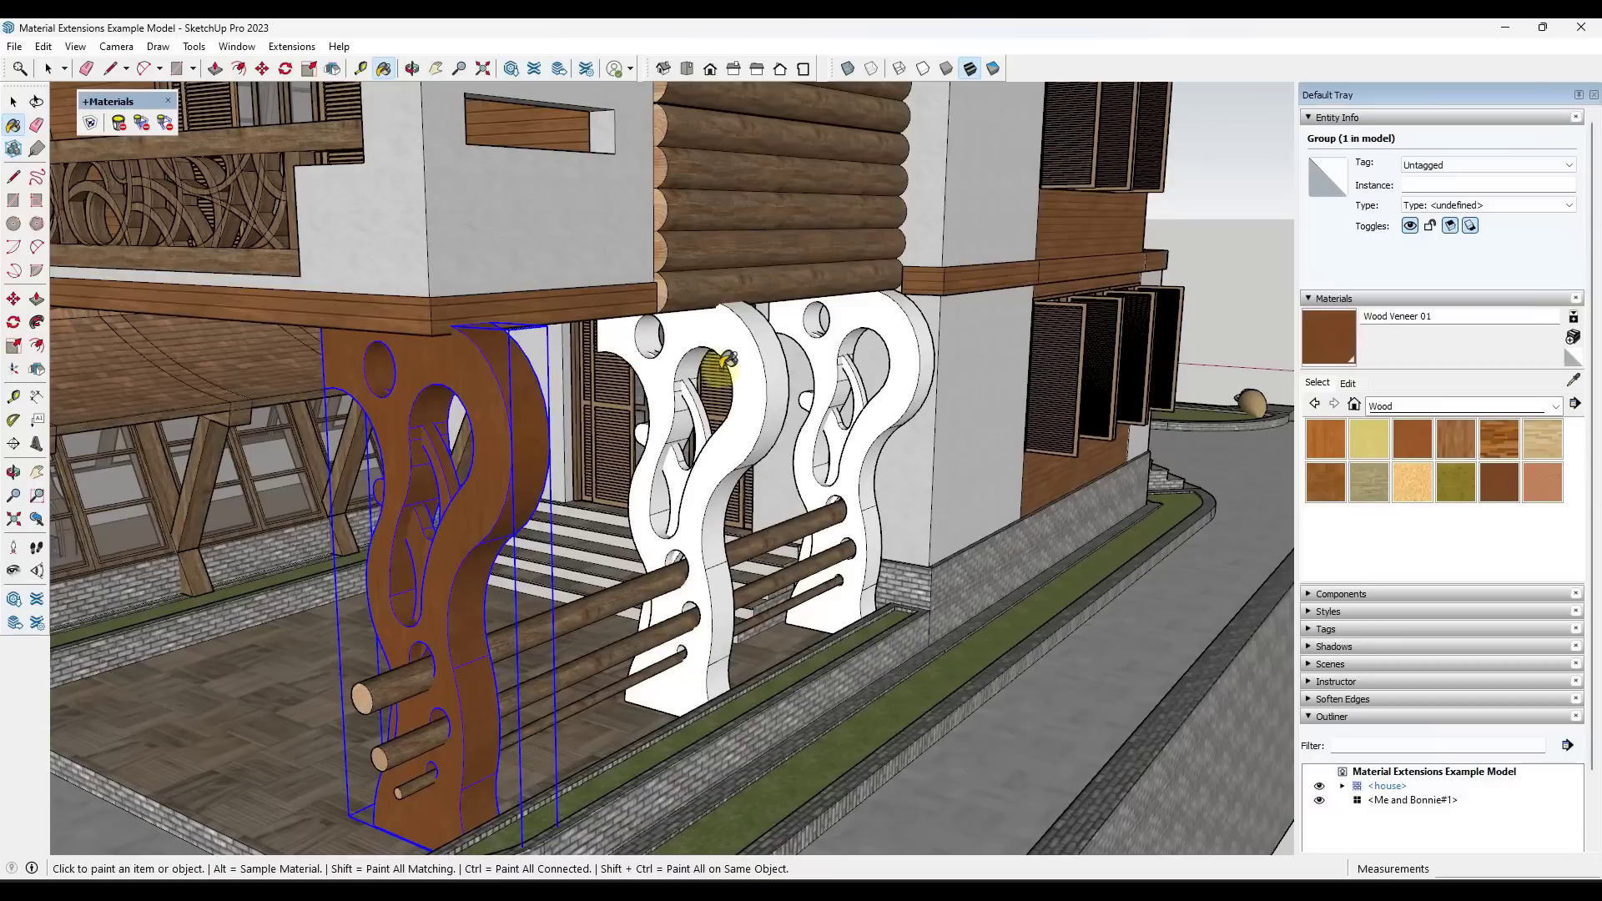
pyautogui.click(758, 349)
pyautogui.click(898, 330)
pyautogui.press('space')
pyautogui.moveTo(901, 346)
pyautogui.mouseDown(button='middle')
pyautogui.moveTo(564, 521)
pyautogui.moveTo(565, 458)
pyautogui.moveTo(496, 358)
pyautogui.mouseUp(button='middle')
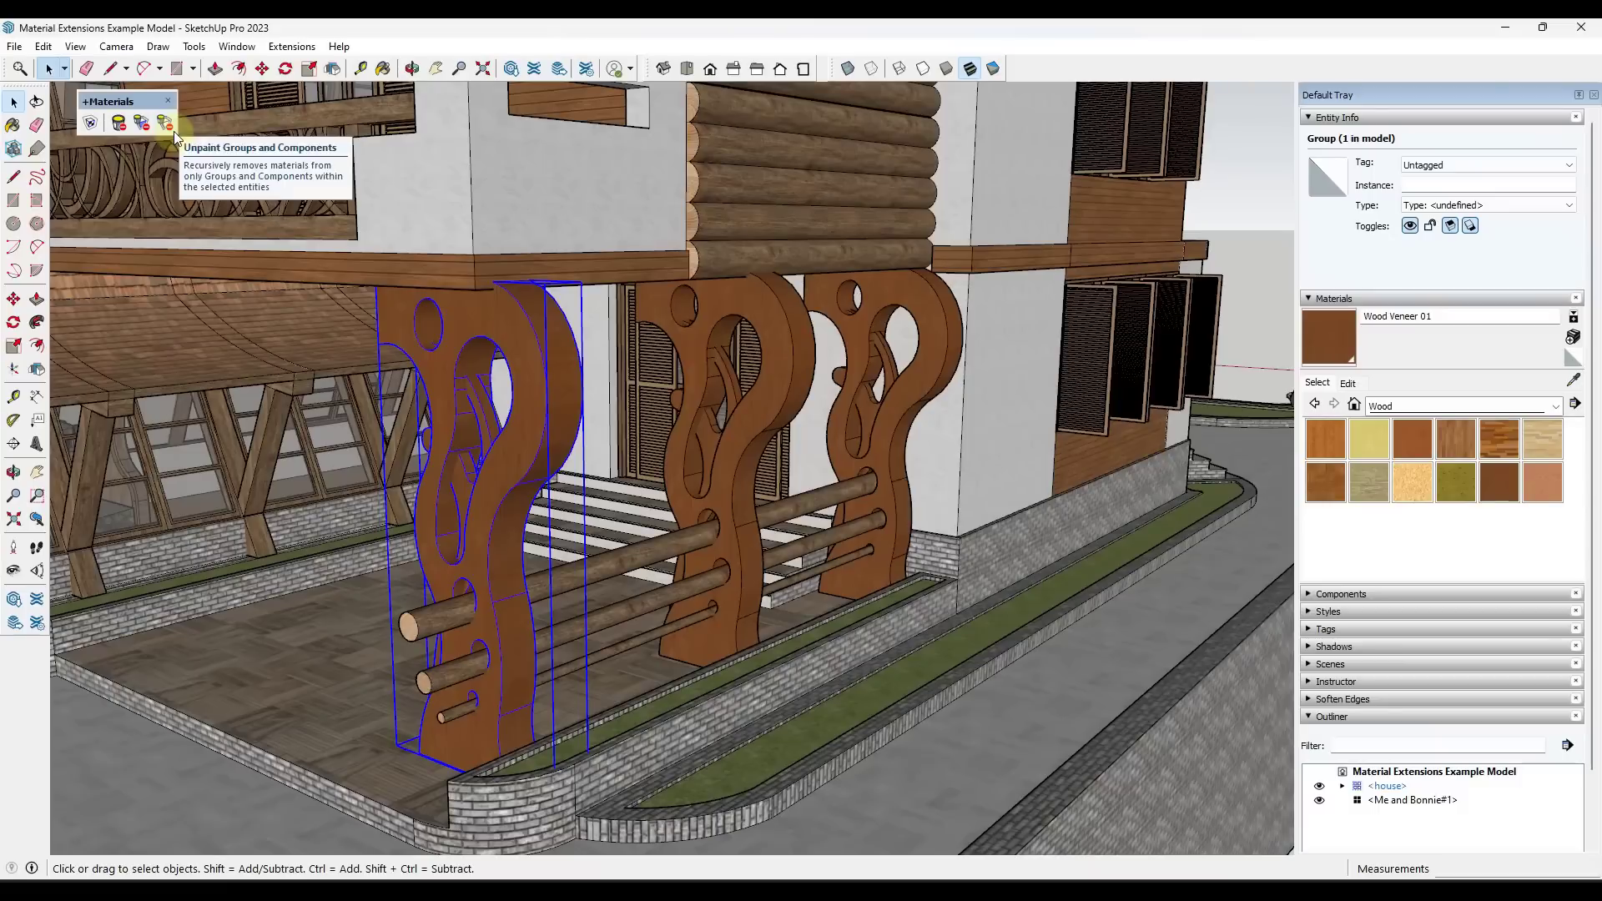
pyautogui.scroll(-3, 617, 401)
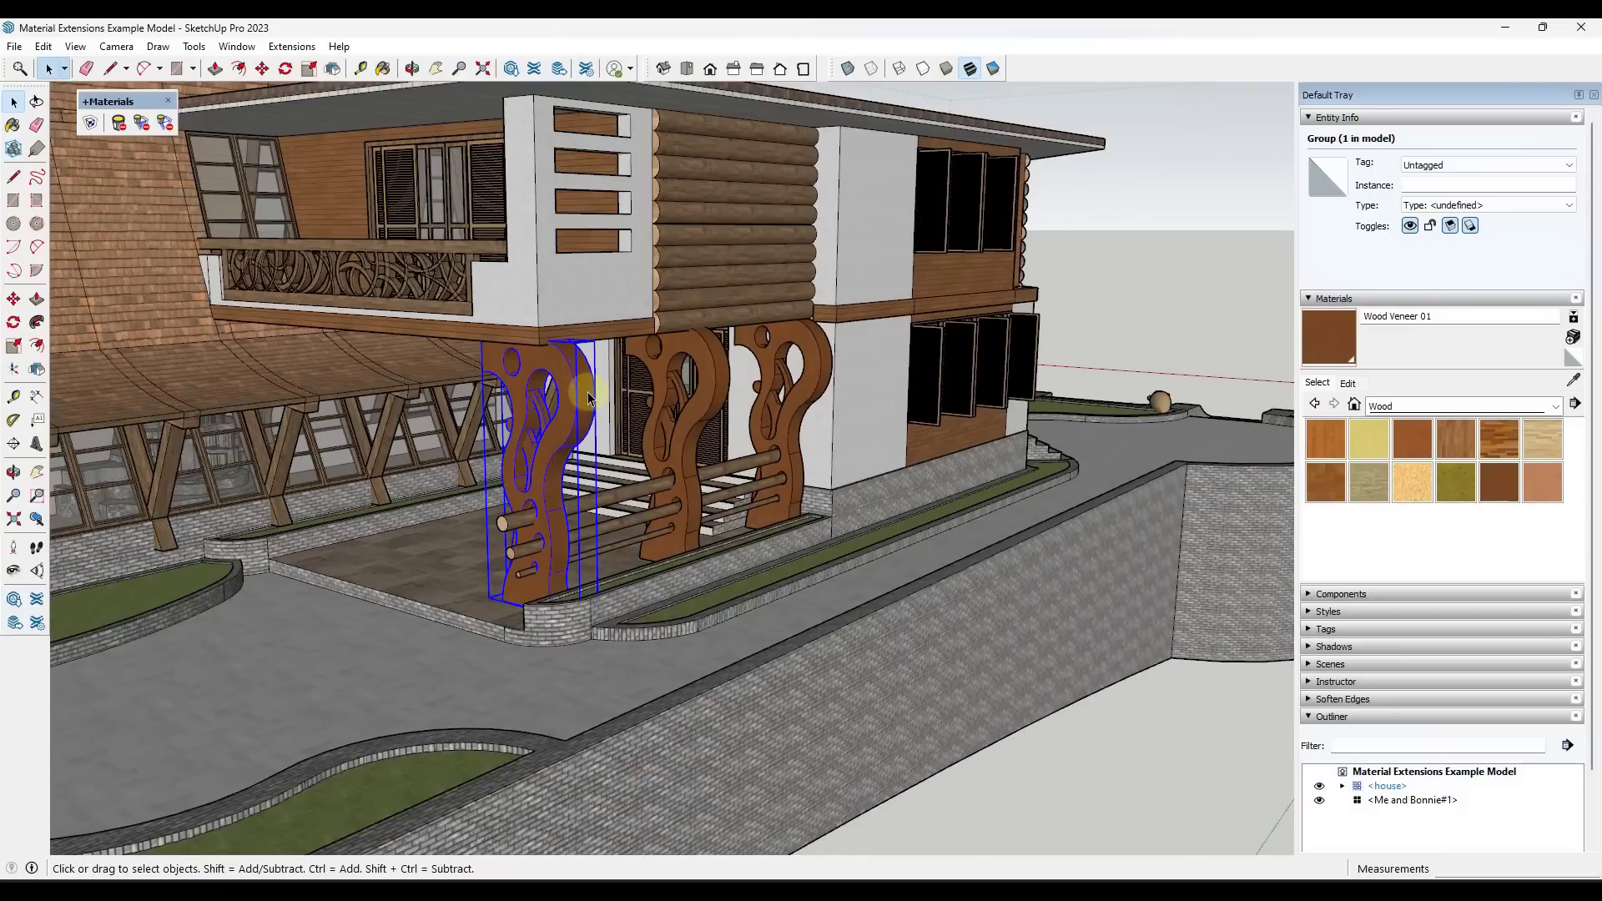
pyautogui.scroll(1, 659, 313)
pyautogui.scroll(3, 635, 259)
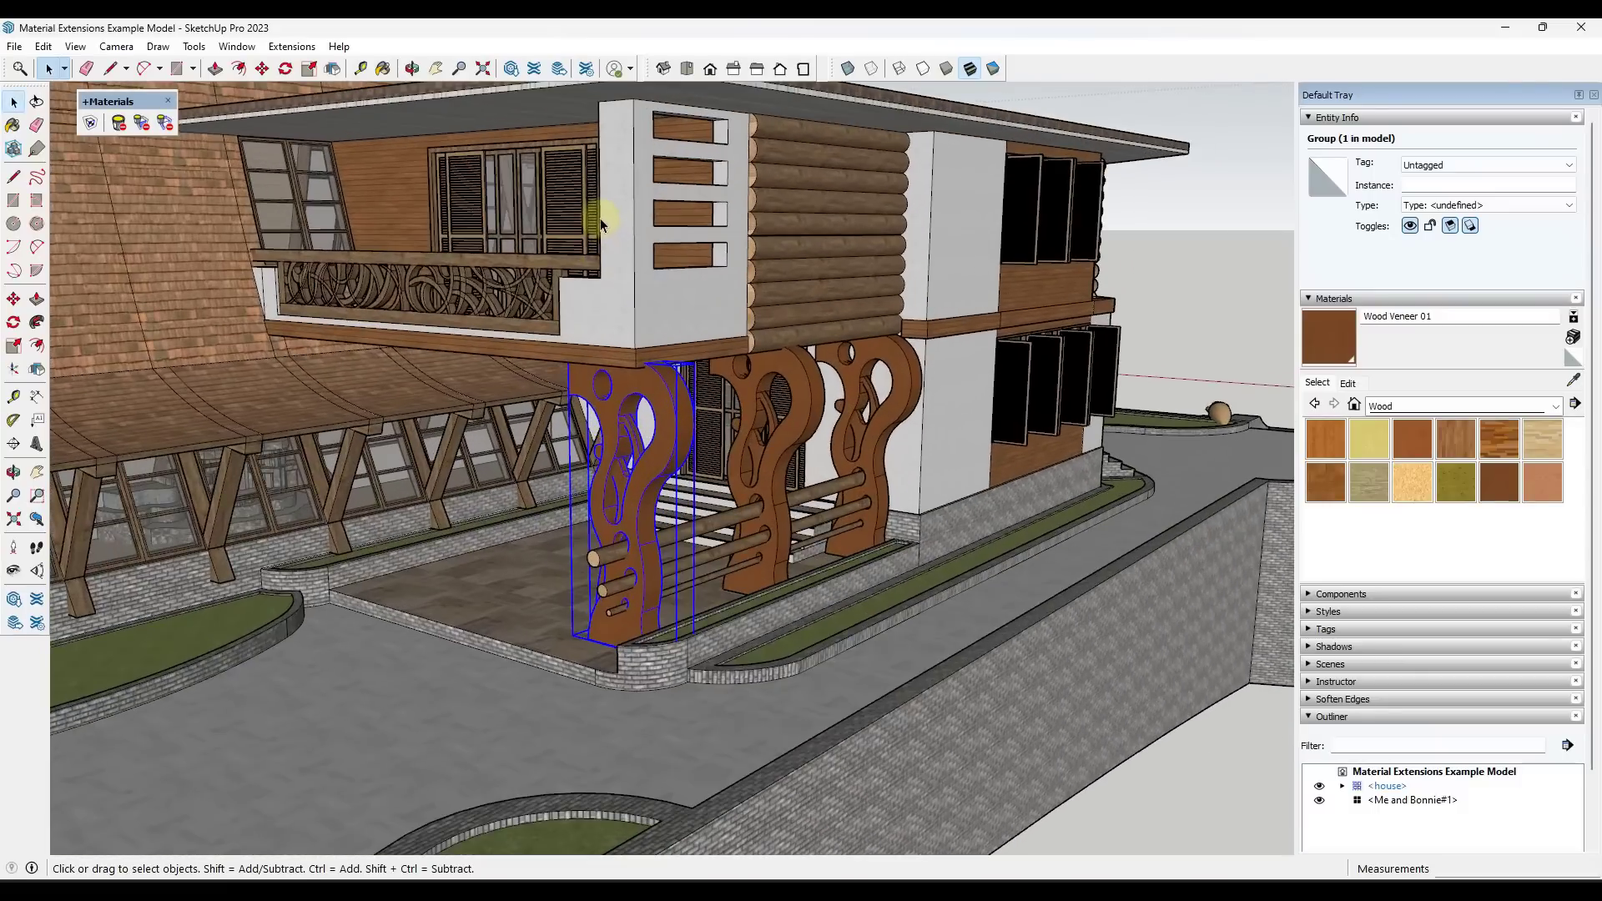
pyautogui.moveTo(587, 220)
pyautogui.mouseDown(button='middle')
pyautogui.moveTo(667, 275)
pyautogui.moveTo(690, 257)
pyautogui.moveTo(791, 328)
pyautogui.mouseUp(button='middle')
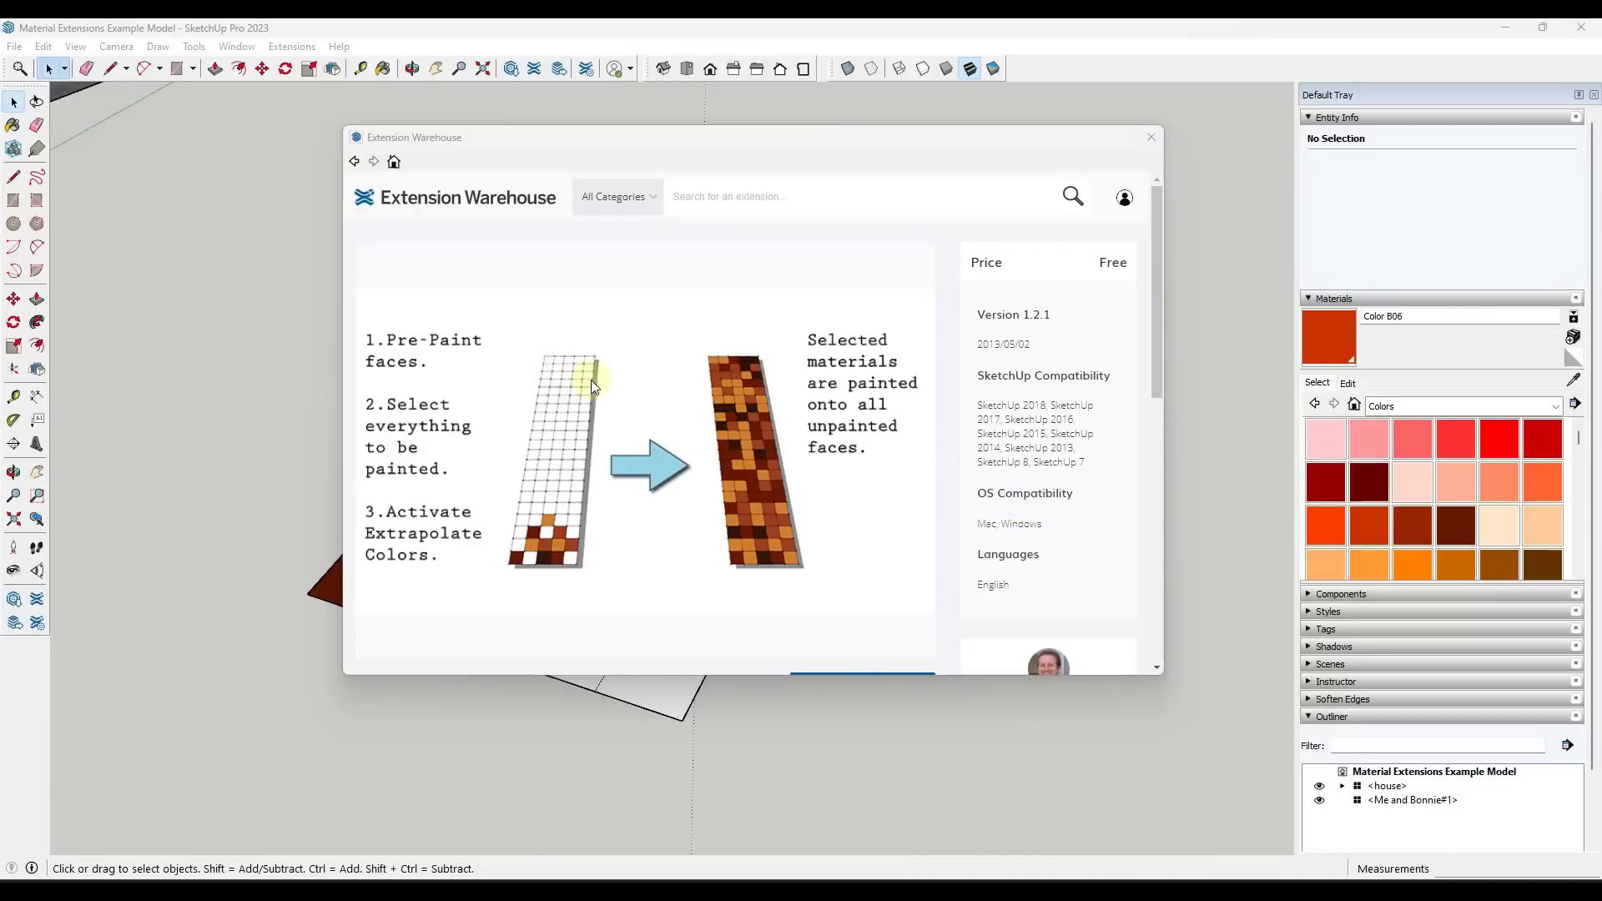
# - Review the CLF Extrapolate Colors preview image and description in the Extension Warehouse, and close the page
pyautogui.scroll(-3, 605, 374)
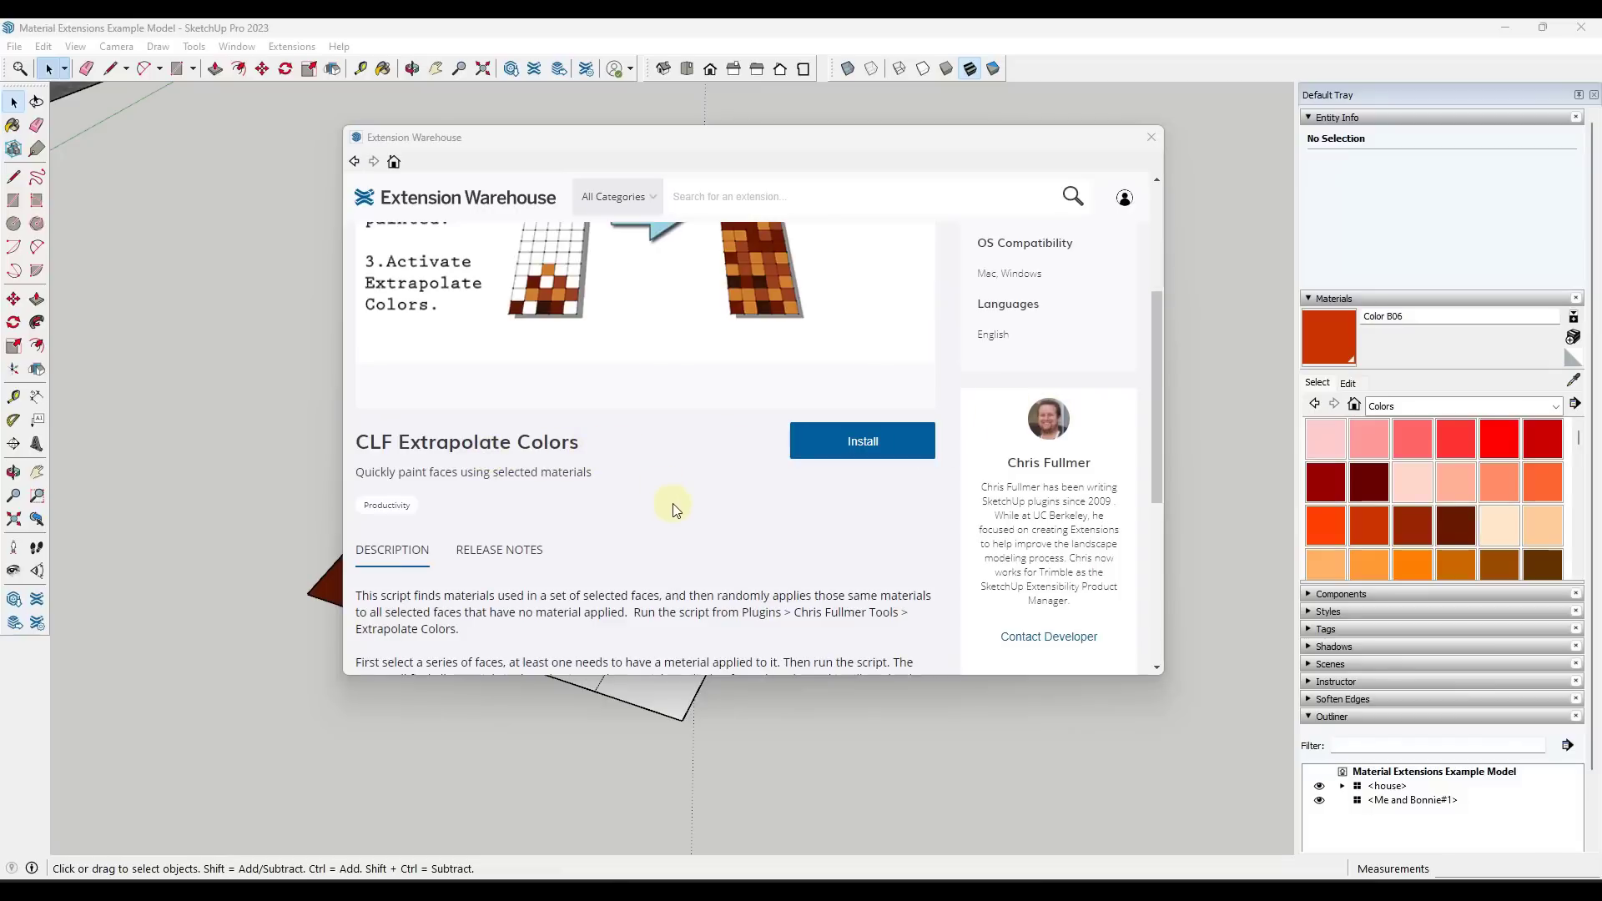
pyautogui.scroll(3, 676, 514)
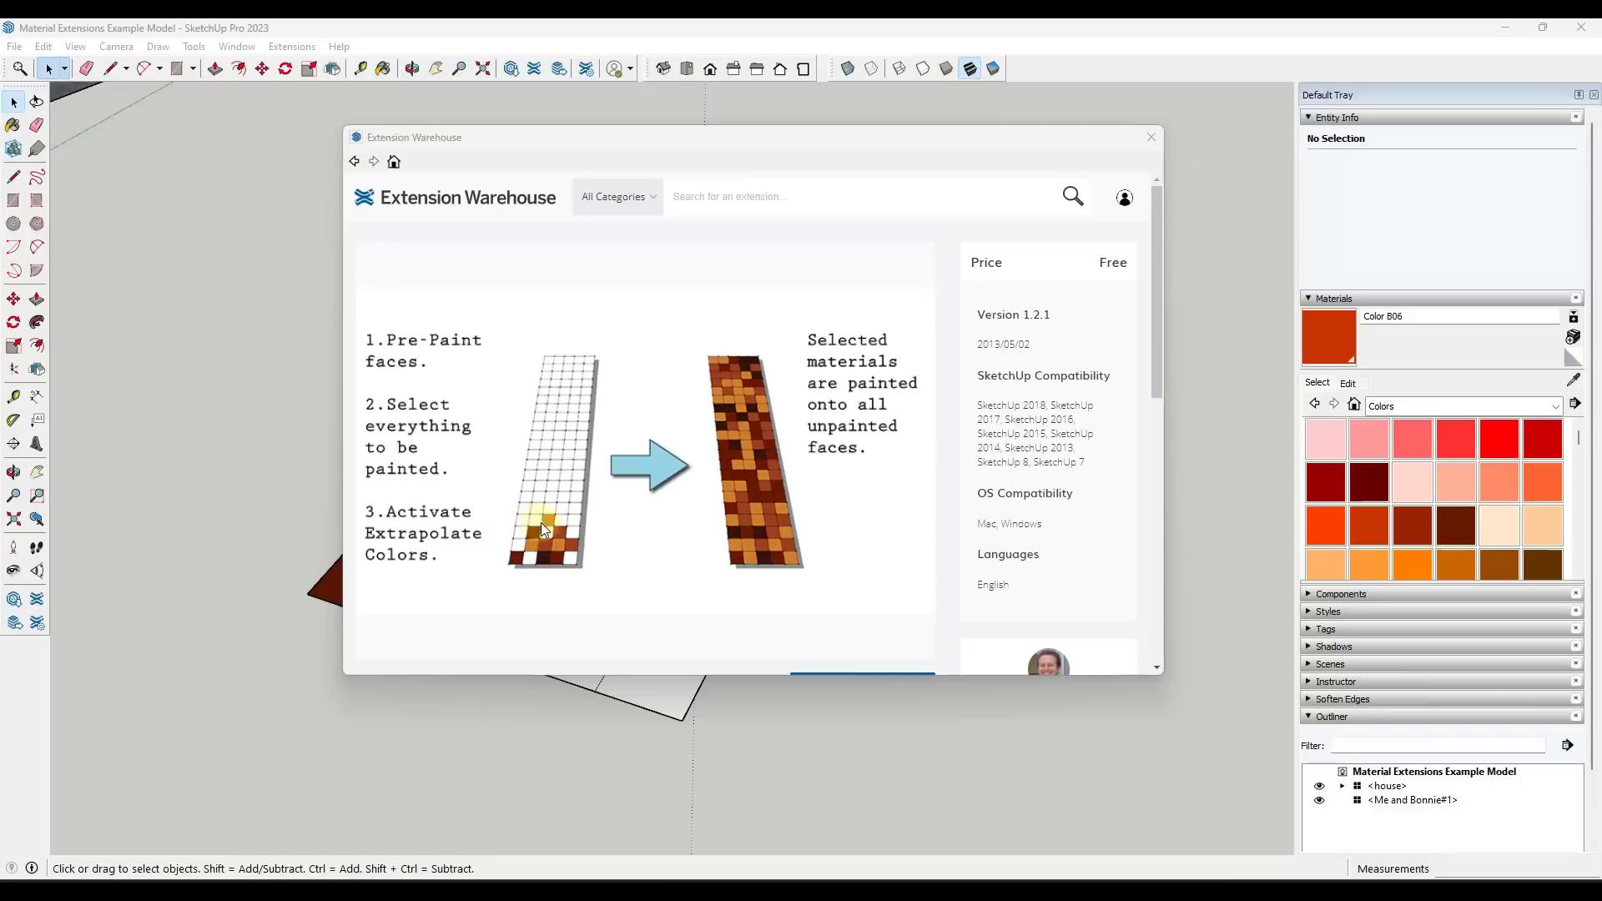
pyautogui.moveTo(678, 144)
pyautogui.mouseDown()
pyautogui.moveTo(1405, 130)
pyautogui.moveTo(555, 132)
pyautogui.moveTo(577, 144)
pyautogui.mouseUp()
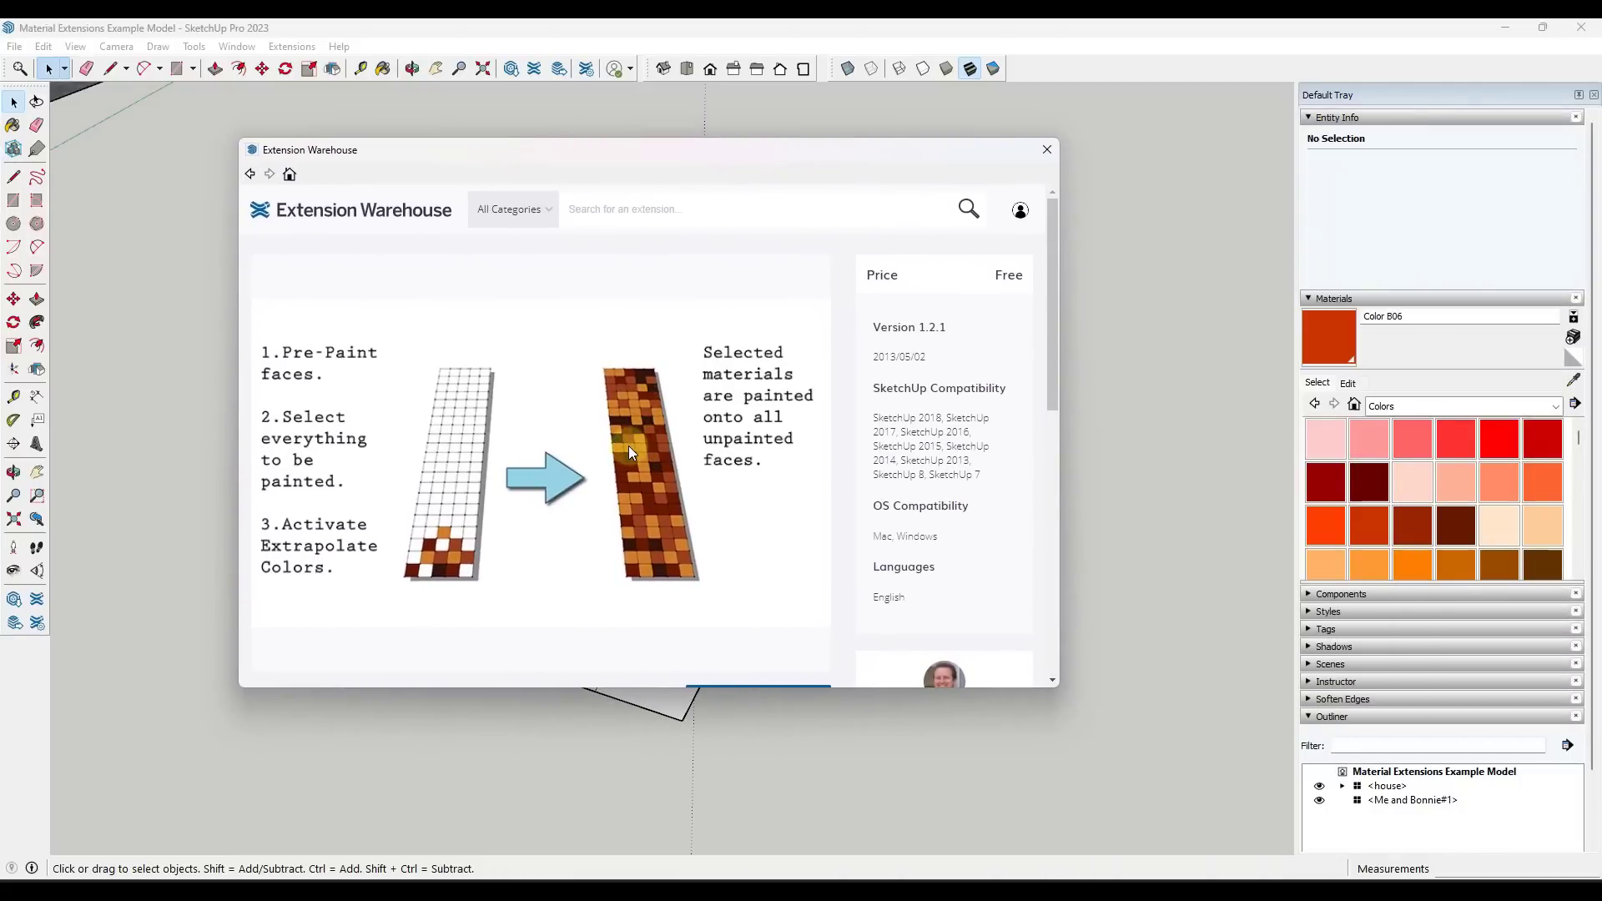
pyautogui.scroll(-2, 729, 446)
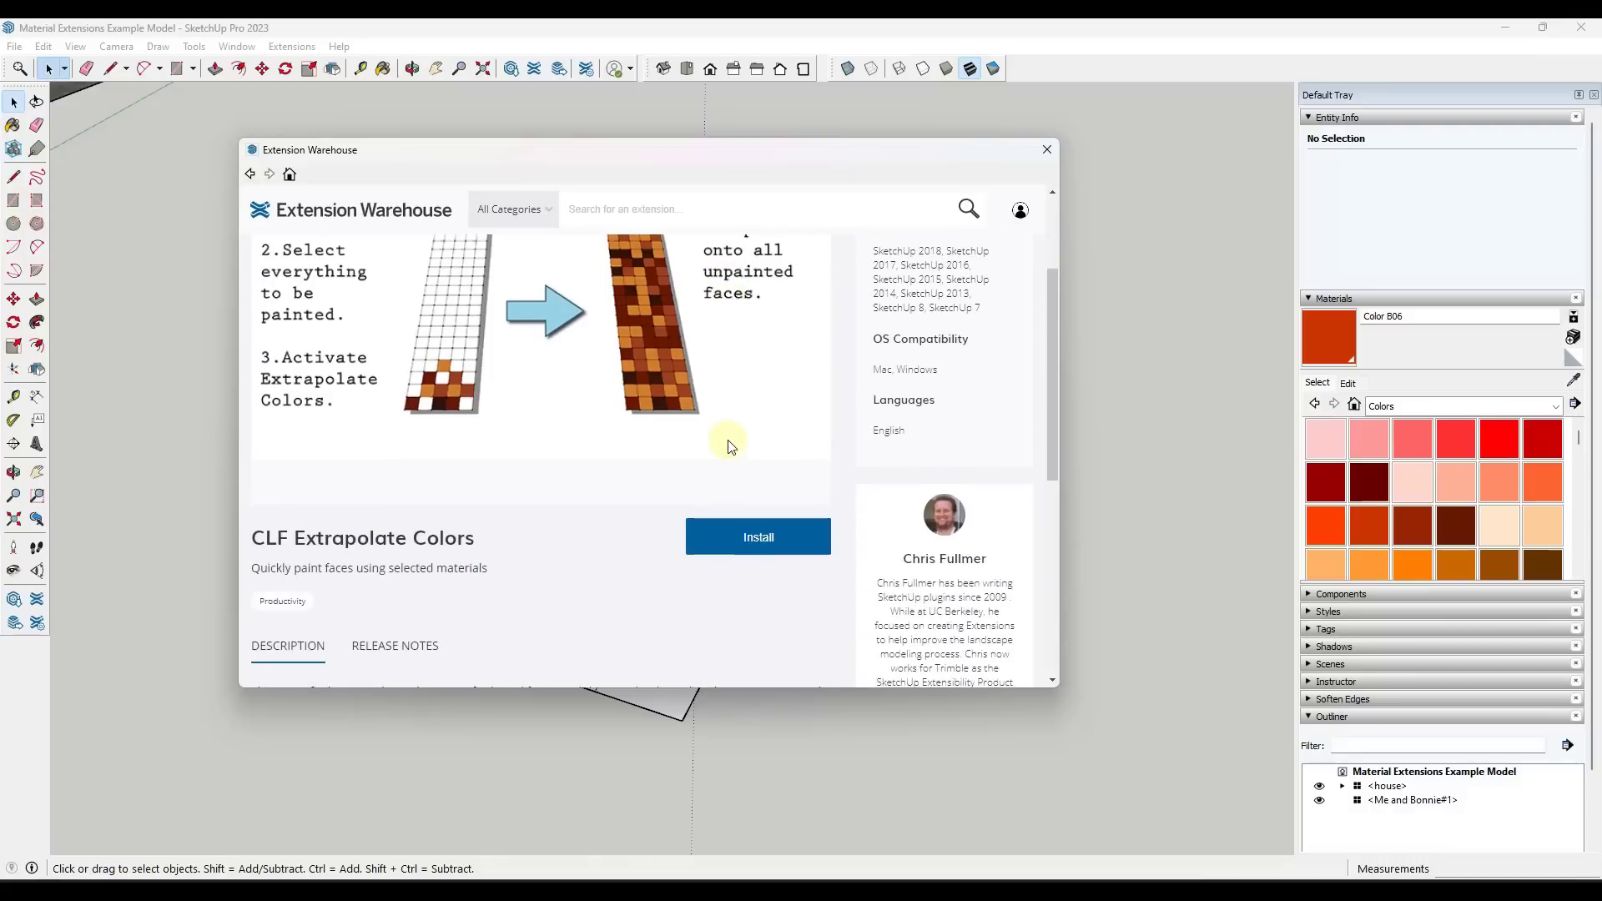
pyautogui.scroll(-4, 612, 420)
pyautogui.scroll(1, 680, 347)
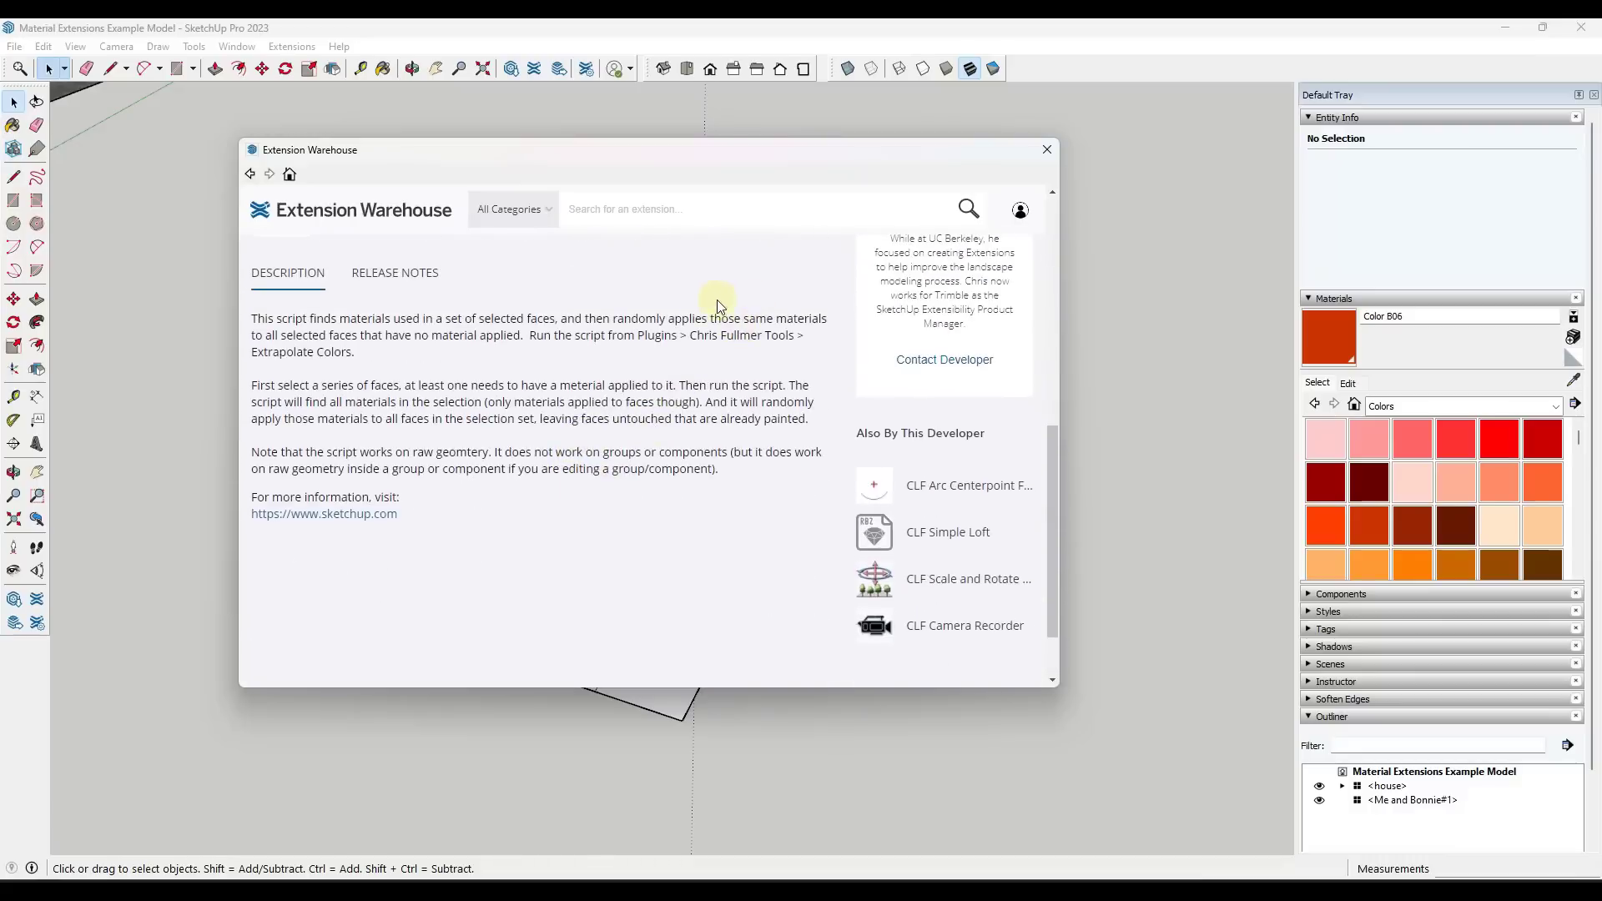
pyautogui.click(1047, 149)
# - Select the whole subdivided rectangle with its painted and blank faces, and fill the blank faces using Extrapolate Colors
pyautogui.scroll(-1, 709, 402)
pyautogui.moveTo(332, 186); pyautogui.dragTo(984, 654)
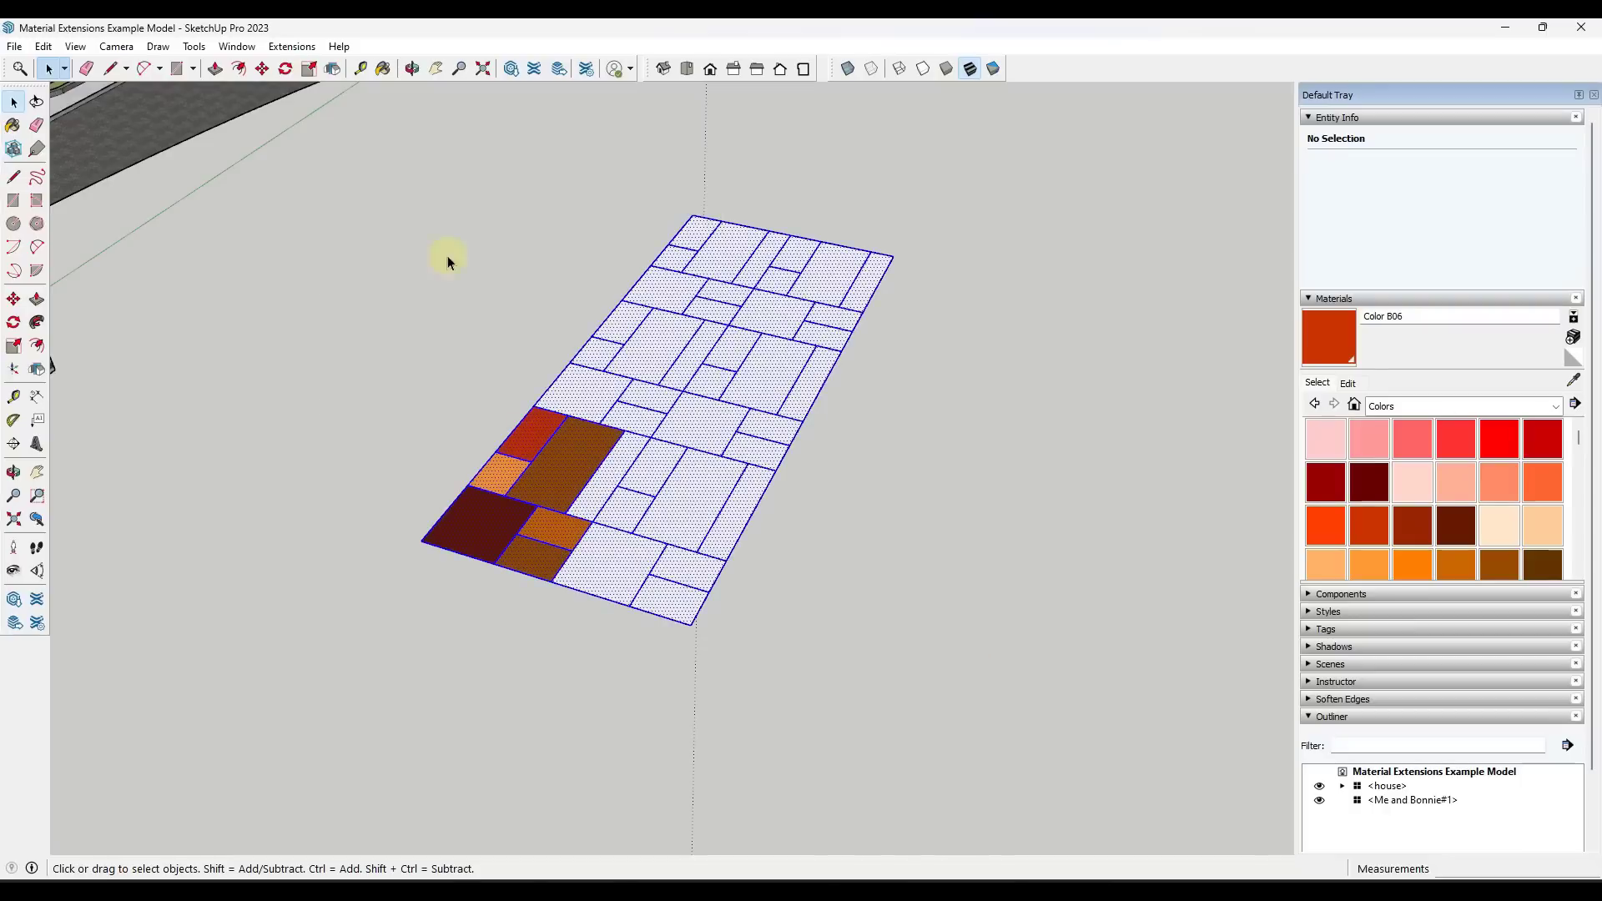
pyautogui.click(285, 55)
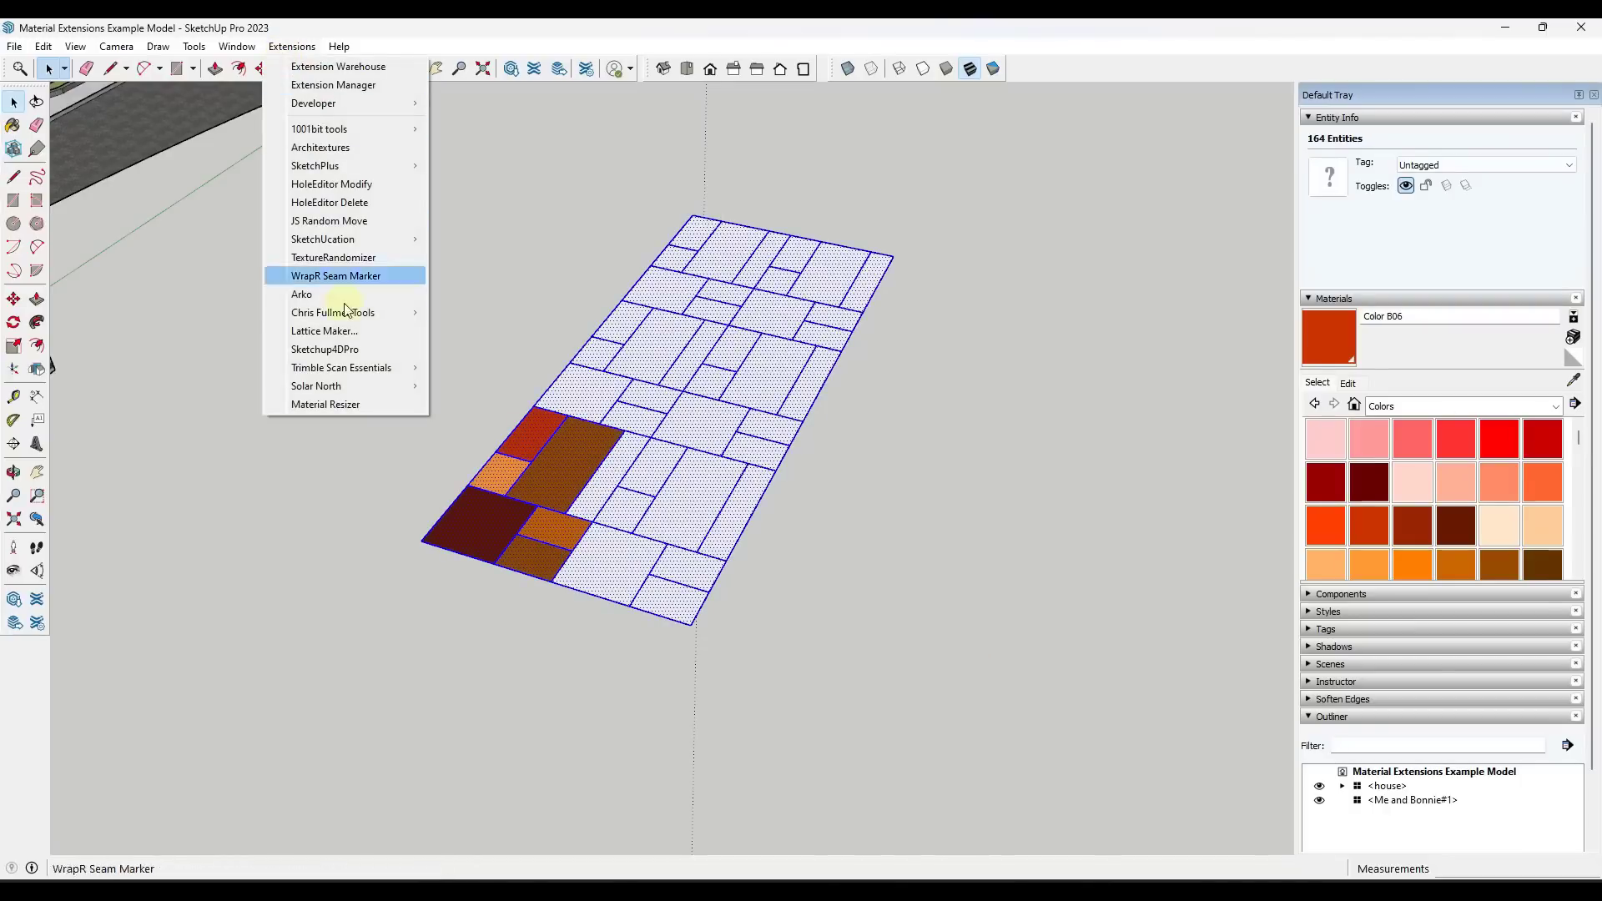
pyautogui.moveTo(350, 313)
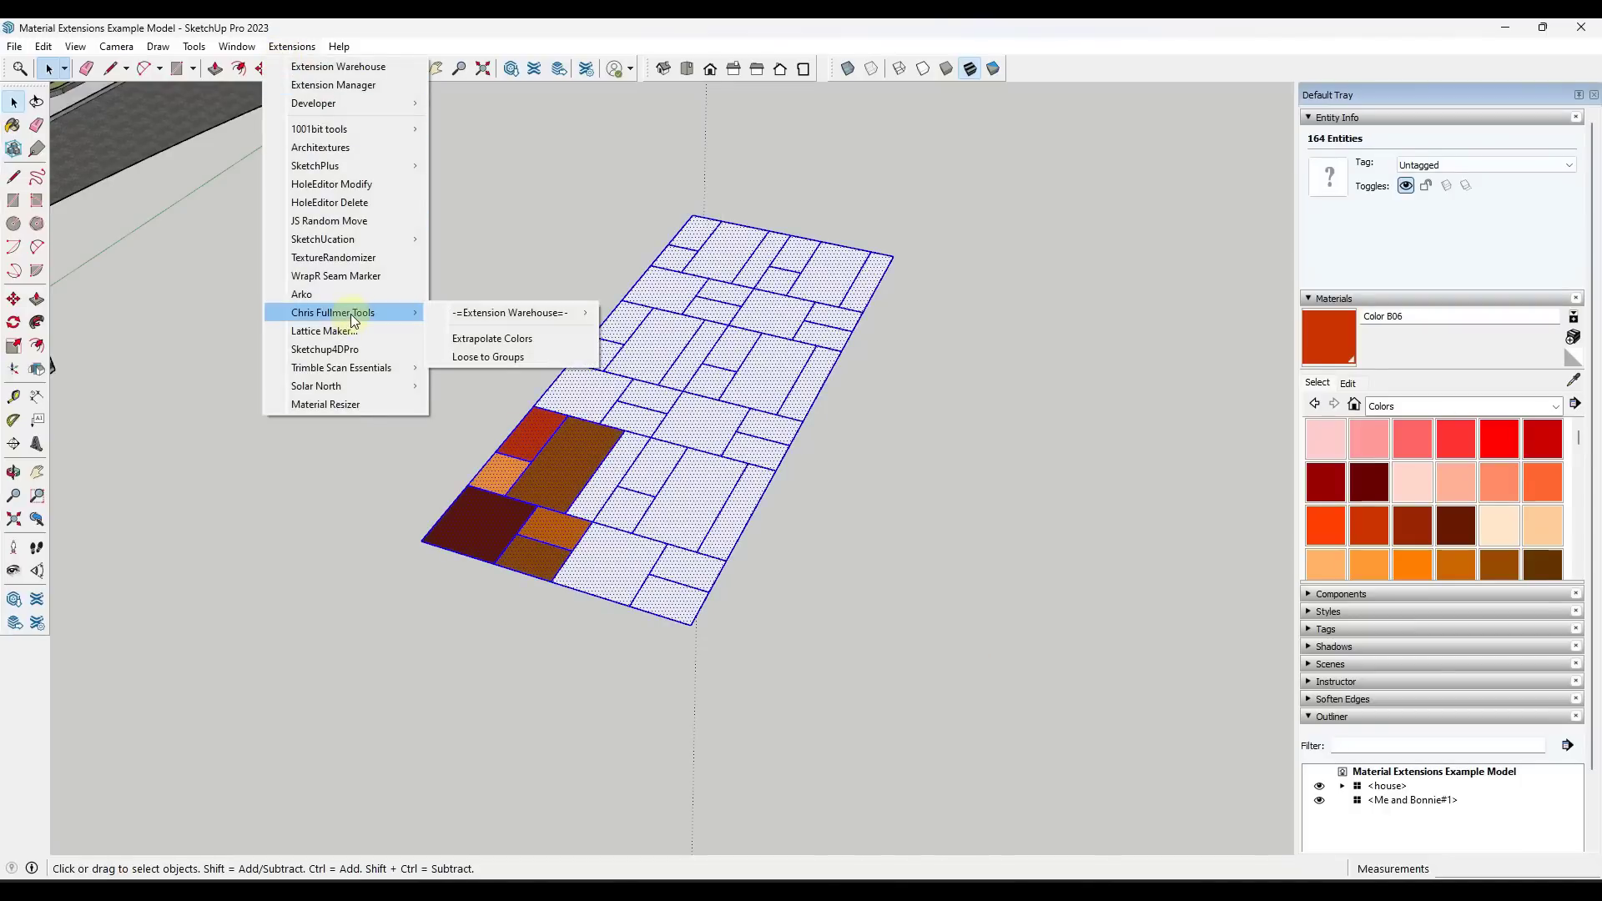
pyautogui.click(525, 345)
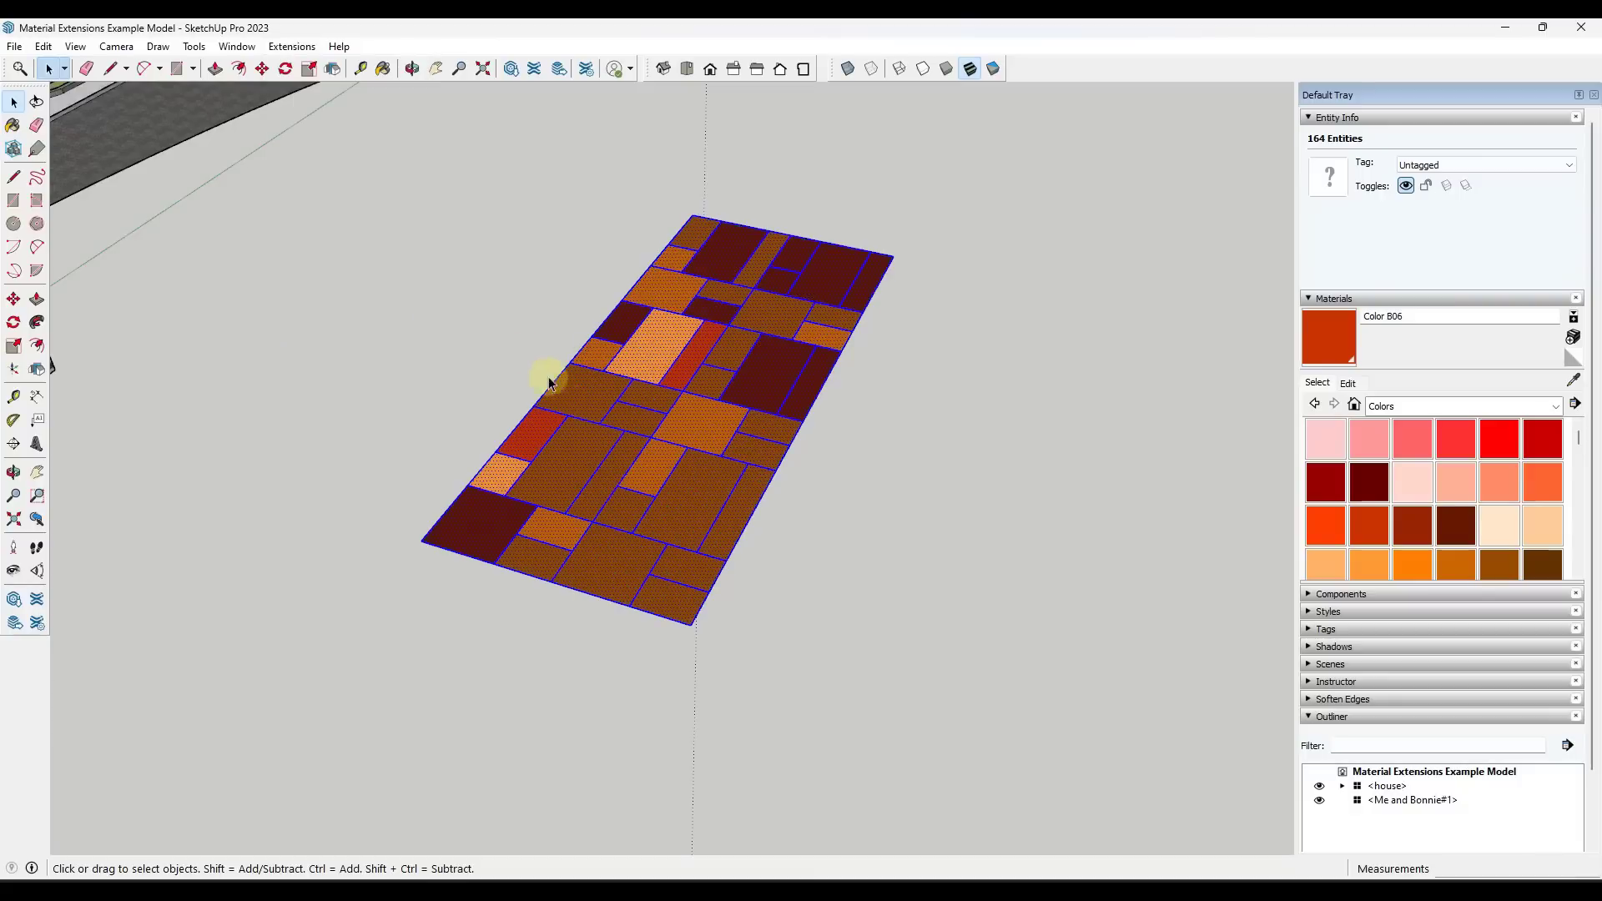
# - Run Extrapolate Colors again on the already filled faces, and undo the colour fill
pyautogui.click(294, 45)
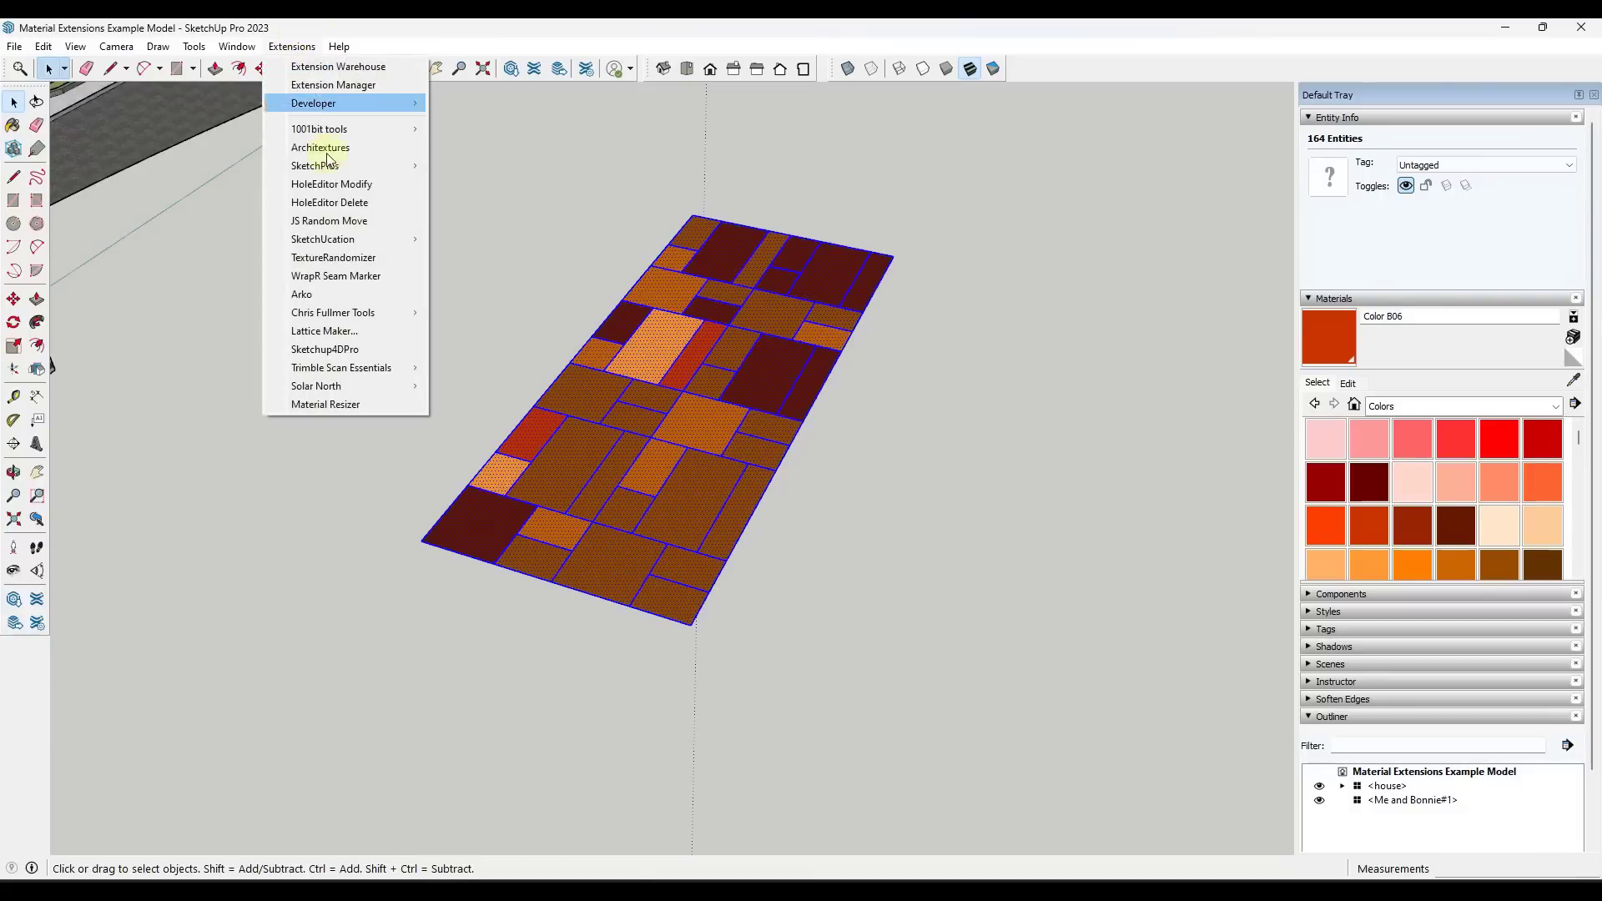
pyautogui.moveTo(400, 312)
pyautogui.click(498, 340)
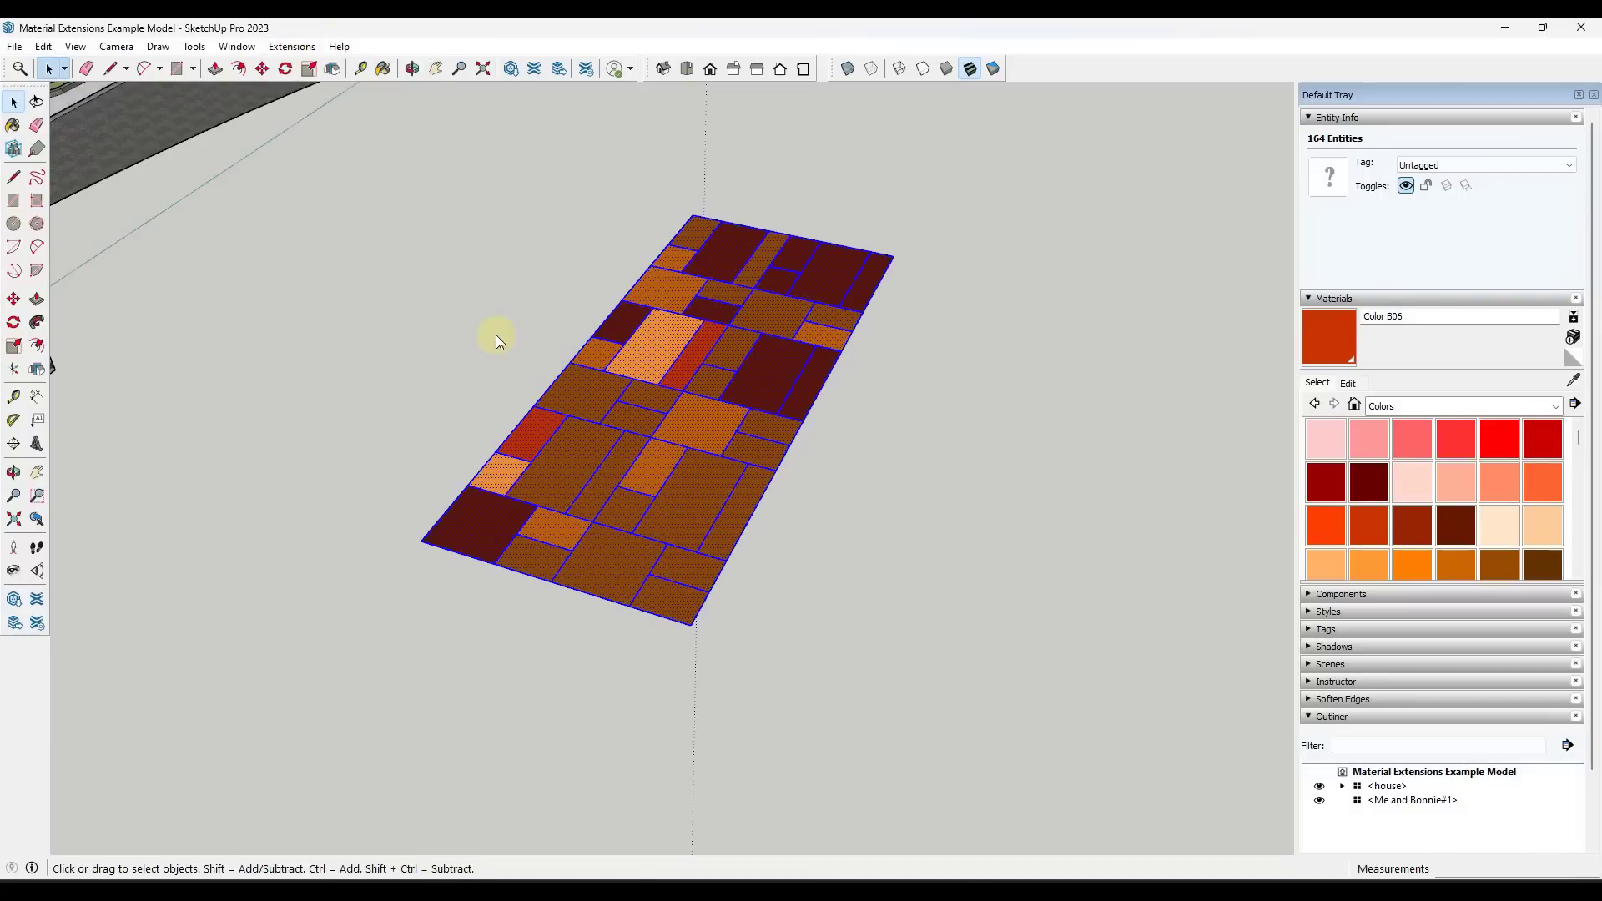
pyautogui.hotkey('ctrl', 'z')
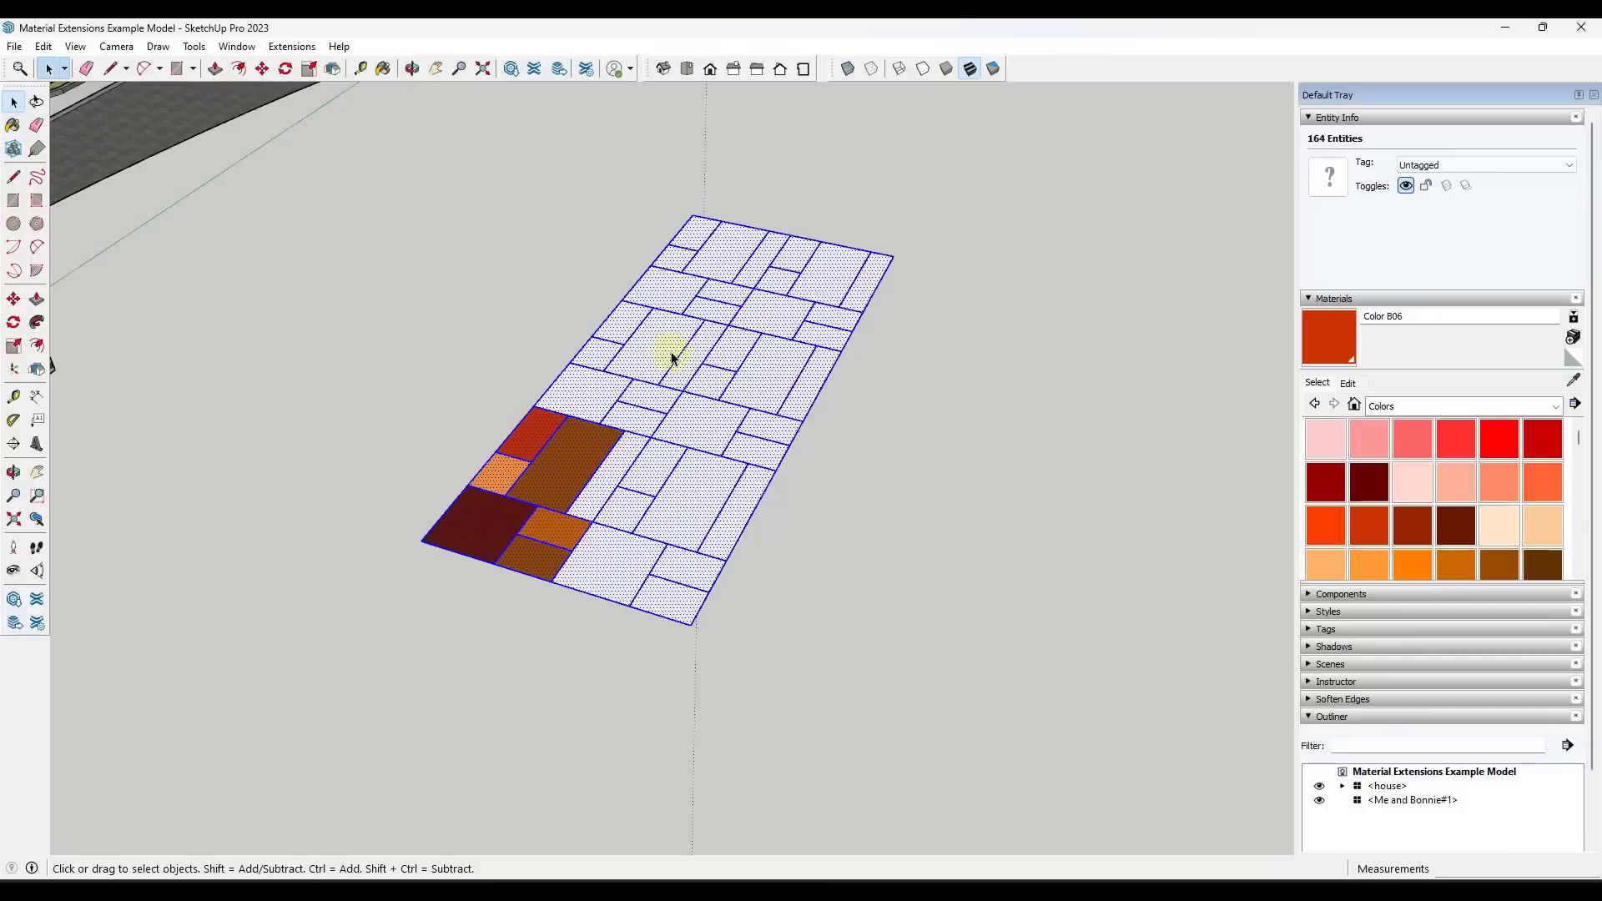
# - Generate another random colour distribution on the blank faces with Extrapolate Colors, and undo it
pyautogui.click(292, 46)
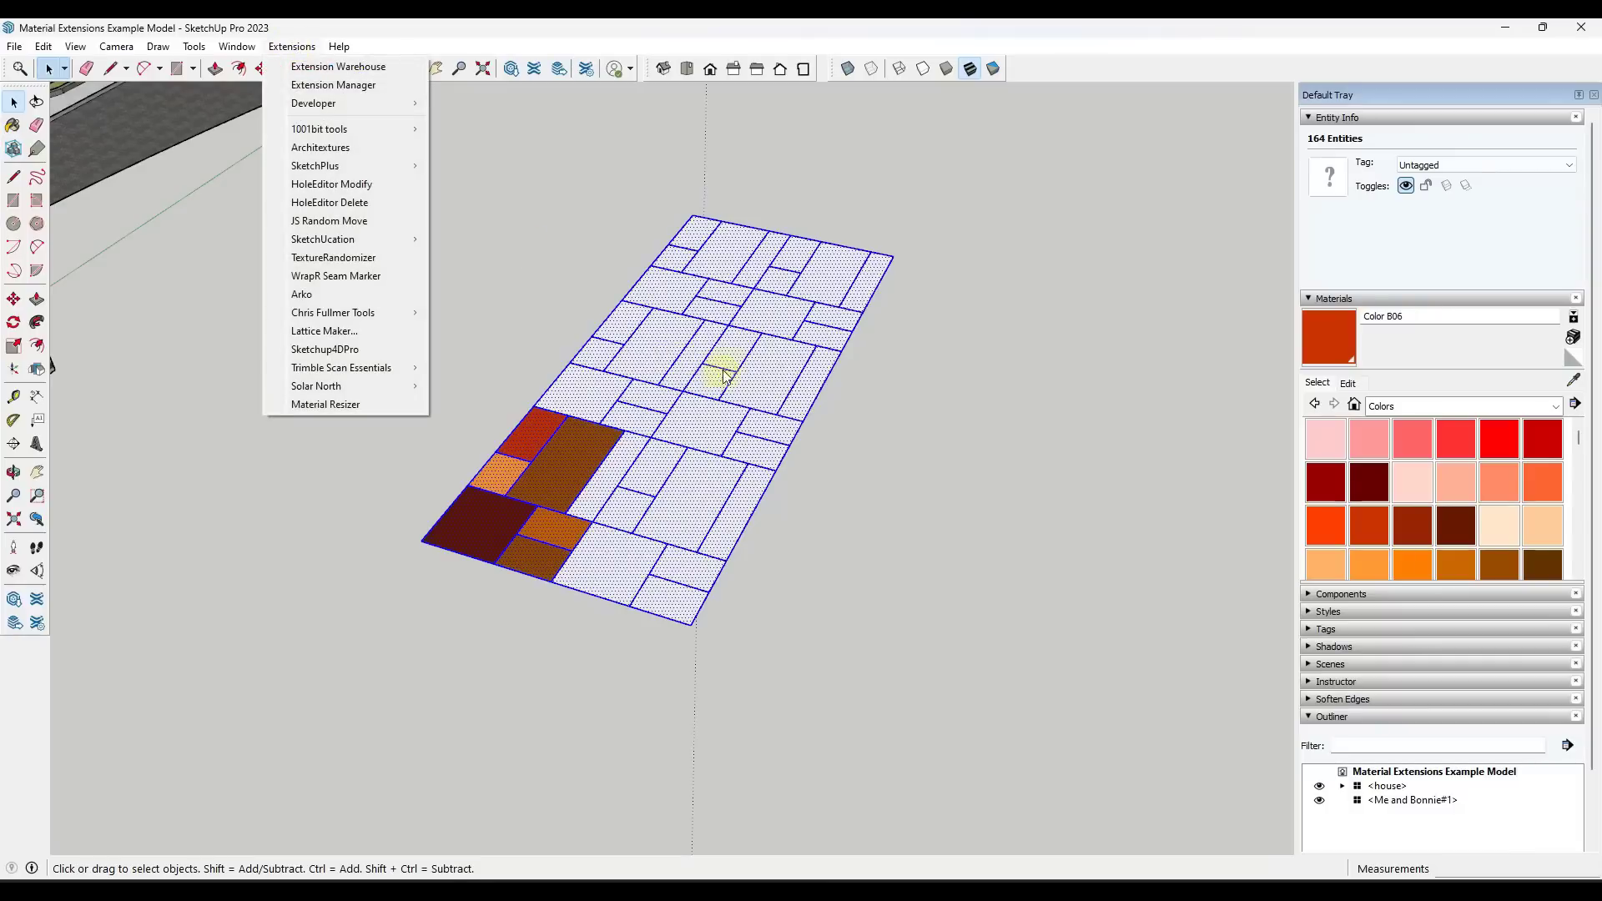
pyautogui.moveTo(367, 312)
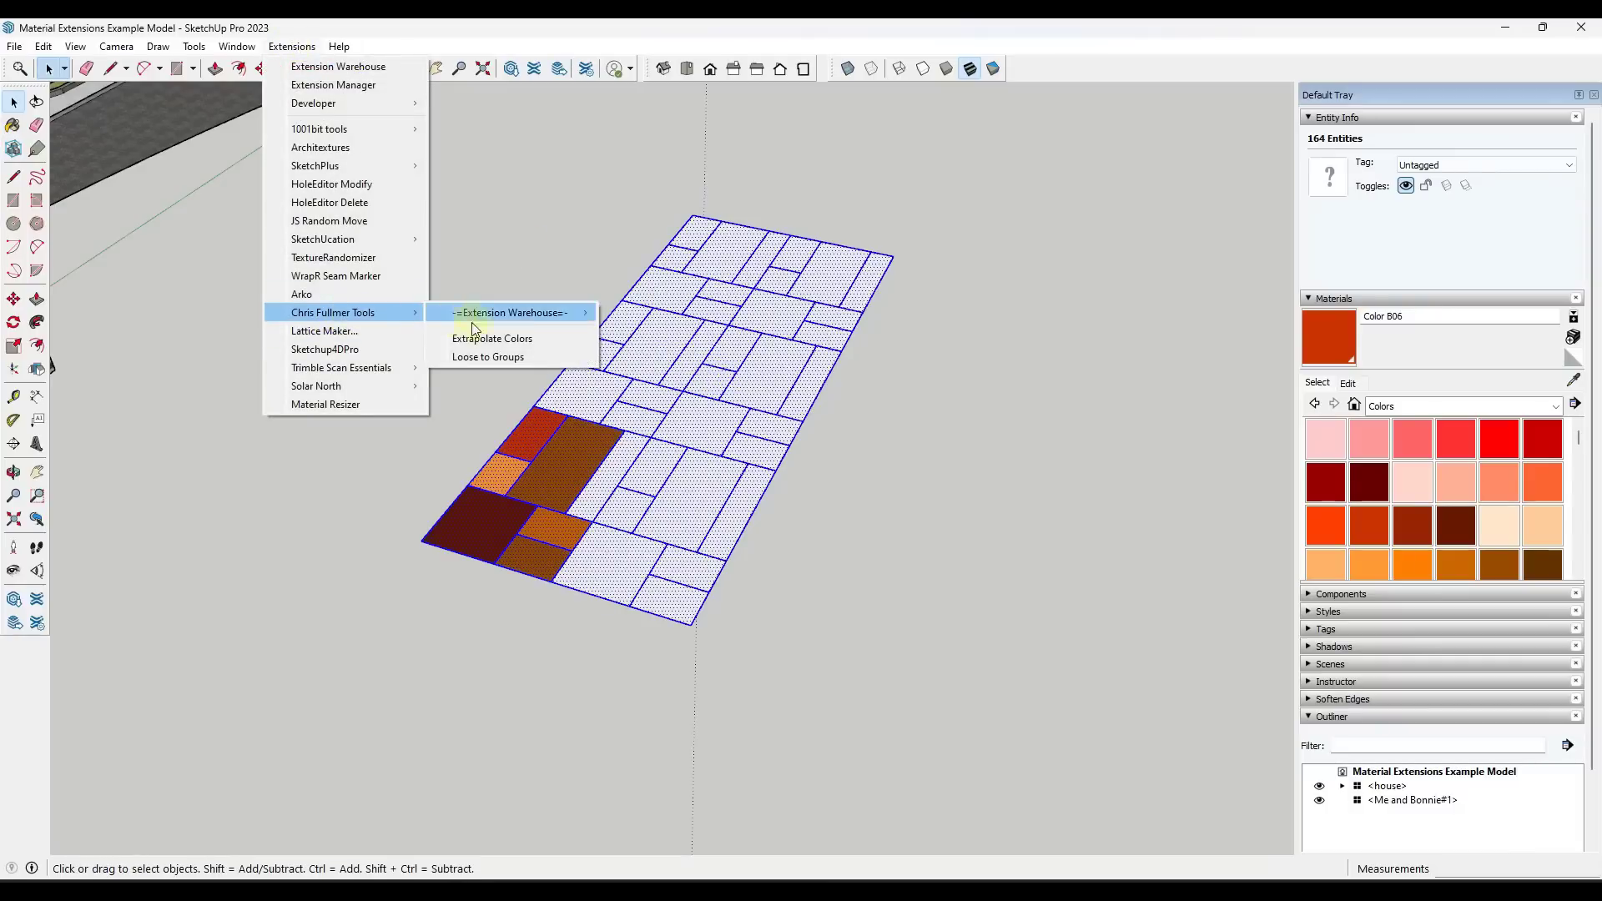
pyautogui.click(519, 340)
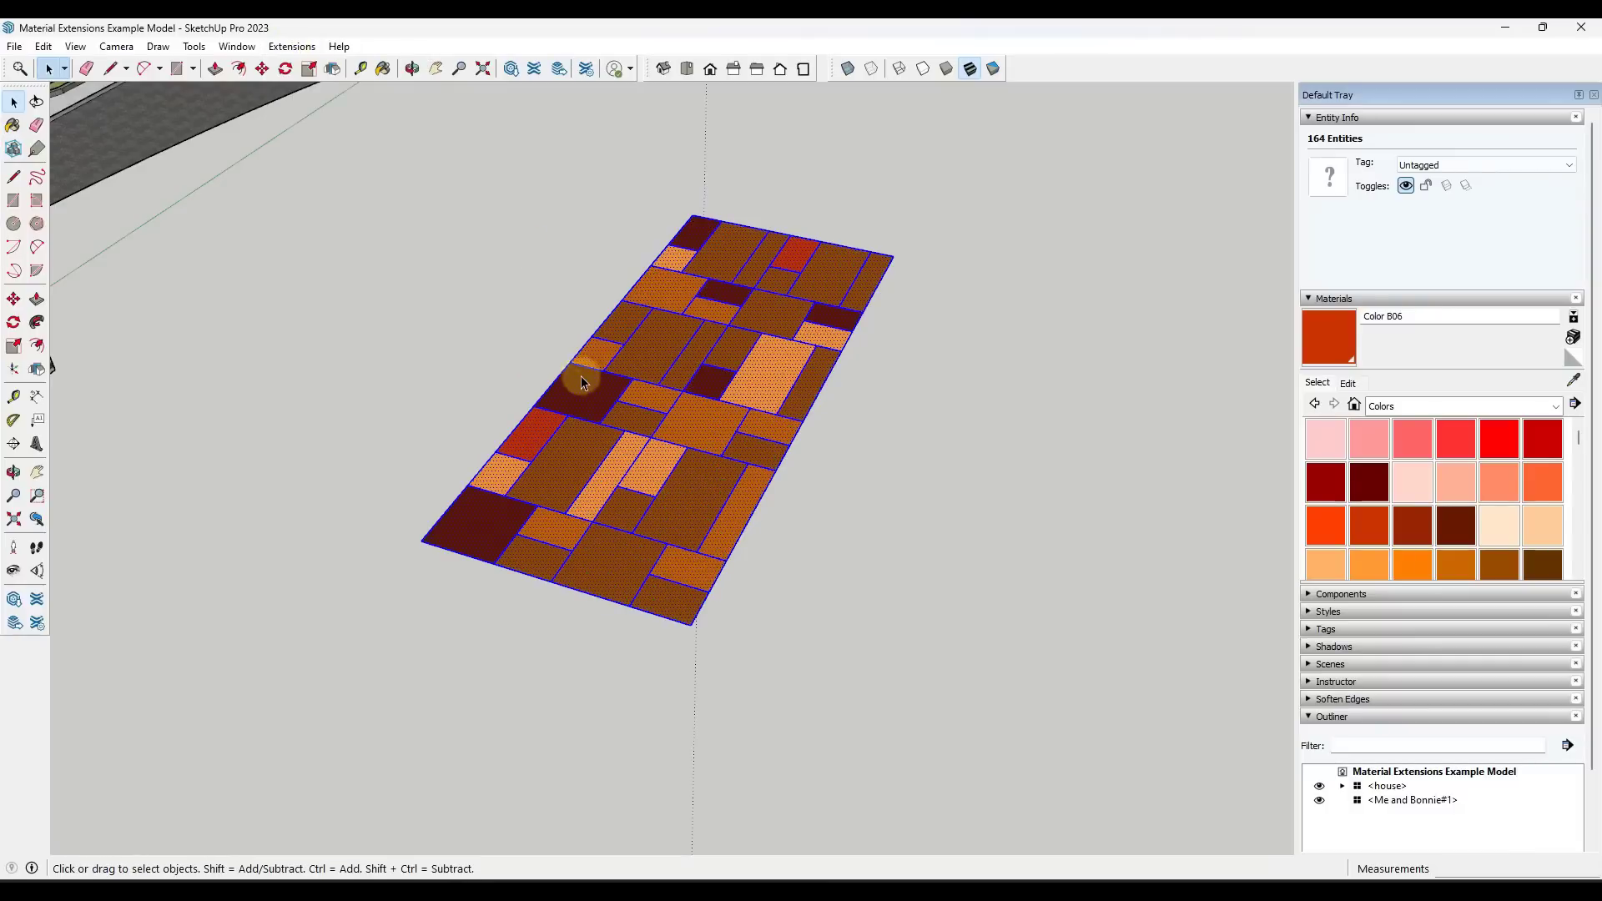
pyautogui.hotkey('ctrl', 'z')
# - Extrapolate the sample colours over the blank faces once more, and undo the recent changes
pyautogui.click(291, 46)
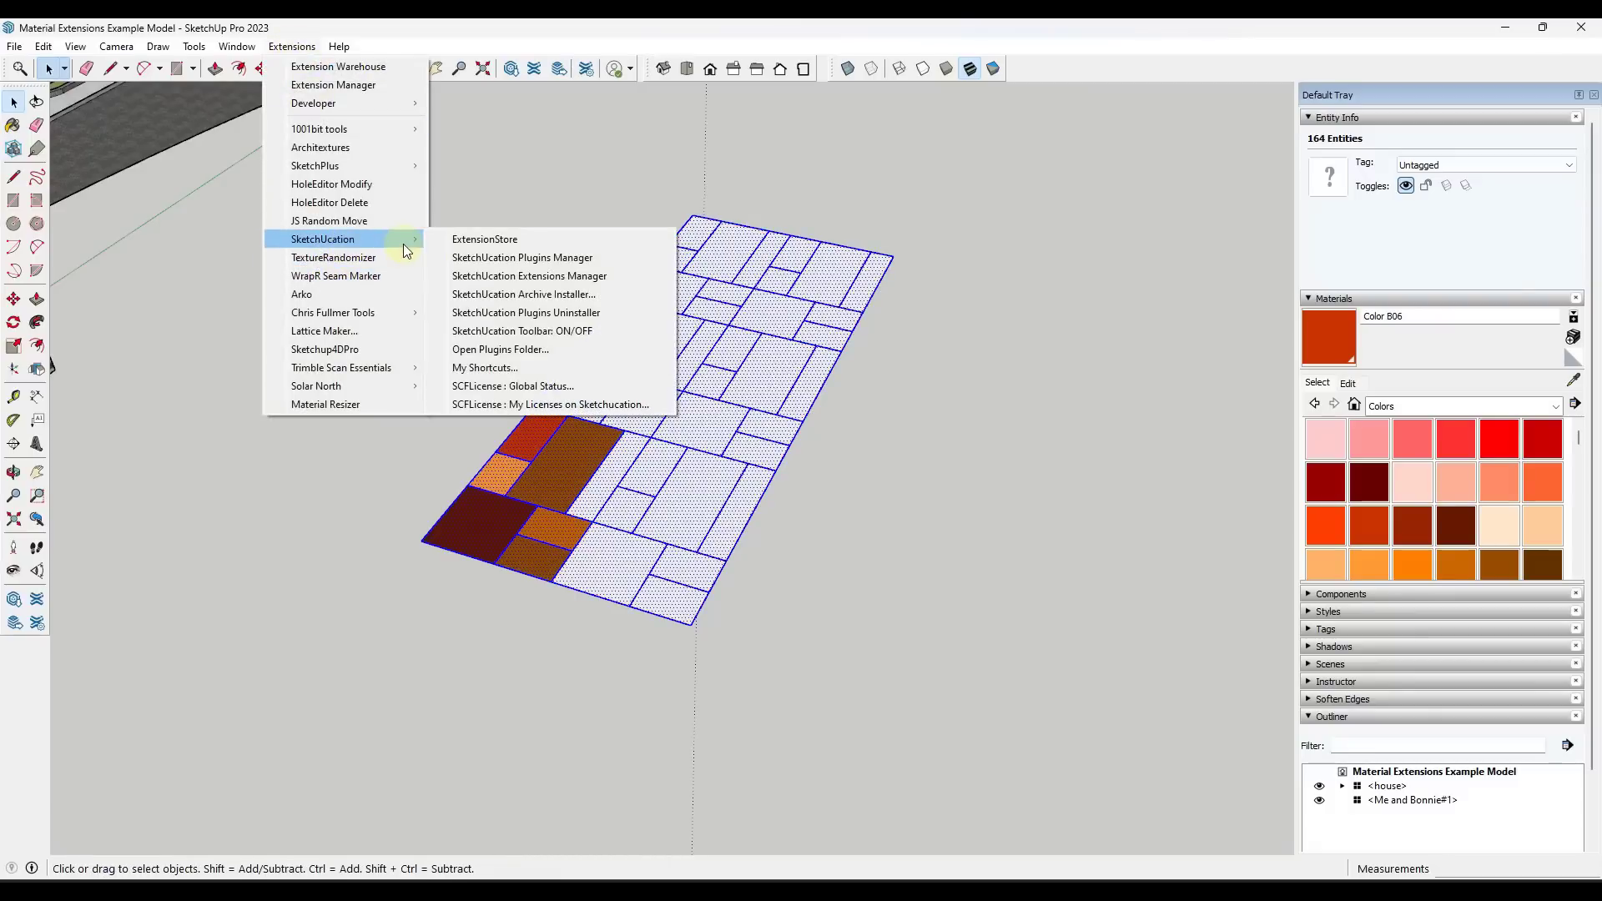
pyautogui.moveTo(348, 316)
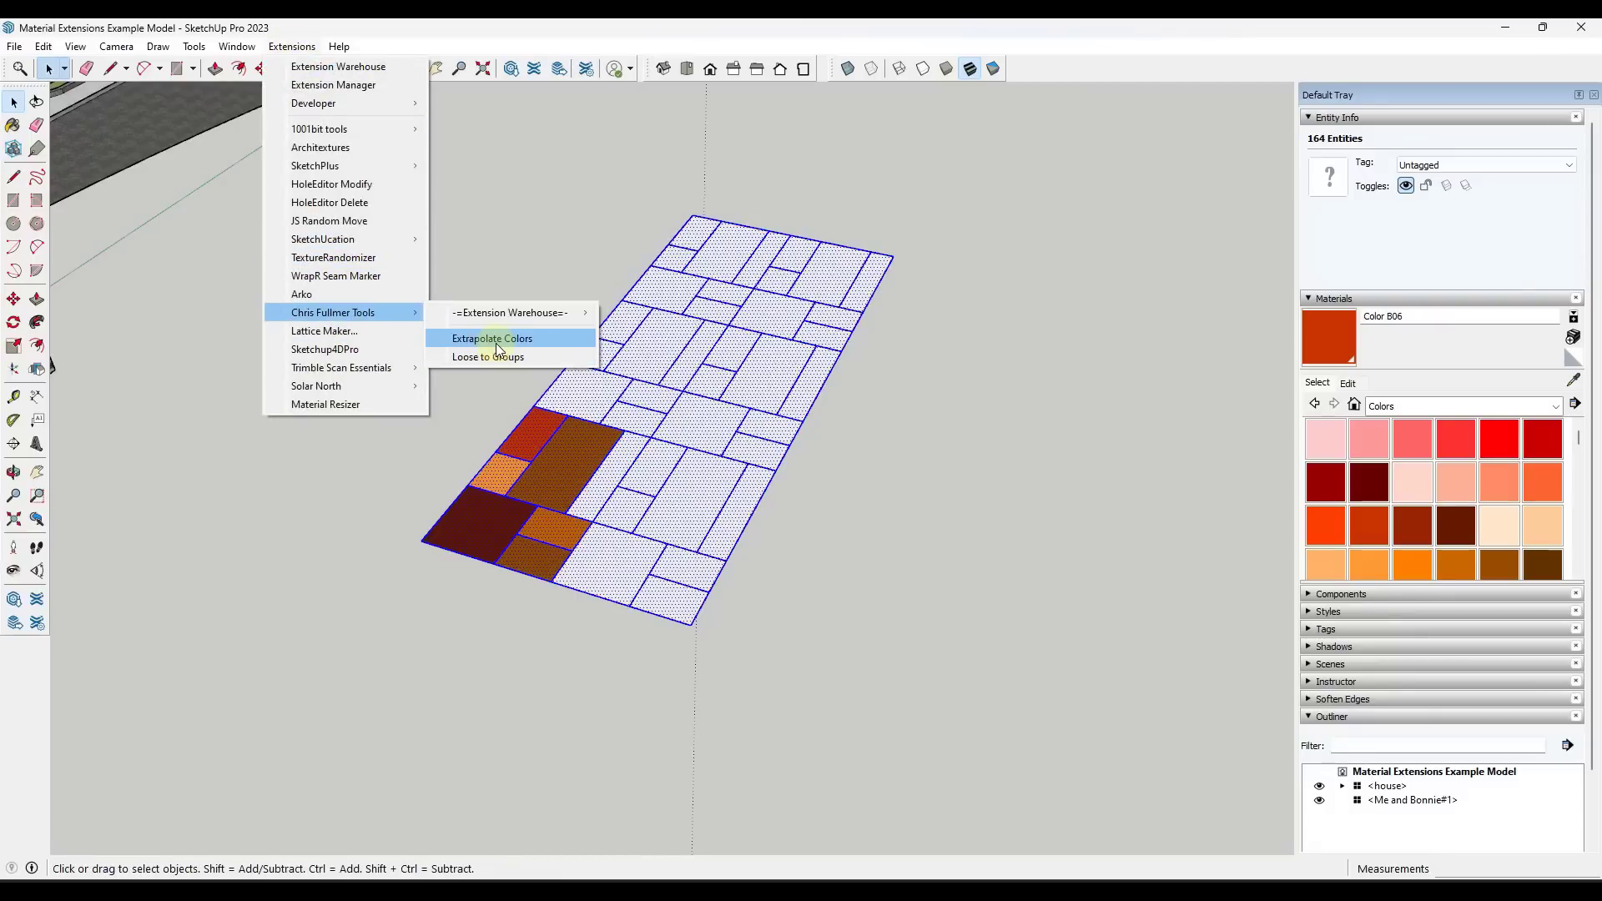
pyautogui.click(490, 335)
pyautogui.moveTo(762, 404)
pyautogui.mouseDown(button='middle')
pyautogui.moveTo(759, 458)
pyautogui.moveTo(763, 408)
pyautogui.mouseUp(button='middle')
pyautogui.hotkey('ctrl', 'z')
pyautogui.hotkey('ctrl', 'z')
pyautogui.hotkey('ctrl', 'z')
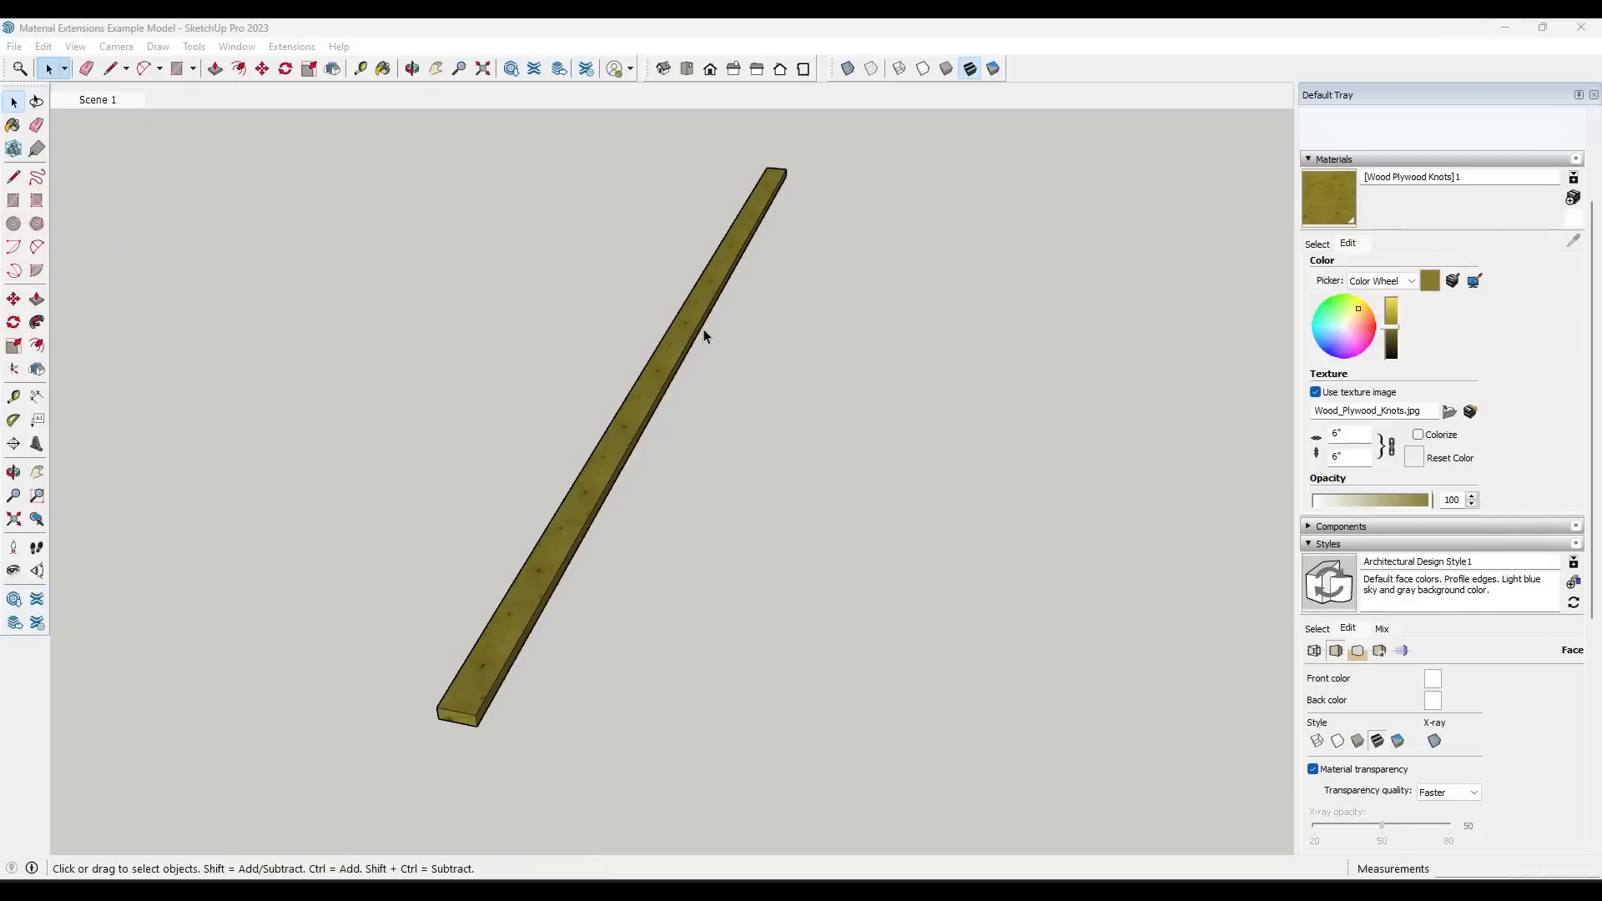
# - Copy the Wood Plywood Knots plank component by its front corner so the copy sits directly beside the original
pyautogui.moveTo(703, 337); pyautogui.dragTo(709, 358, button='middle')
pyautogui.click(675, 367)
pyautogui.moveTo(665, 508); pyautogui.dragTo(658, 501, button='middle')
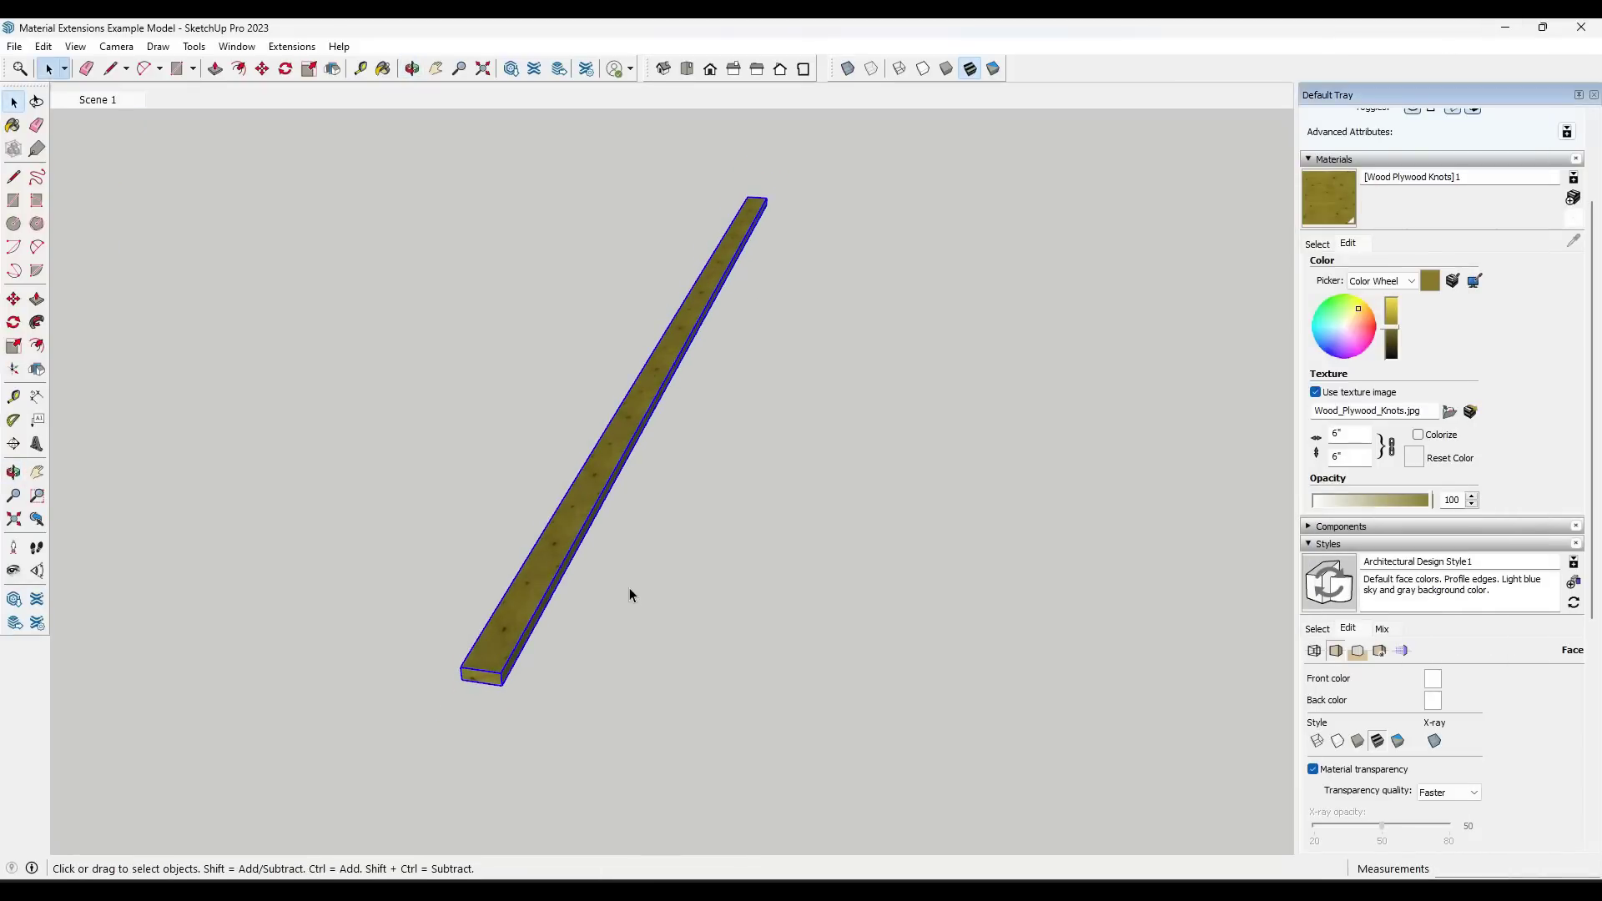
pyautogui.scroll(2, 523, 614)
pyautogui.scroll(3, 523, 613)
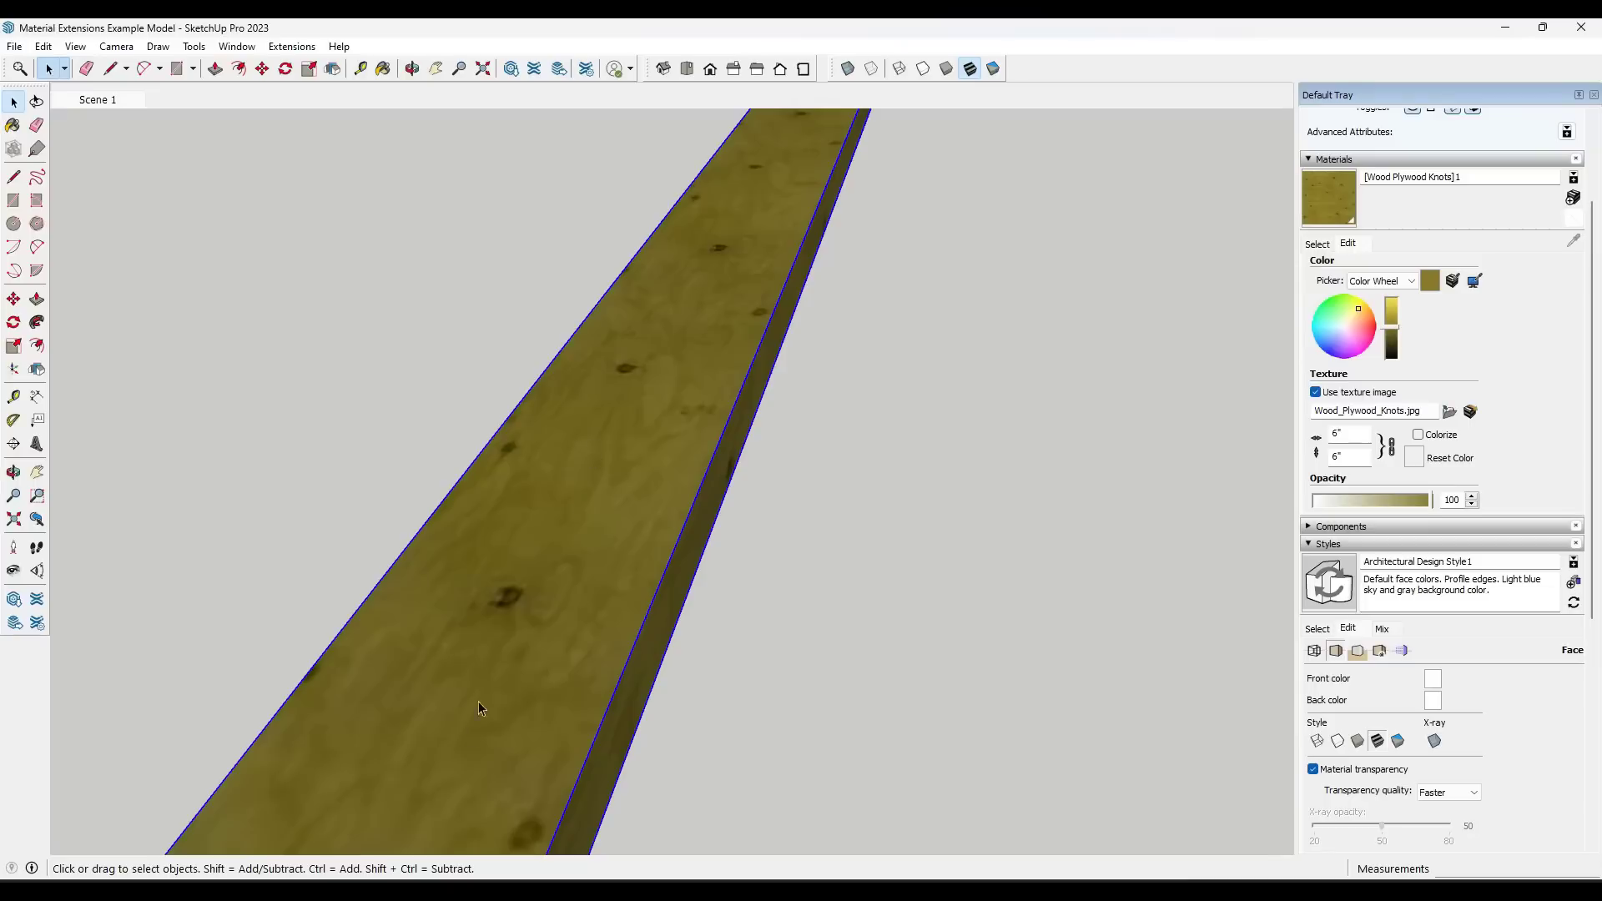
pyautogui.scroll(-3, 592, 529)
pyautogui.press('m')
pyautogui.press('ctrl')
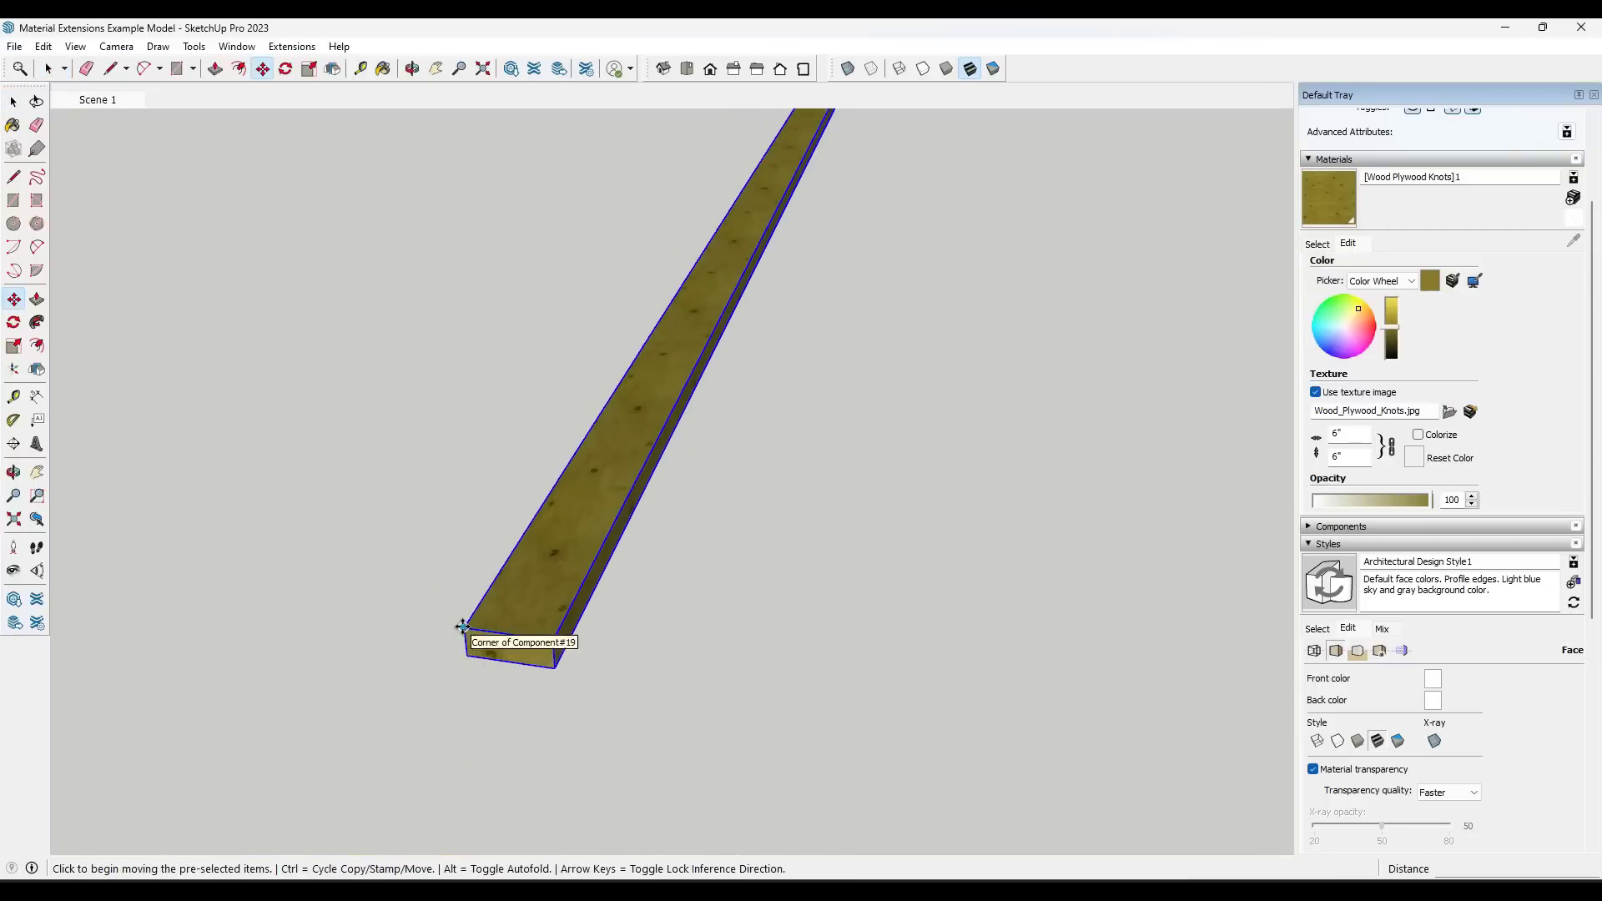
pyautogui.click(465, 628)
pyautogui.click(551, 640)
pyautogui.scroll(-3, 458, 567)
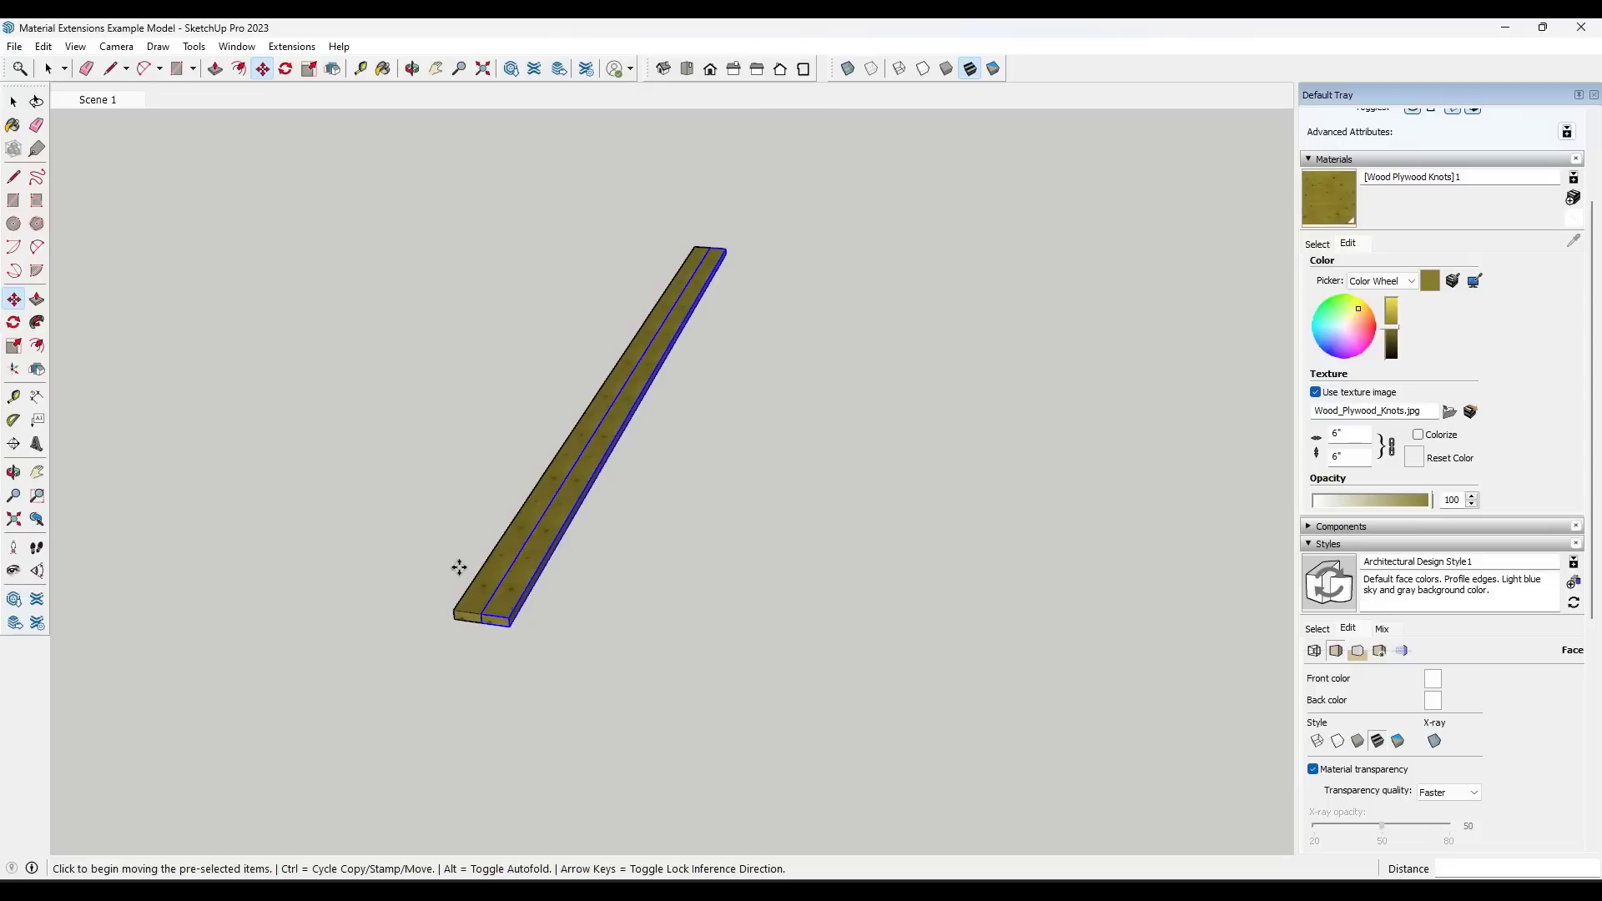
# - Array the copied plank side by side into a continuous floor of 31 planks
pyautogui.press('Return')
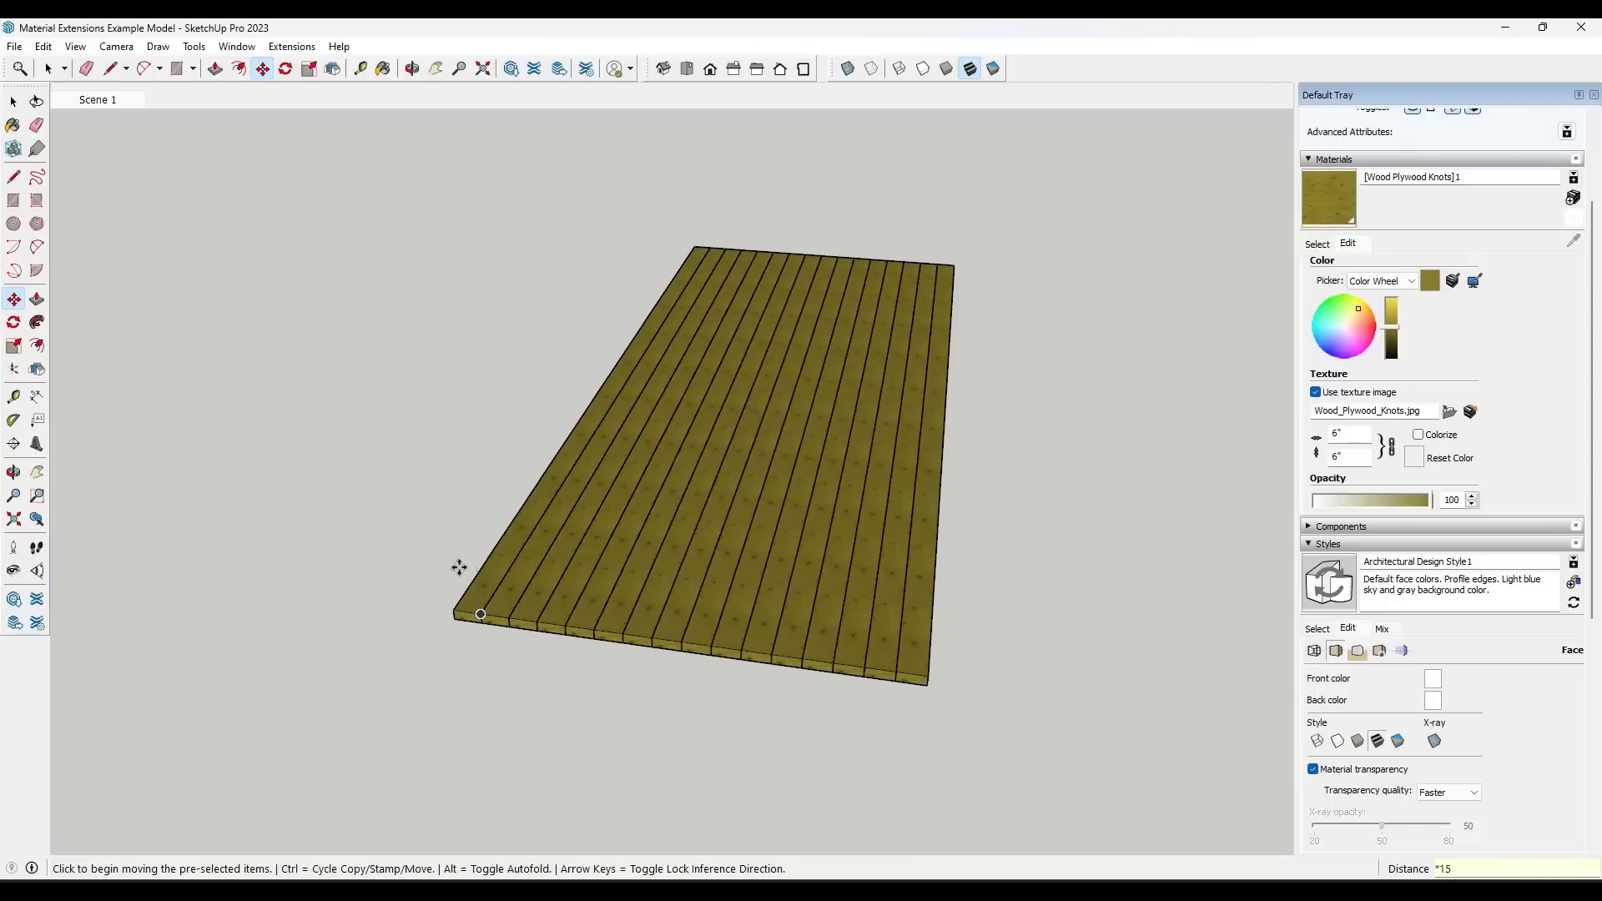
pyautogui.press('Return')
pyautogui.press('space')
pyautogui.hotkey('shift', 'z')
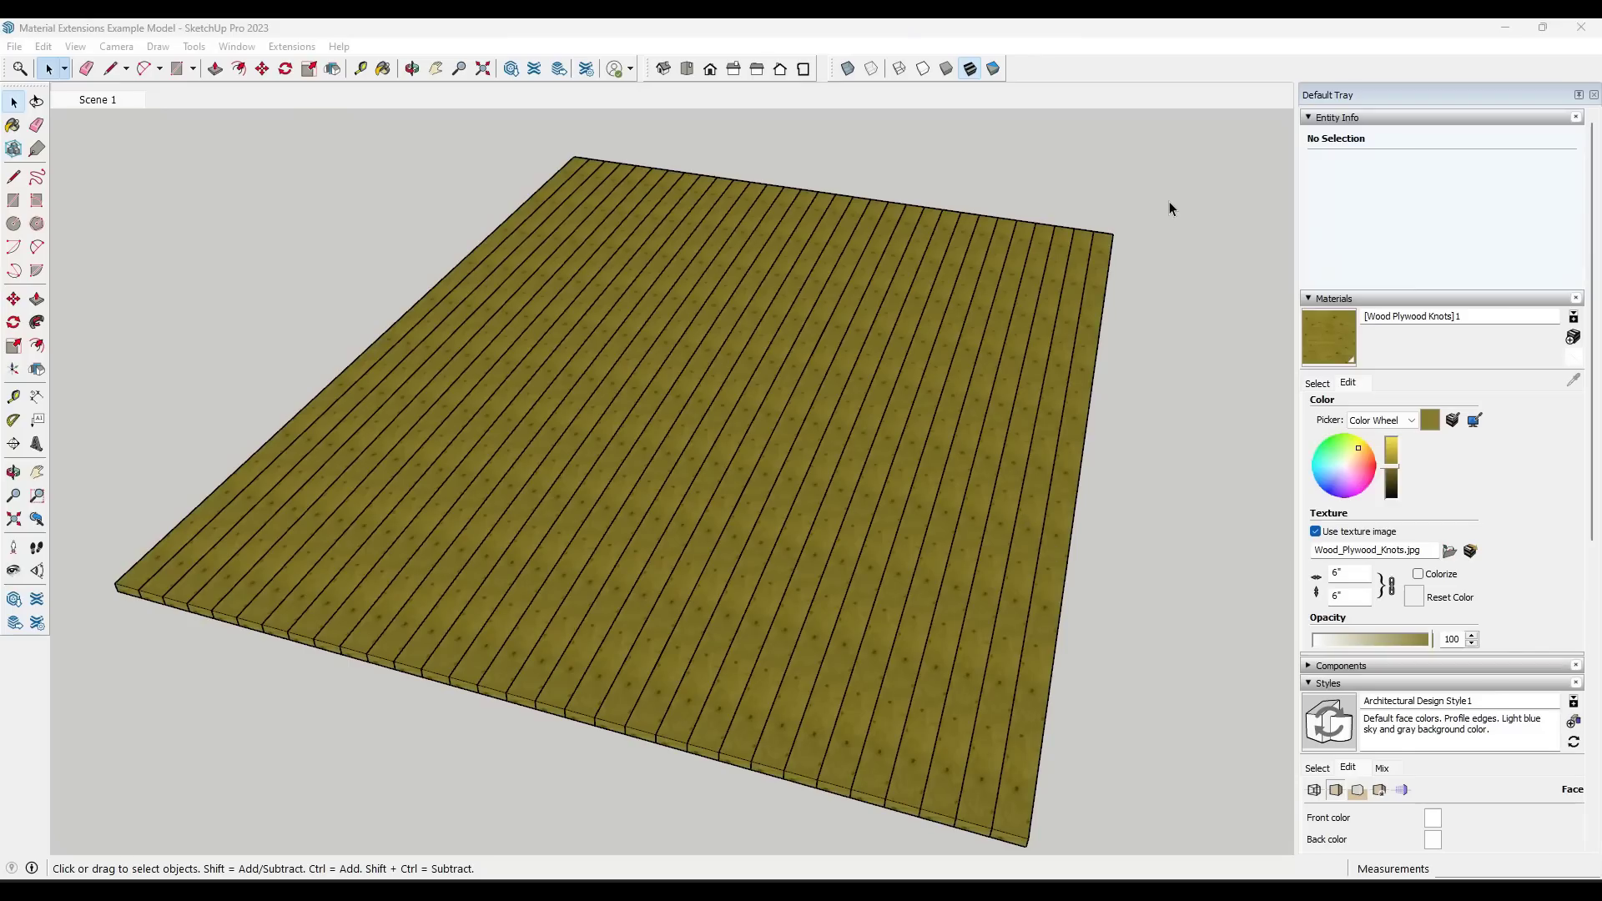
# - Start TextureRandomizer on all the planks, including textured faces inside the components and making the component instances unique
pyautogui.moveTo(1169, 203); pyautogui.dragTo(1079, 269)
pyautogui.moveTo(353, 316); pyautogui.dragTo(351, 315)
pyautogui.click(291, 48)
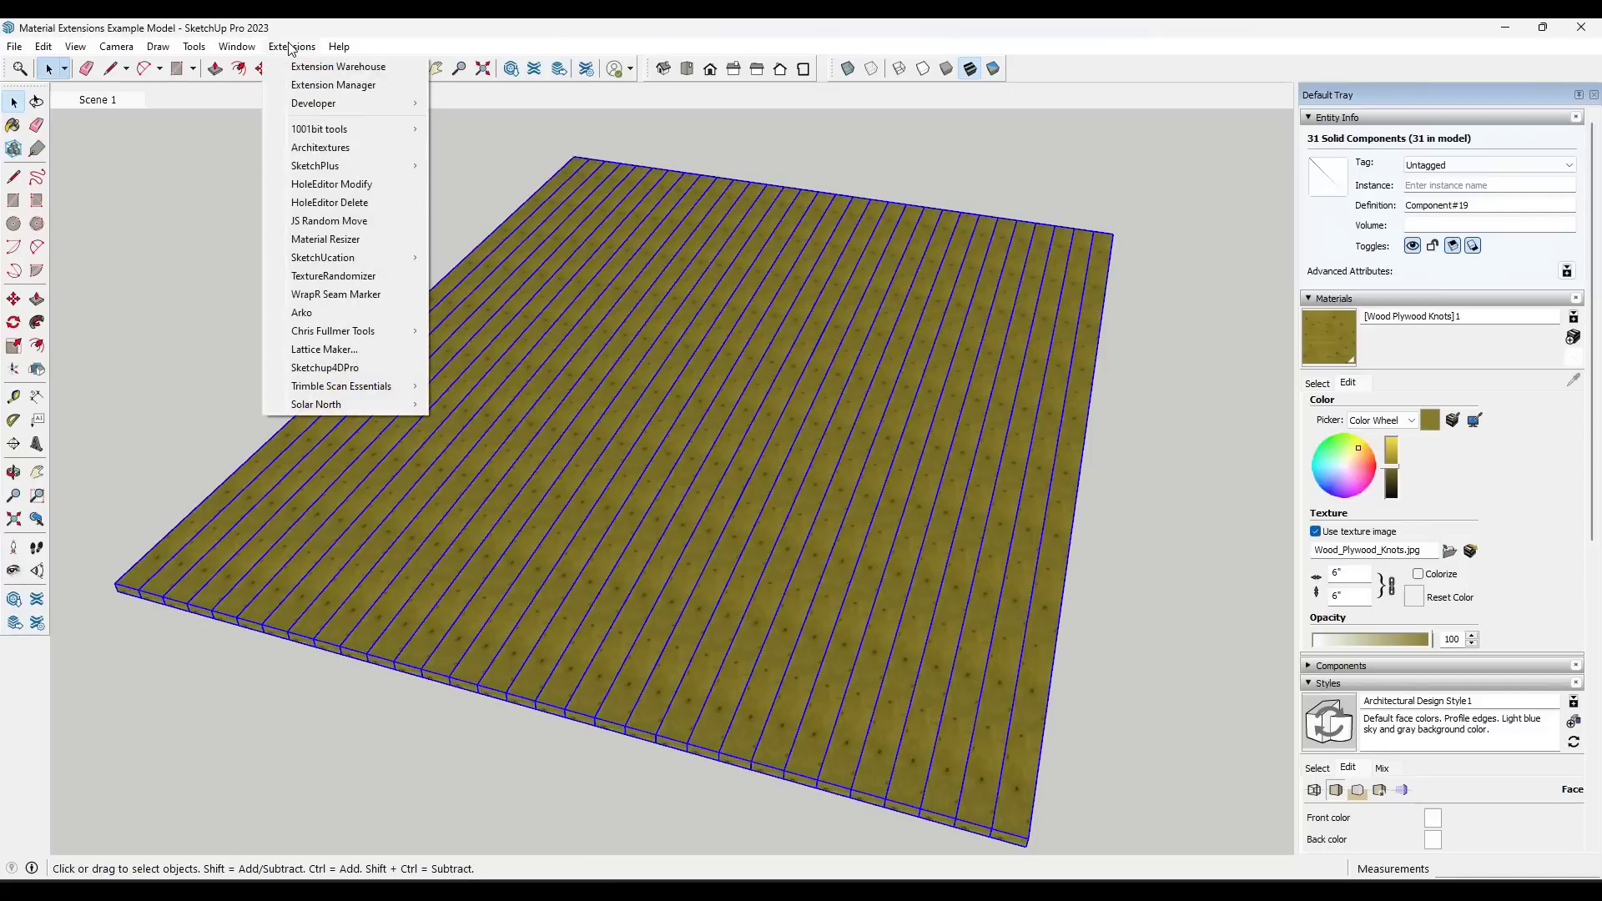
pyautogui.click(351, 277)
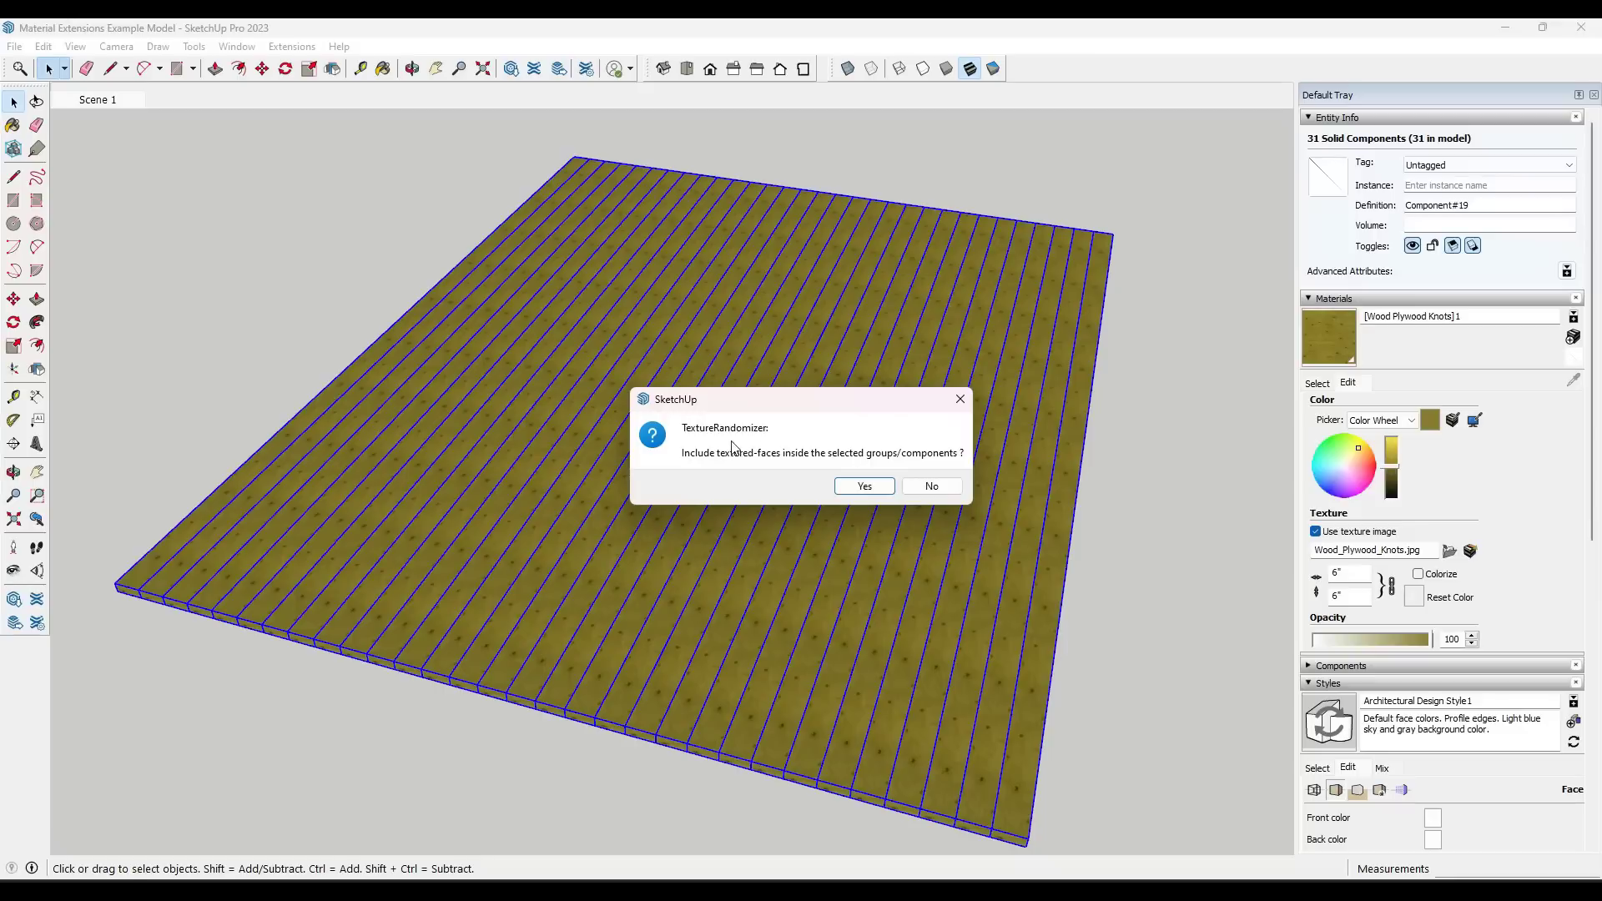
pyautogui.click(865, 489)
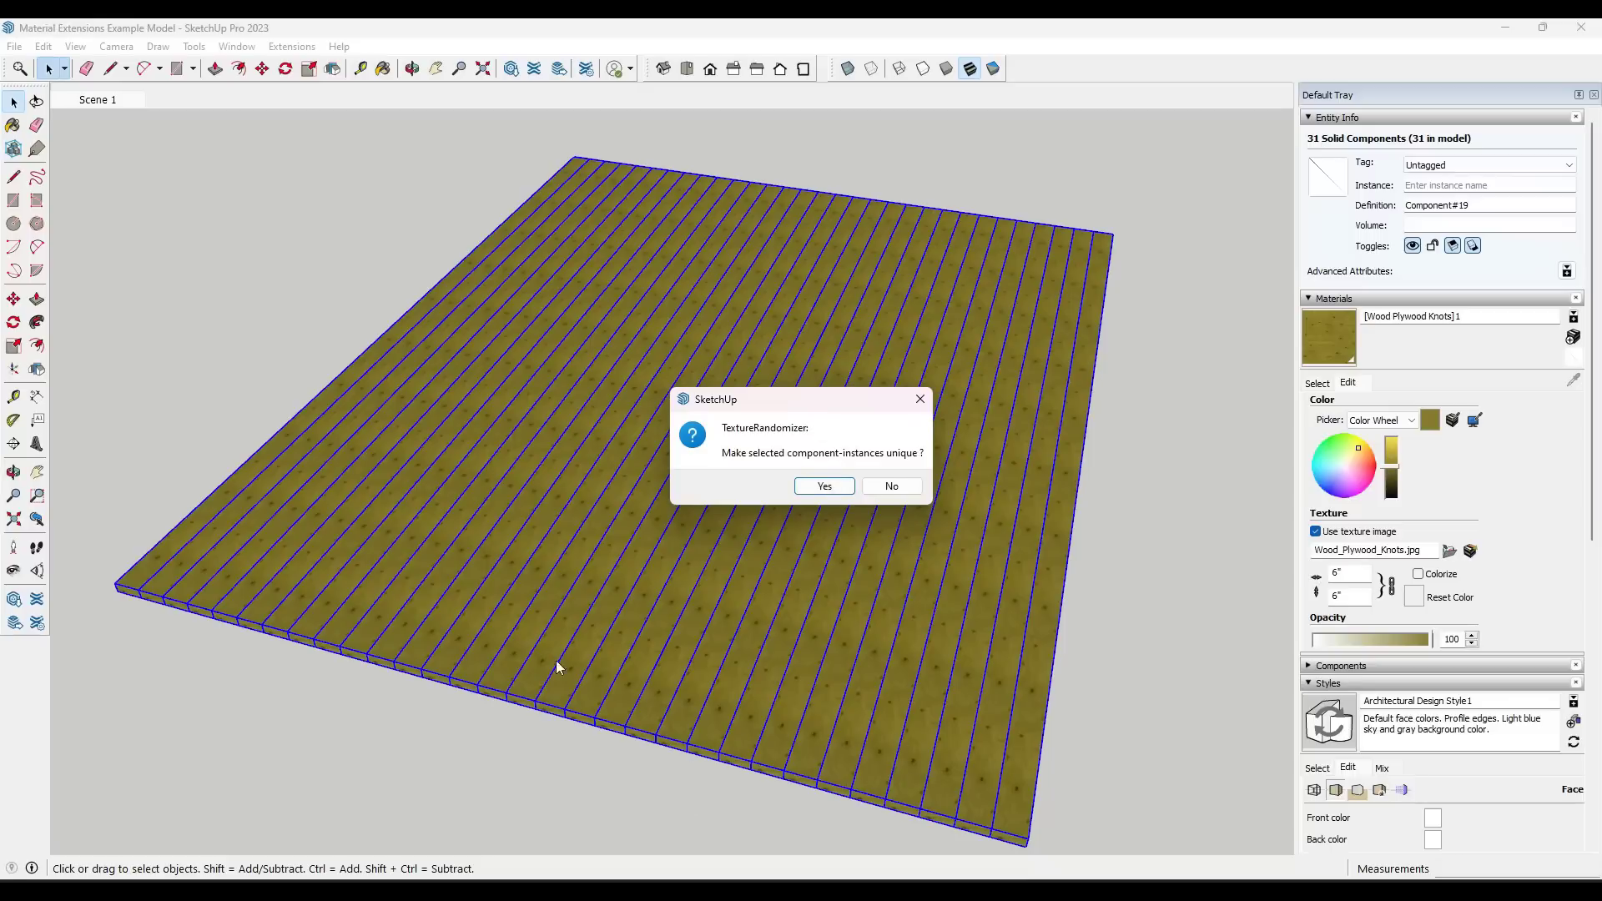
pyautogui.click(837, 488)
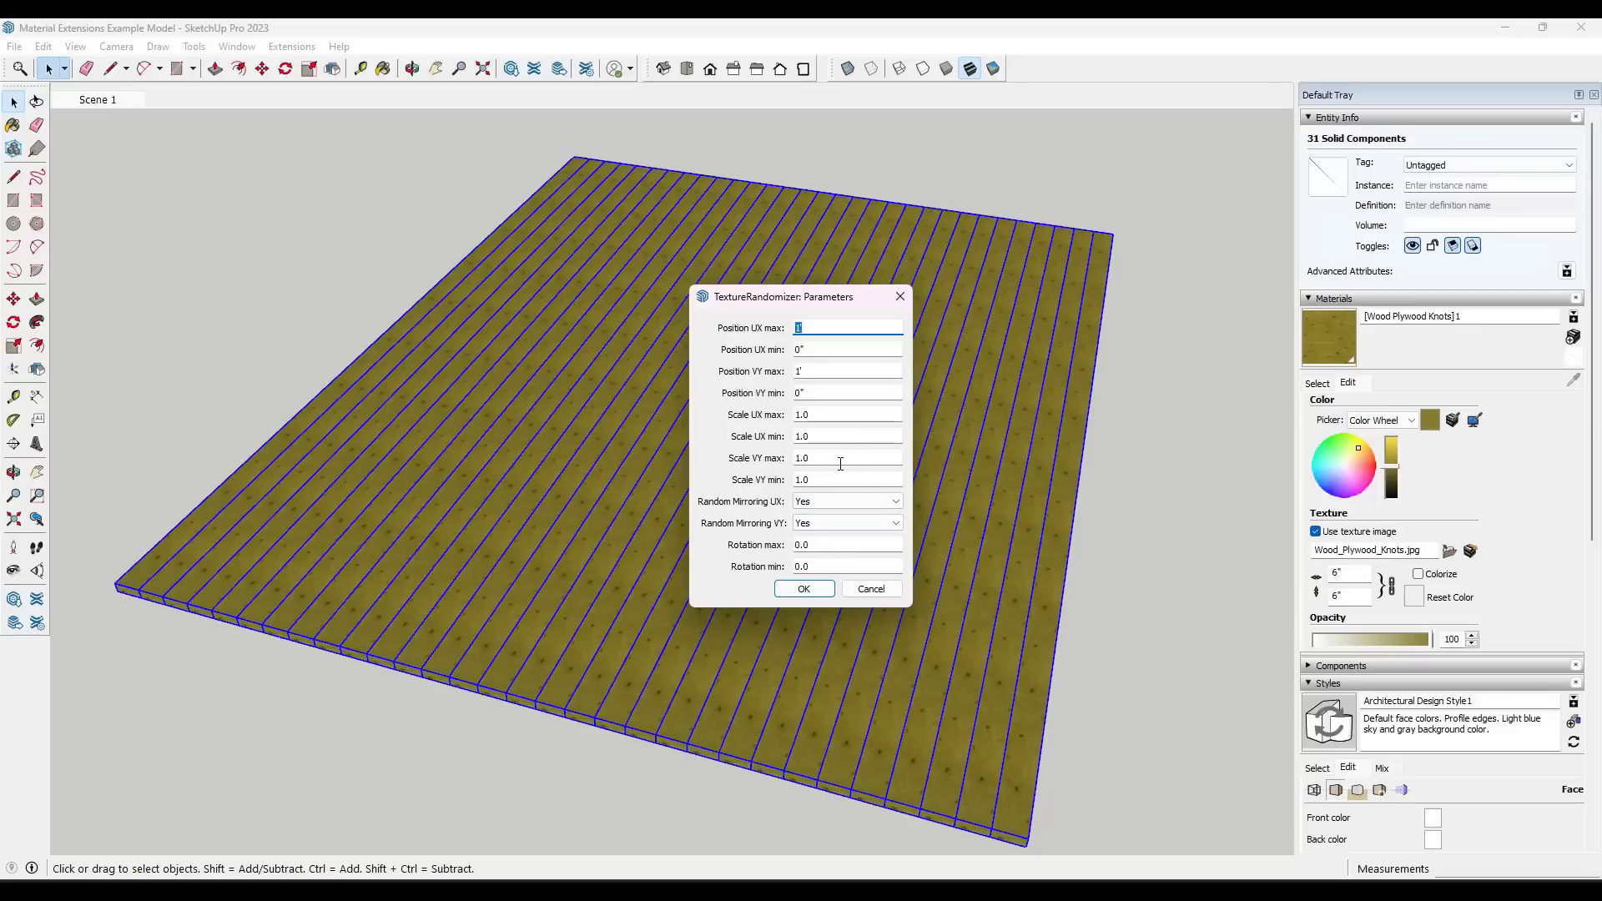
# - Randomize the plank textures with positions from 0" to 1', scale 1.0, random mirroring in both directions and rotation 0.0
pyautogui.click(803, 589)
pyautogui.moveTo(768, 365); pyautogui.dragTo(1040, 368, button='middle')
pyautogui.hotkey('ctrl', 't')
pyautogui.moveTo(832, 534); pyautogui.dragTo(532, 593, button='middle')
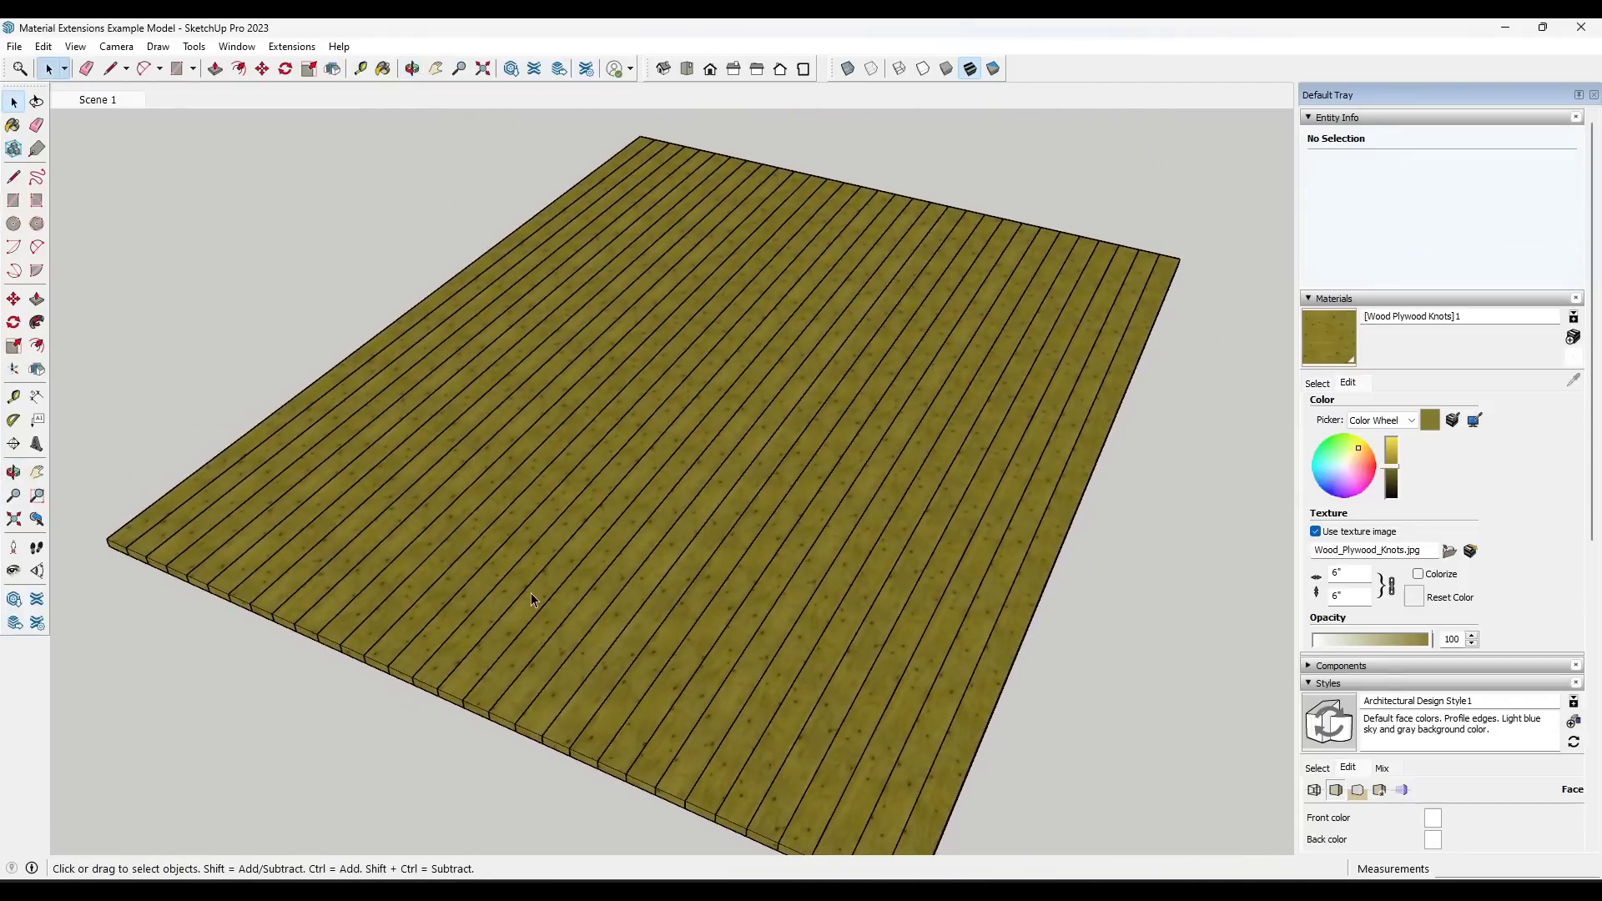
pyautogui.scroll(3, 531, 593)
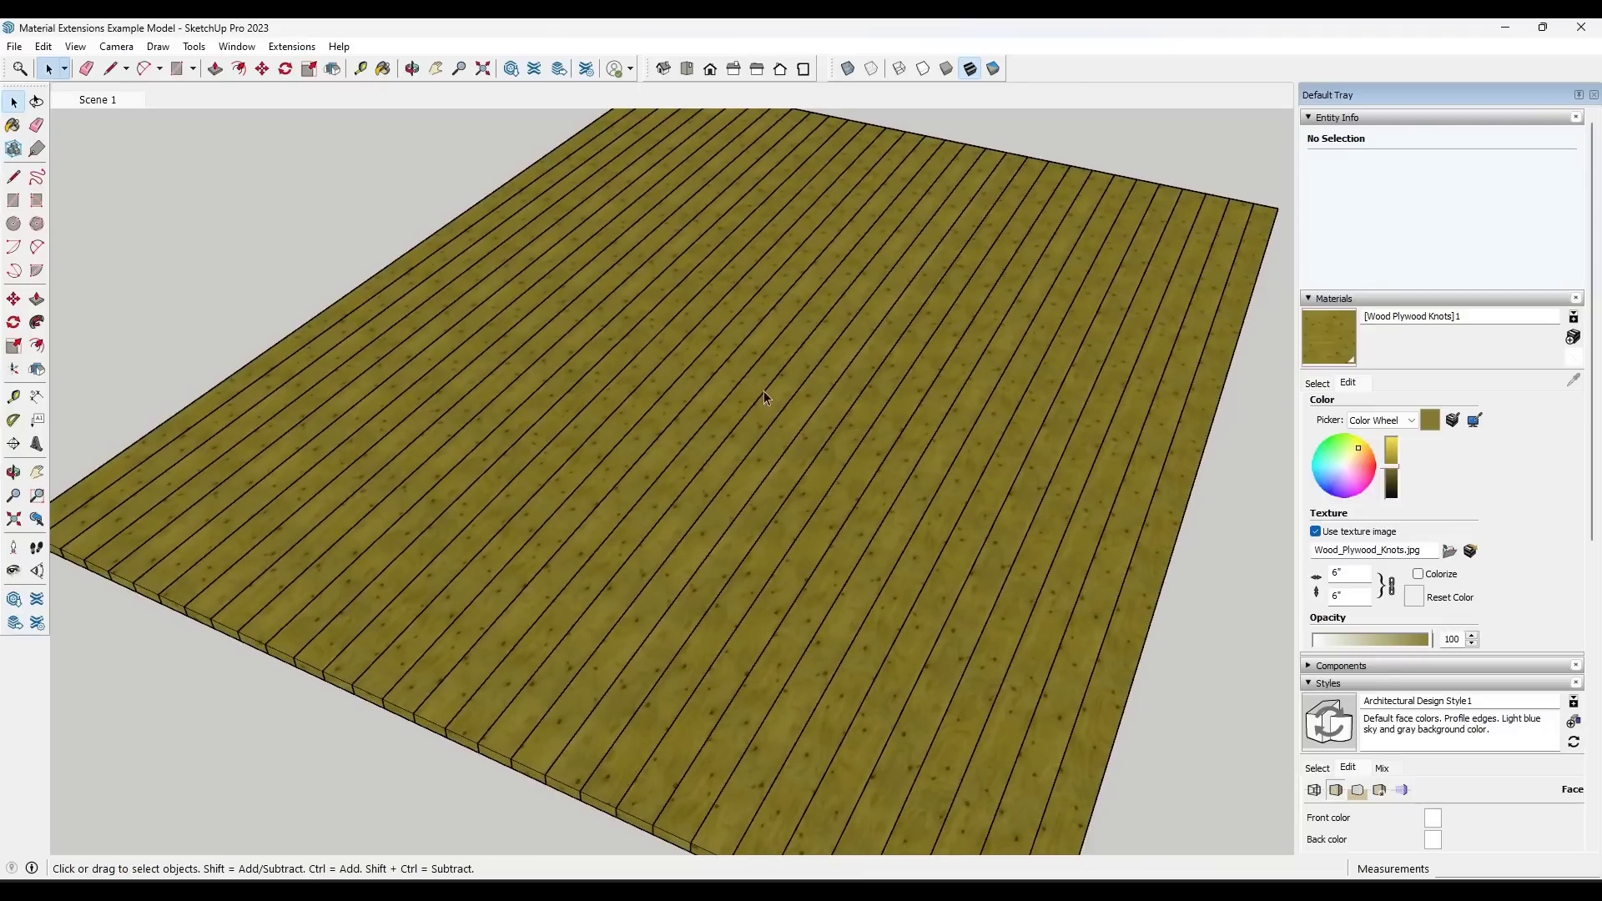
pyautogui.scroll(-5, 549, 513)
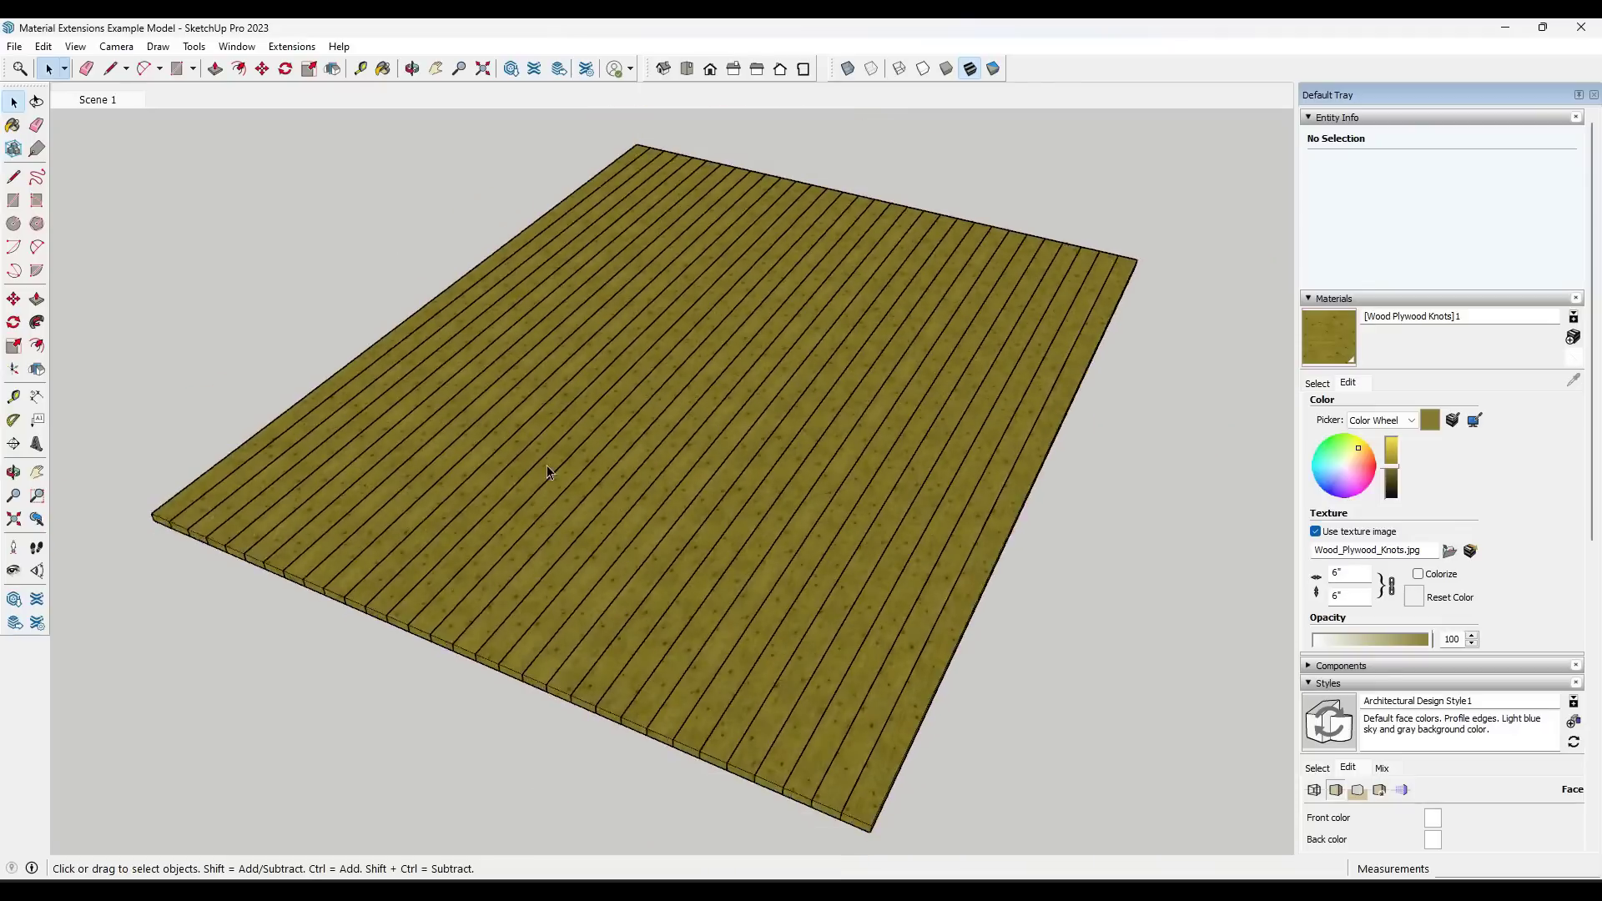
# - Draw a long, narrow rectangle of about 126 square inches on the ground beside the plank floor
pyautogui.moveTo(550, 451); pyautogui.dragTo(709, 509, button='middle')
pyautogui.press('r')
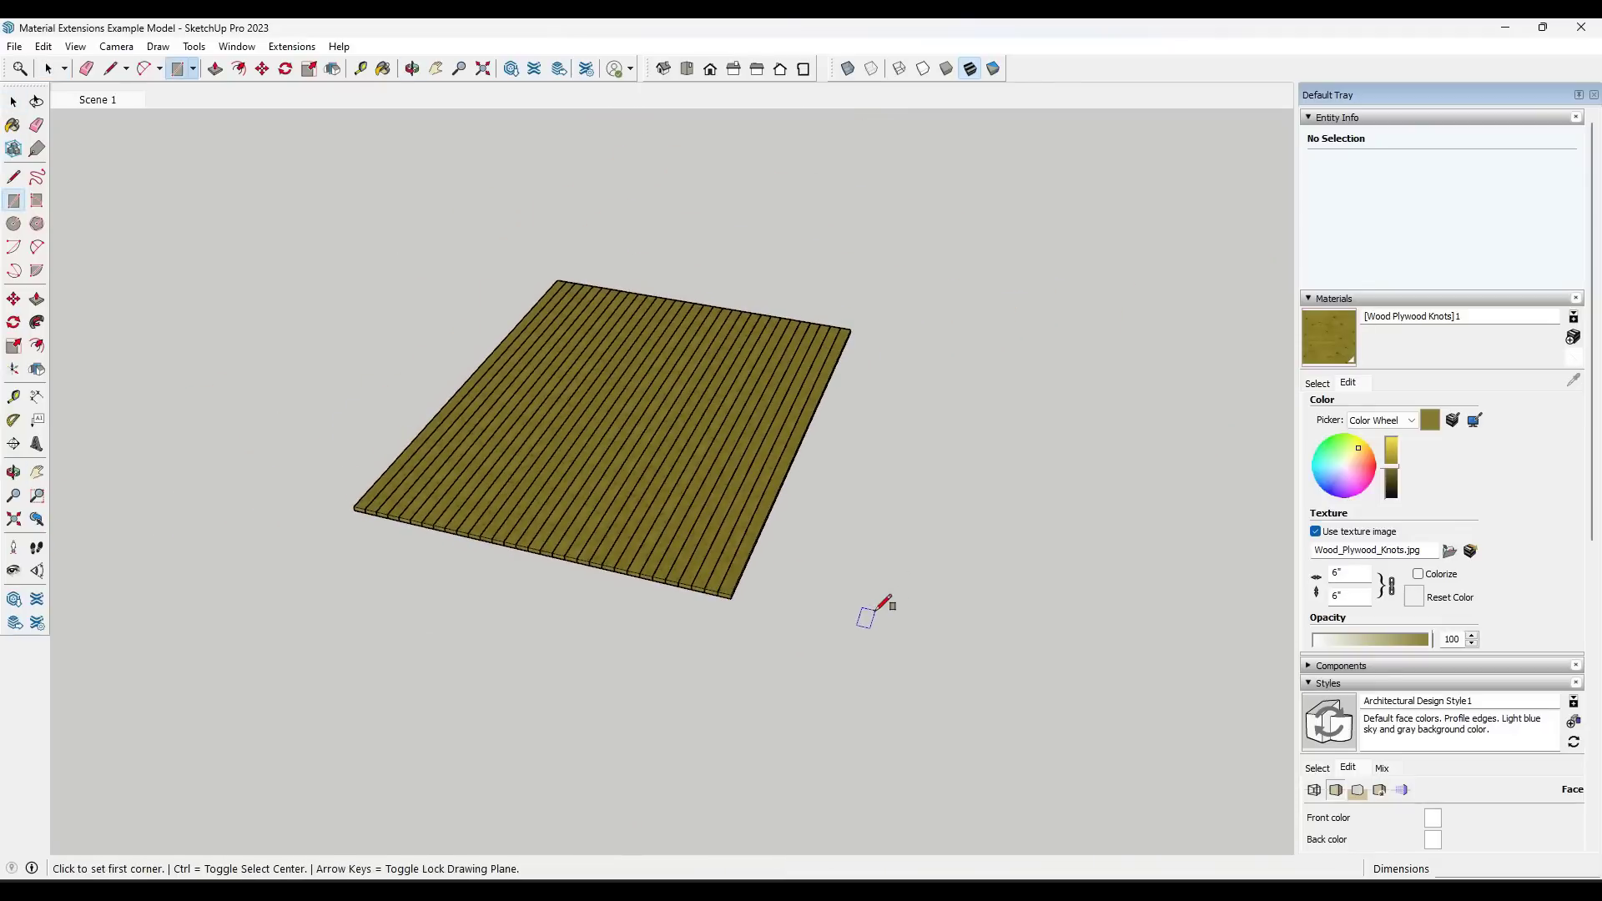
pyautogui.click(870, 620)
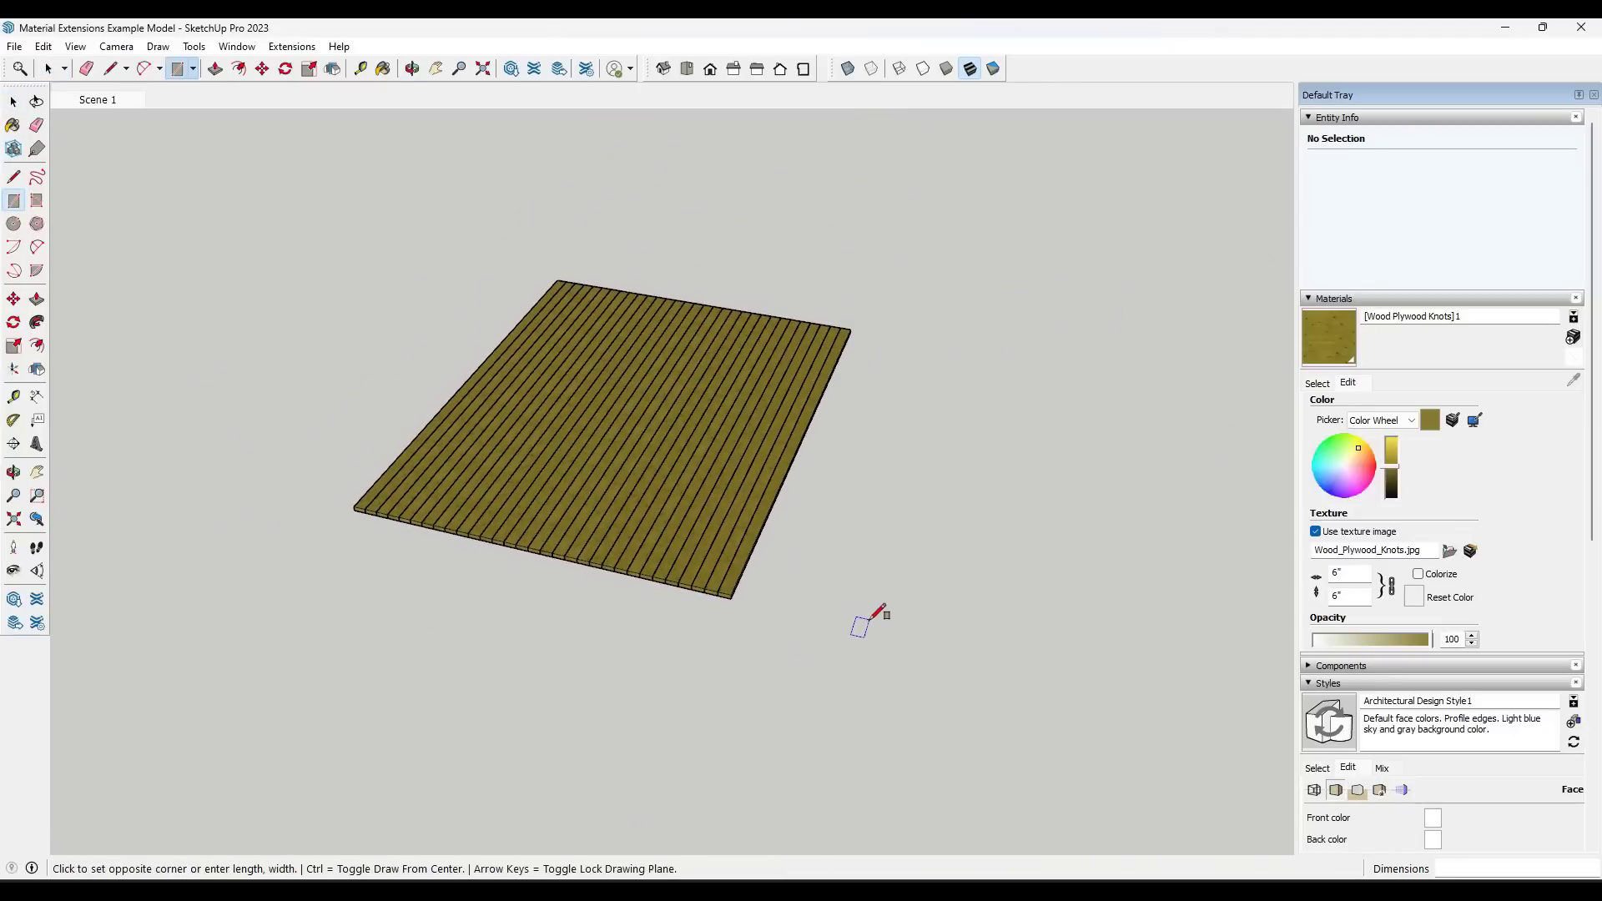
pyautogui.click(968, 343)
pyautogui.press('space')
# - Push/Pull the long rectangle up 11/16" into a plank and make it a group
pyautogui.press('p')
pyautogui.click(952, 398)
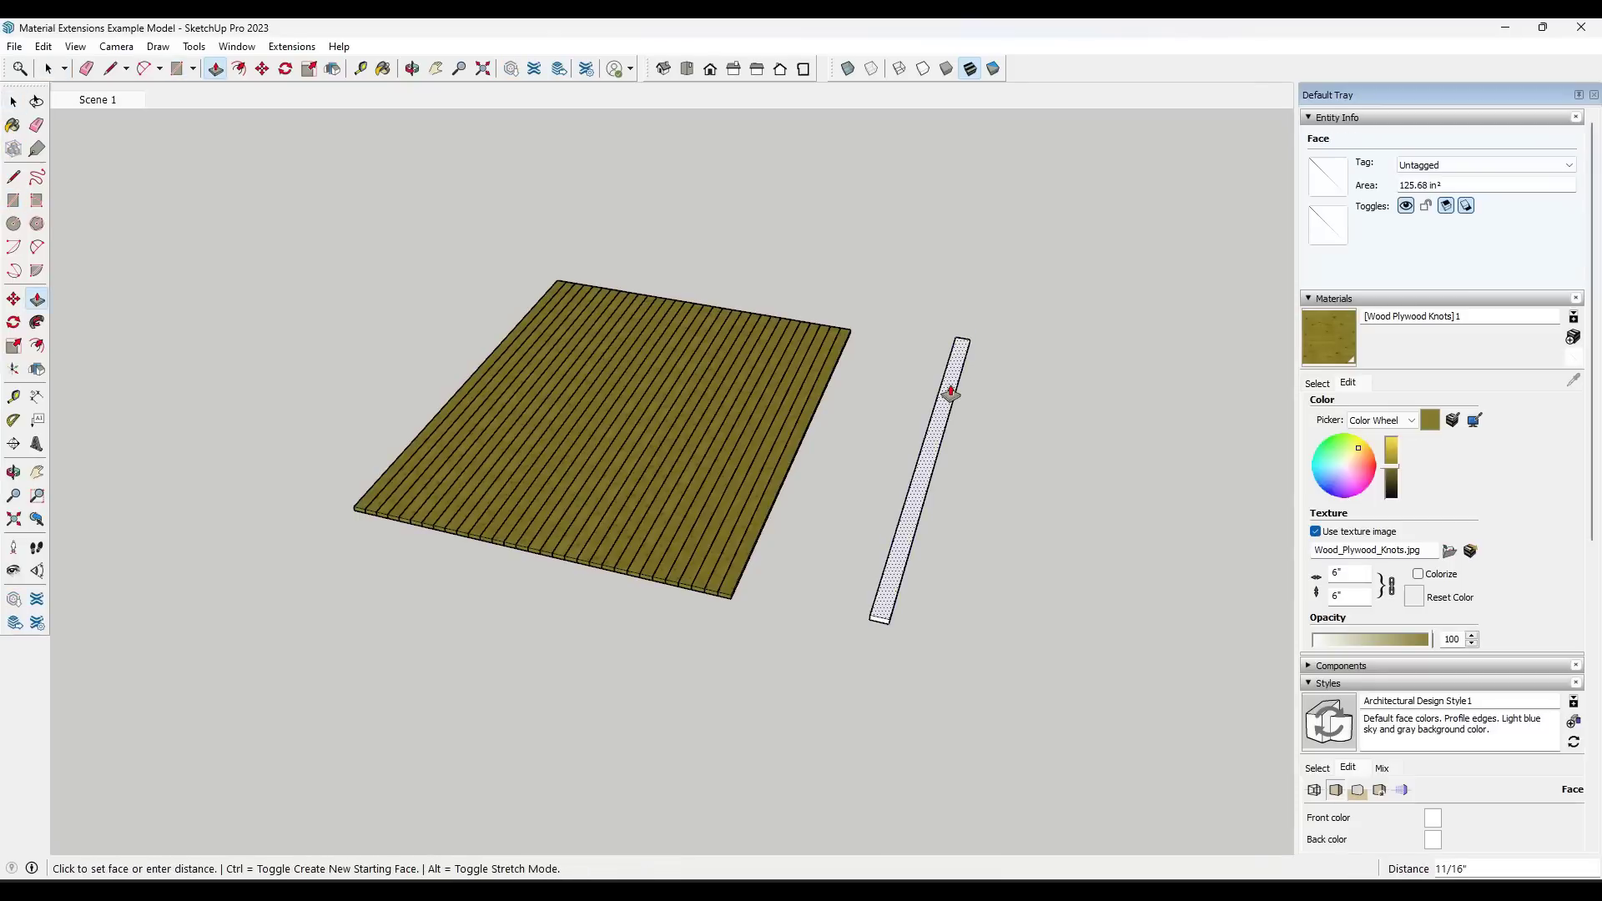
pyautogui.press('space')
pyautogui.click(935, 449)
pyautogui.rightClick(935, 448)
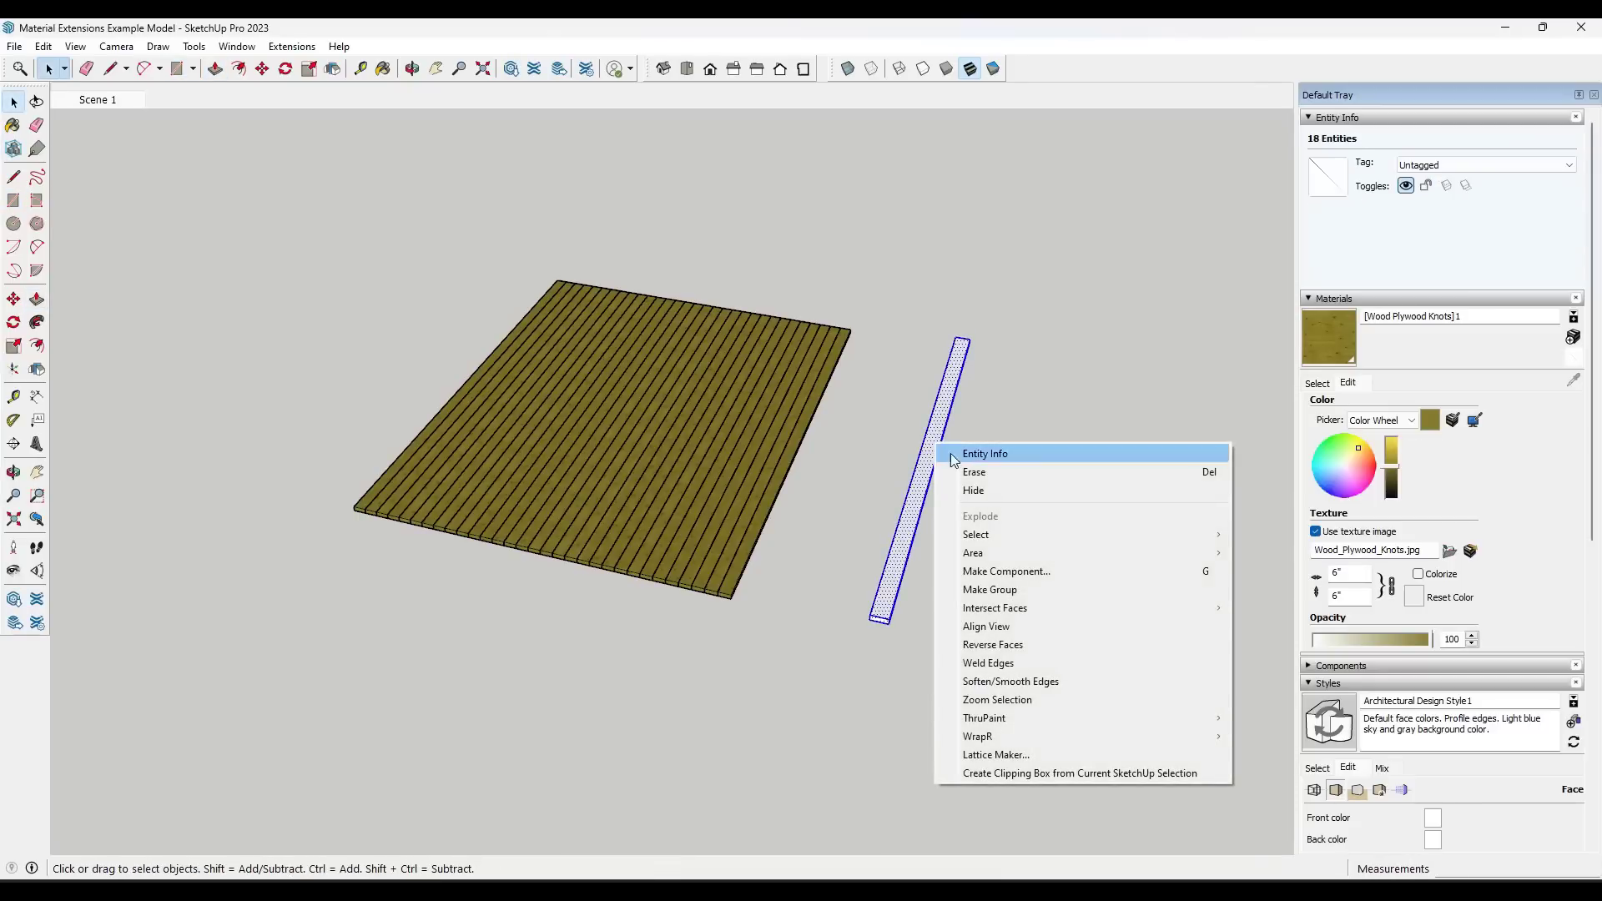
pyautogui.click(1005, 594)
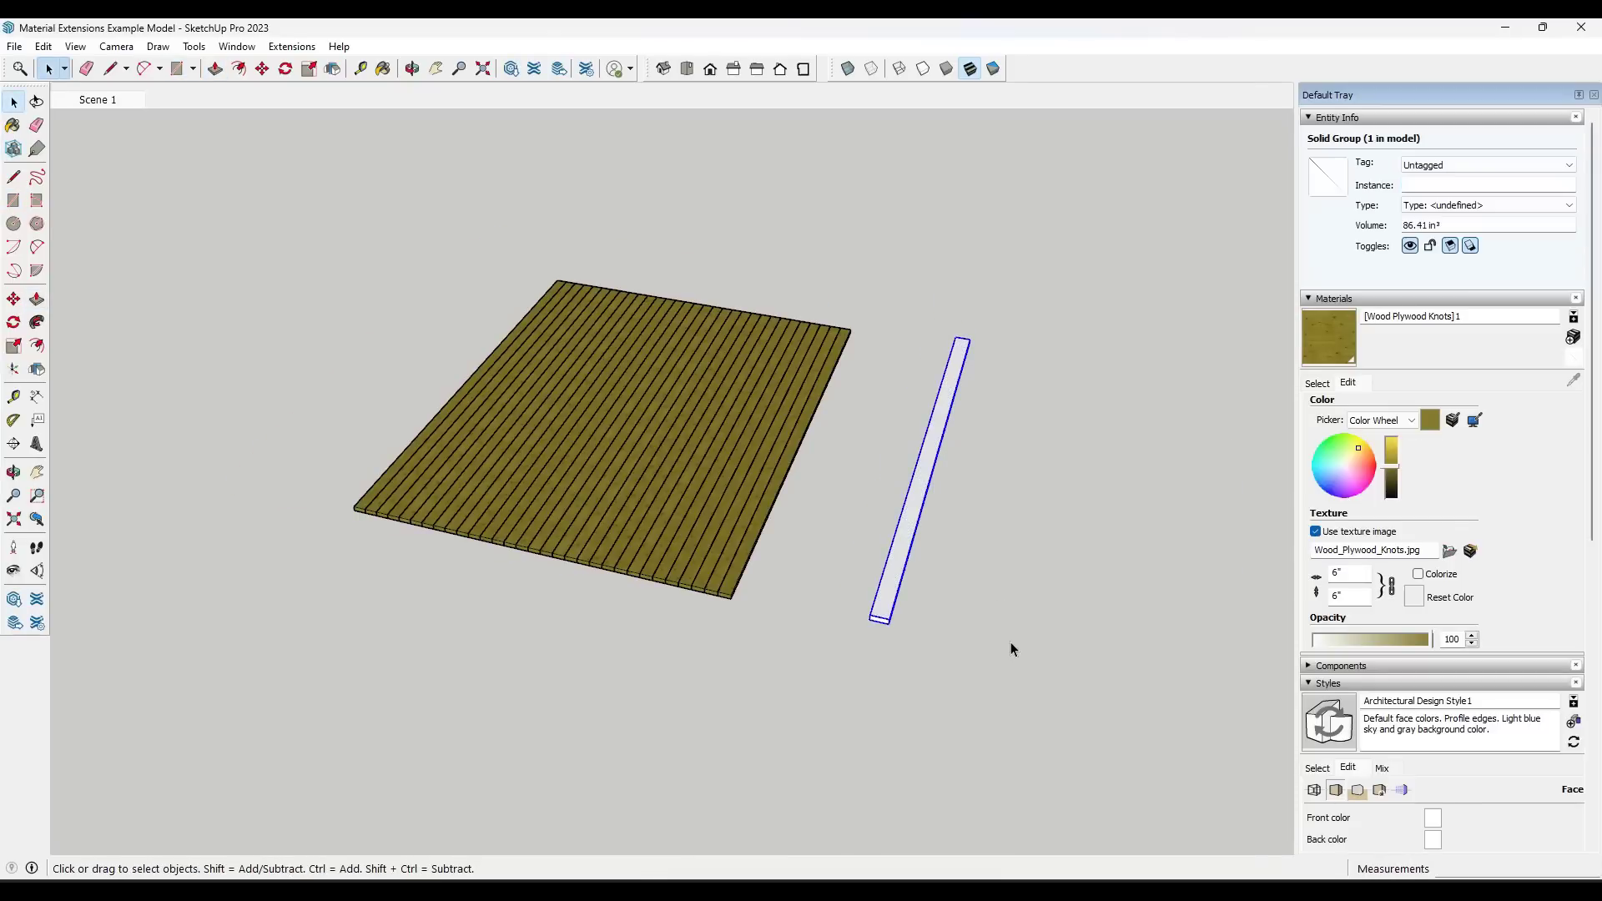
# - Paint the whole plank group with the Wood Plywood Knots material
pyautogui.scroll(3, 960, 635)
pyautogui.press('m')
pyautogui.press('space')
pyautogui.press('b')
pyautogui.click(848, 395)
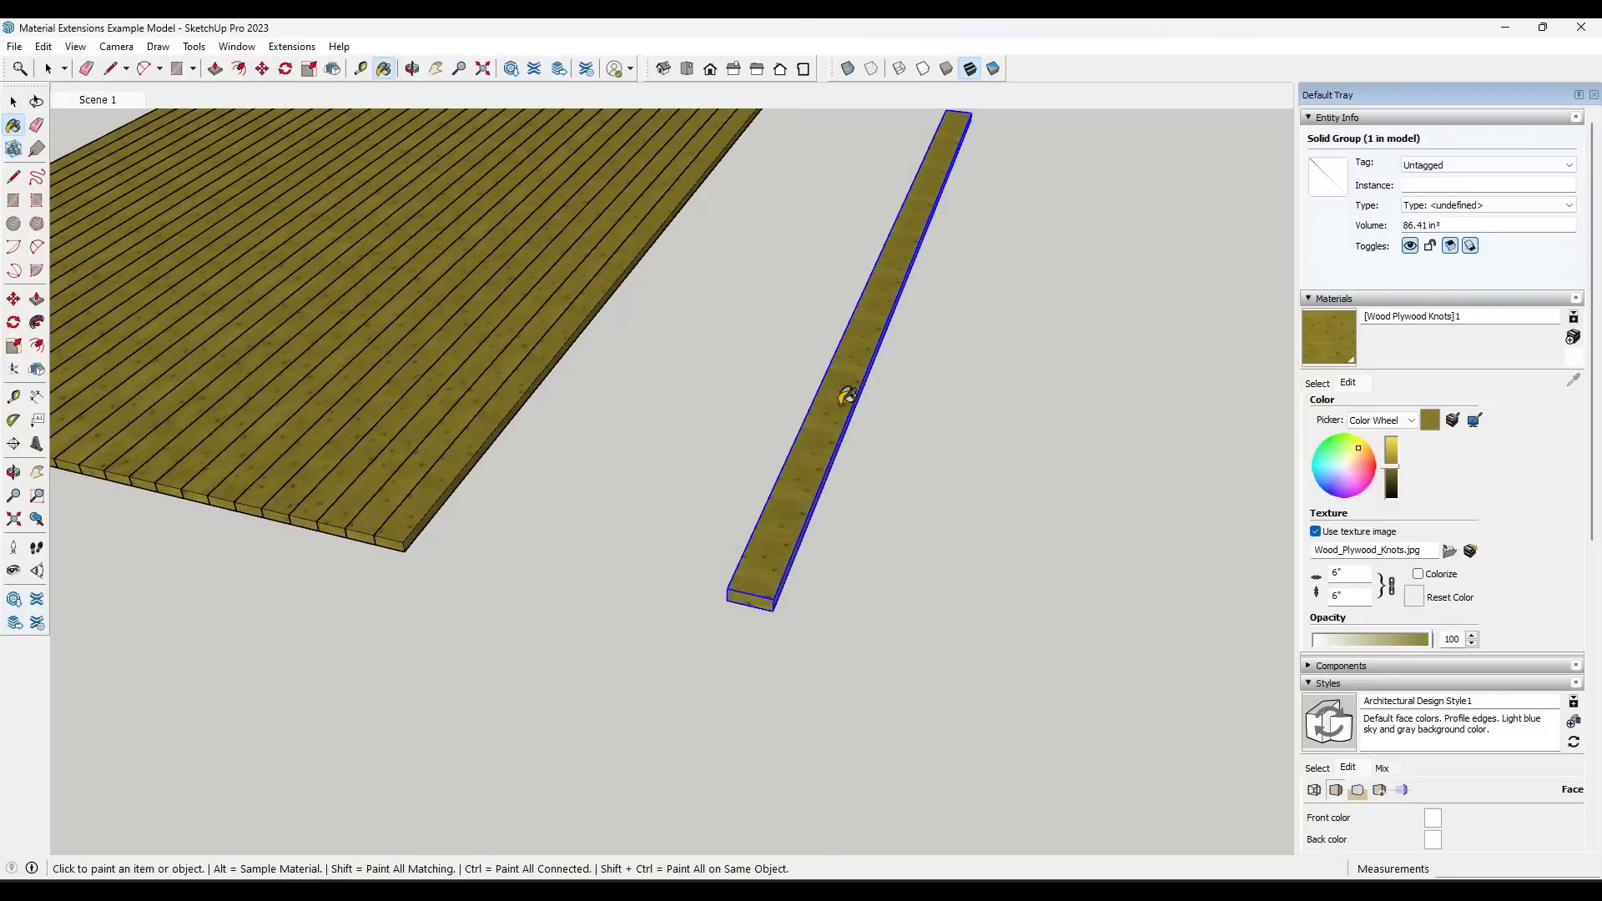
# - Compare the material assigned to the plank group with the material assigned to its top face inside the group
pyautogui.press('space')
pyautogui.moveTo(843, 415)
pyautogui.mouseDown(button='middle')
pyautogui.moveTo(837, 500)
pyautogui.moveTo(826, 441)
pyautogui.moveTo(884, 351)
pyautogui.moveTo(845, 437)
pyautogui.mouseUp(button='middle')
pyautogui.doubleClick(804, 479)
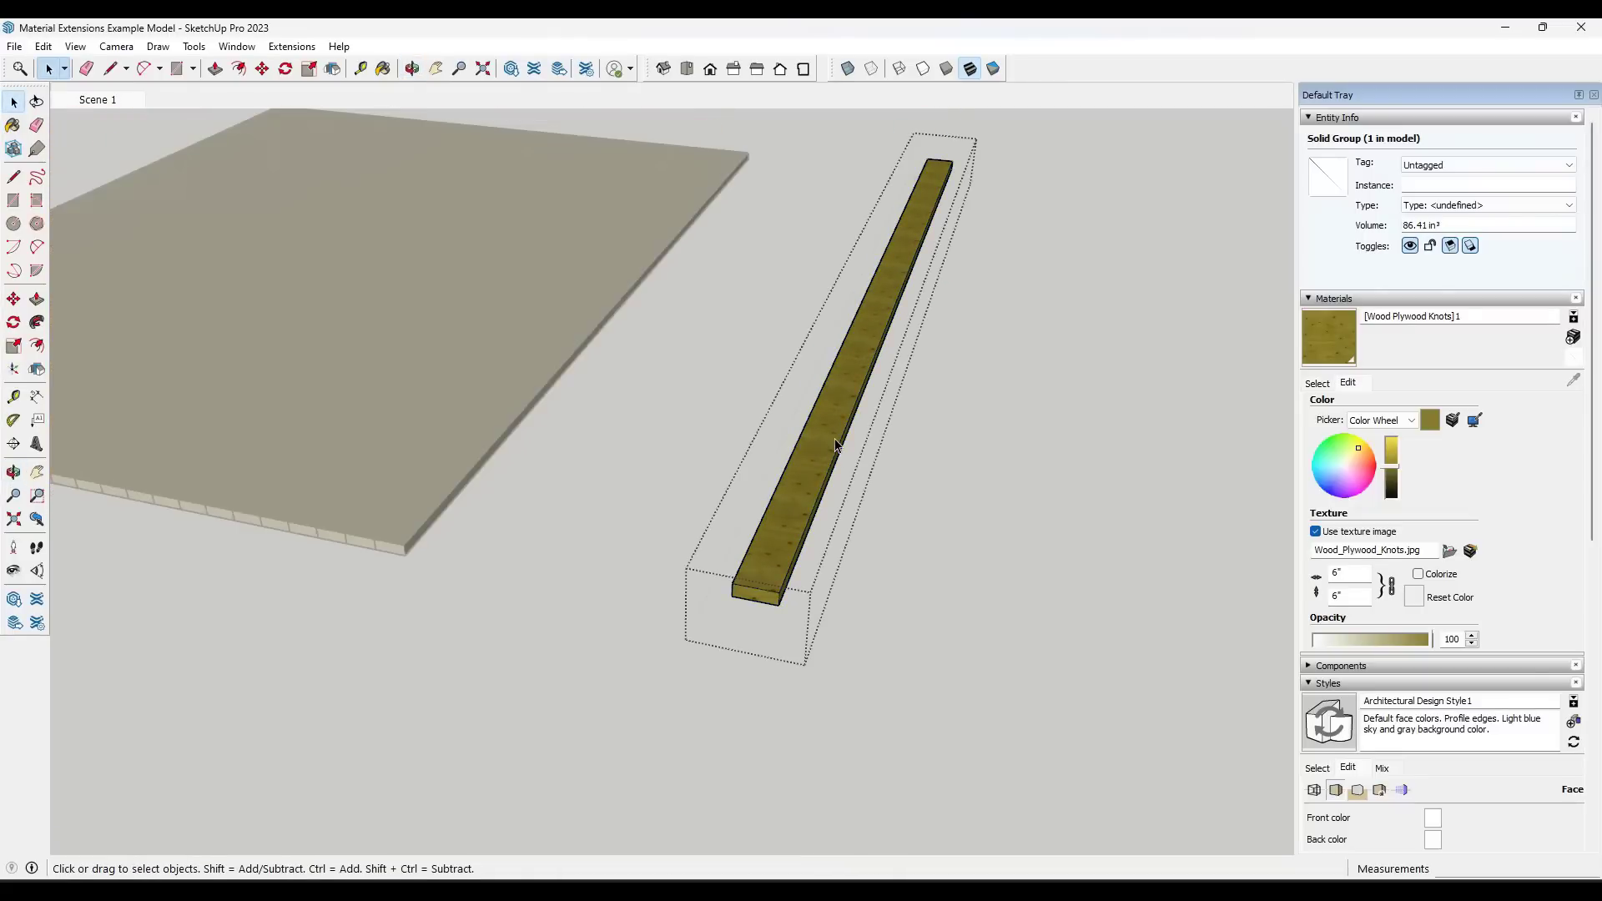
pyautogui.click(916, 497)
pyautogui.click(788, 498)
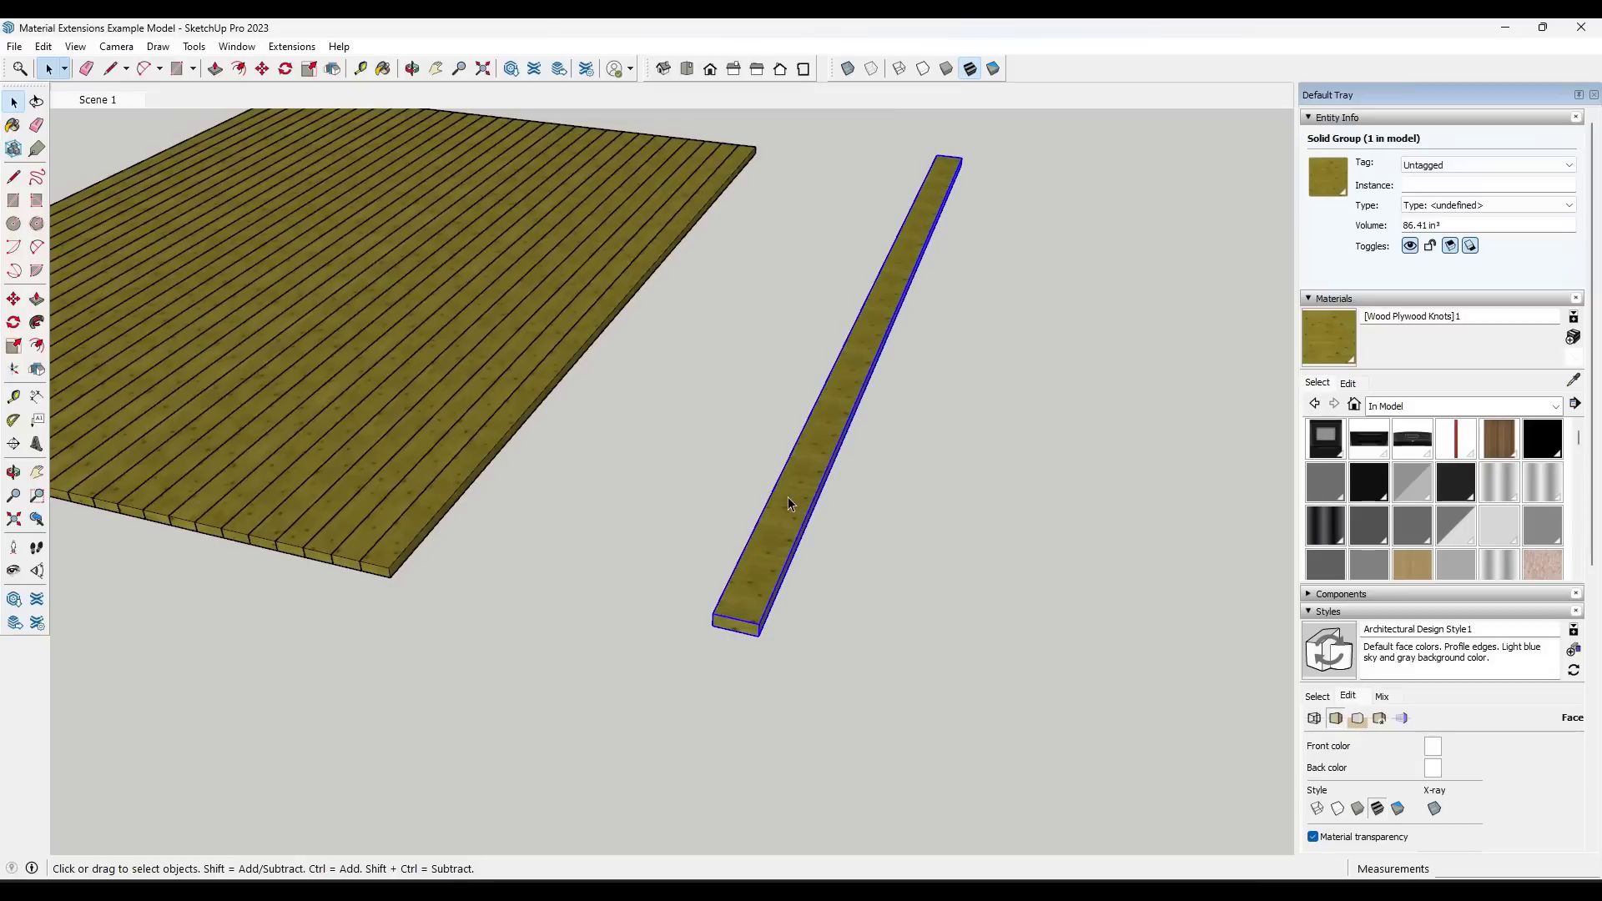
pyautogui.doubleClick(849, 398)
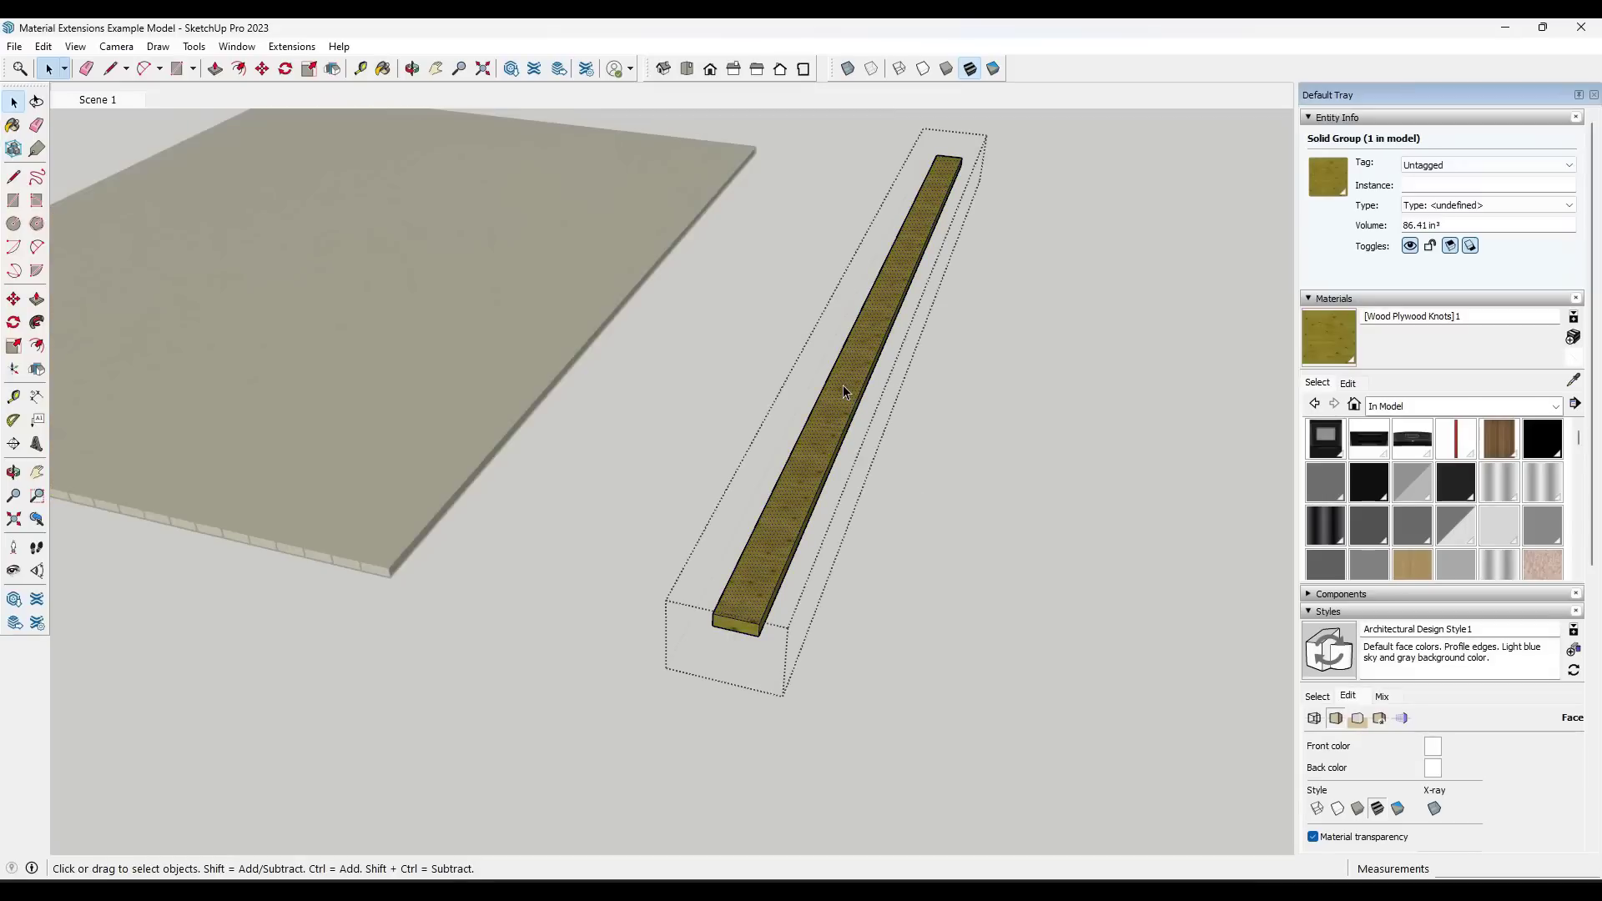
pyautogui.click(843, 389)
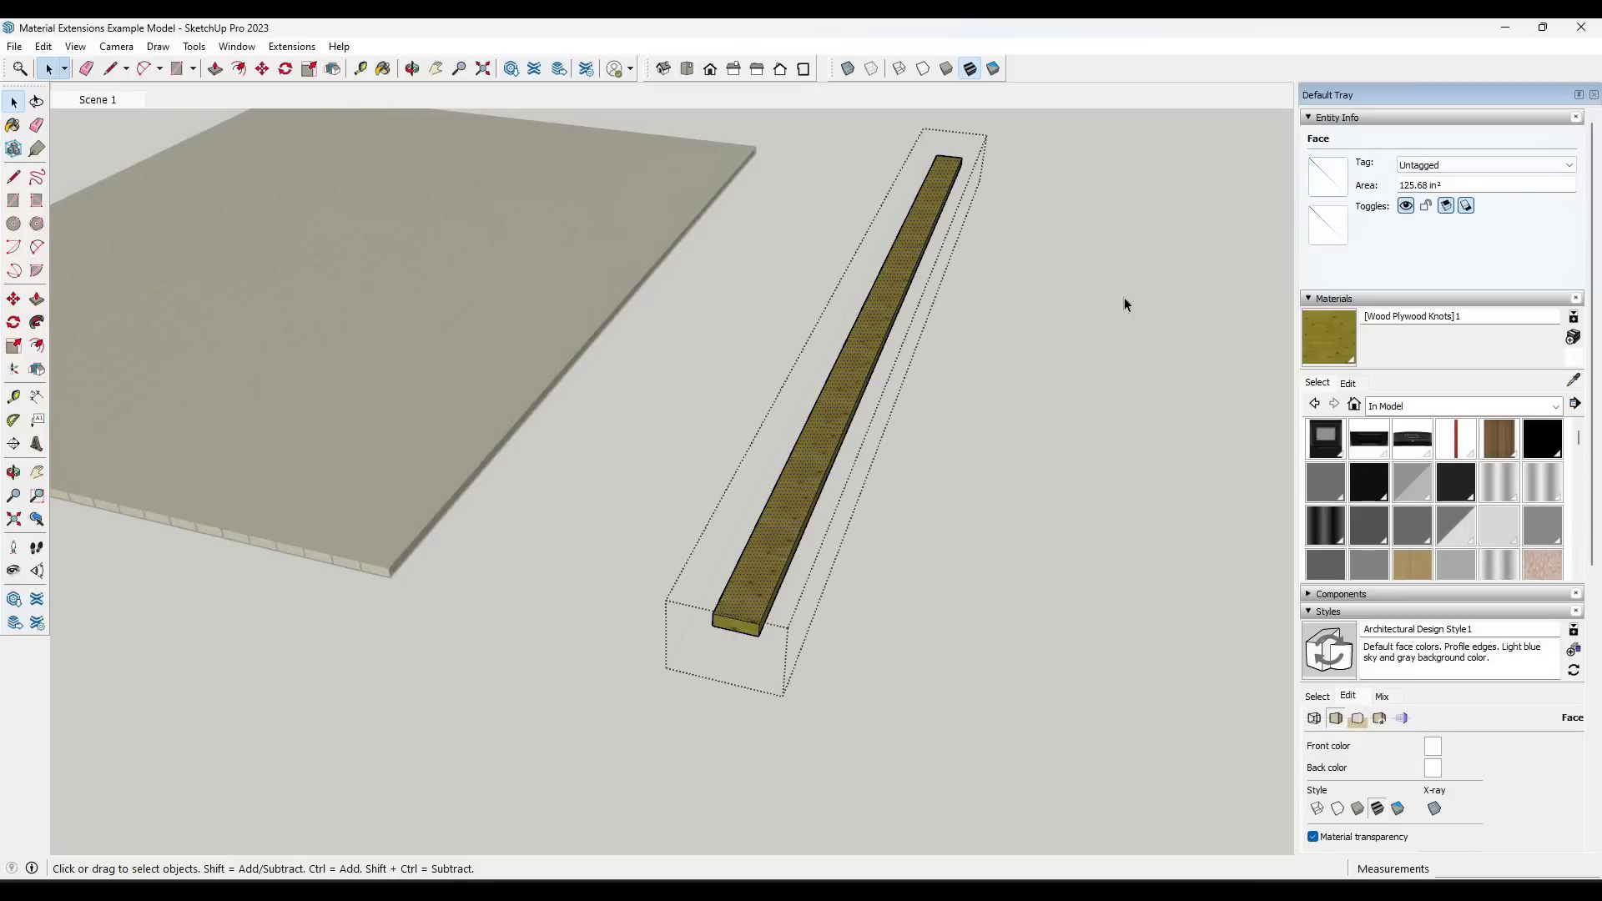
pyautogui.click(979, 393)
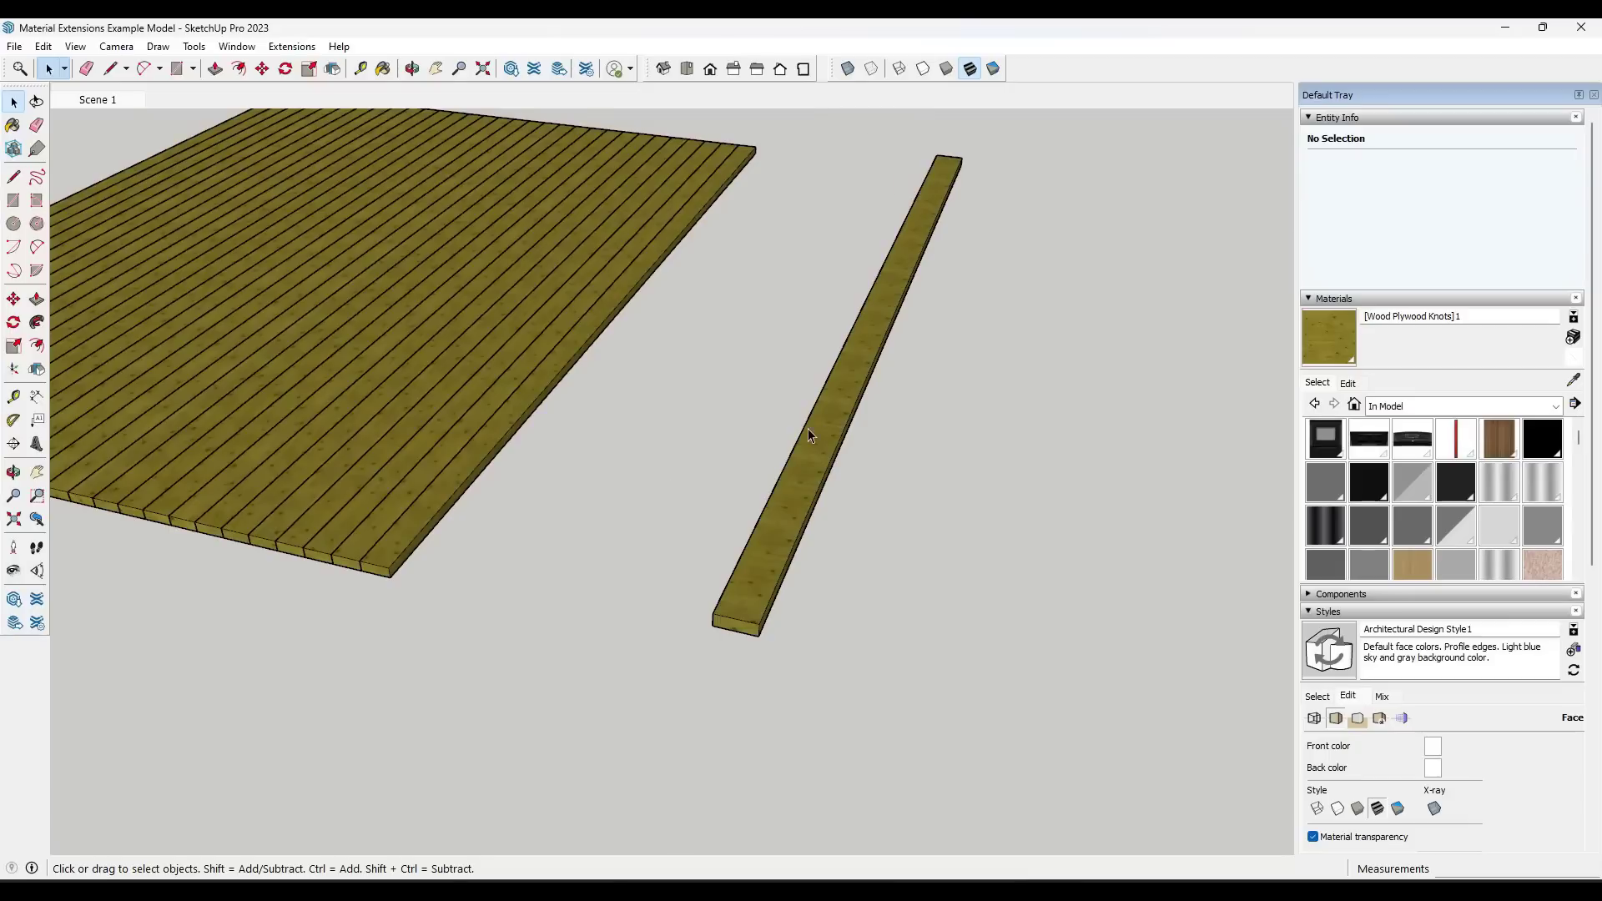
# - Copy the plank group 2 1/16" sideways and array it into three adjoining copies
pyautogui.scroll(2, 953, 342)
pyautogui.scroll(-2, 792, 351)
pyautogui.click(768, 482)
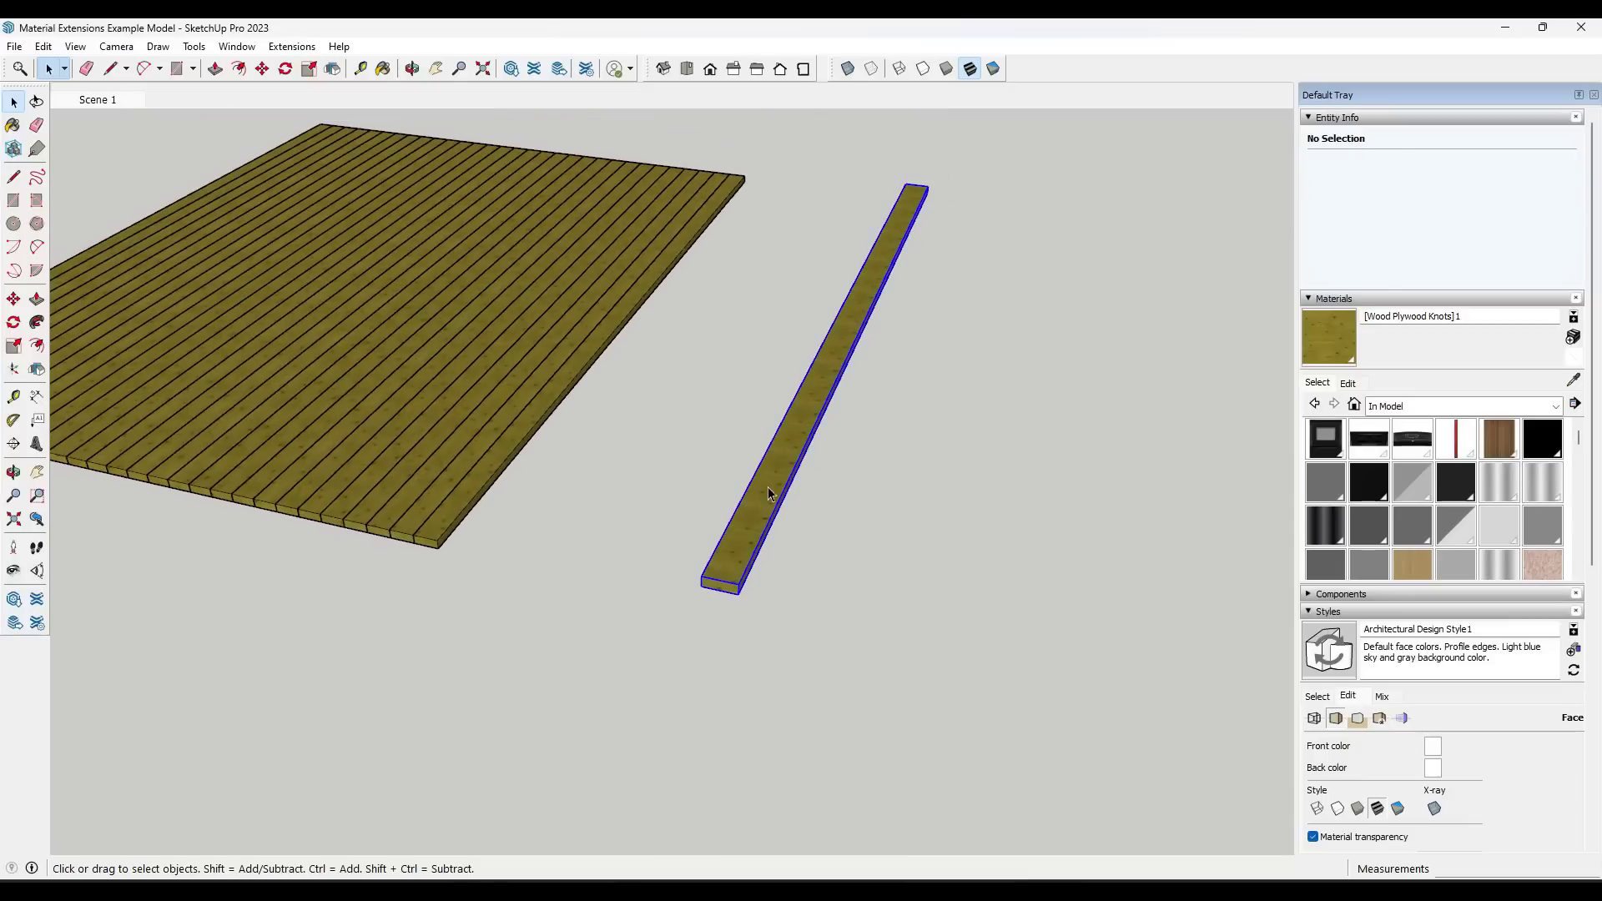
pyautogui.press('m')
pyautogui.click(704, 574)
pyautogui.press('ctrl')
pyautogui.click(812, 518)
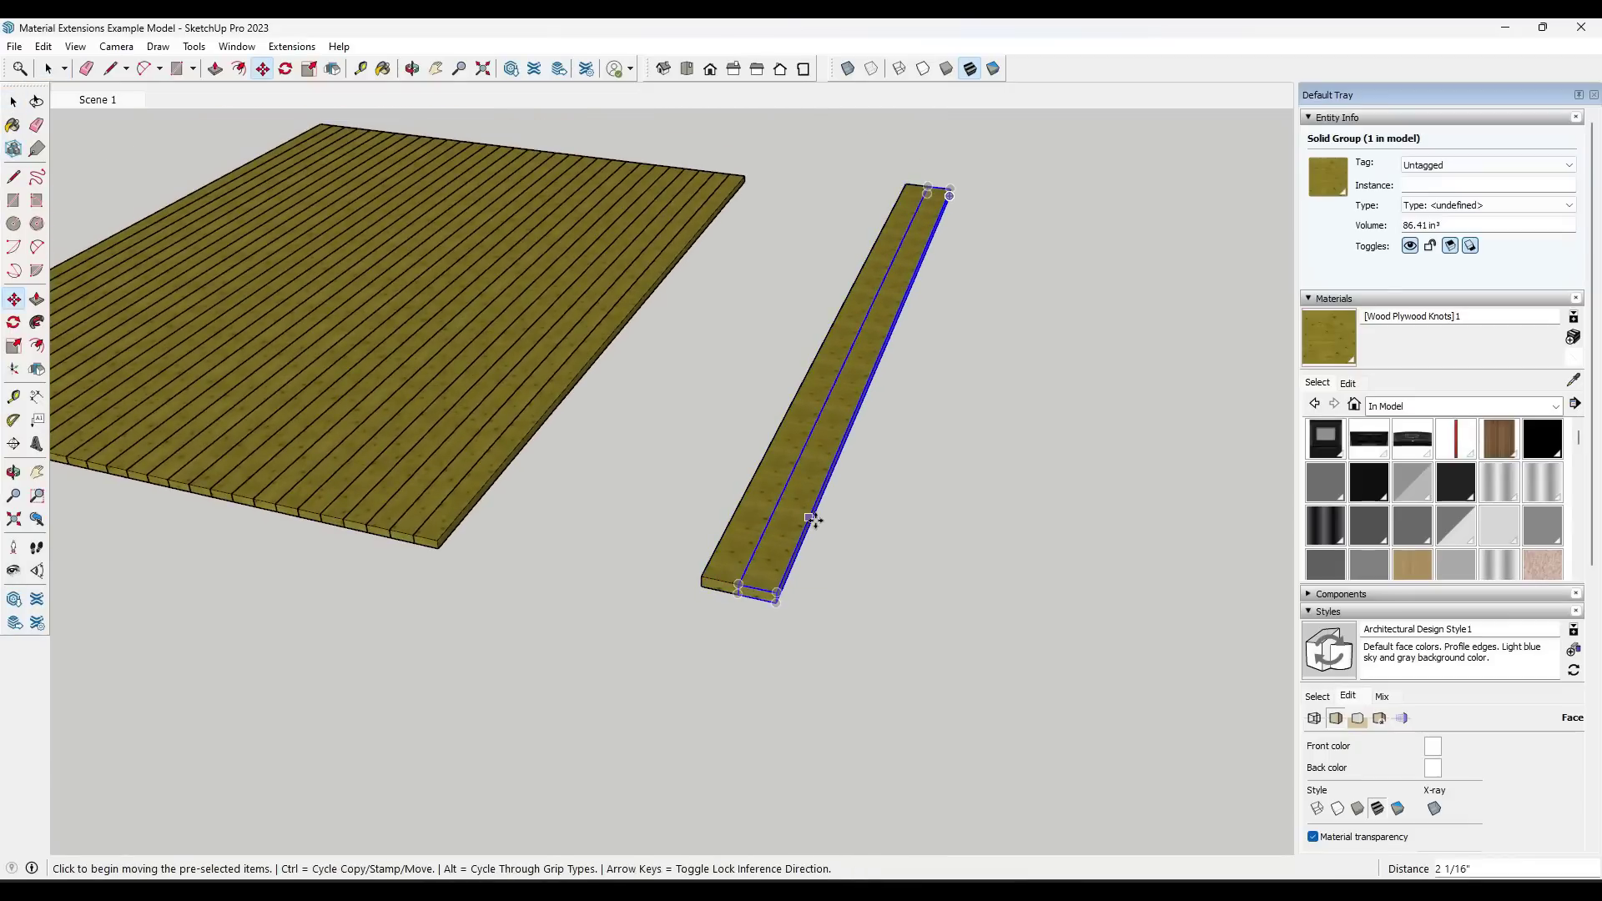
pyautogui.write('*3')
pyautogui.press('Return')
pyautogui.press('space')
# - Try to run TextureRandomizer on the four group-painted planks, and undo the plank array
pyautogui.moveTo(958, 439); pyautogui.dragTo(734, 484)
pyautogui.click(313, 69)
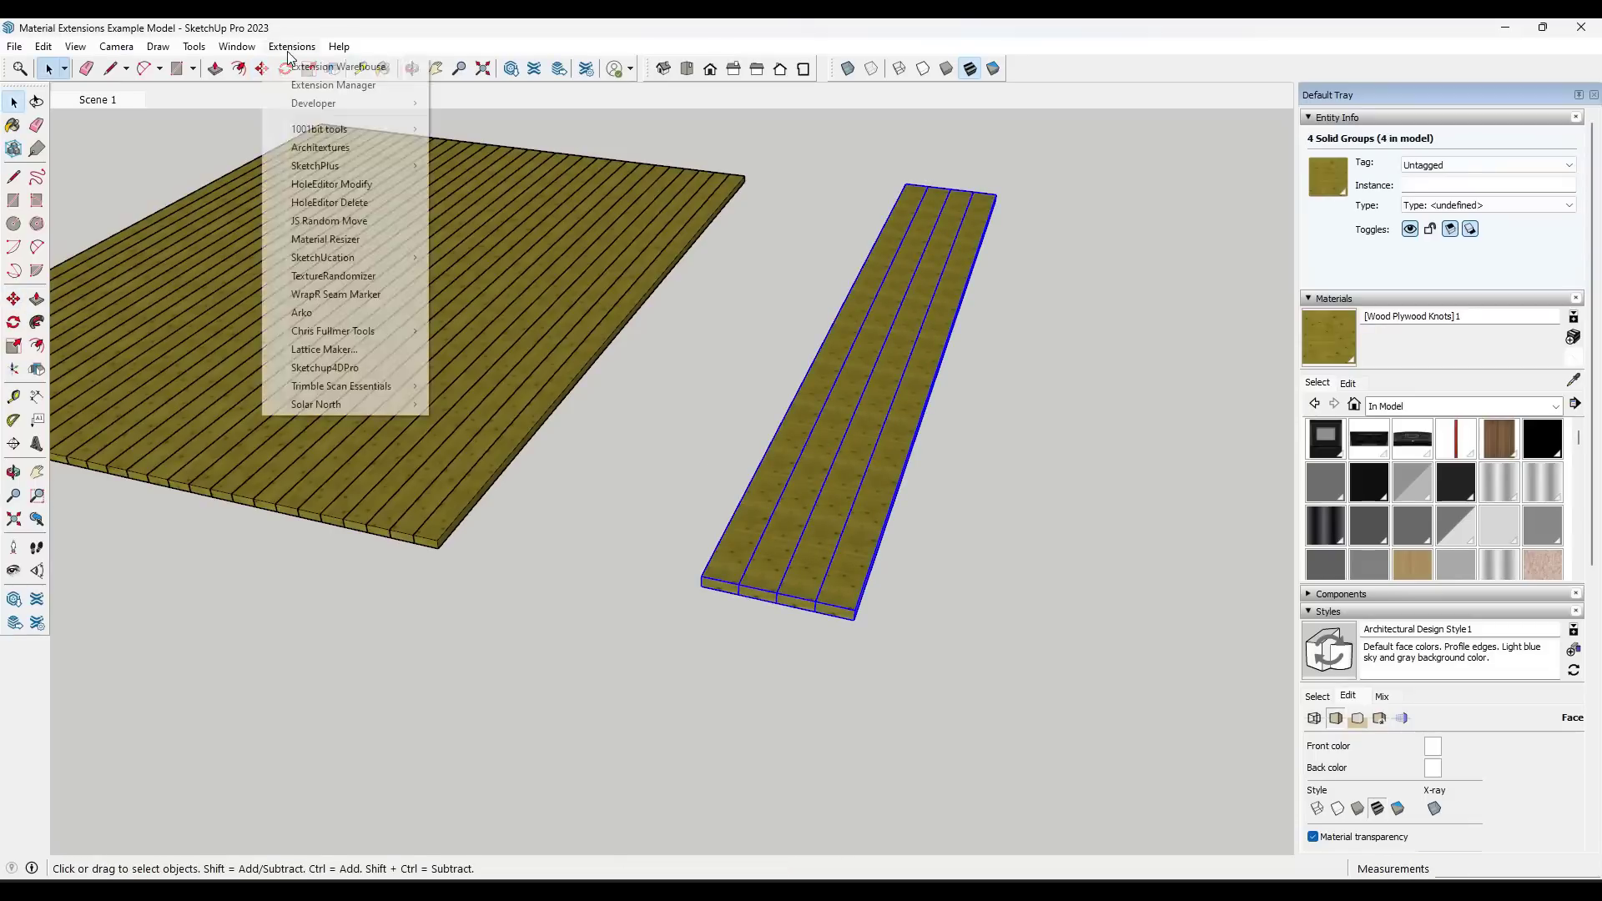
pyautogui.click(318, 265)
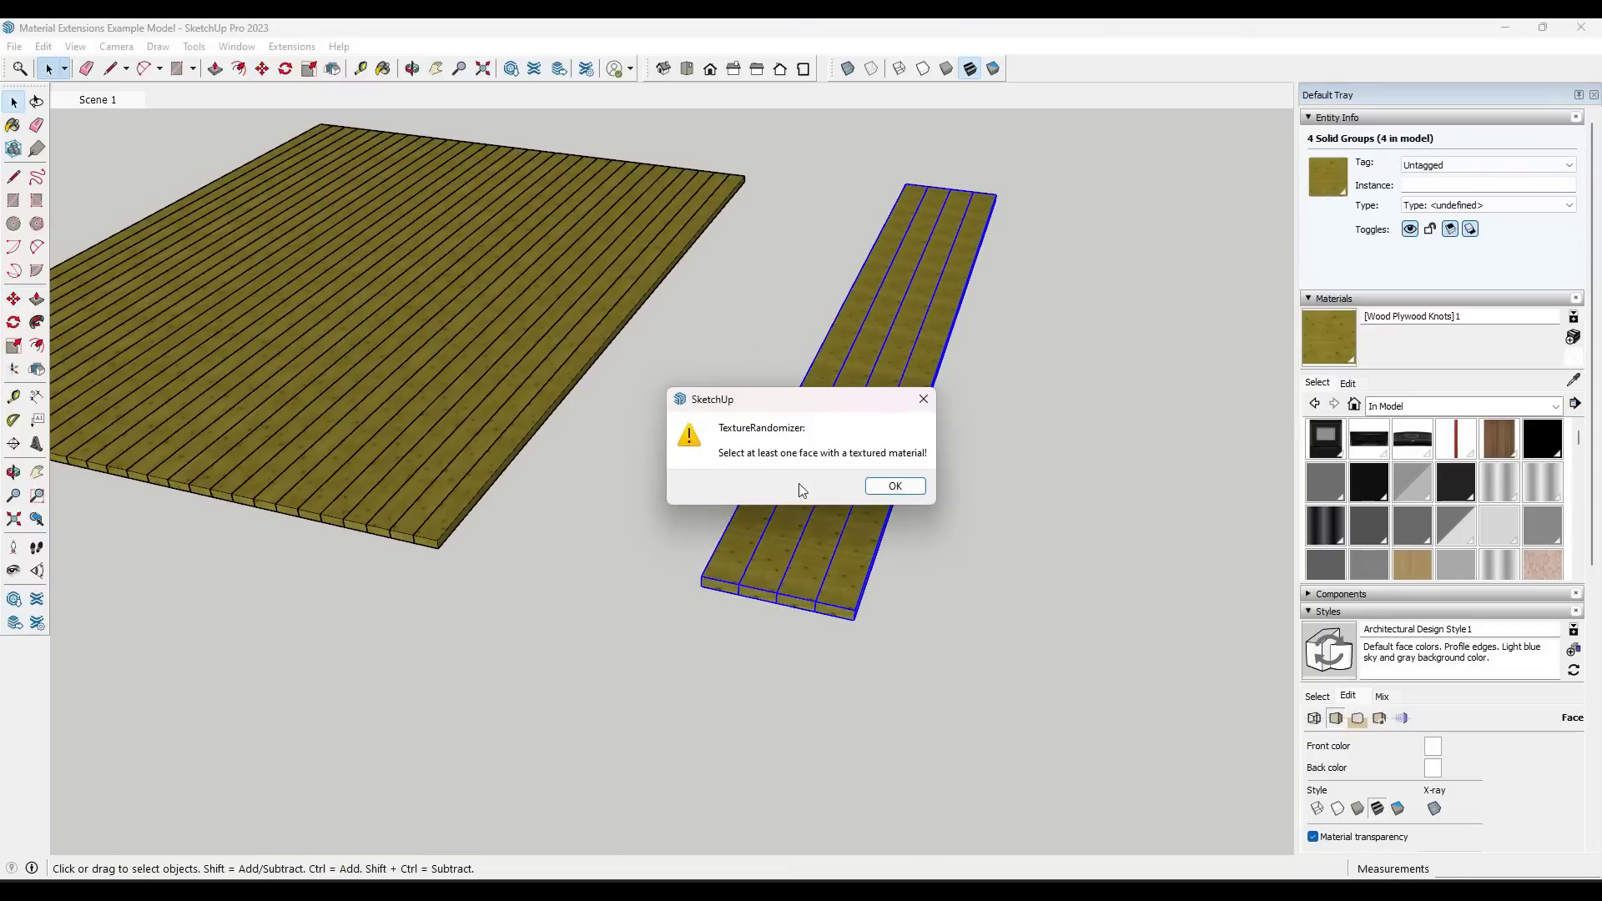
pyautogui.click(895, 487)
pyautogui.hotkey('ctrl', 'z')
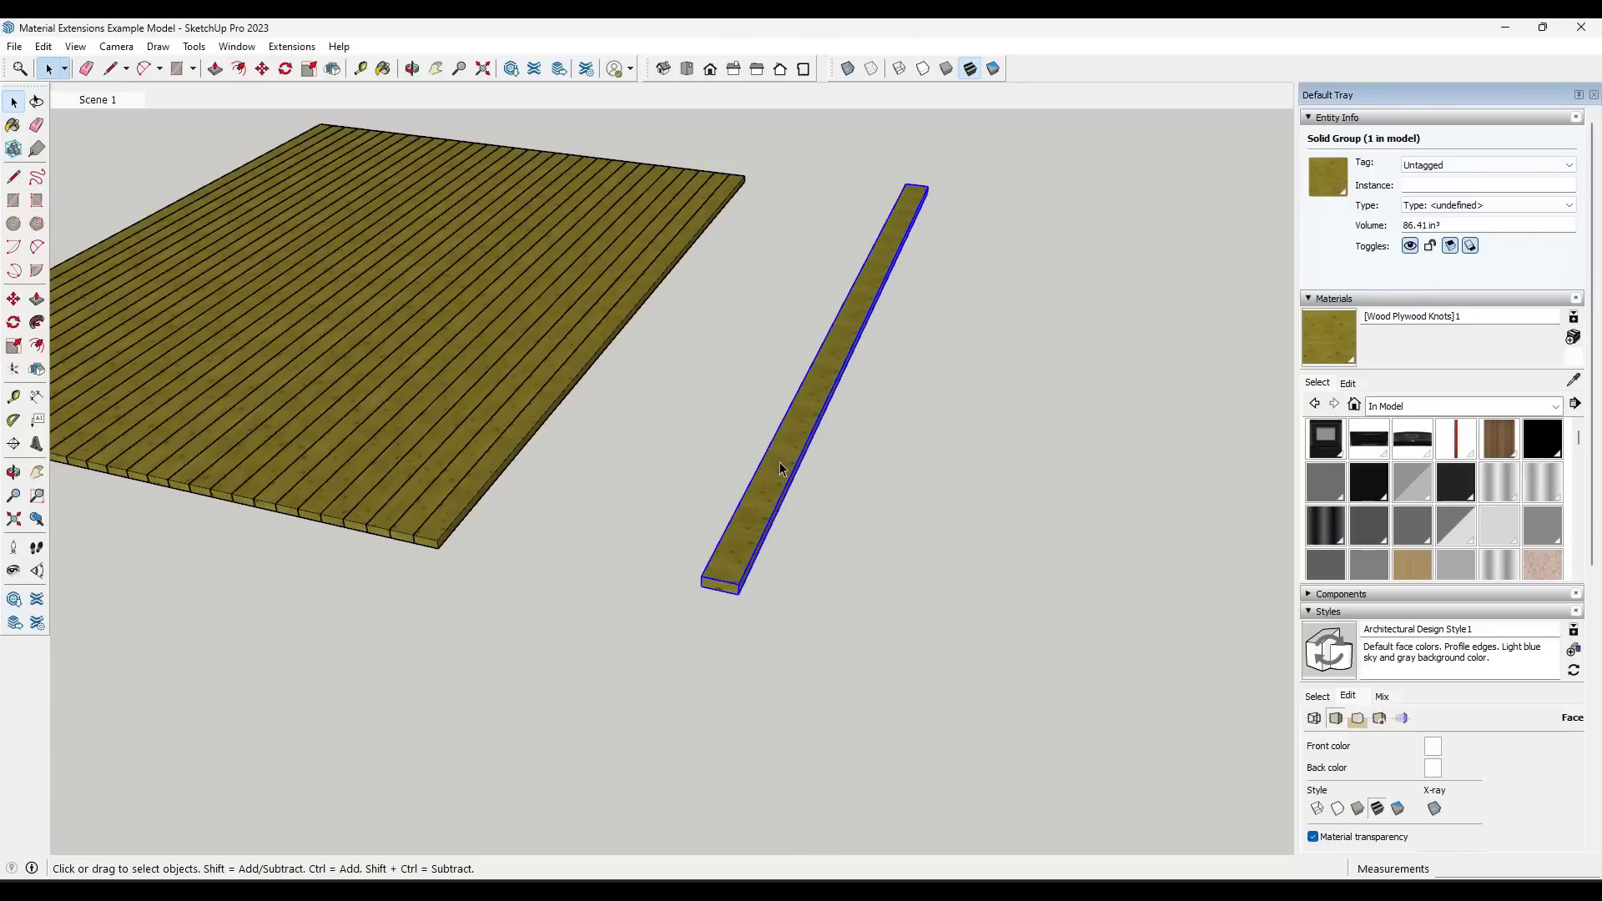
# - Reset the plank group to the Default material and paint all its inner faces with the <Gray>1 wood texture
pyautogui.click(1573, 357)
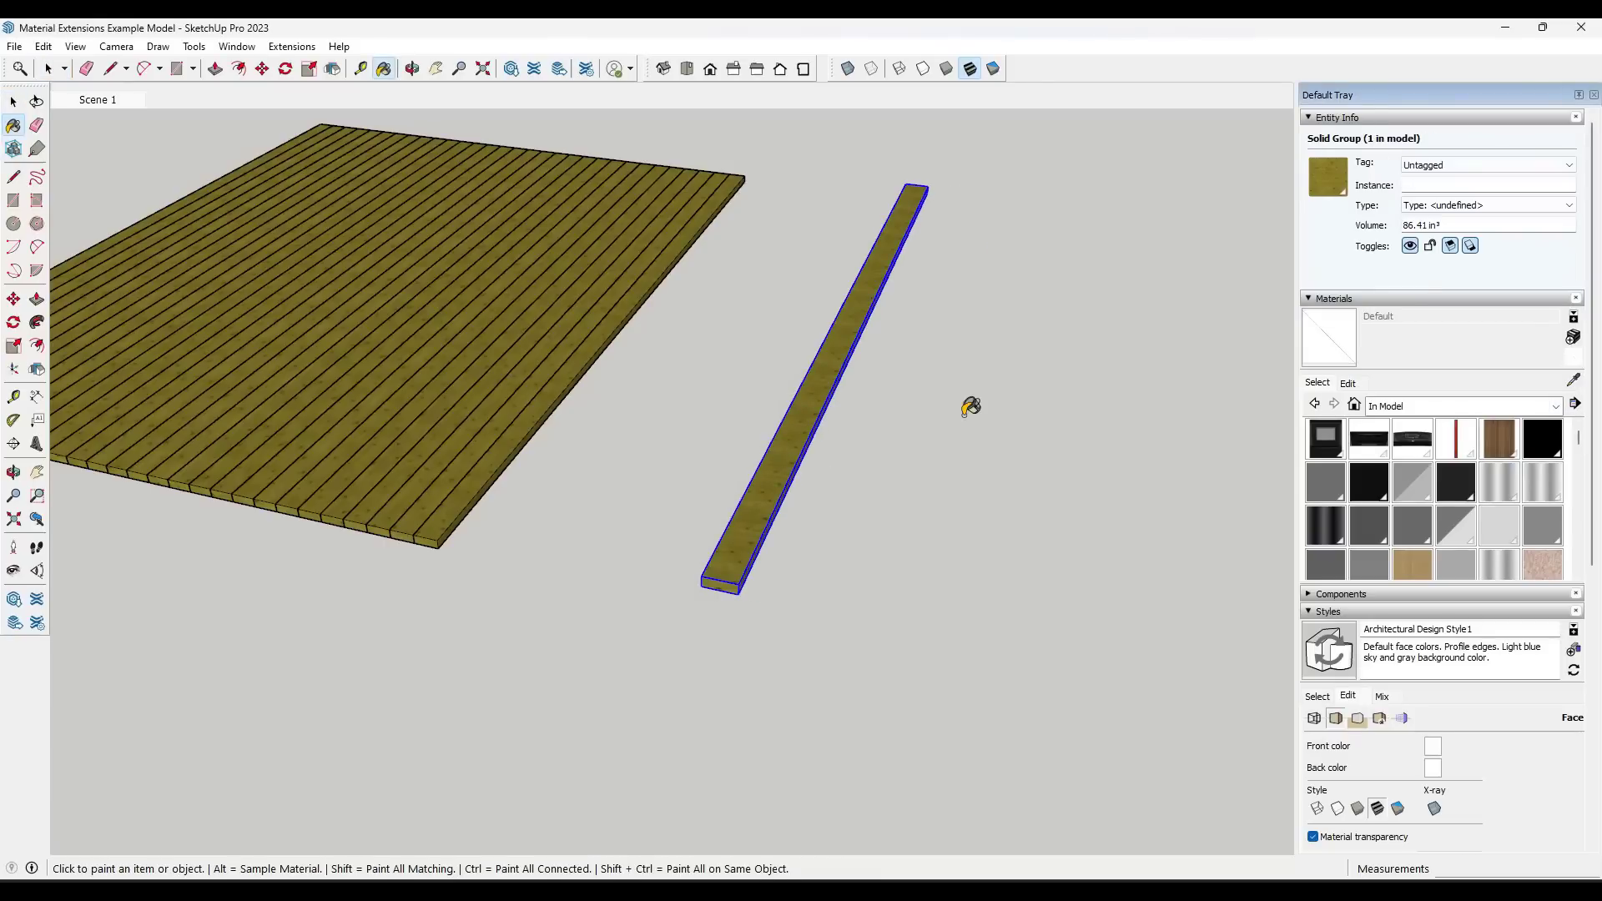
pyautogui.click(826, 368)
pyautogui.press('space')
pyautogui.doubleClick(827, 368)
pyautogui.click(851, 386)
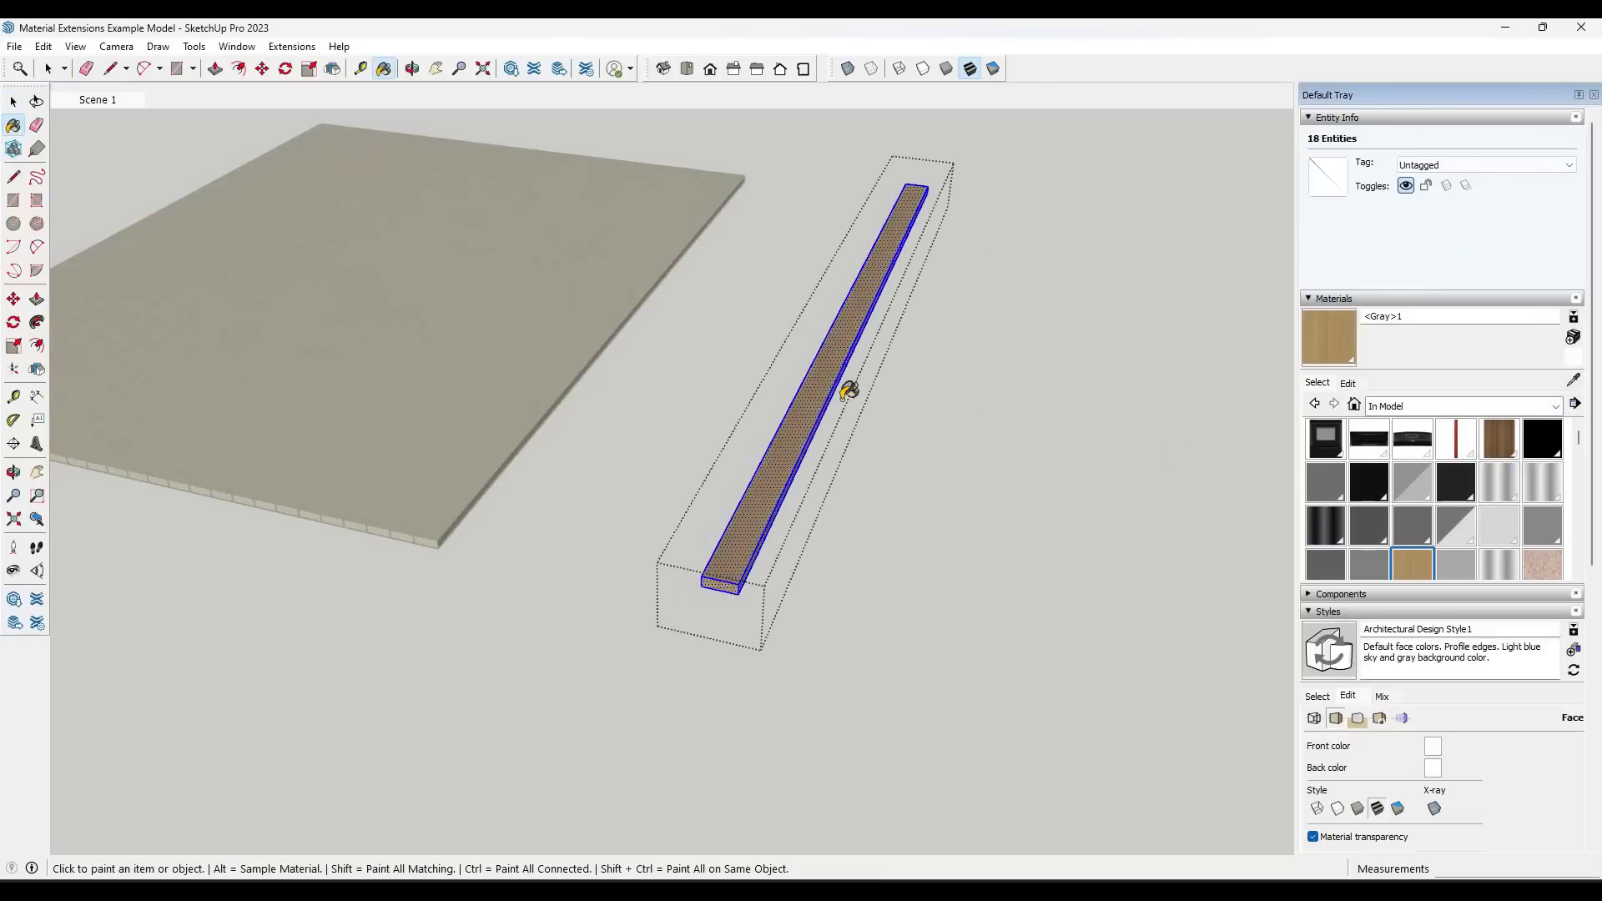
pyautogui.scroll(5, 713, 515)
pyautogui.click(798, 582)
pyautogui.scroll(-3, 662, 641)
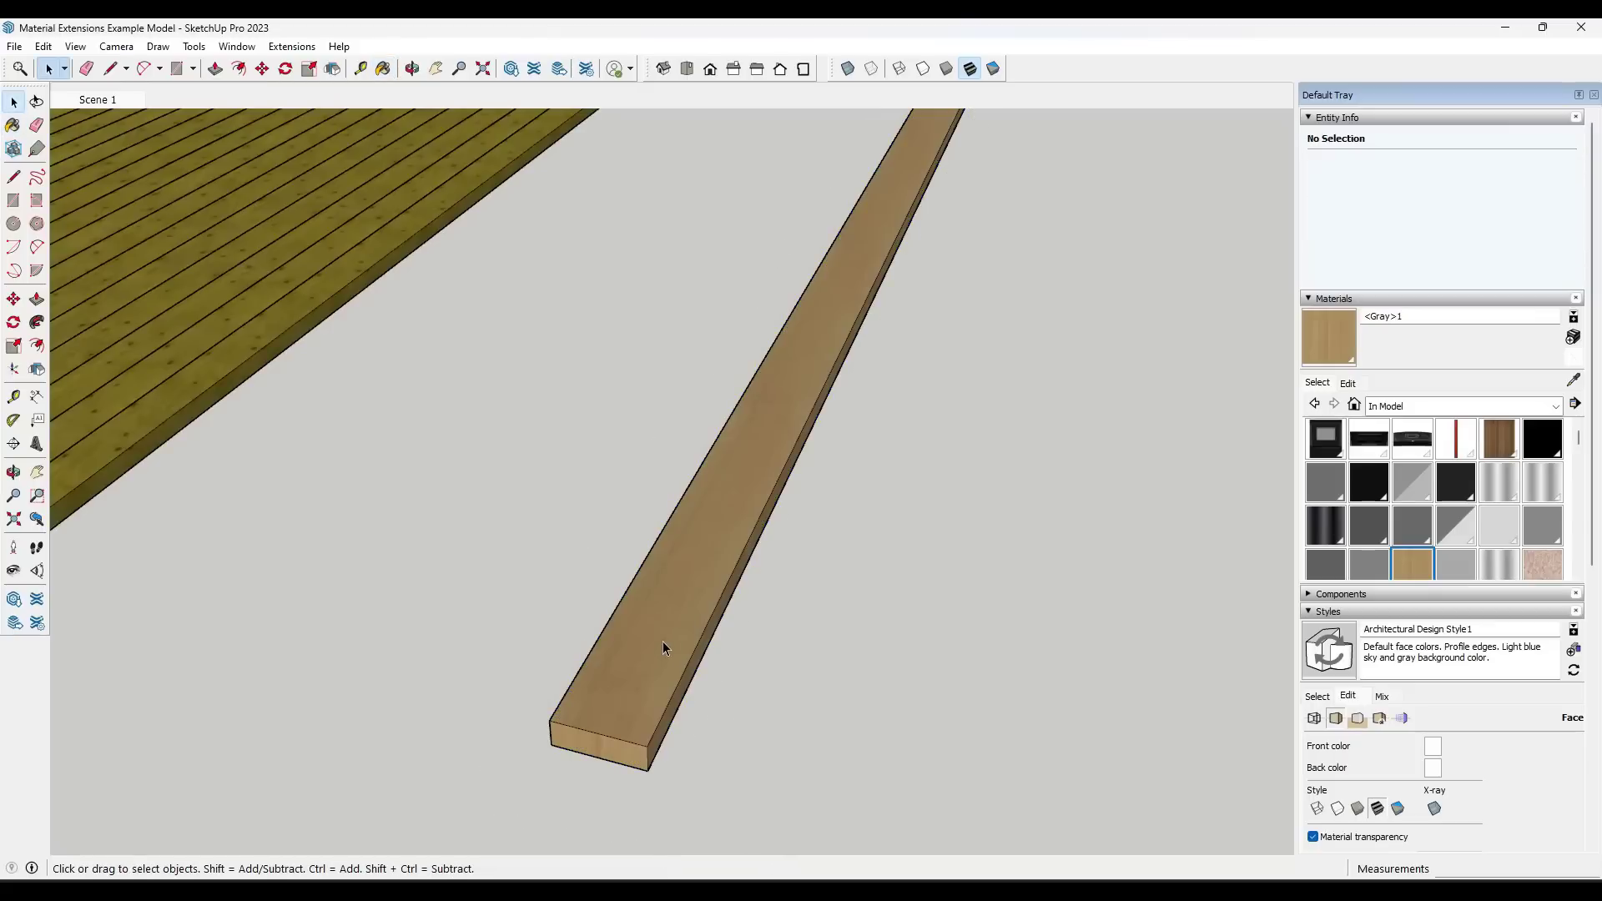
# - Copy the face-painted plank 2 1/16" sideways and array it into a row of four adjoining planks
pyautogui.scroll(-2, 663, 641)
pyautogui.click(662, 642)
pyautogui.press('m')
pyautogui.press('ctrl')
pyautogui.click(594, 688)
pyautogui.click(654, 705)
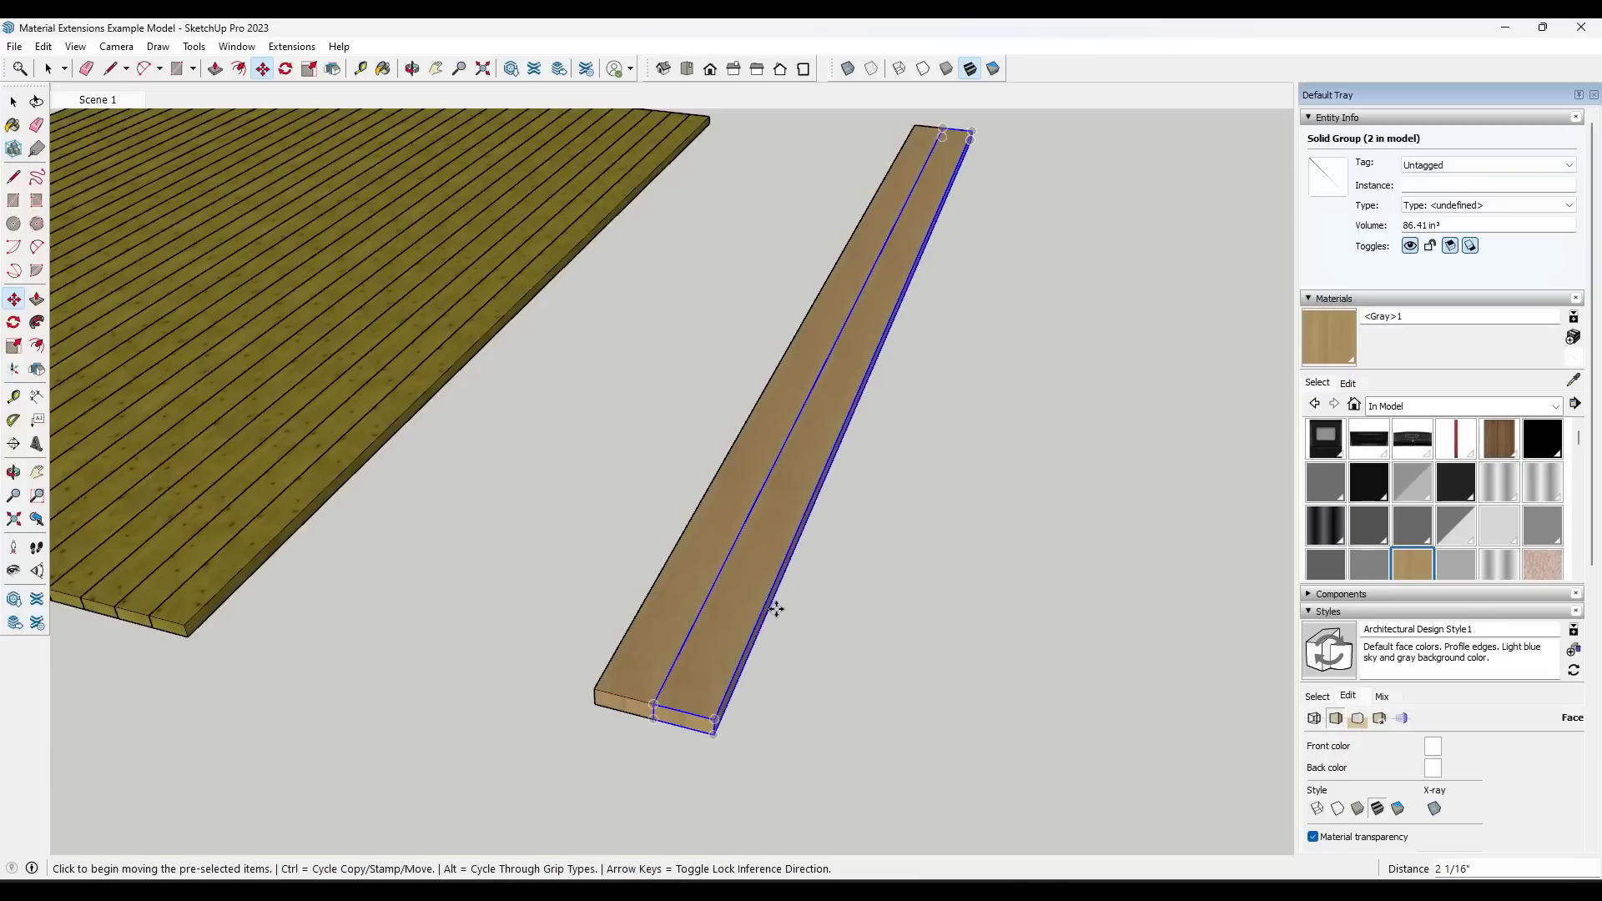
pyautogui.press('Return')
pyautogui.press('space')
# - Try starting TextureRandomizer on the four face-painted planks, and dismiss its question about including faces inside groups
pyautogui.moveTo(584, 113); pyautogui.dragTo(1043, 776)
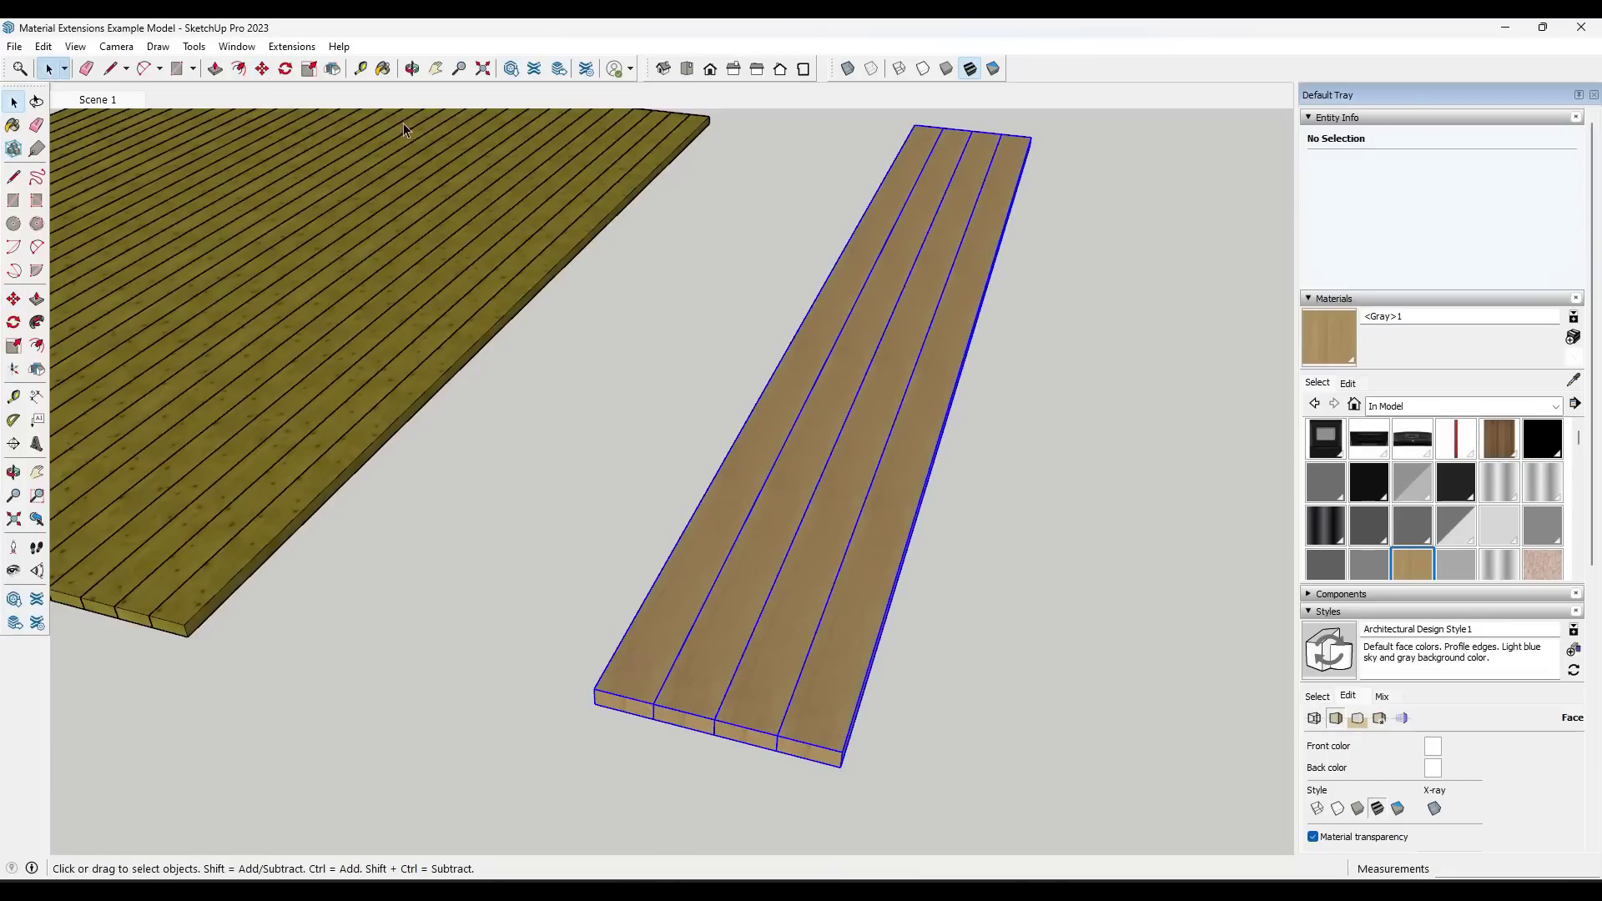
pyautogui.click(294, 47)
pyautogui.click(351, 258)
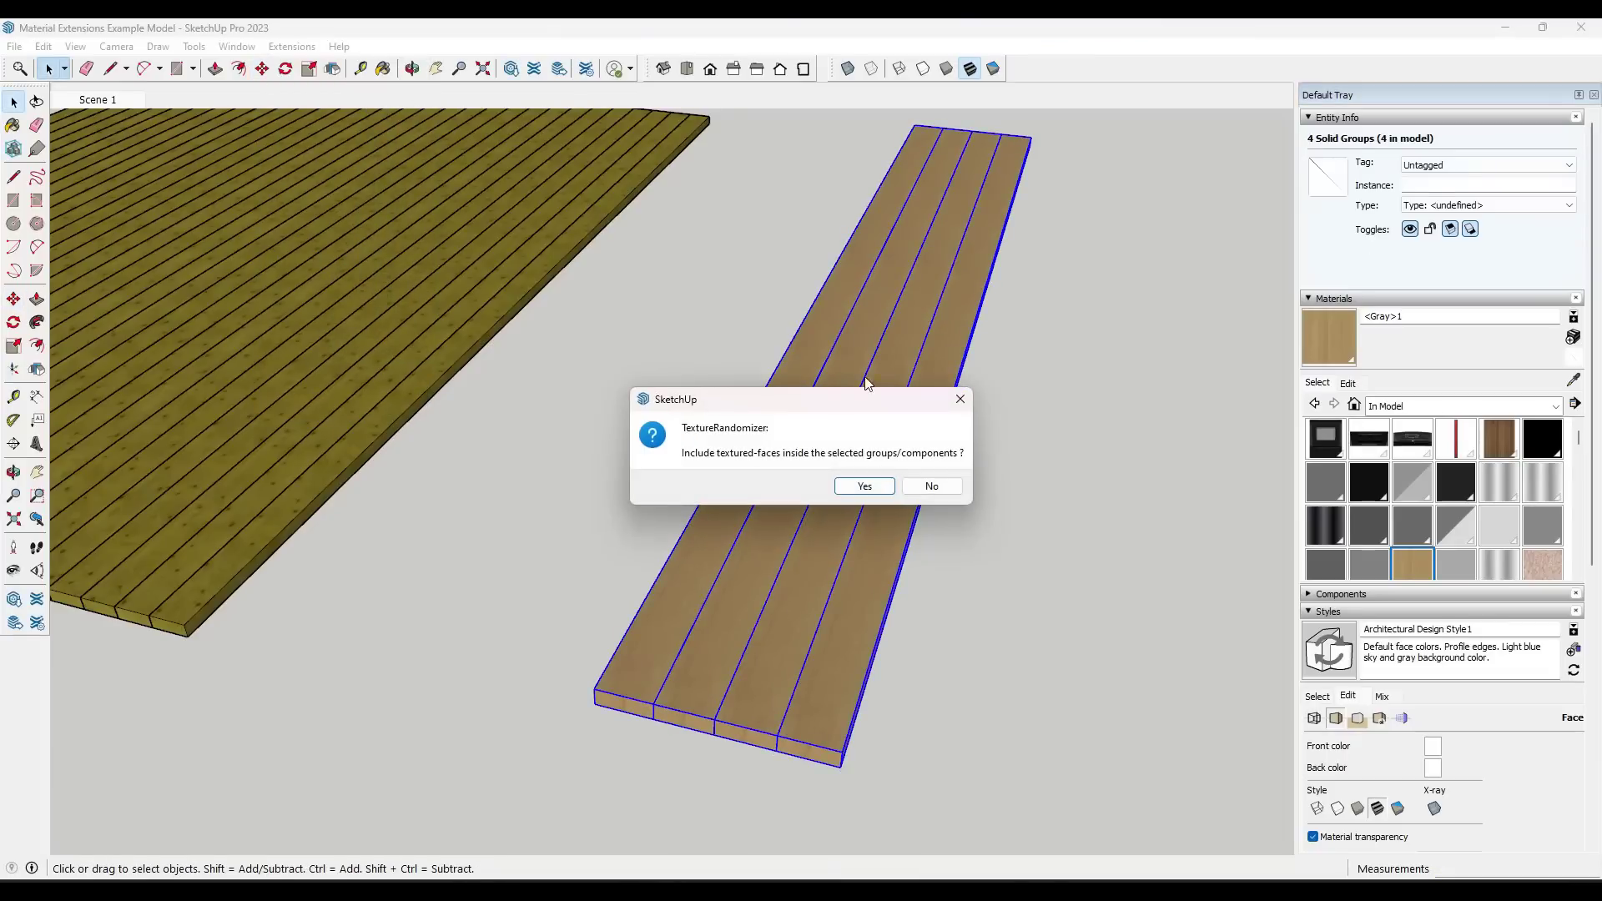
pyautogui.click(960, 401)
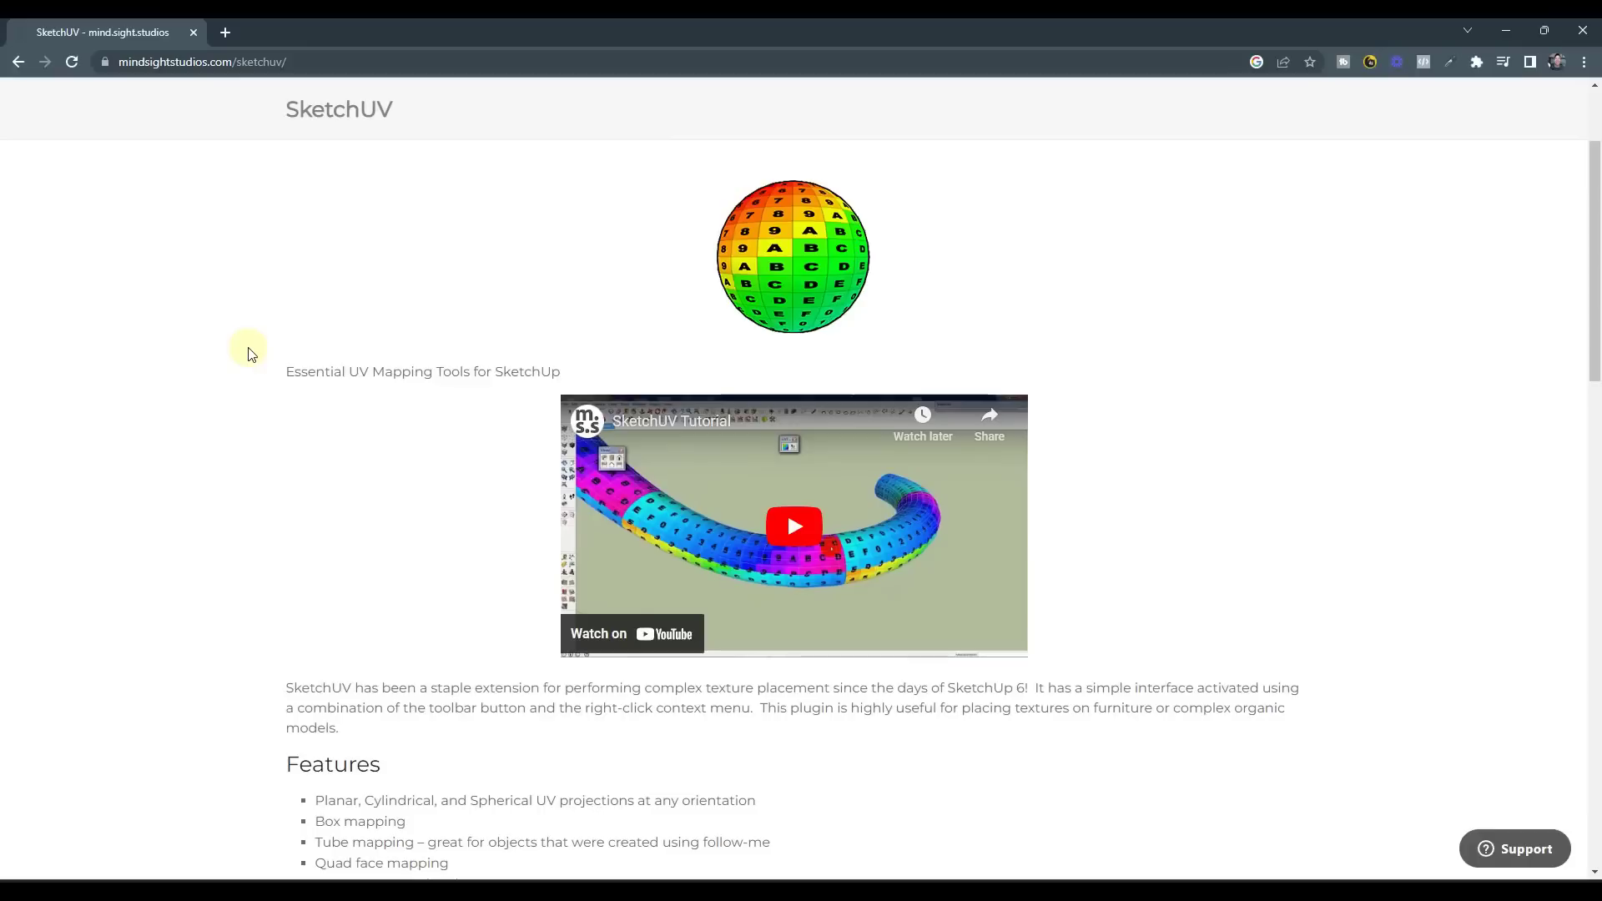
# - Examine the SketchUV page on mindsightstudios.com for its feature list, download sources and tutorial videos
pyautogui.scroll(-1, 290, 355)
pyautogui.scroll(-1, 290, 354)
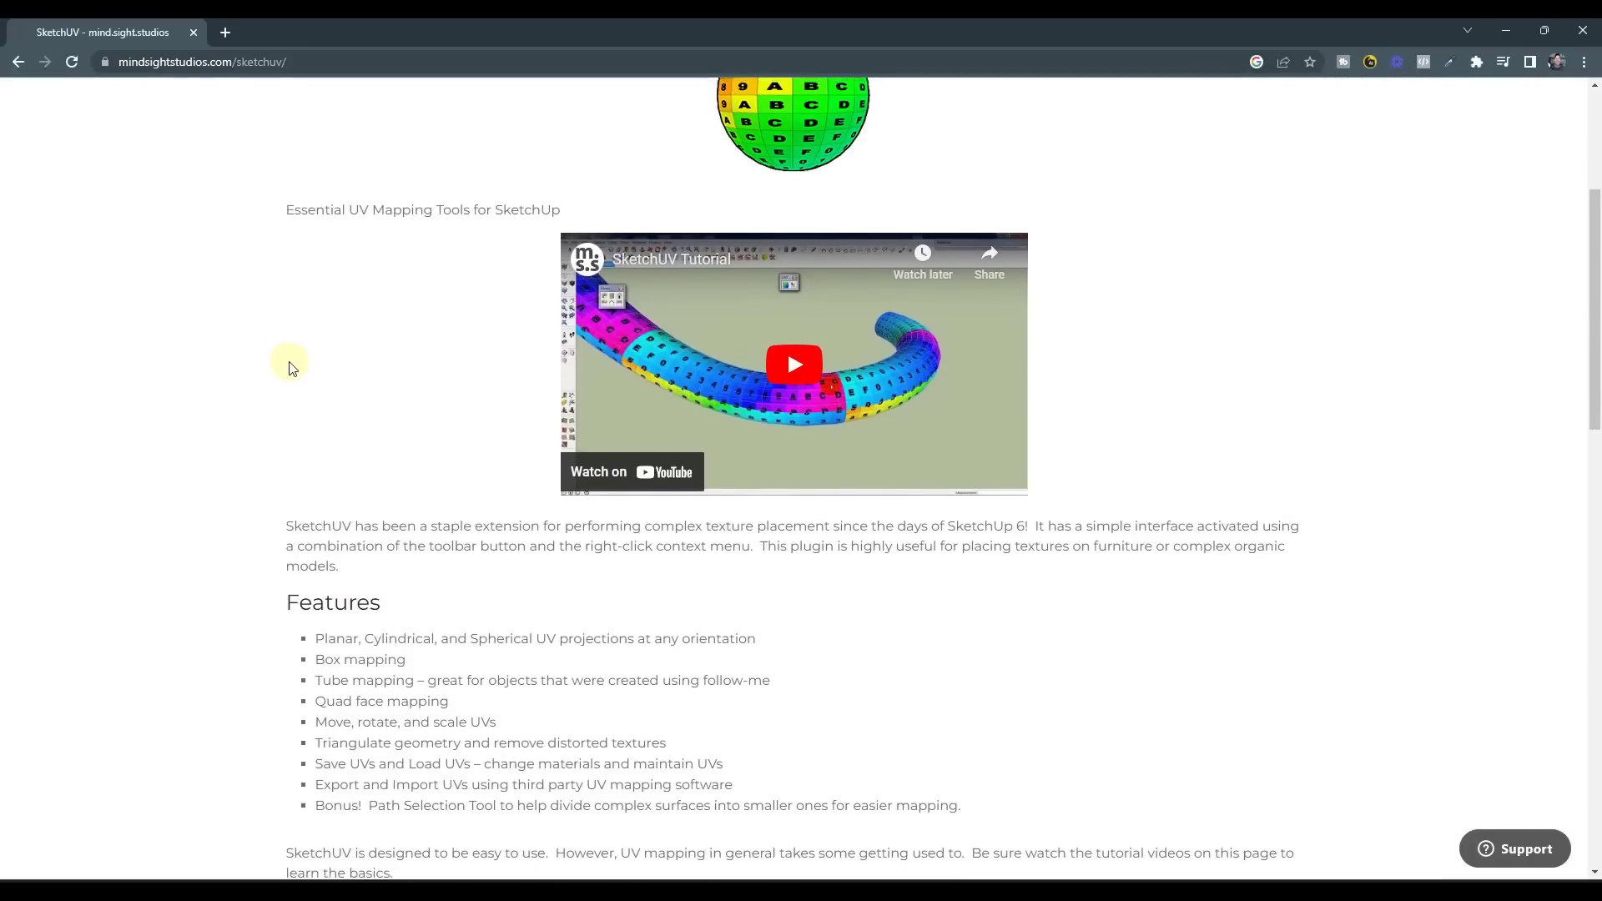
pyautogui.scroll(4, 289, 357)
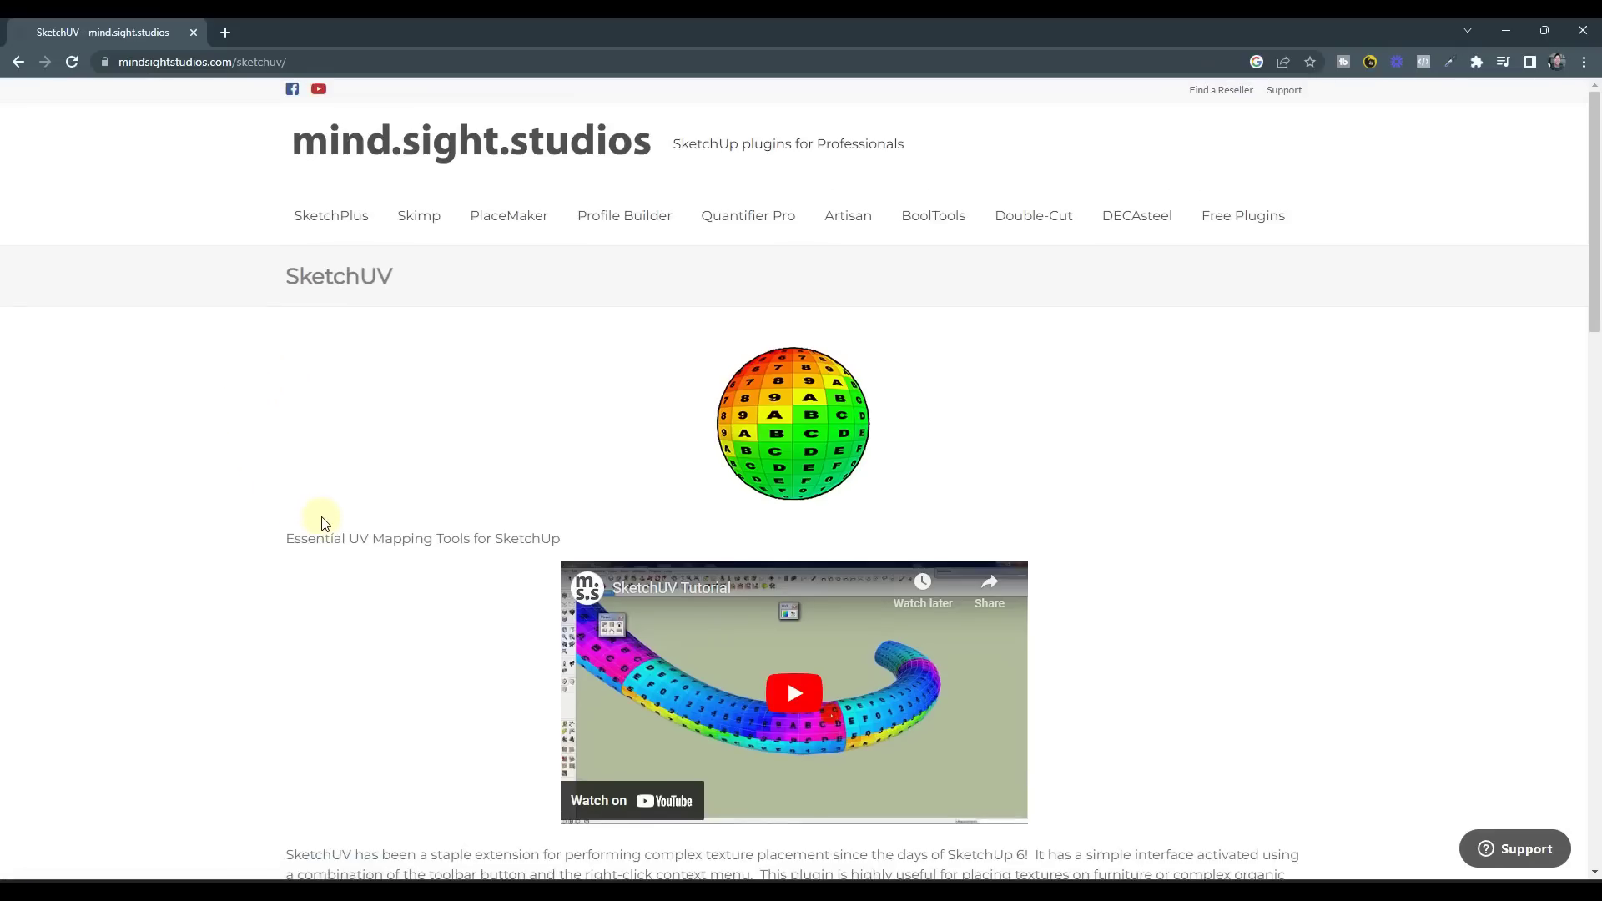
pyautogui.scroll(-2, 322, 522)
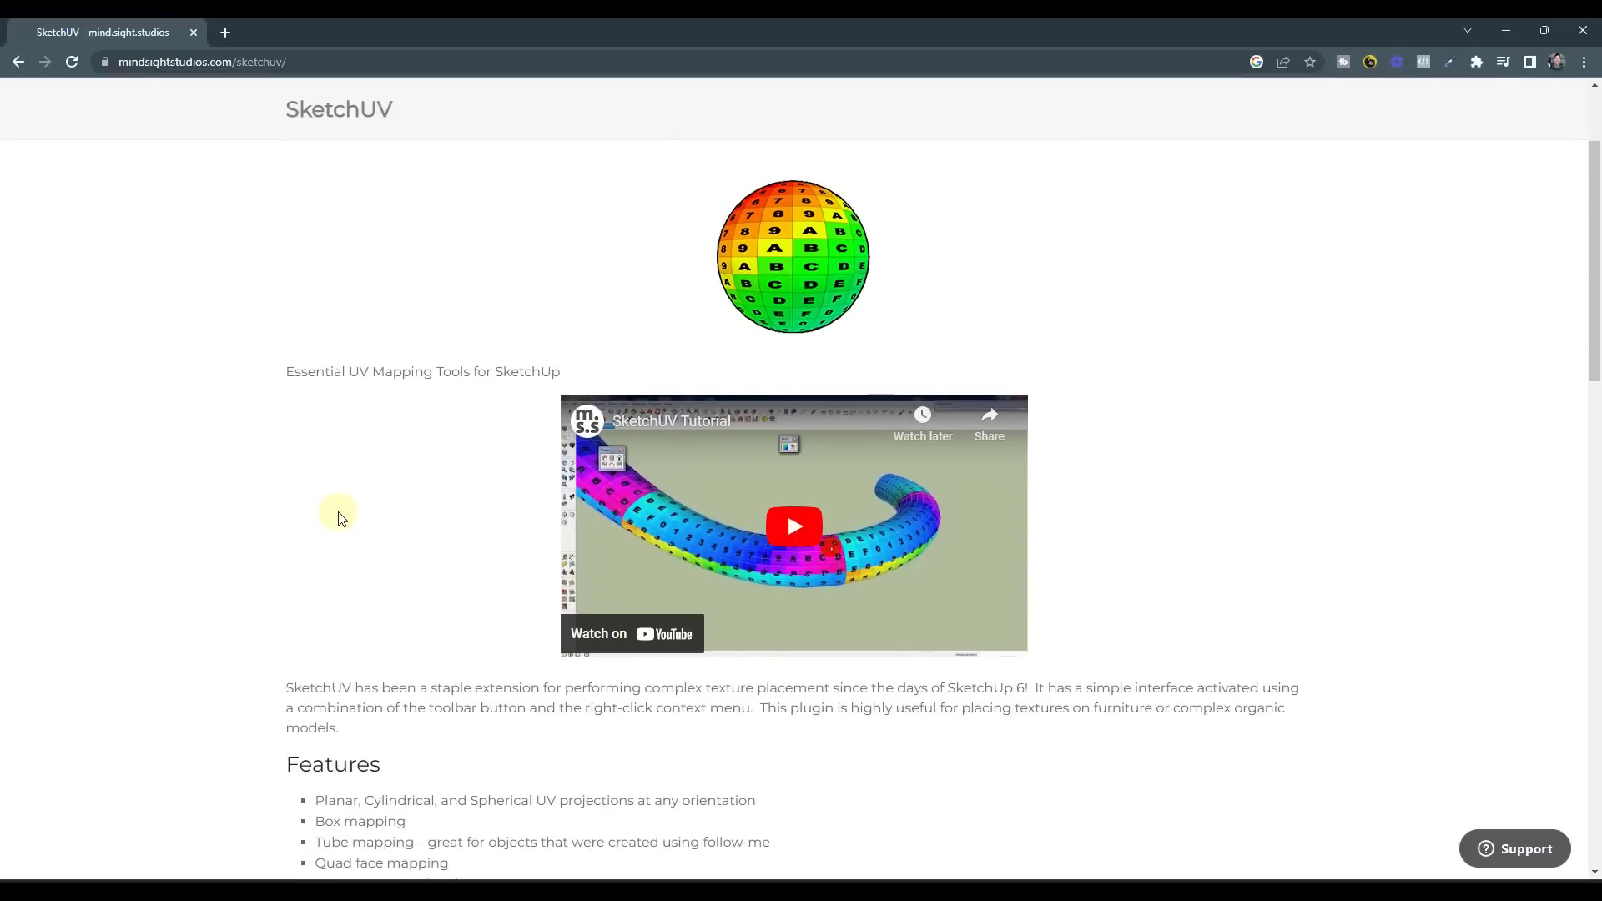
pyautogui.scroll(-6, 339, 516)
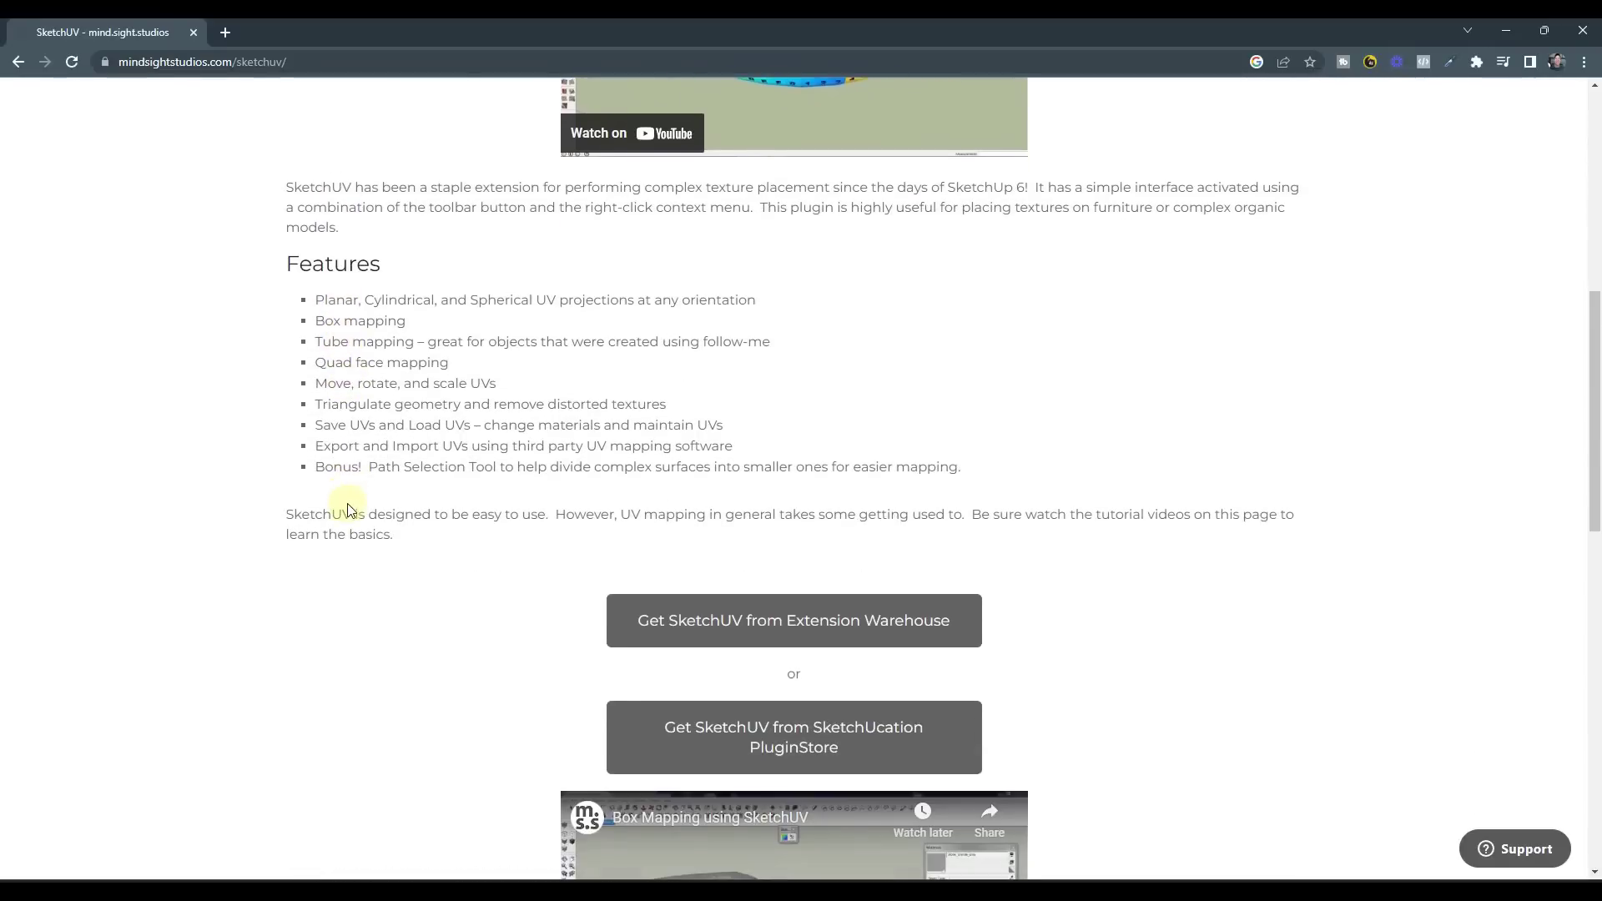
pyautogui.scroll(-6, 402, 411)
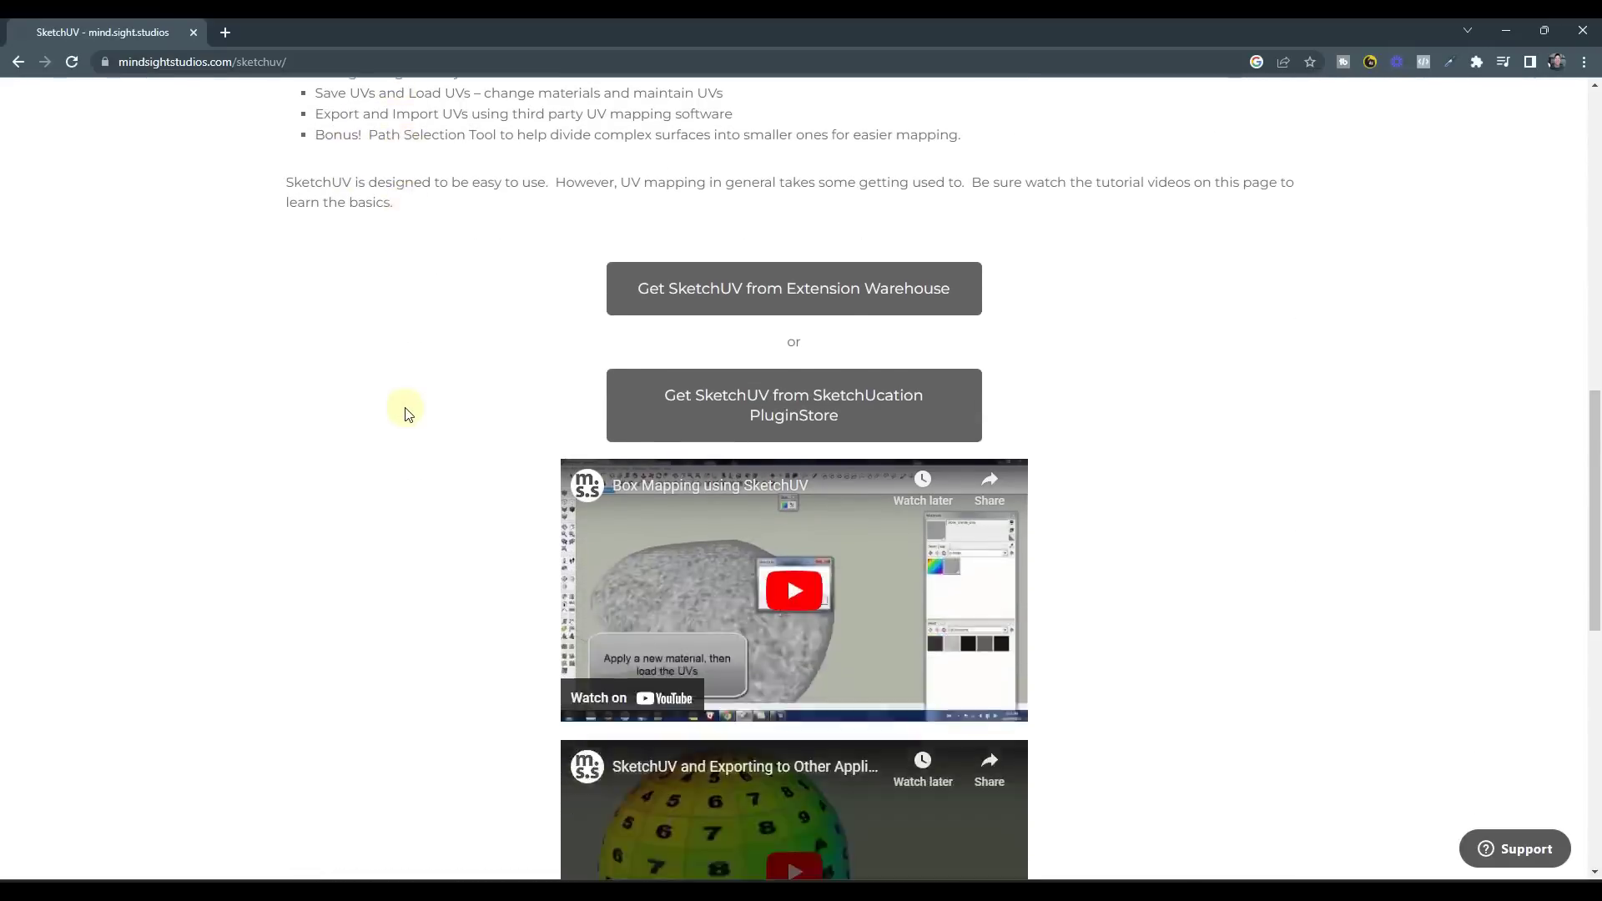
pyautogui.scroll(-3, 408, 412)
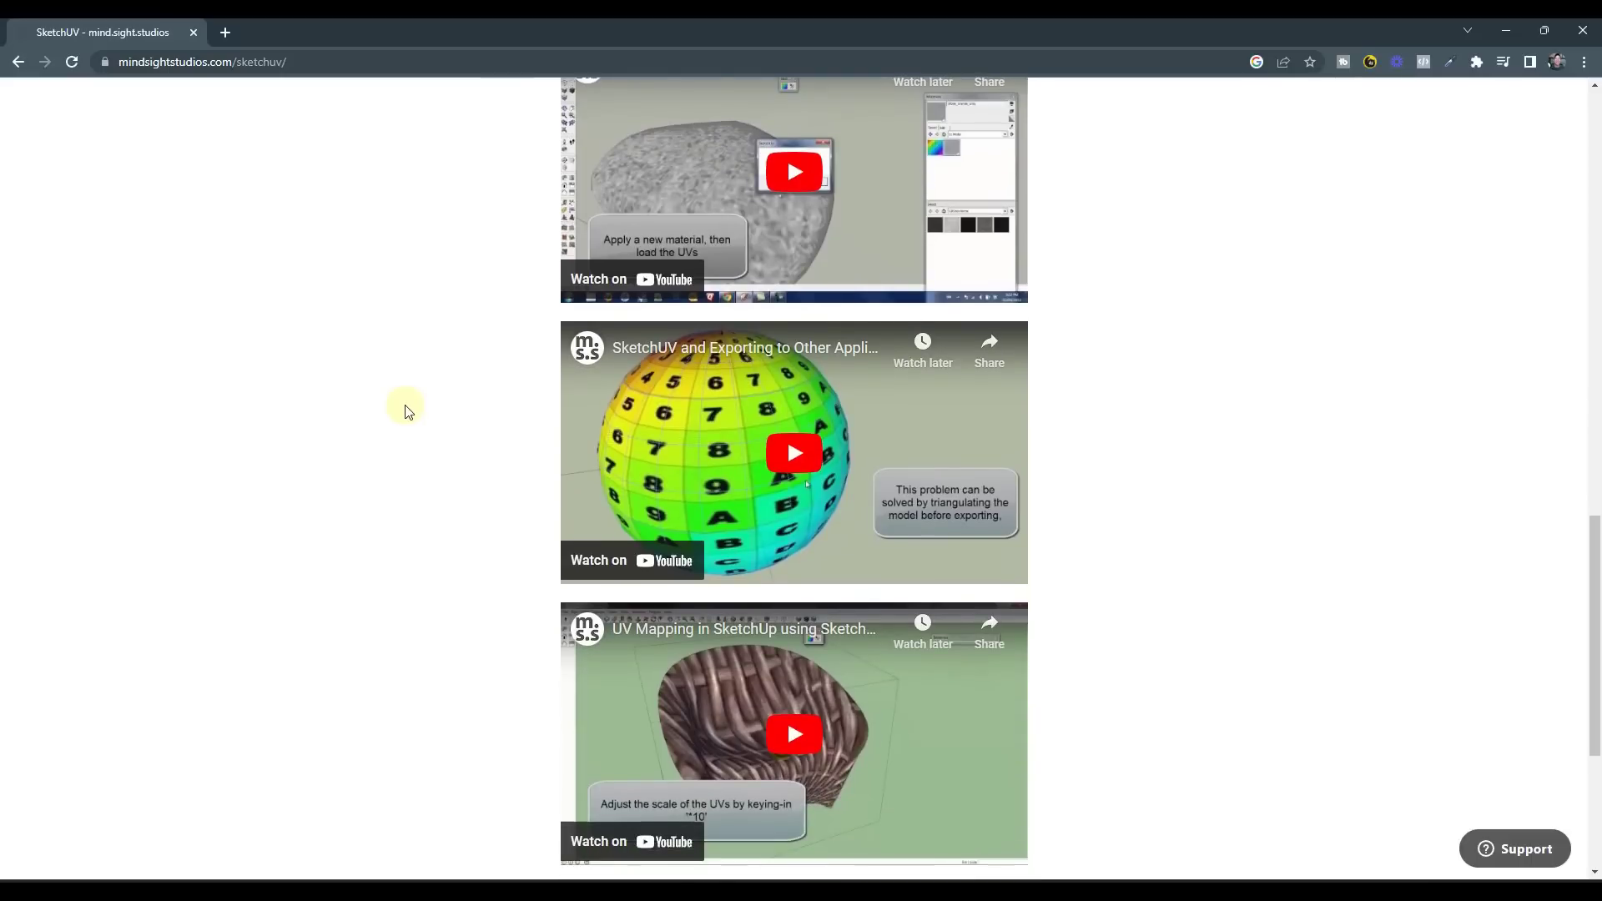
pyautogui.scroll(2, 409, 410)
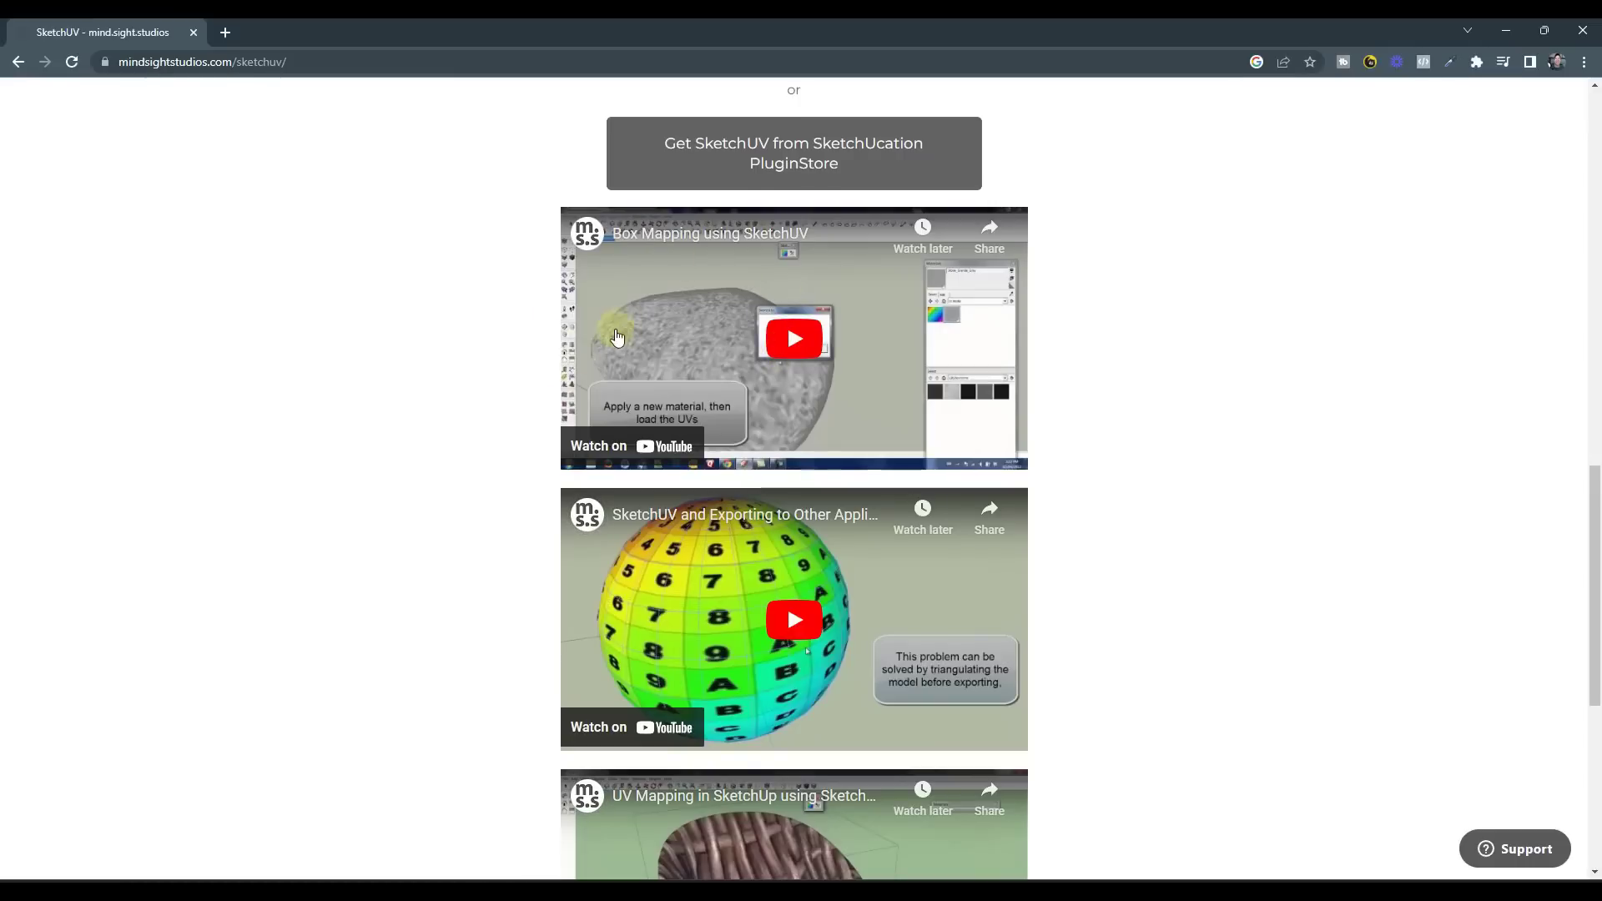
pyautogui.scroll(-3, 769, 374)
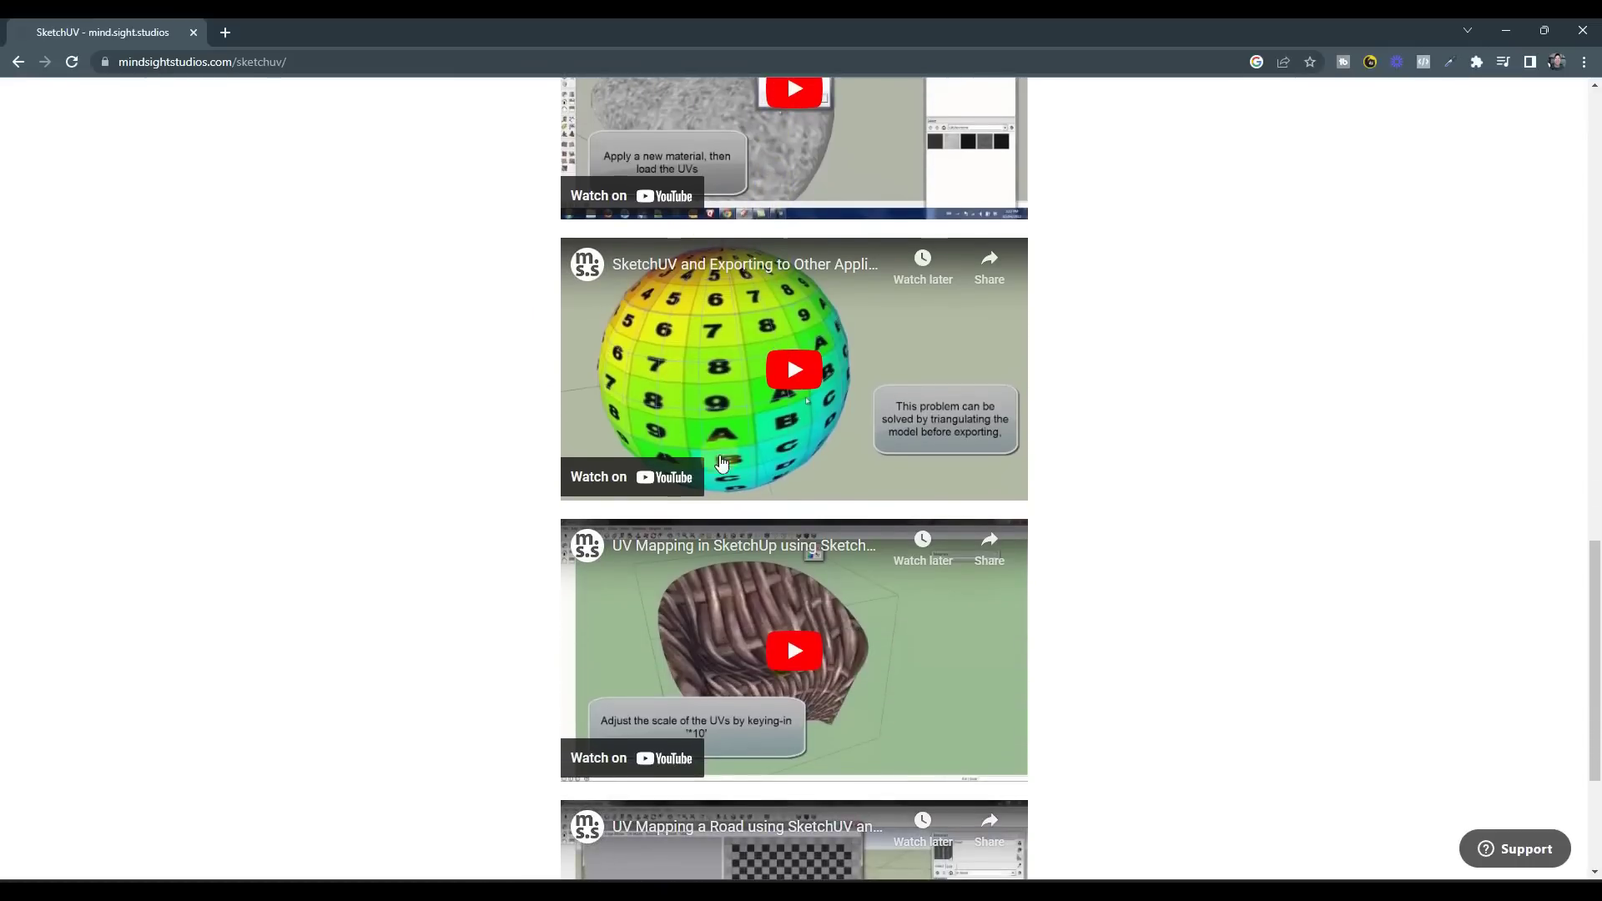
pyautogui.scroll(-2, 468, 332)
pyautogui.scroll(-1, 467, 332)
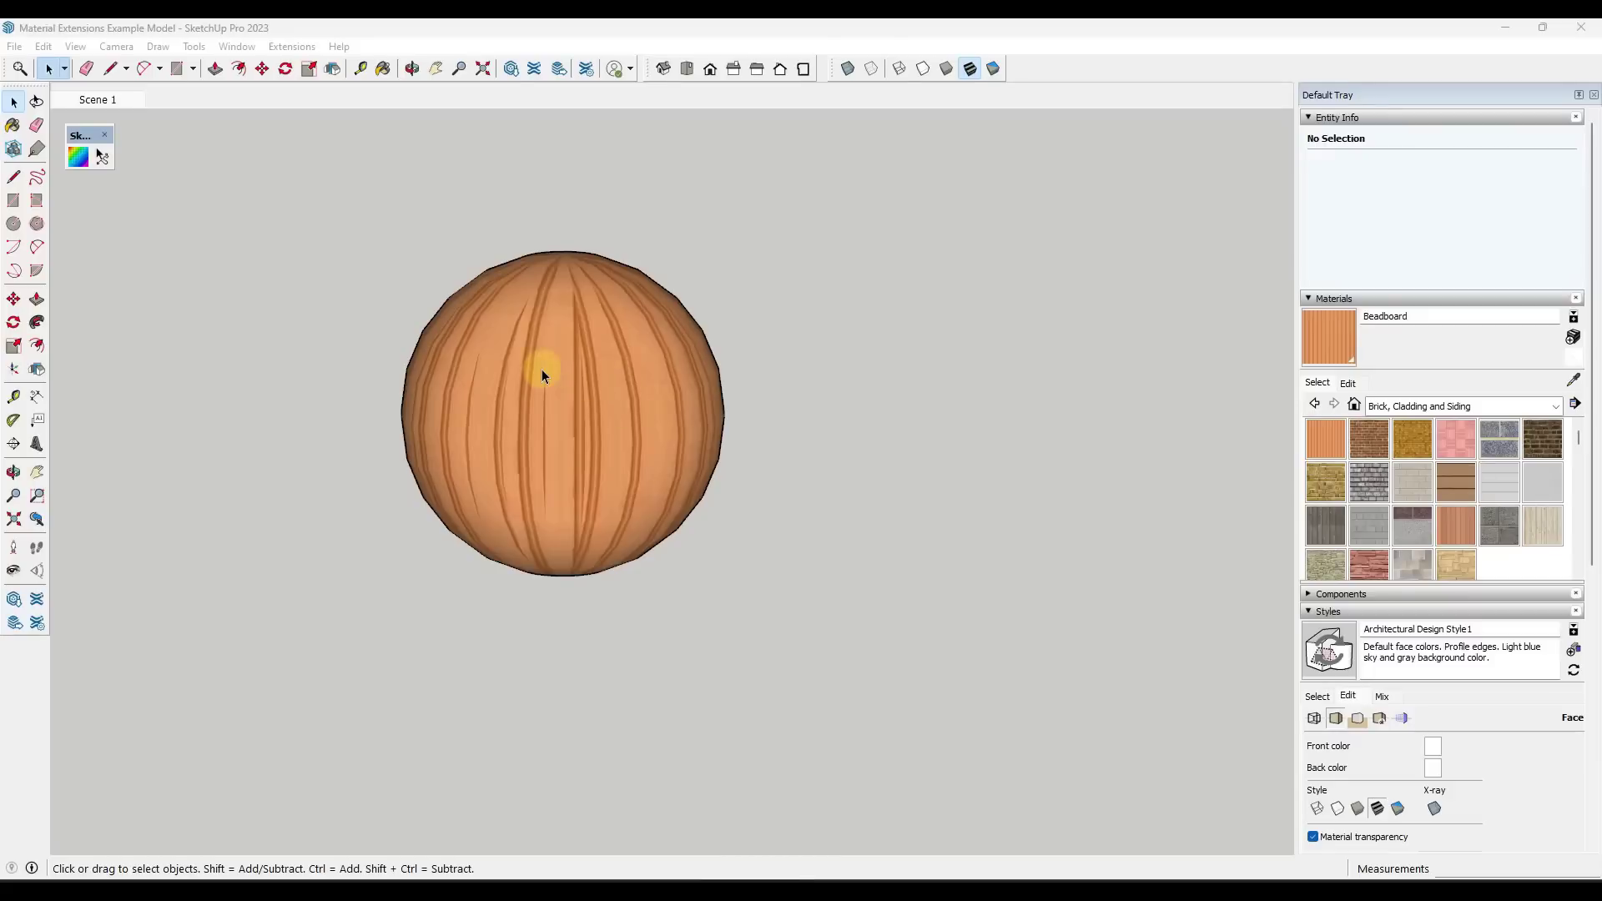
# - Select the beadboard-textured sphere and apply SketchUV's Spherical Map (View) to it
pyautogui.moveTo(314, 186); pyautogui.dragTo(830, 576)
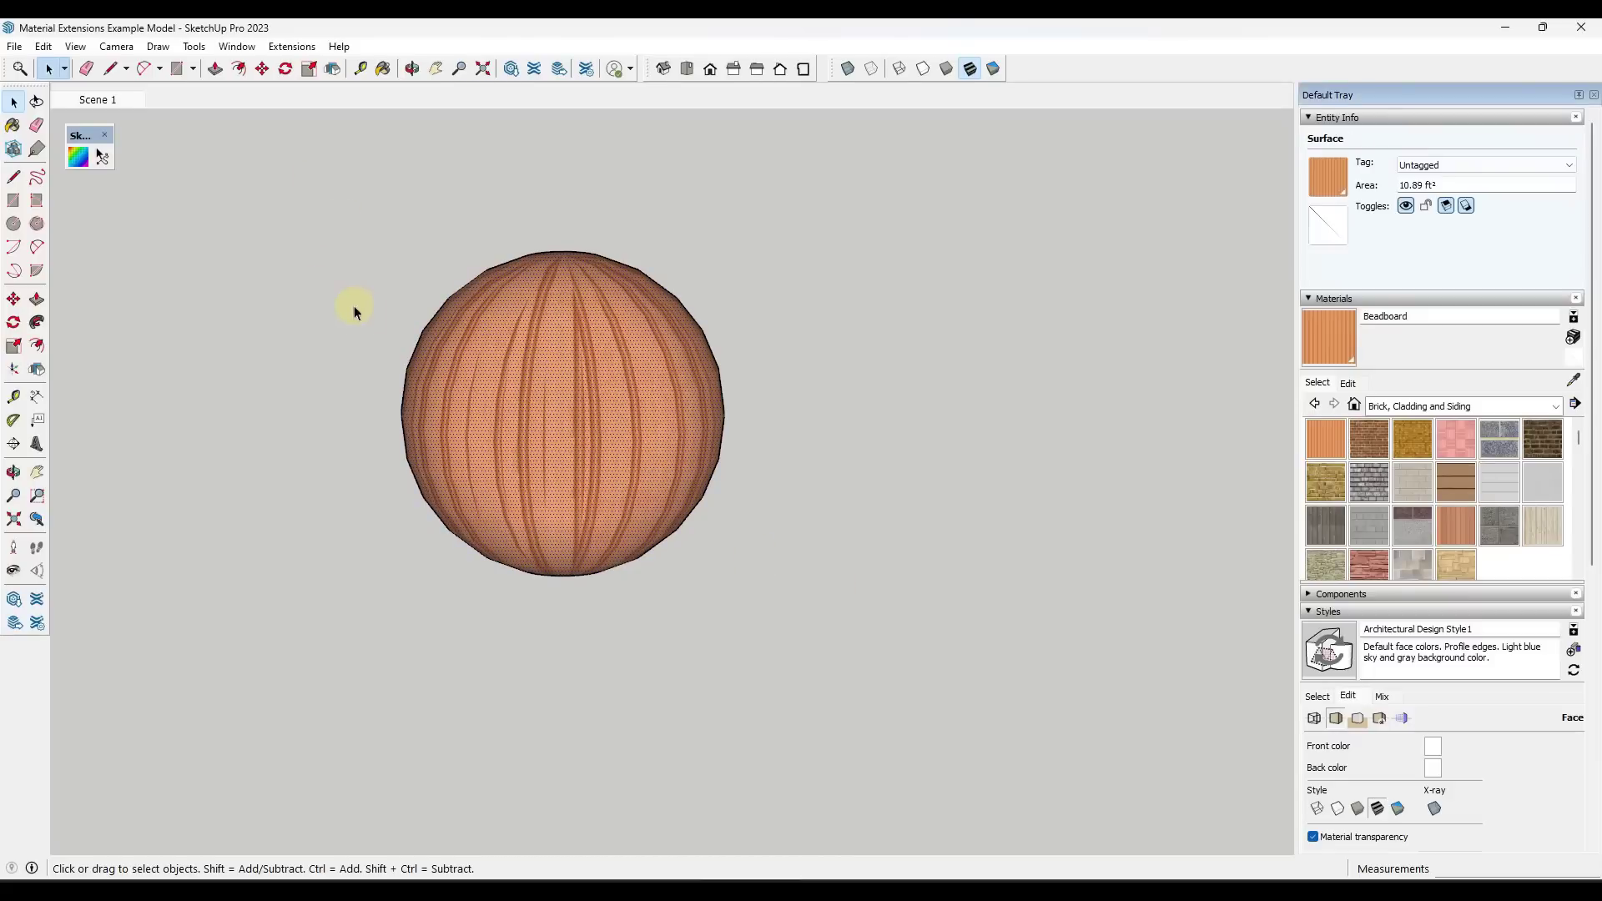
pyautogui.click(78, 156)
pyautogui.rightClick(544, 360)
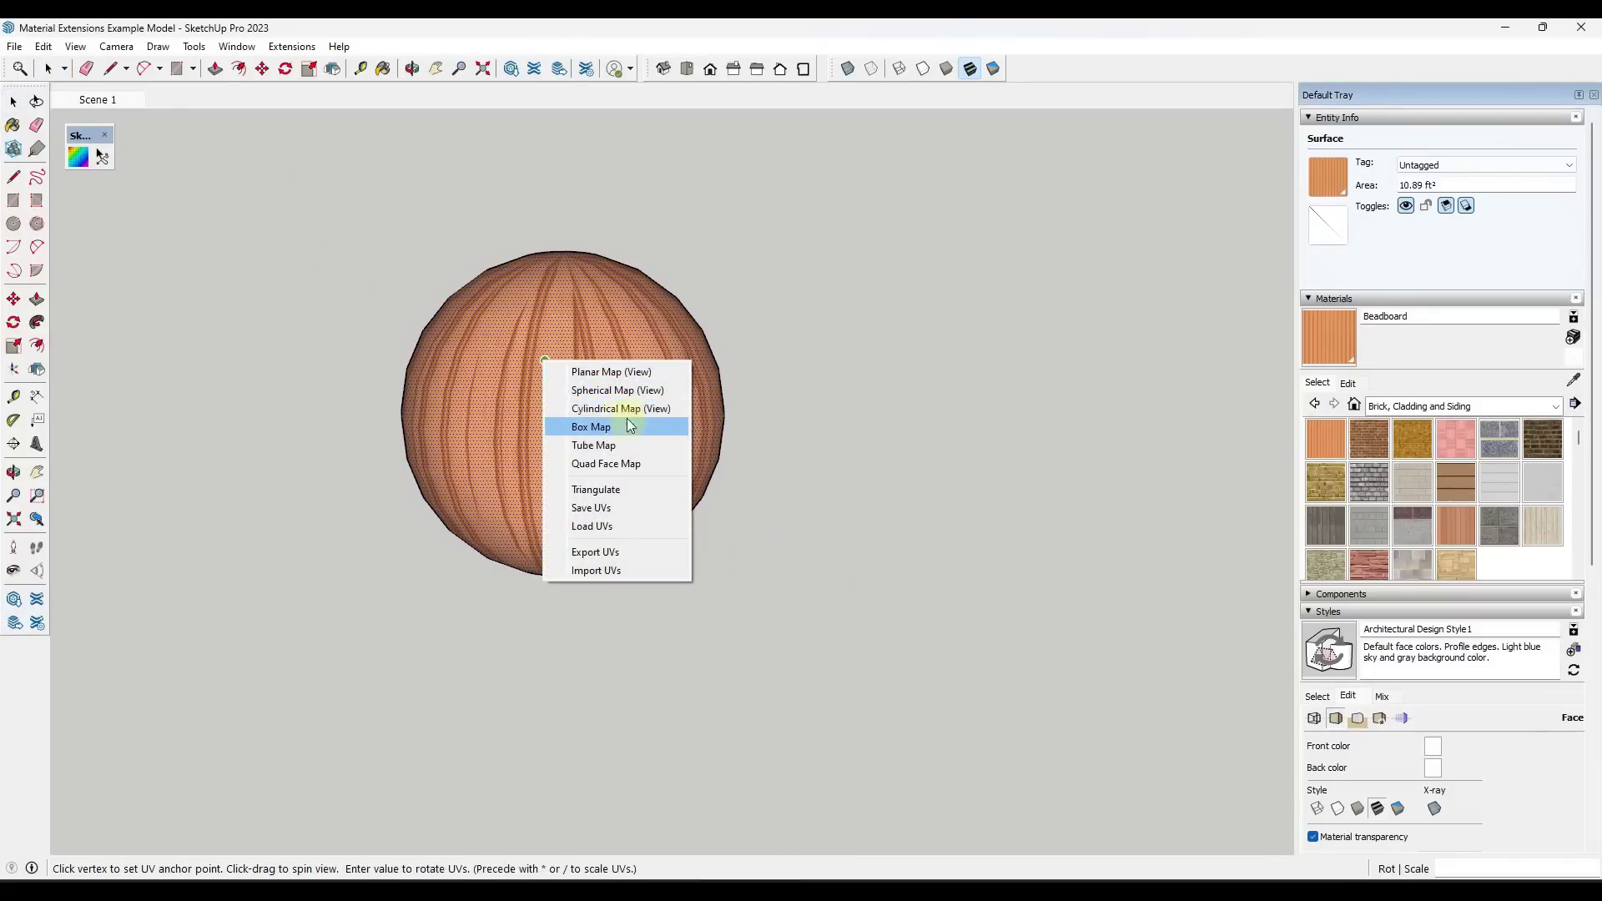
pyautogui.click(614, 392)
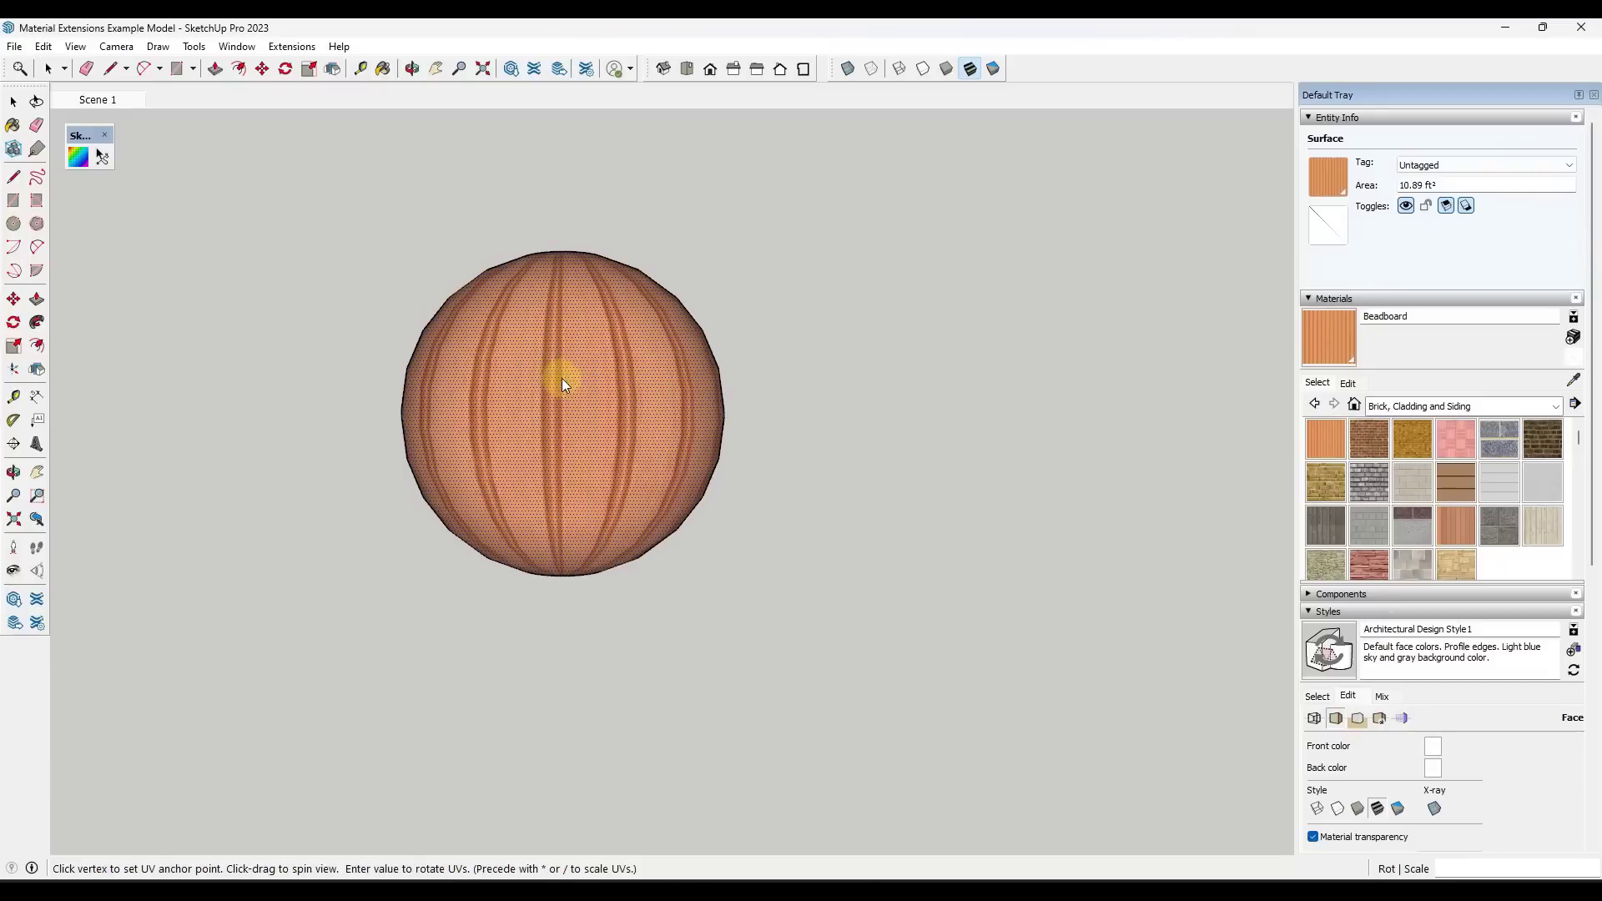
# - Apply SketchUV's Planar Map (View) to the sphere from a slightly orbited view
pyautogui.moveTo(443, 421); pyautogui.dragTo(529, 423, button='middle')
pyautogui.rightClick(541, 407)
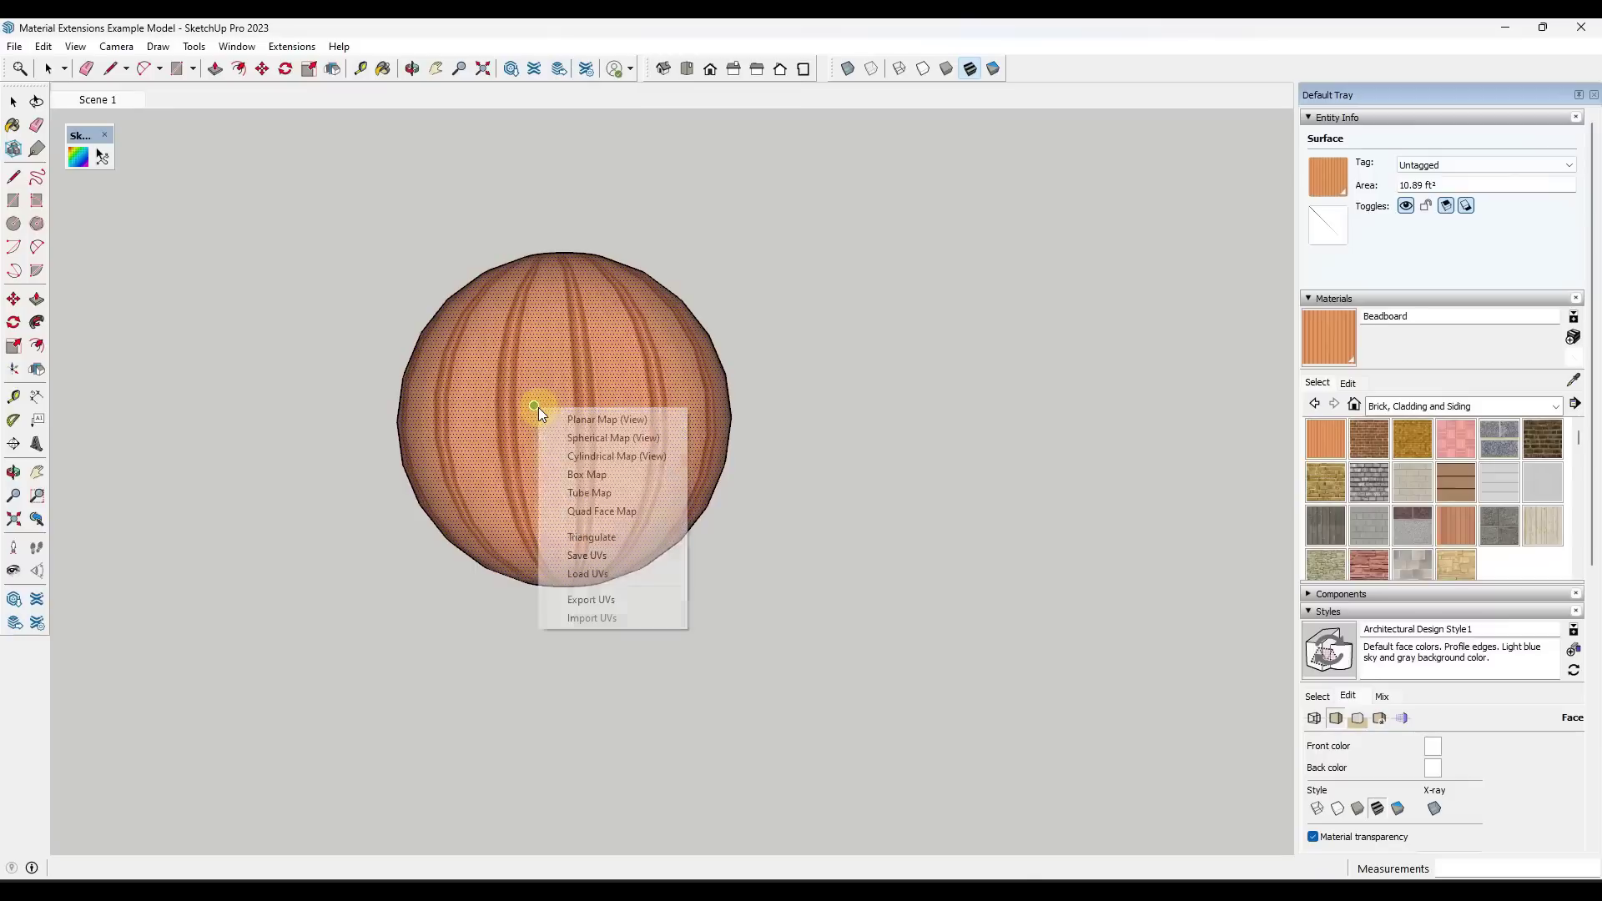
pyautogui.click(586, 420)
# - Apply SketchUV's Box Map to the beadboard-textured sphere and check the mapping from a slightly orbited view
pyautogui.rightClick(556, 380)
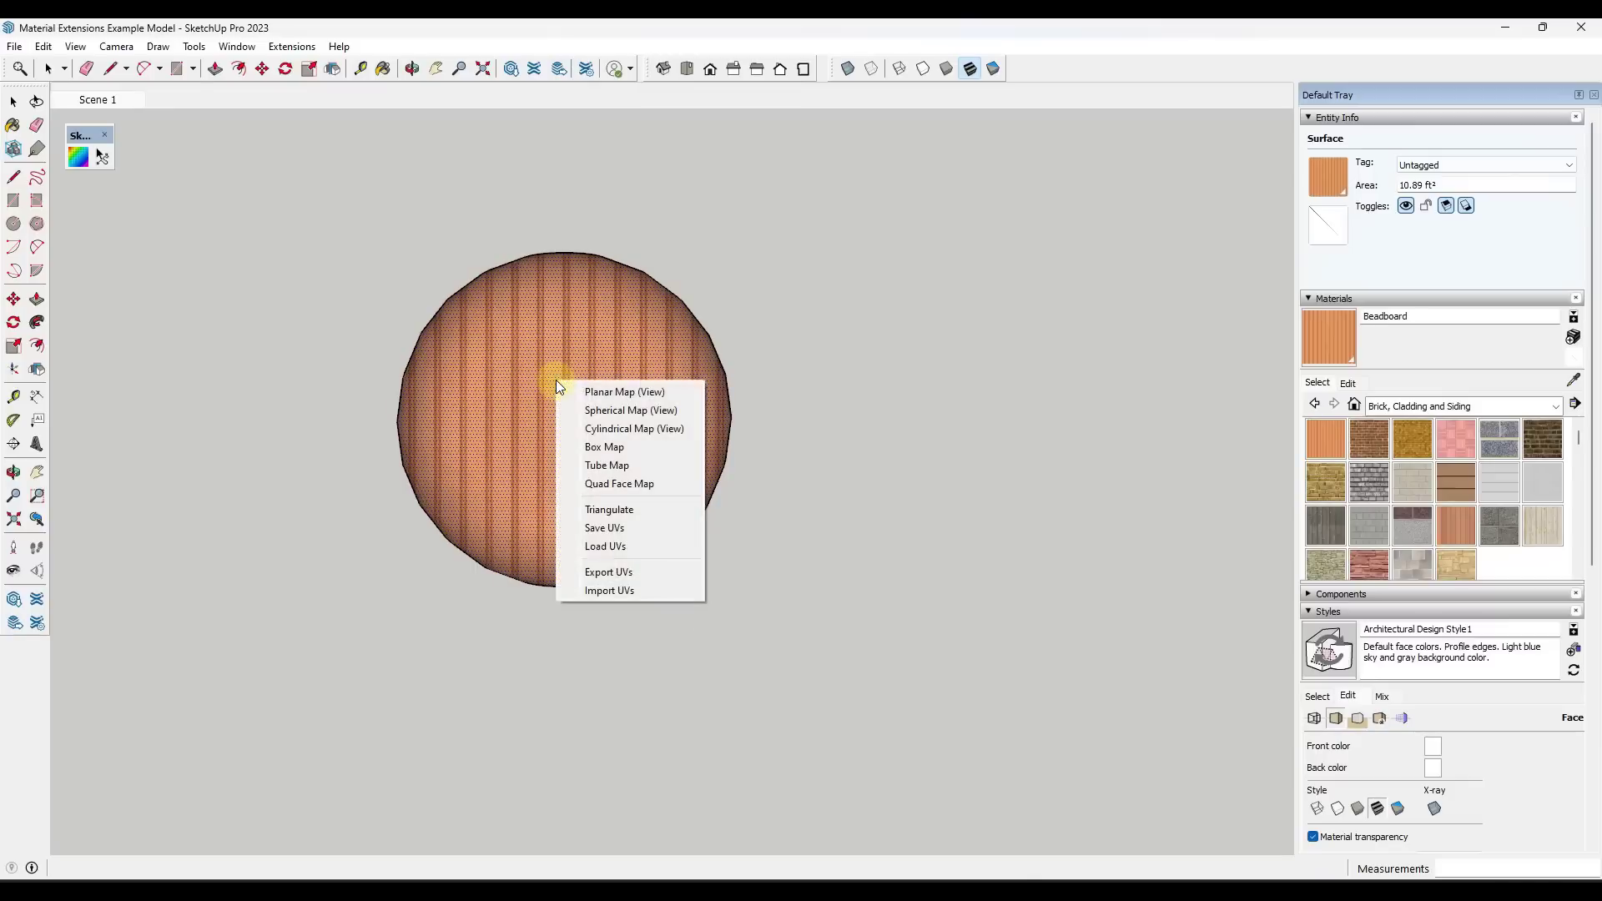
pyautogui.click(612, 454)
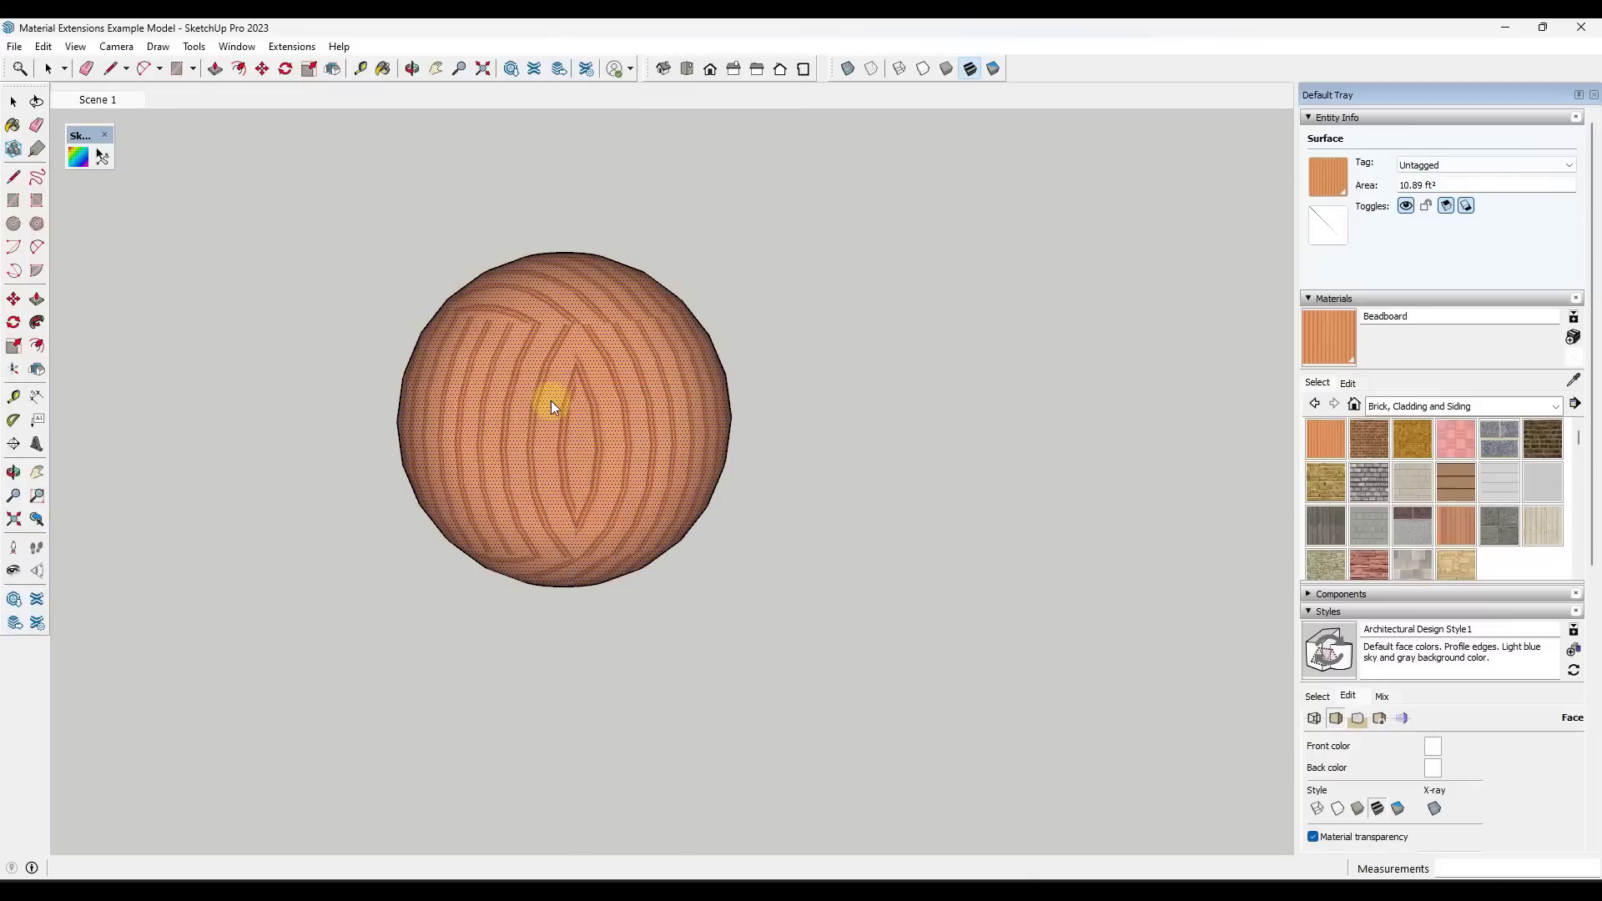
pyautogui.moveTo(562, 404); pyautogui.dragTo(601, 450, button='middle')
pyautogui.scroll(2, 601, 450)
# - Remap the beadboard texture on the sphere with SketchUV's Spherical Map (View)
pyautogui.rightClick(619, 435)
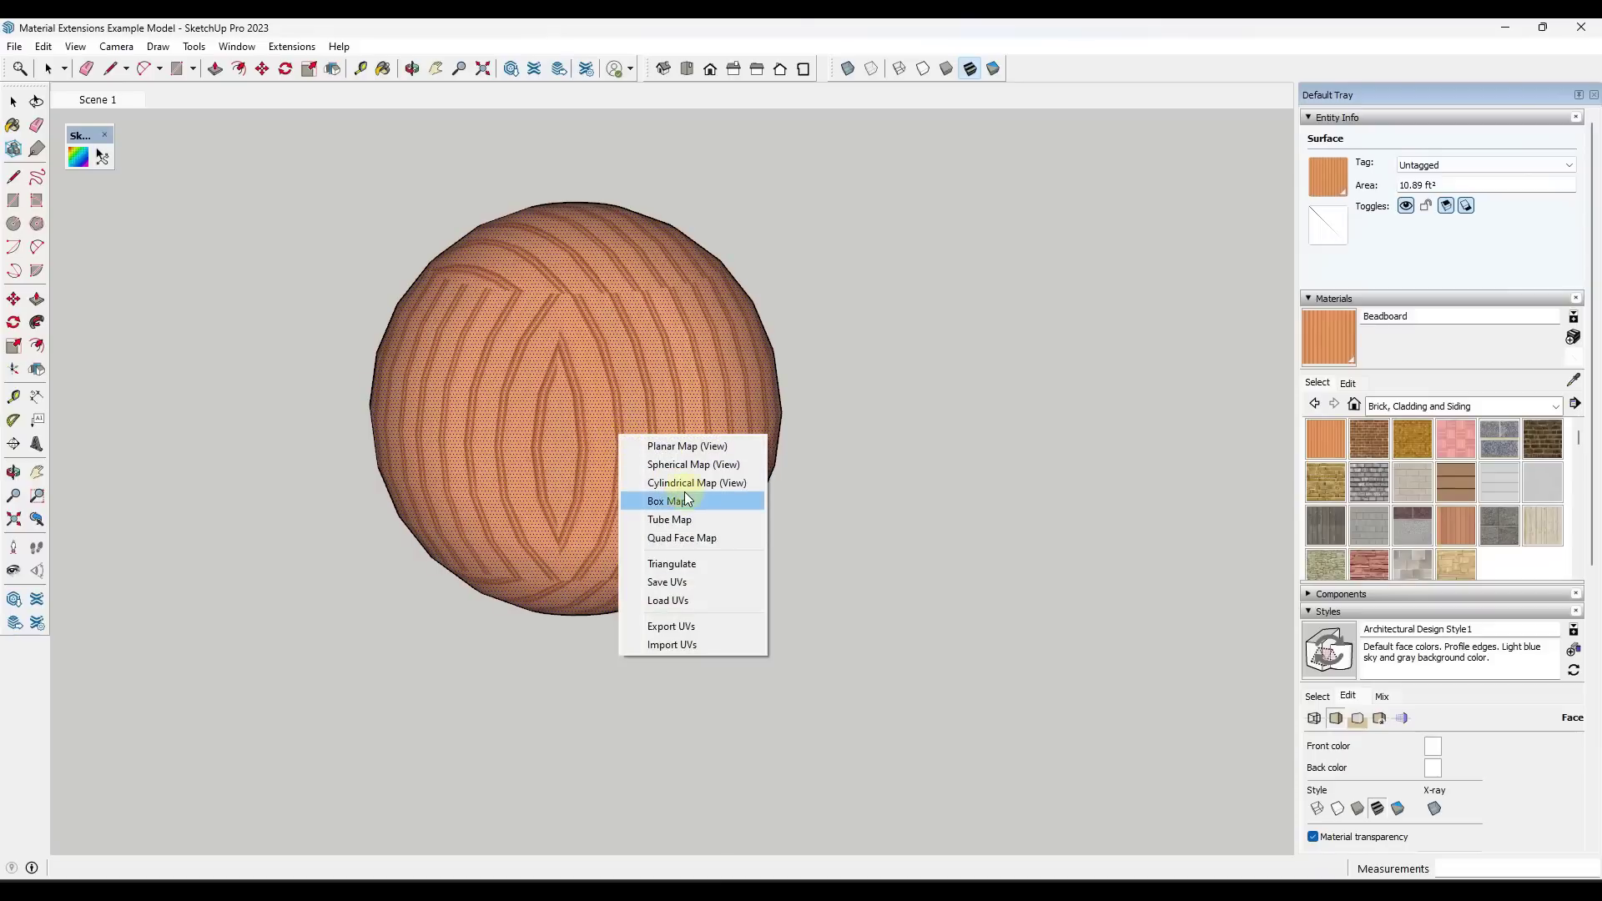
pyautogui.click(686, 467)
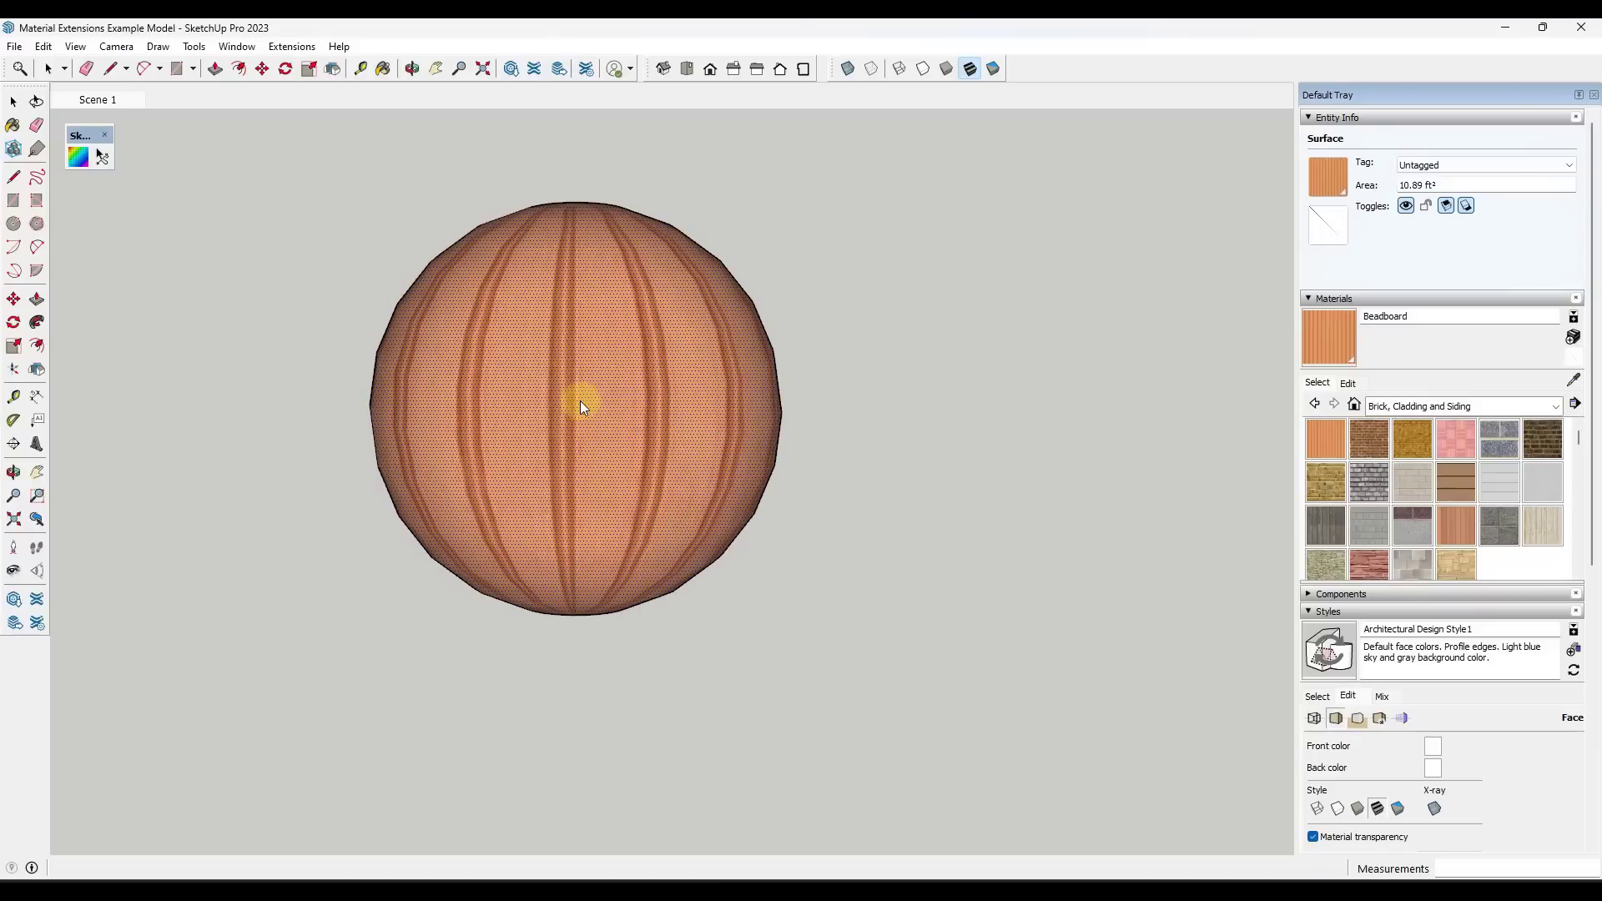
pyautogui.scroll(-1, 574, 347)
pyautogui.scroll(2, 583, 349)
pyautogui.rightClick(591, 373)
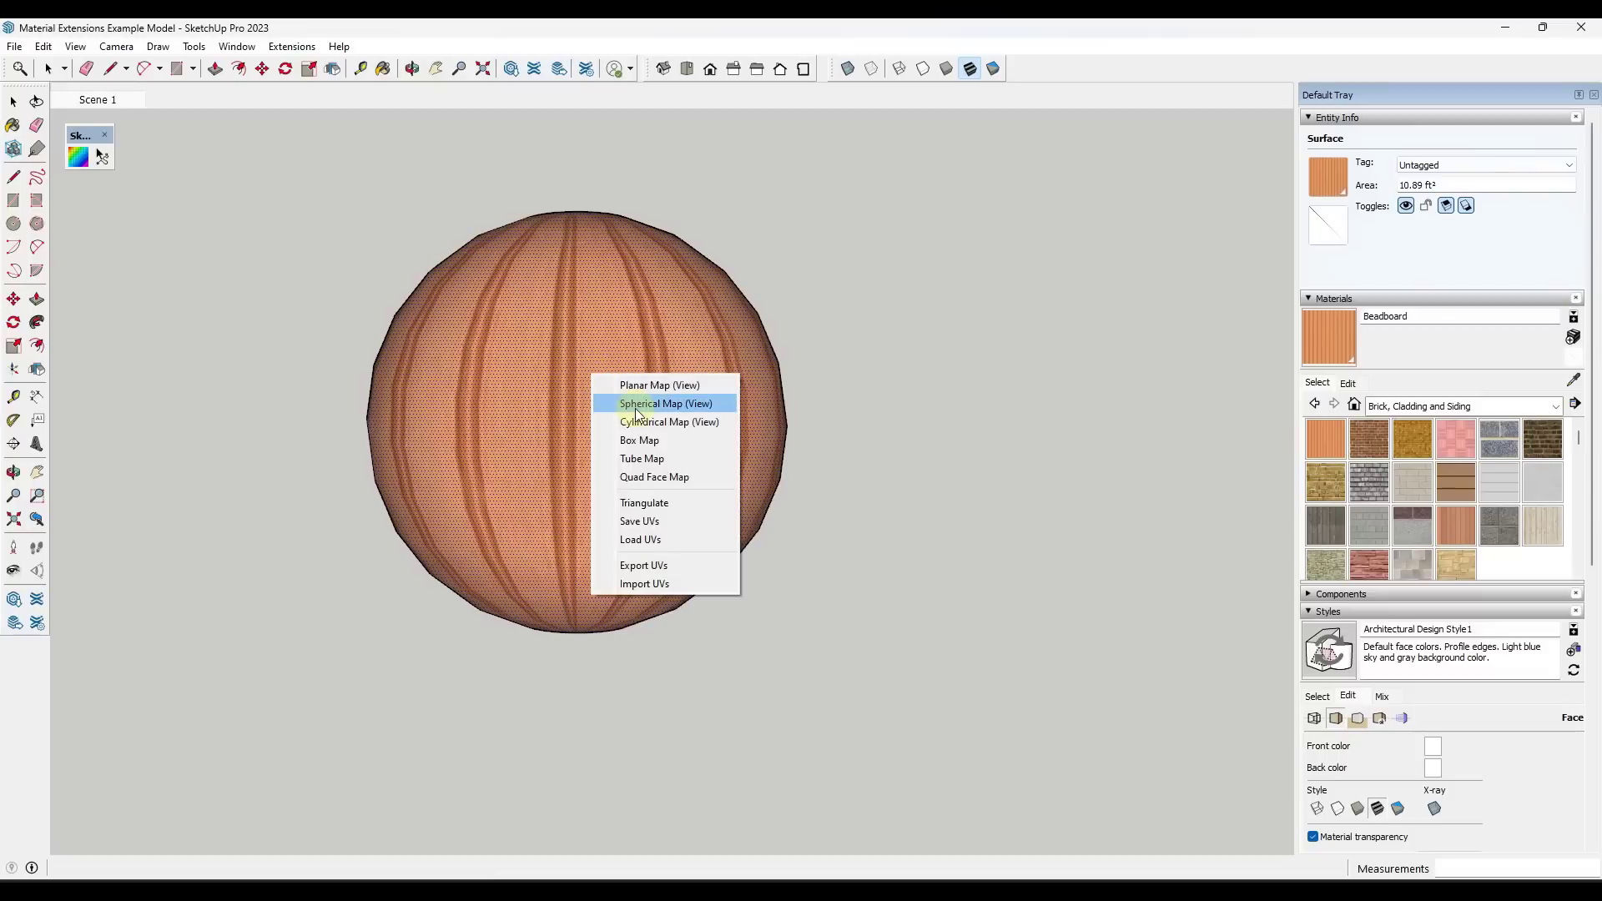
pyautogui.click(630, 409)
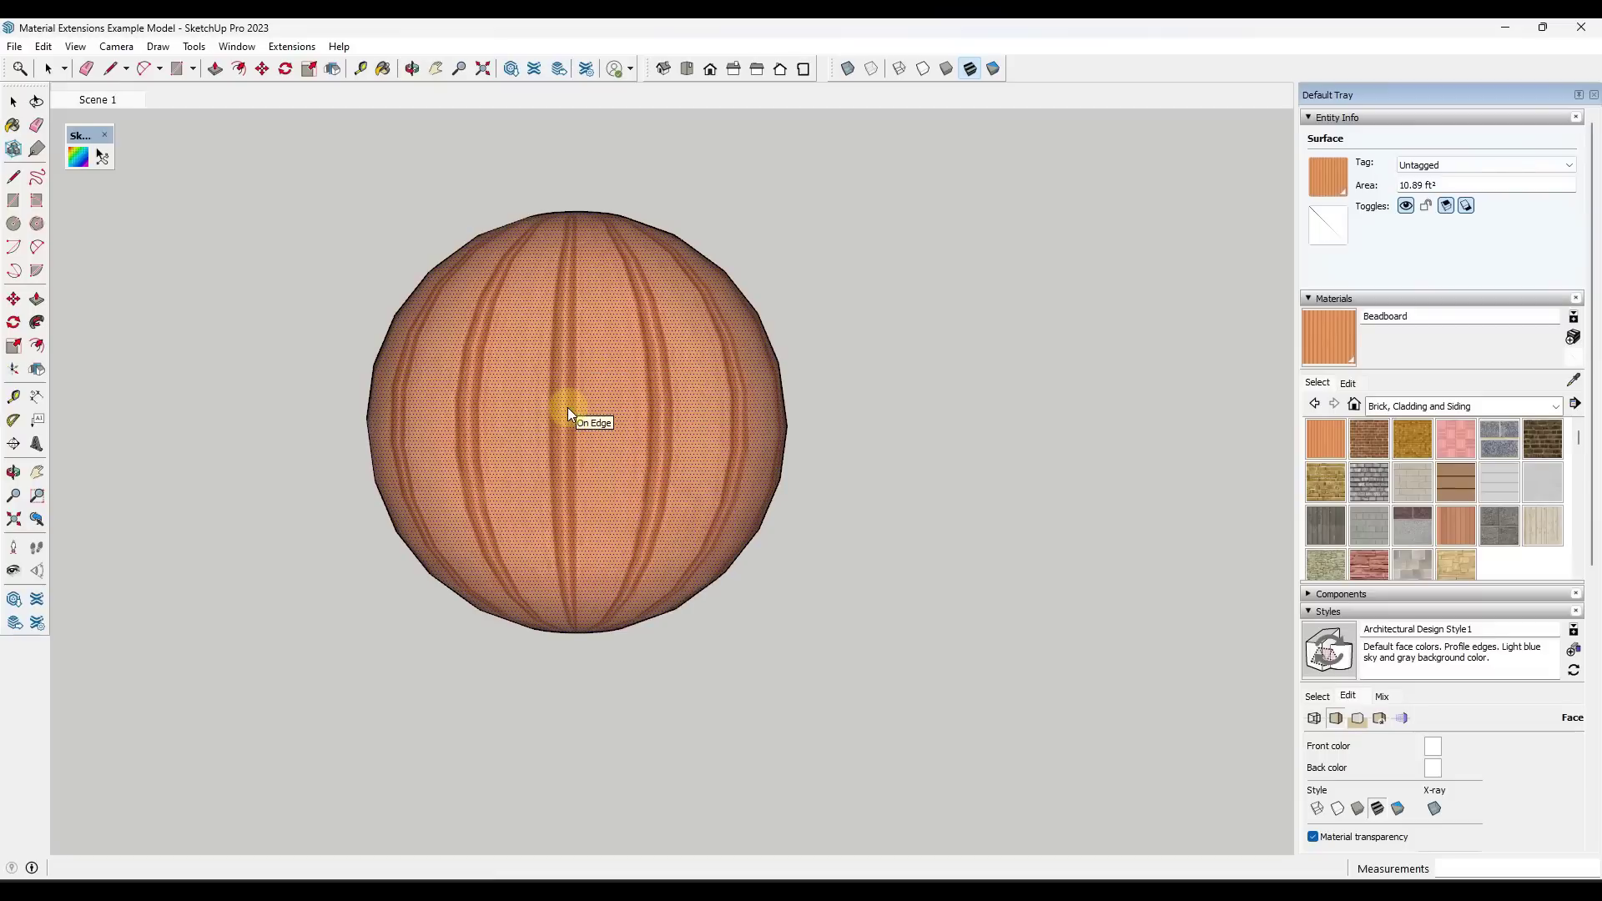
# - Rotate the sphere's UVs by 5, 40 and 45 degrees in succession
pyautogui.write('5')
pyautogui.press('Return')
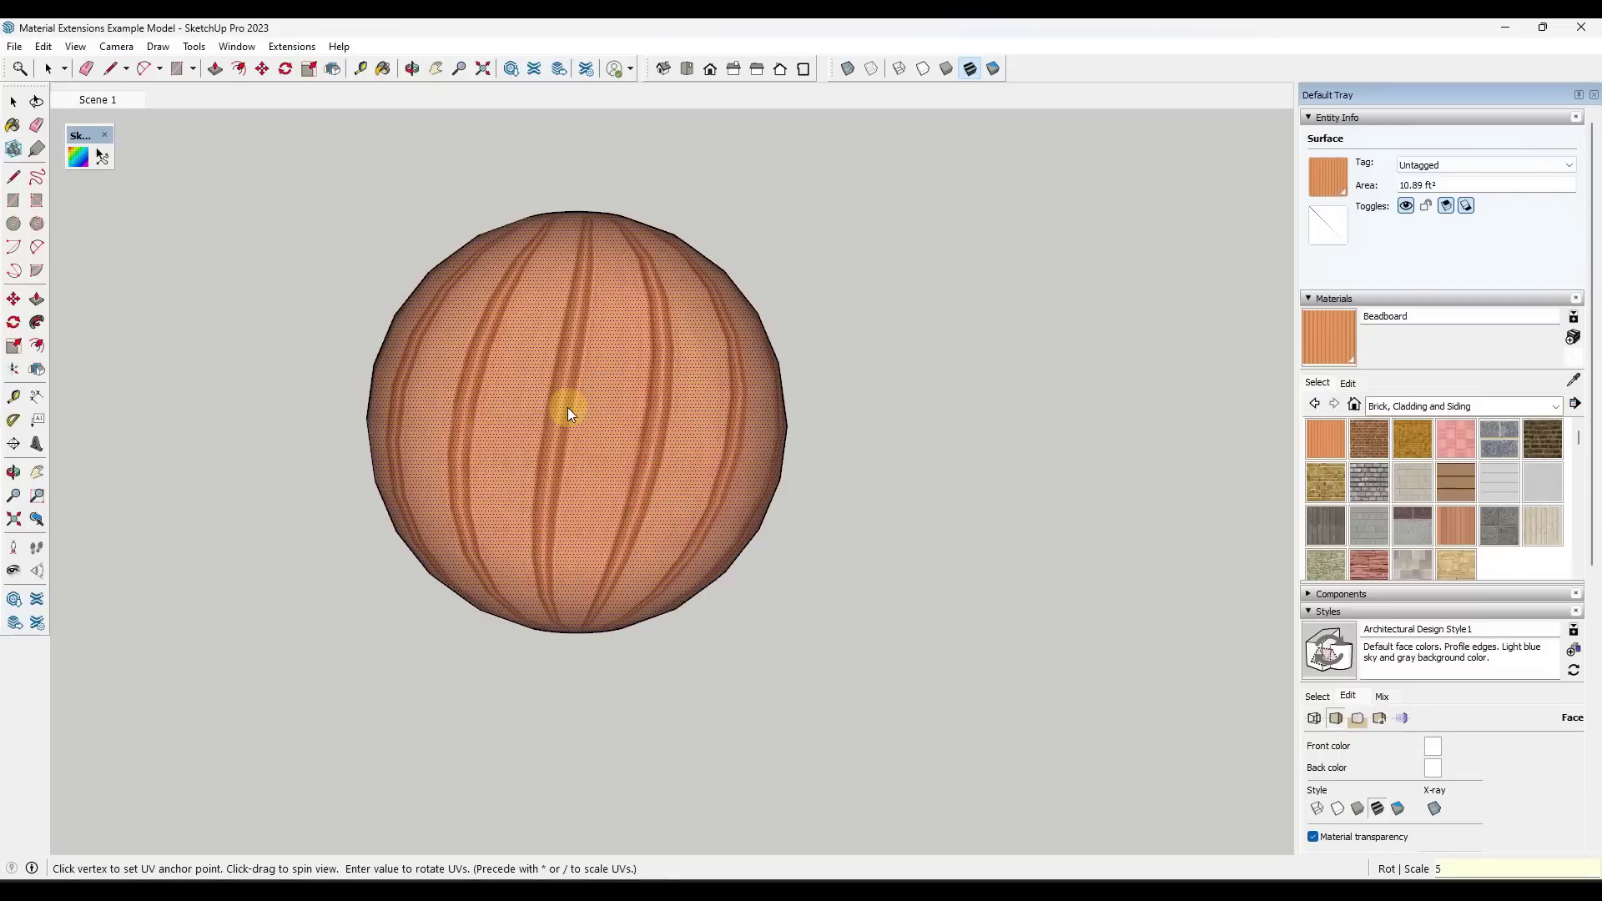
pyautogui.write('40')
pyautogui.press('Return')
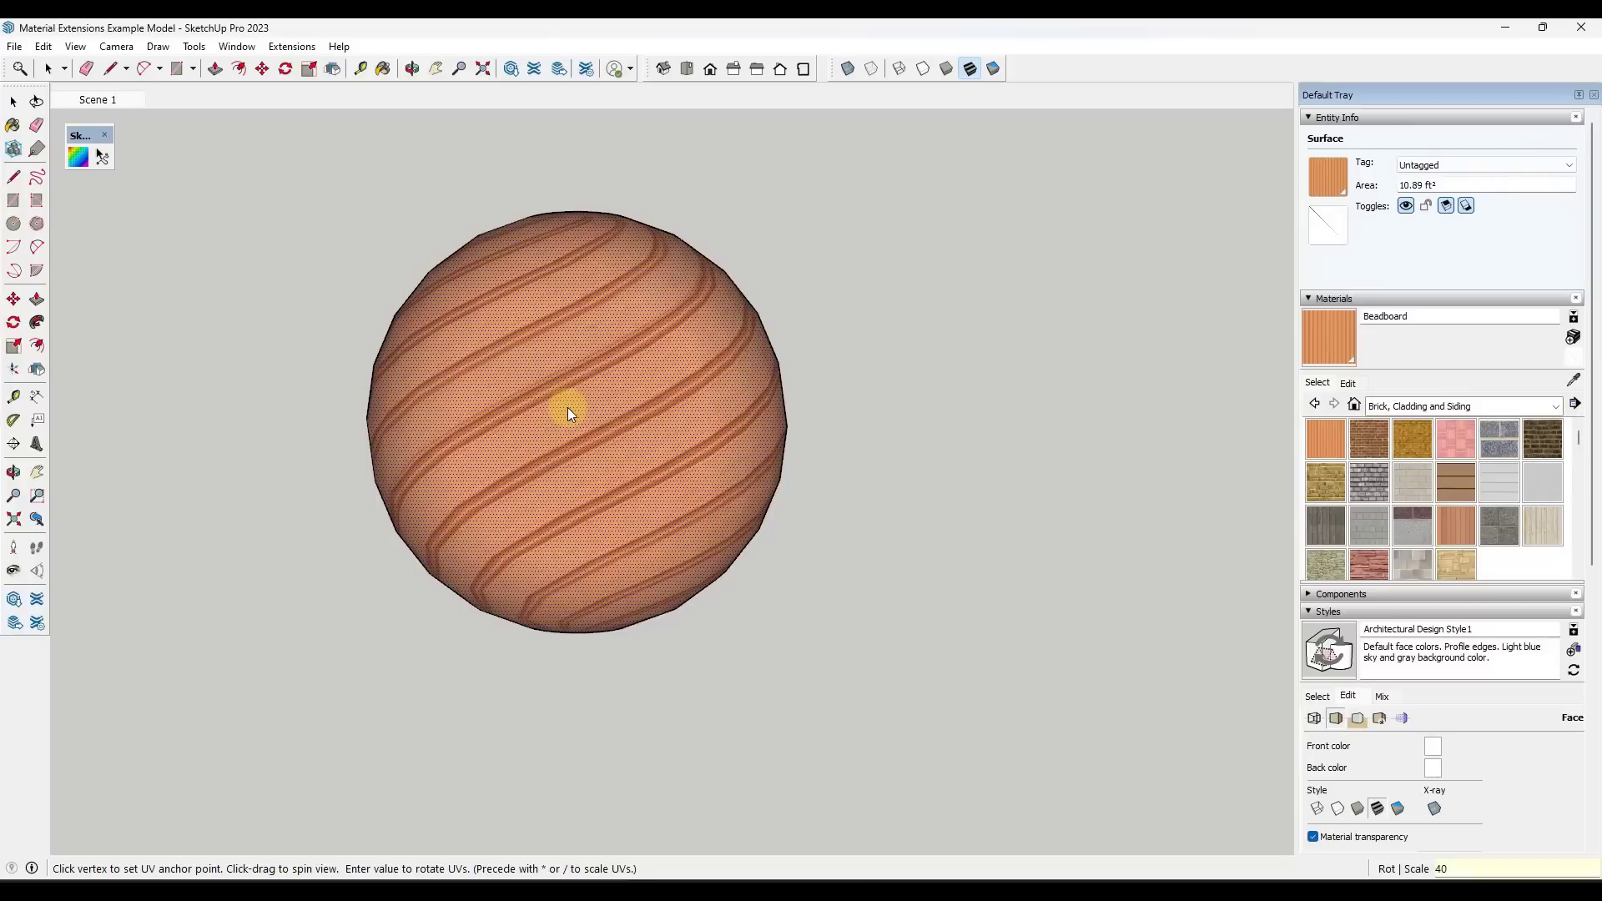
pyautogui.write('45')
pyautogui.press('Return')
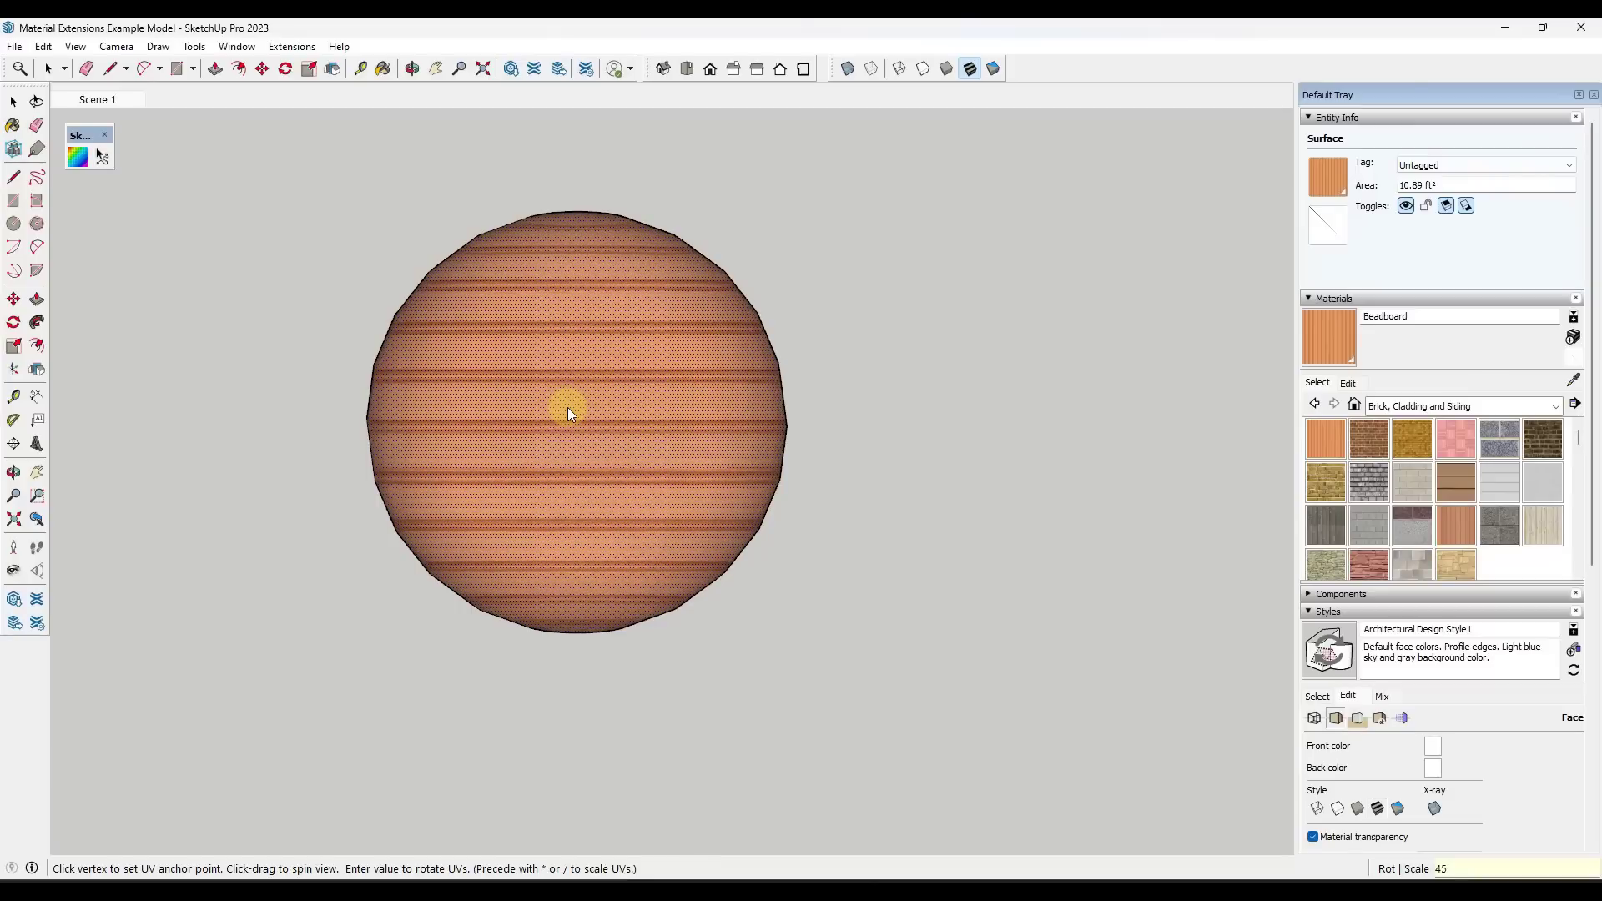
# - Scale the sphere's UVs by a factor of 2 and again by a factor of 3
pyautogui.write('*2')
pyautogui.press('Return')
pyautogui.write('*3')
pyautogui.press('Return')
pyautogui.moveTo(539, 403); pyautogui.dragTo(572, 435, button='middle')
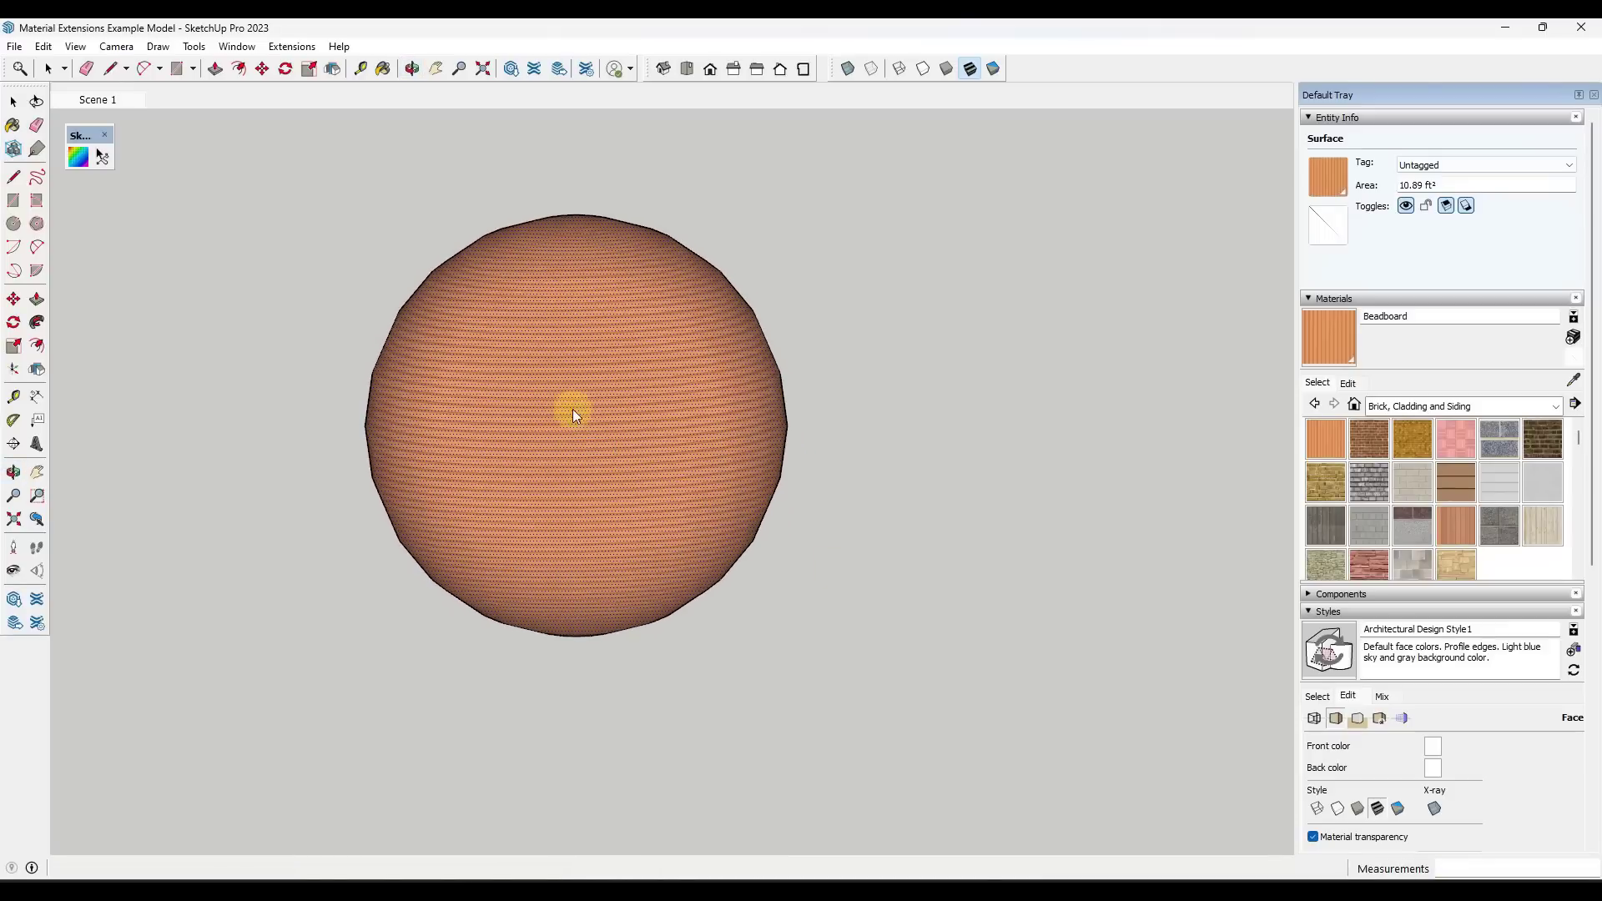
# - Create a Sandbox From Scratch grid with 1' spacing beside the sphere and set the camera to Perspective
pyautogui.scroll(-3, 576, 406)
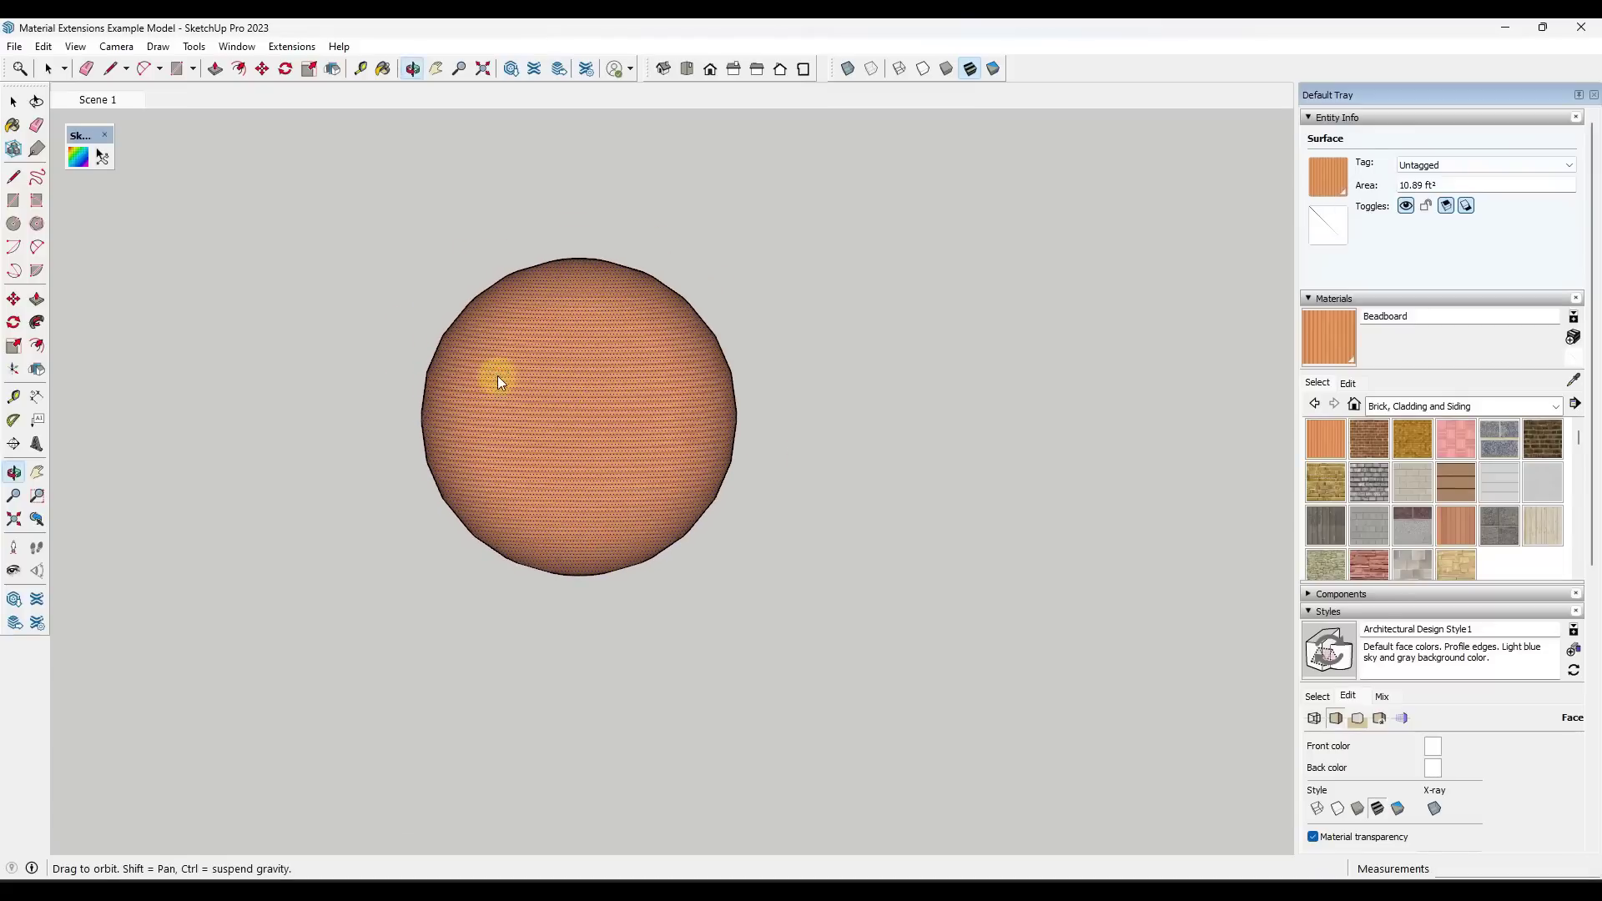
pyautogui.scroll(-3, 466, 393)
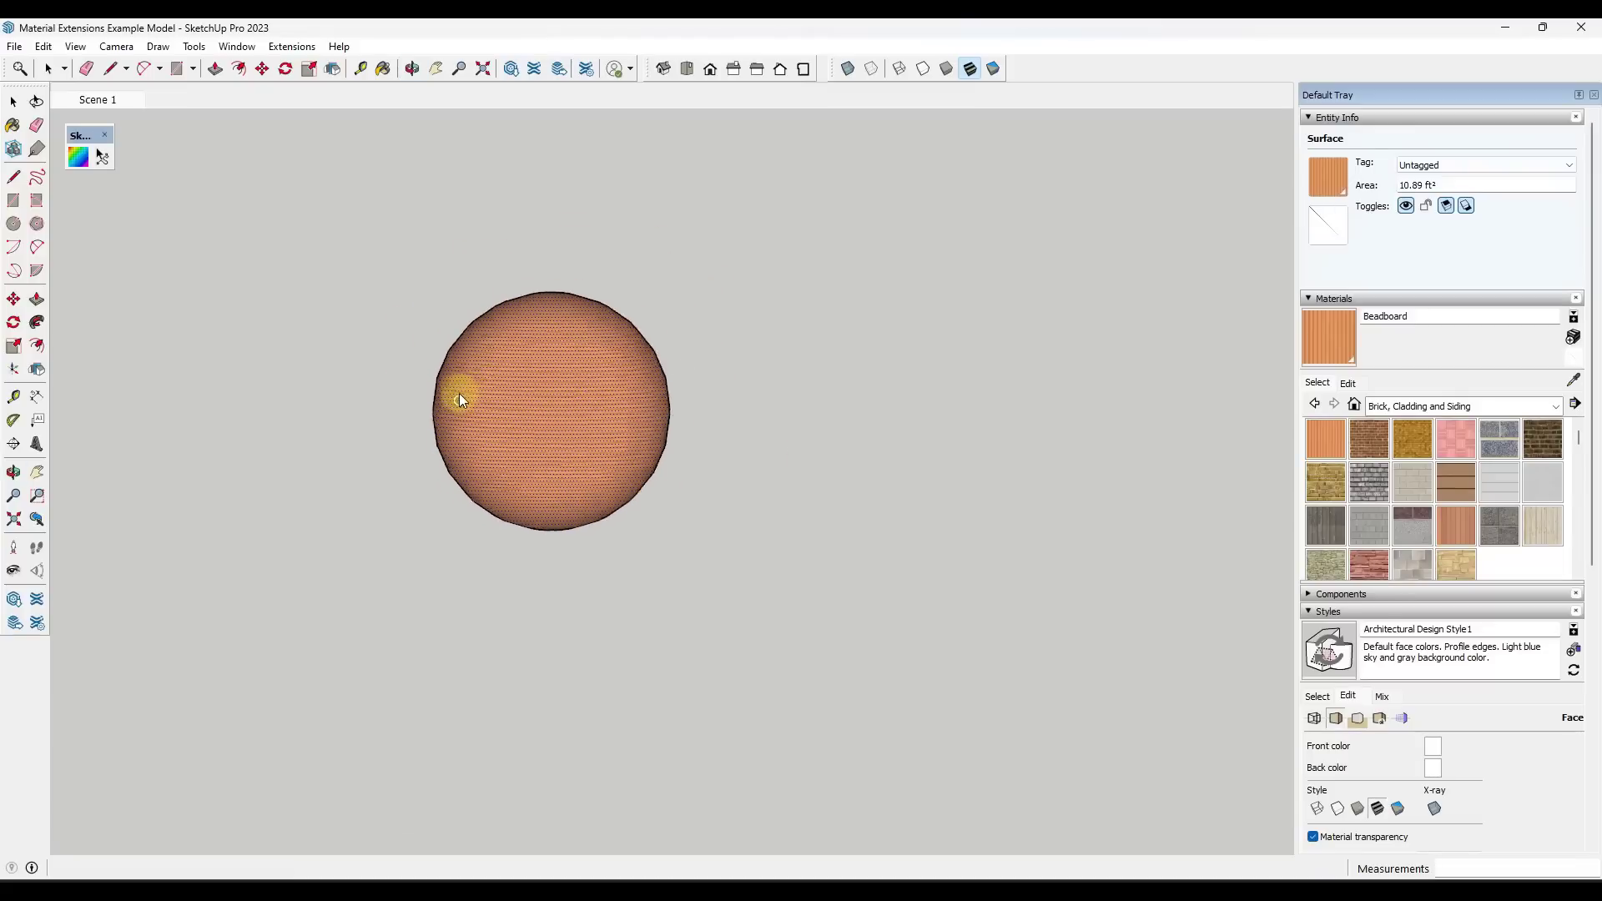
pyautogui.moveTo(801, 368); pyautogui.dragTo(131, 173, button='middle')
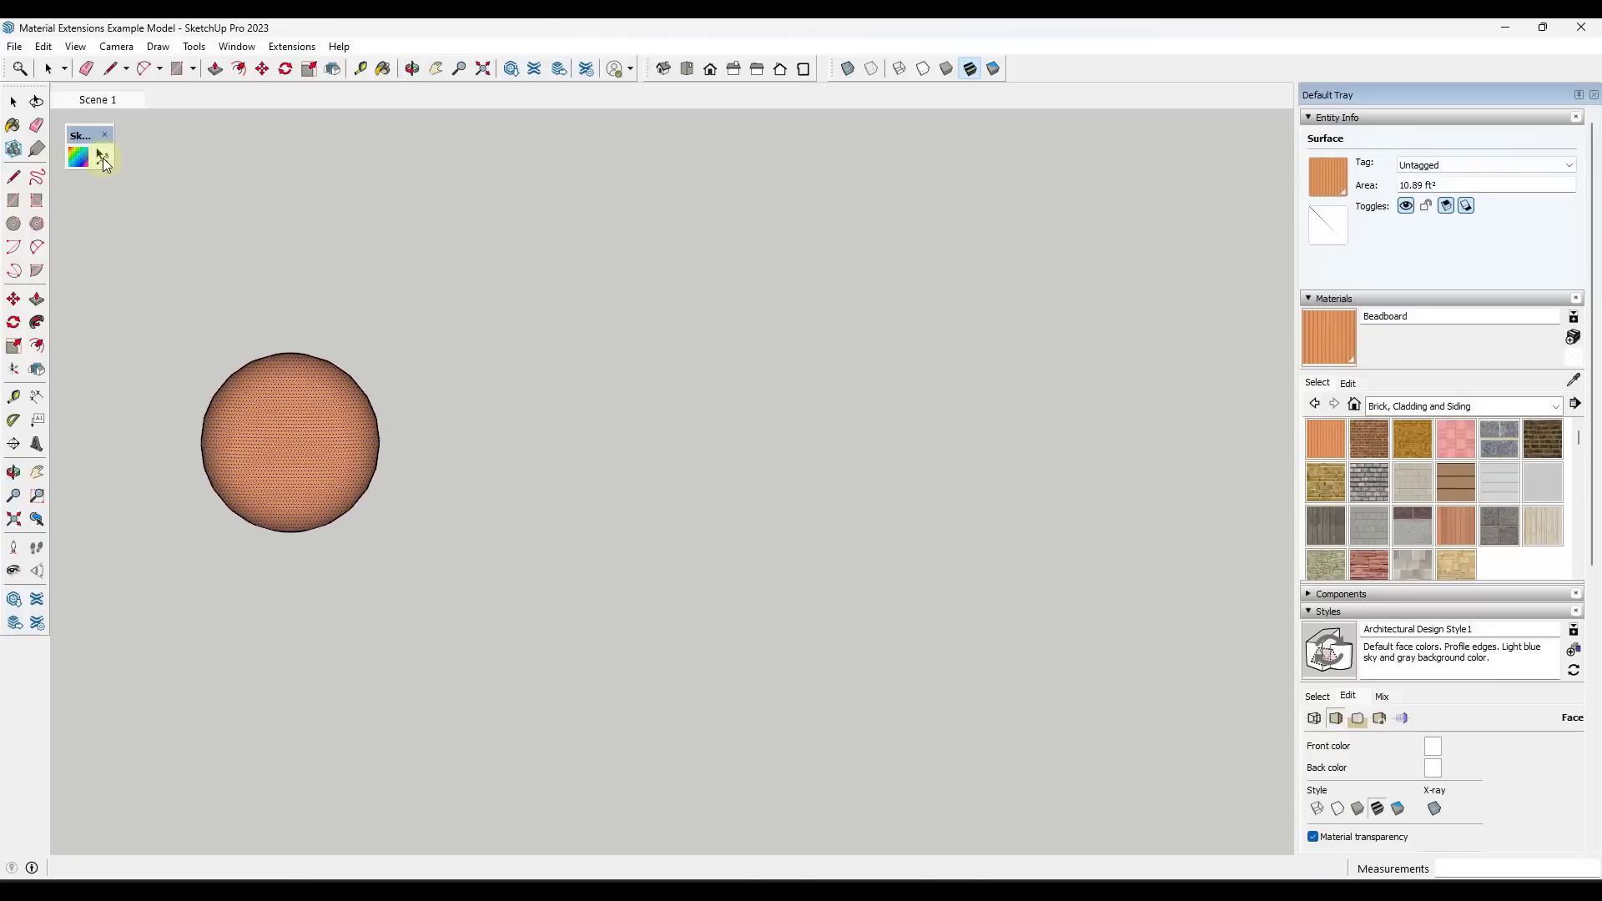
pyautogui.press('space')
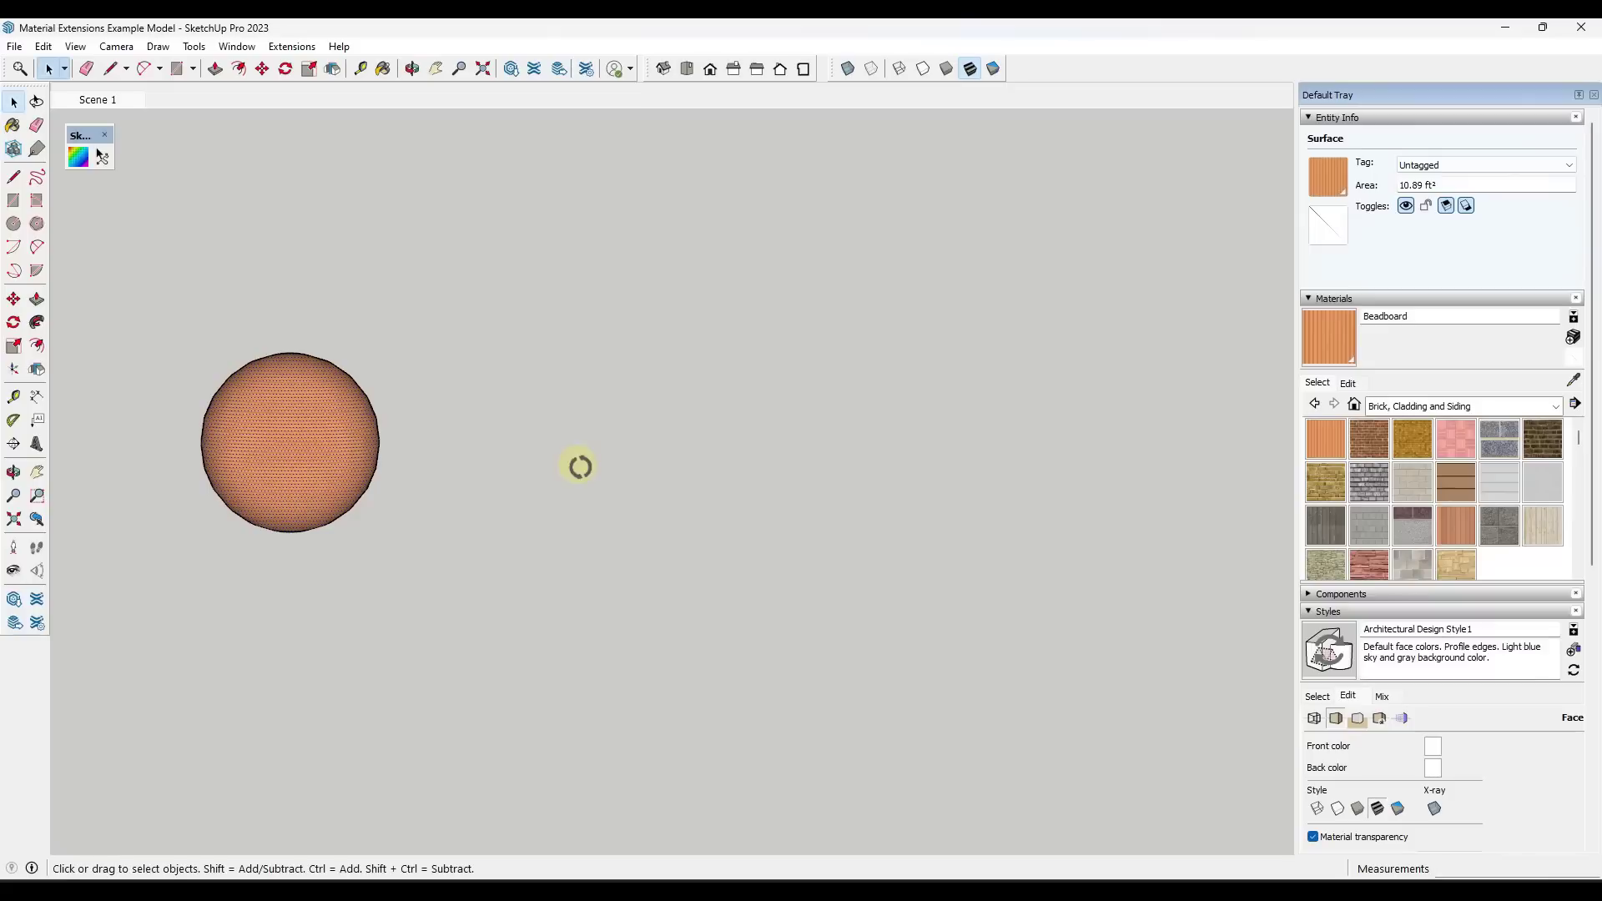
pyautogui.rightClick(1054, 77)
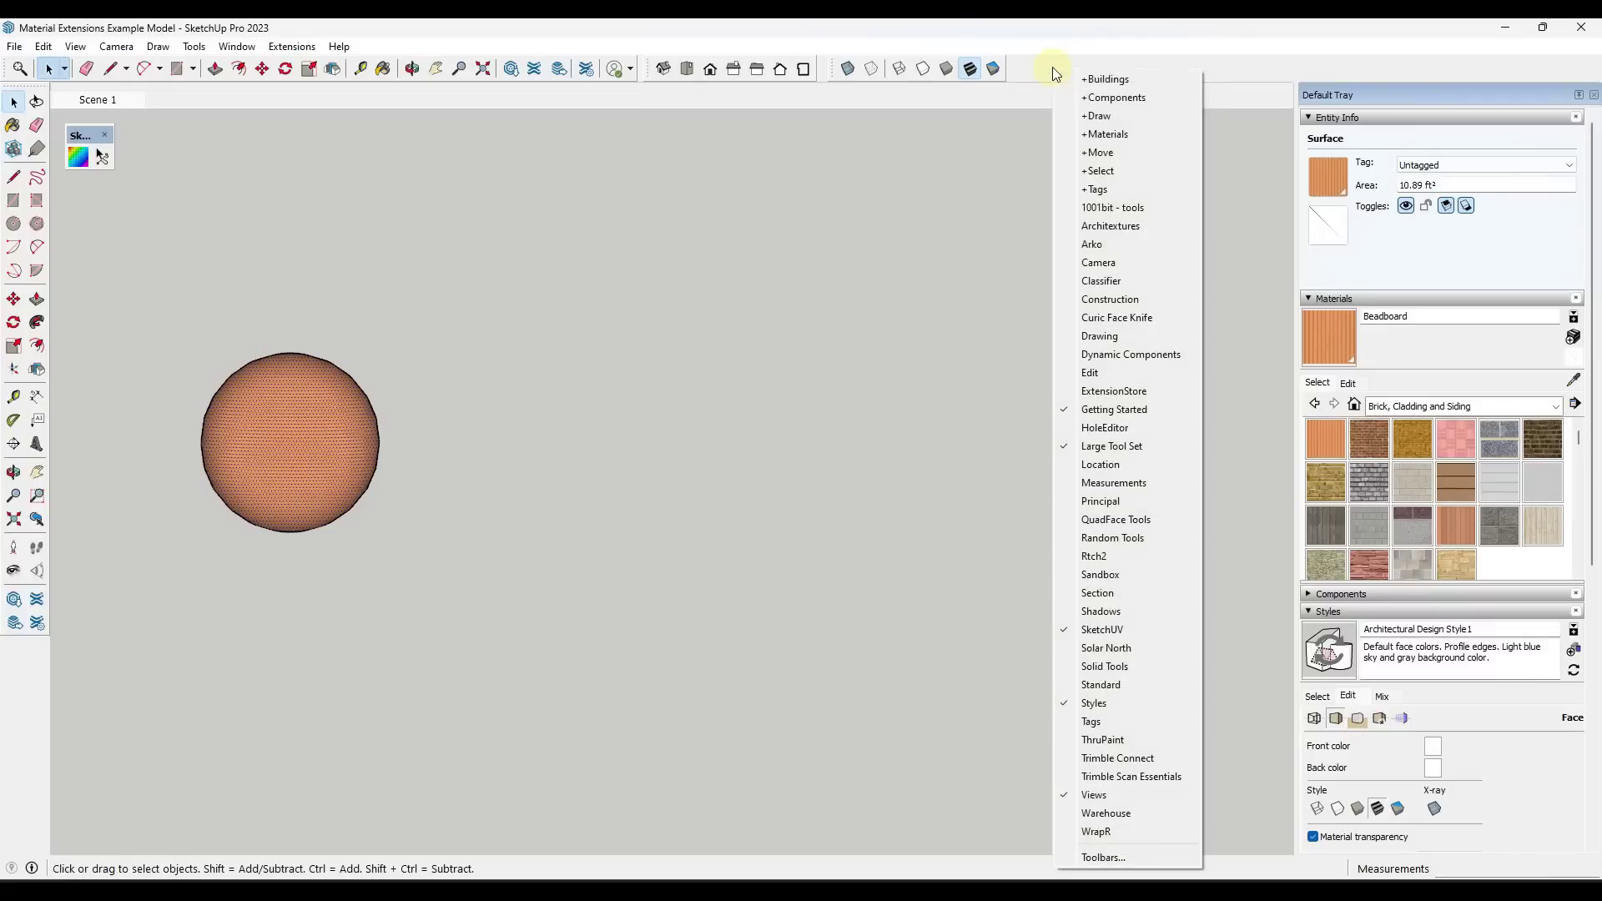
pyautogui.click(1119, 576)
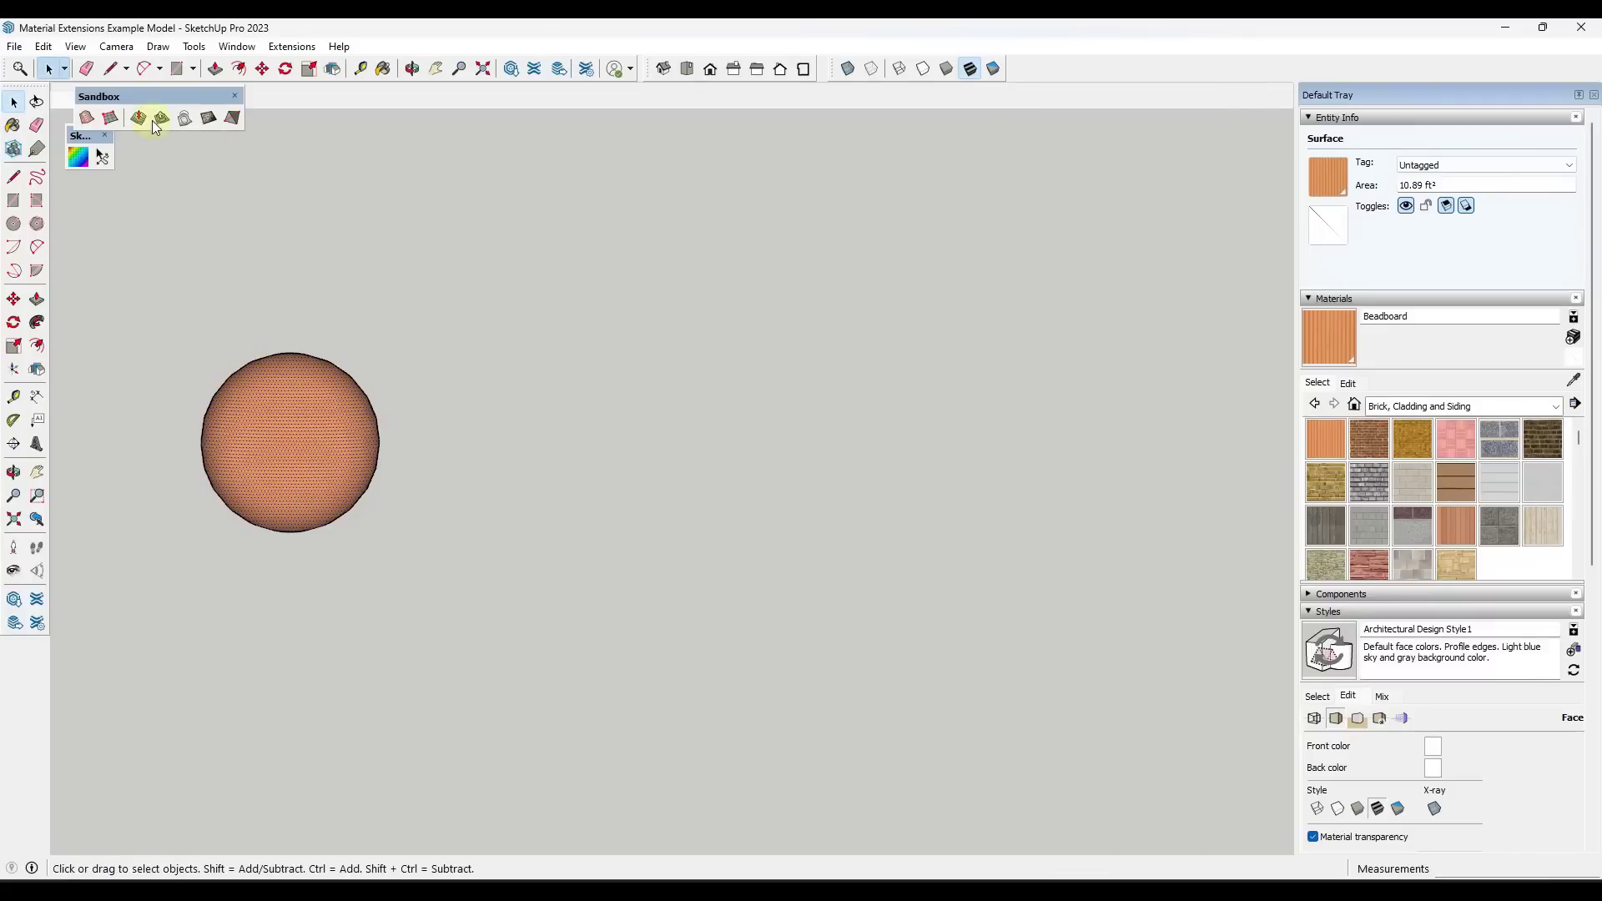
pyautogui.click(110, 118)
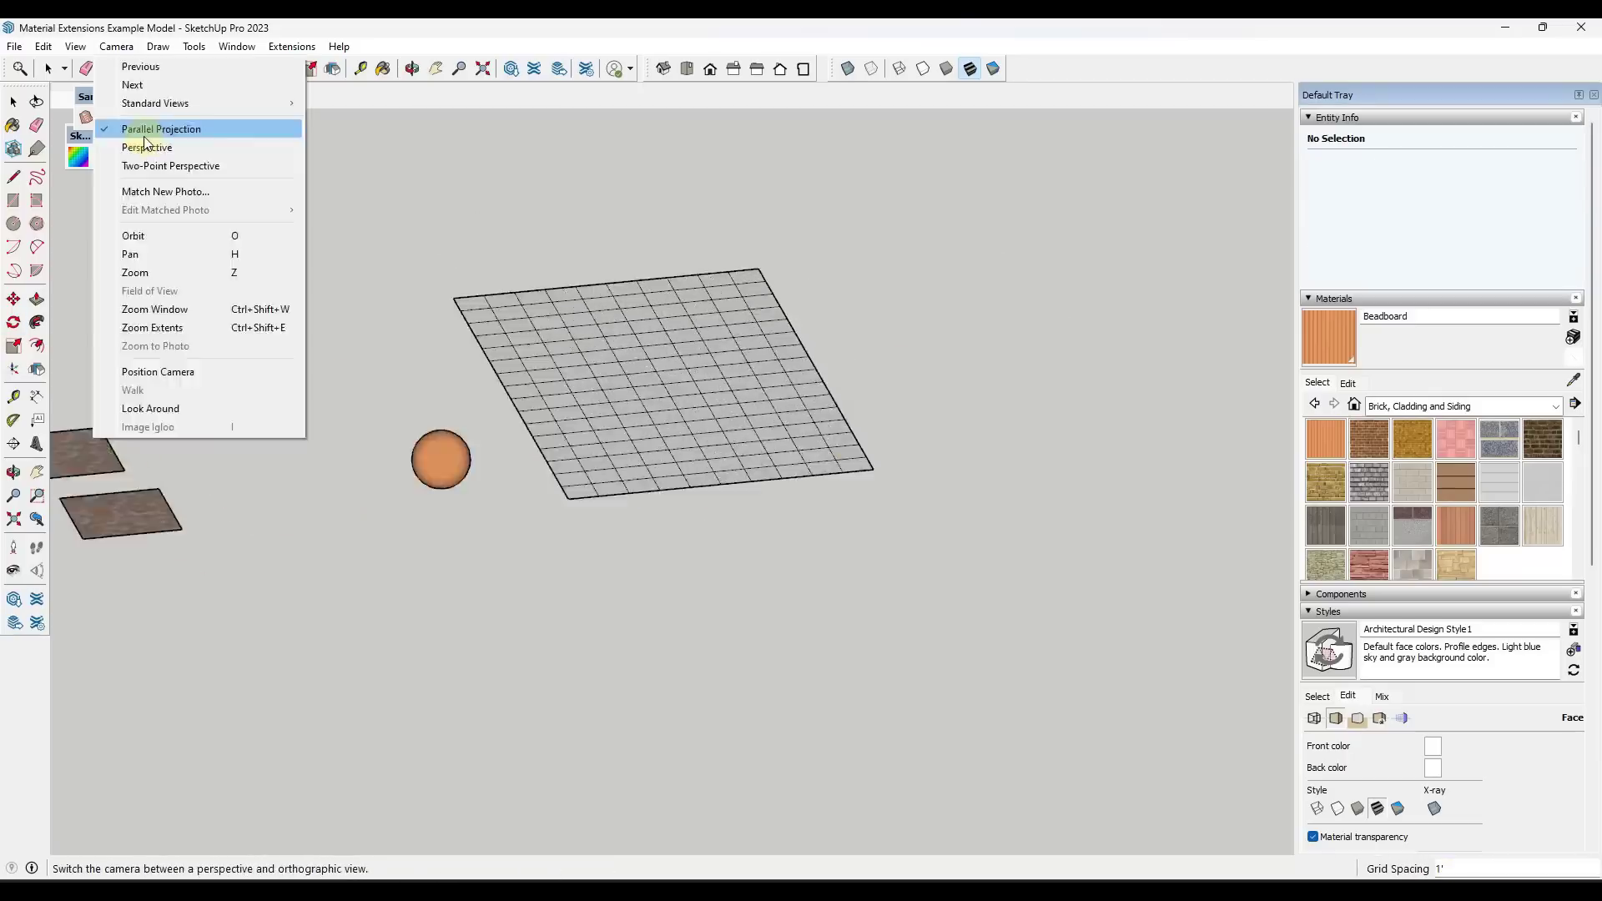
pyautogui.click(146, 147)
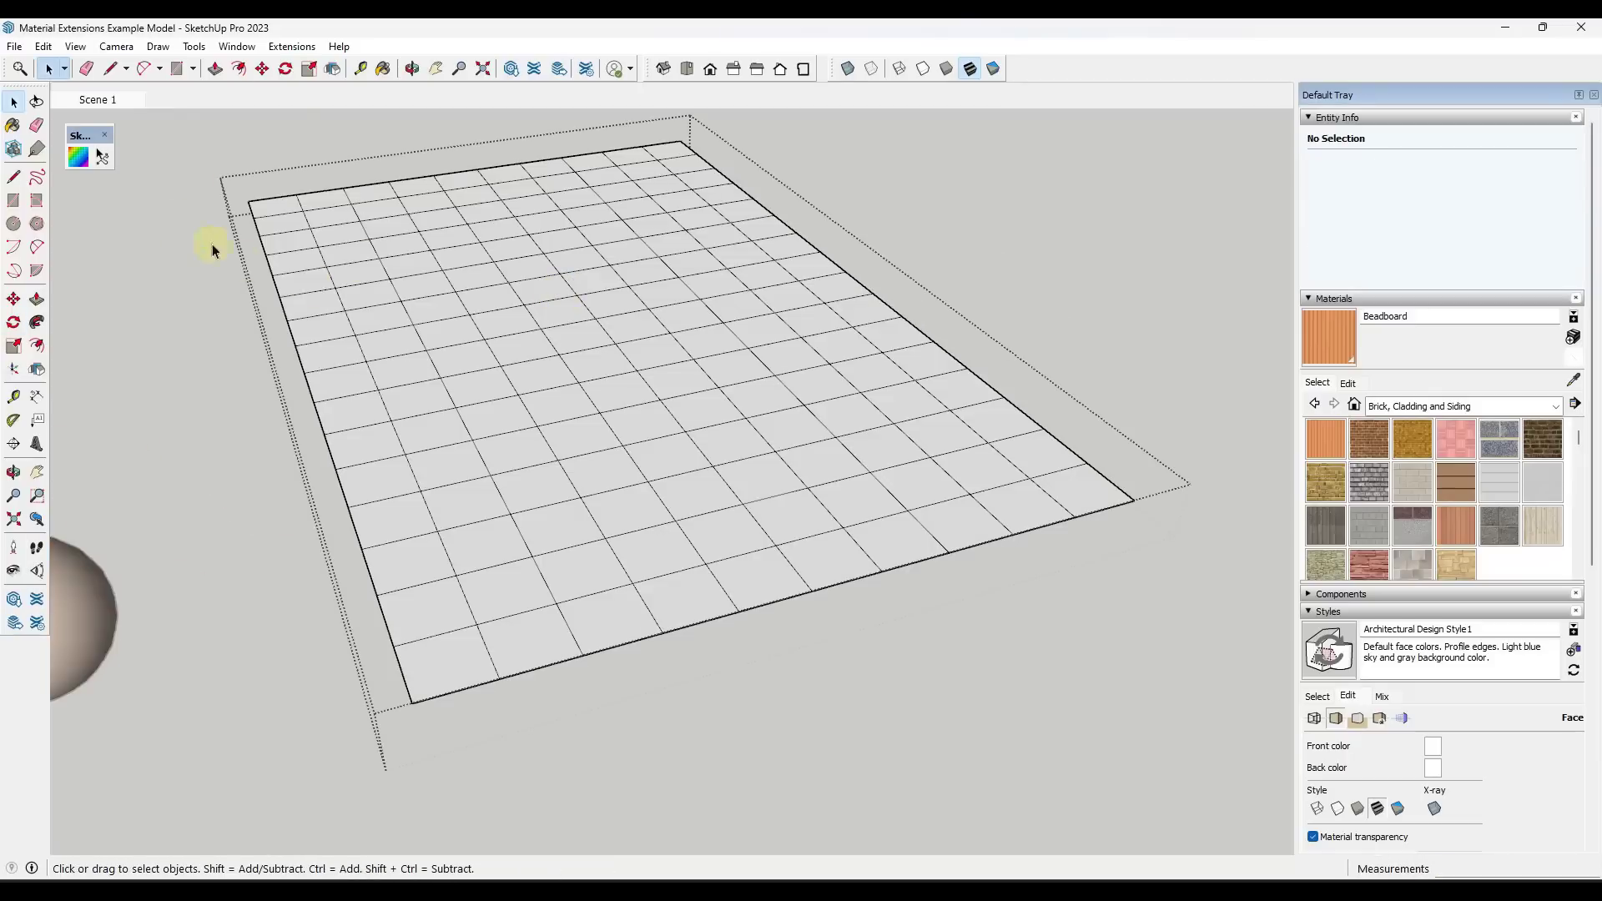
# - Select a closed, many-cornered path of edges inside the grid with SketchUV's path selection tool
pyautogui.click(101, 156)
pyautogui.click(372, 249)
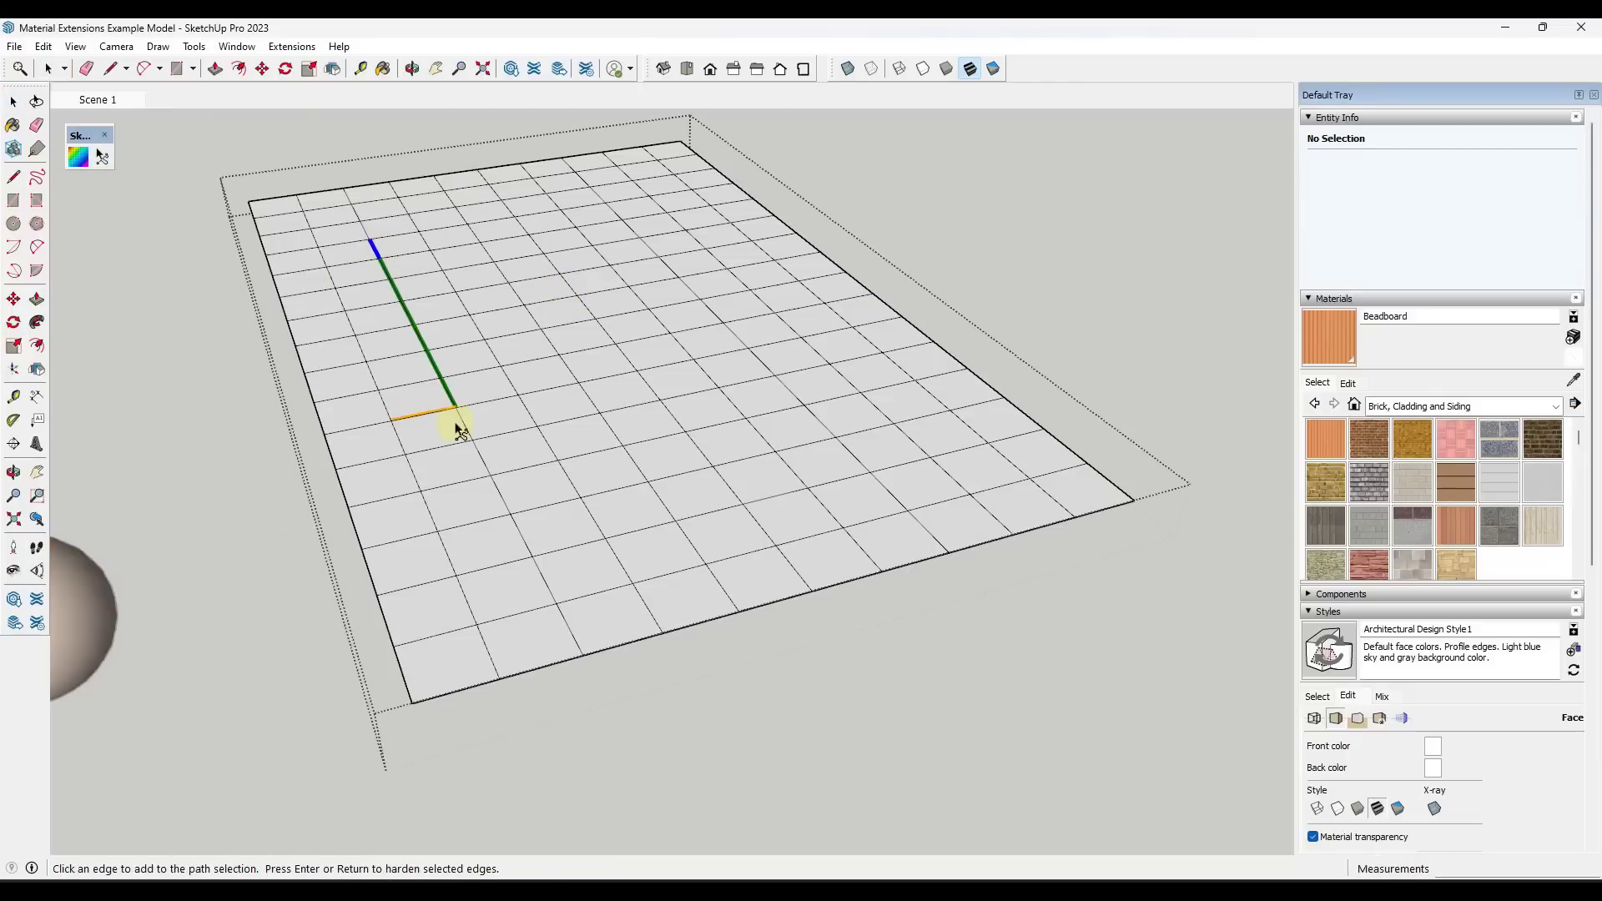
pyautogui.click(474, 435)
pyautogui.click(754, 380)
pyautogui.click(656, 255)
pyautogui.click(728, 222)
pyautogui.click(504, 199)
pyautogui.click(569, 284)
pyautogui.click(469, 312)
pyautogui.click(422, 240)
pyautogui.click(393, 233)
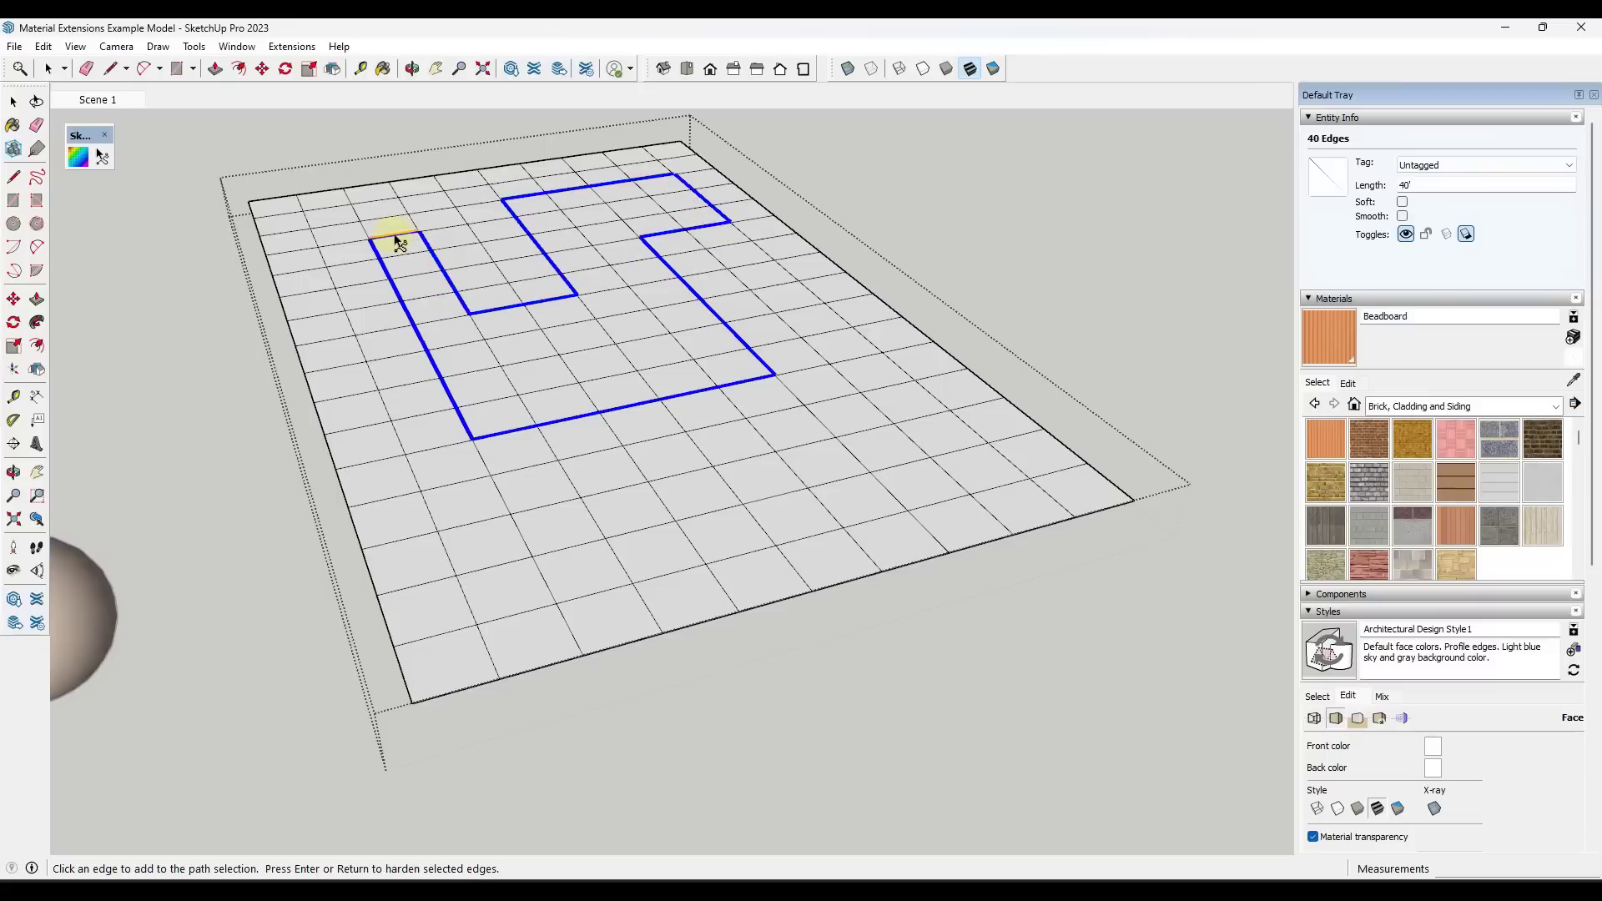
# - Harden the selected path edges on the grid and return to the Select tool
pyautogui.press('Return')
pyautogui.scroll(-3, 608, 309)
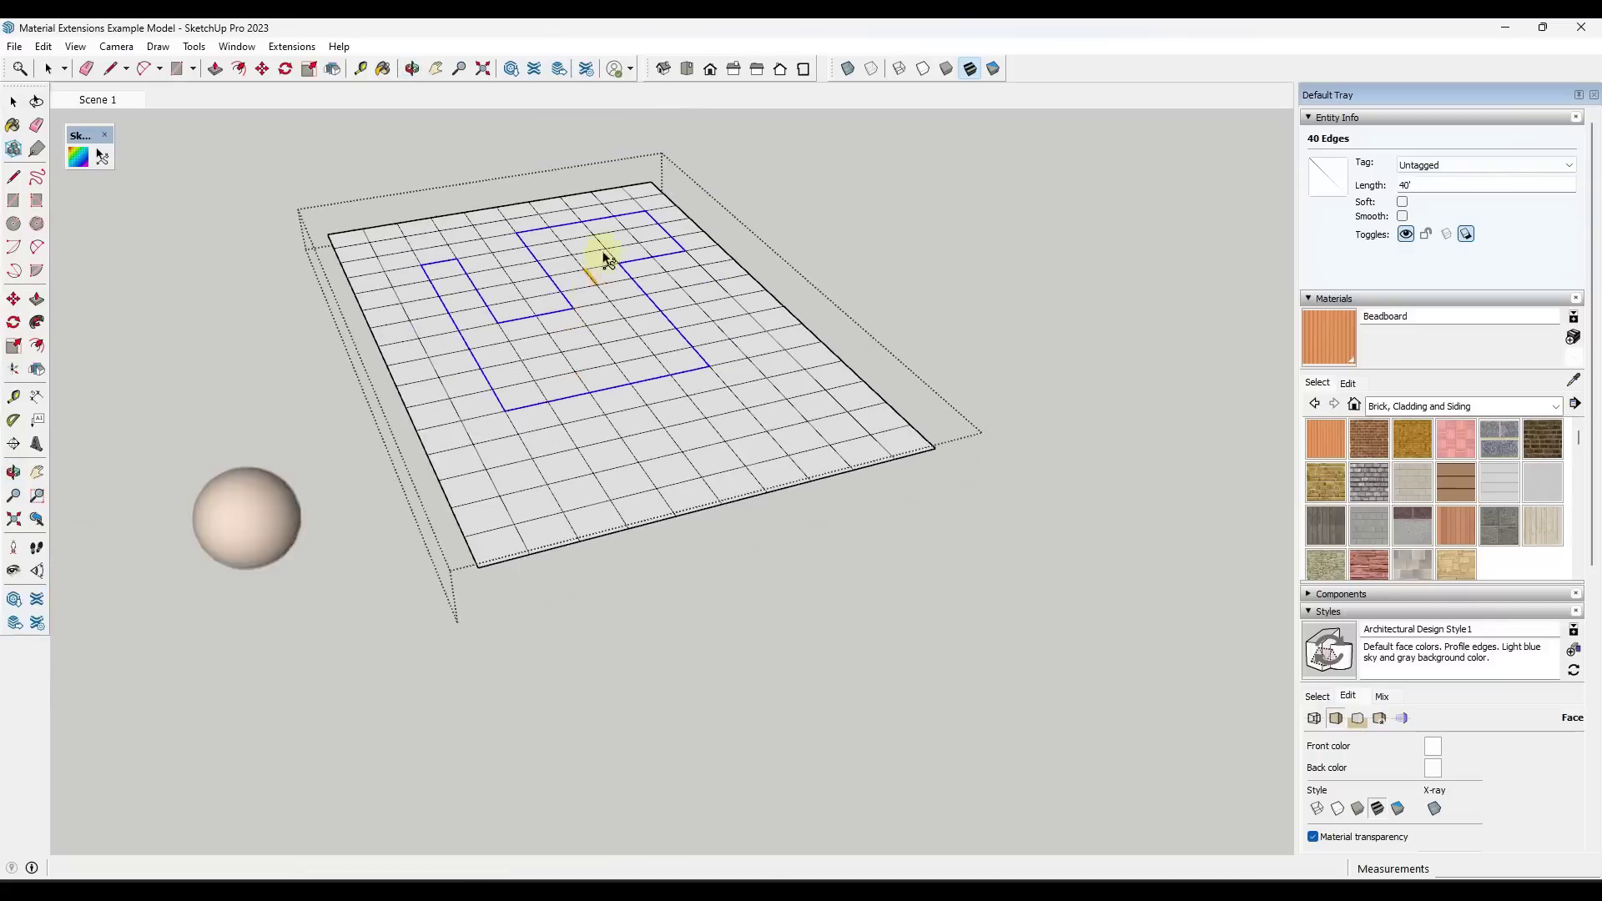
pyautogui.scroll(3, 604, 266)
pyautogui.press('space')
pyautogui.moveTo(573, 258); pyautogui.dragTo(573, 264, button='middle')
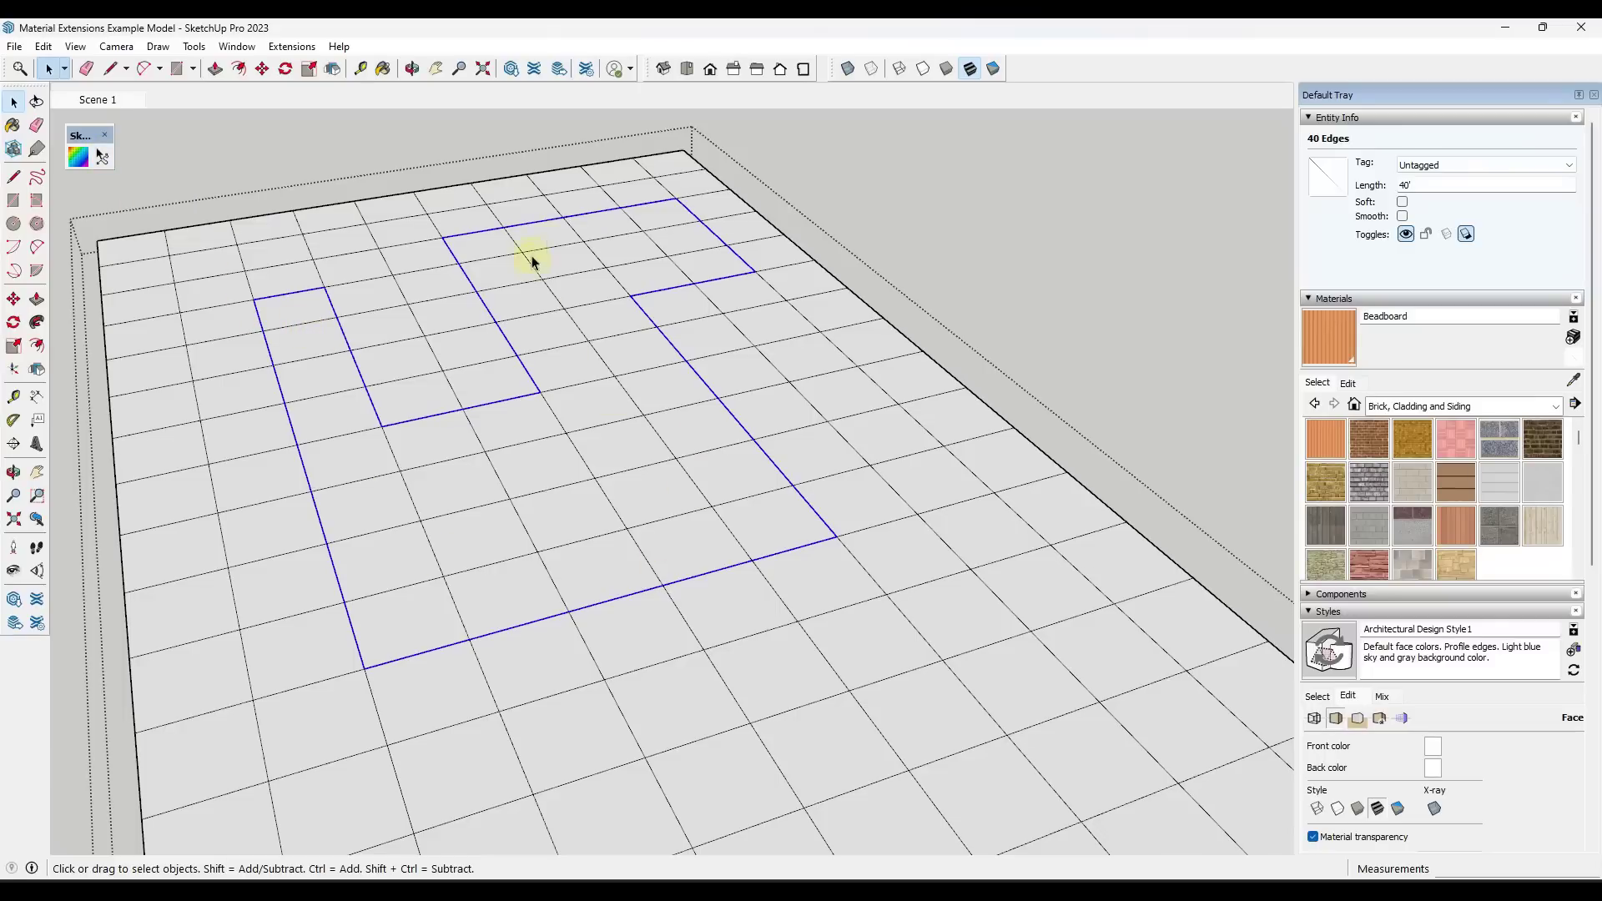
pyautogui.scroll(-5, 570, 359)
pyautogui.scroll(4, 564, 377)
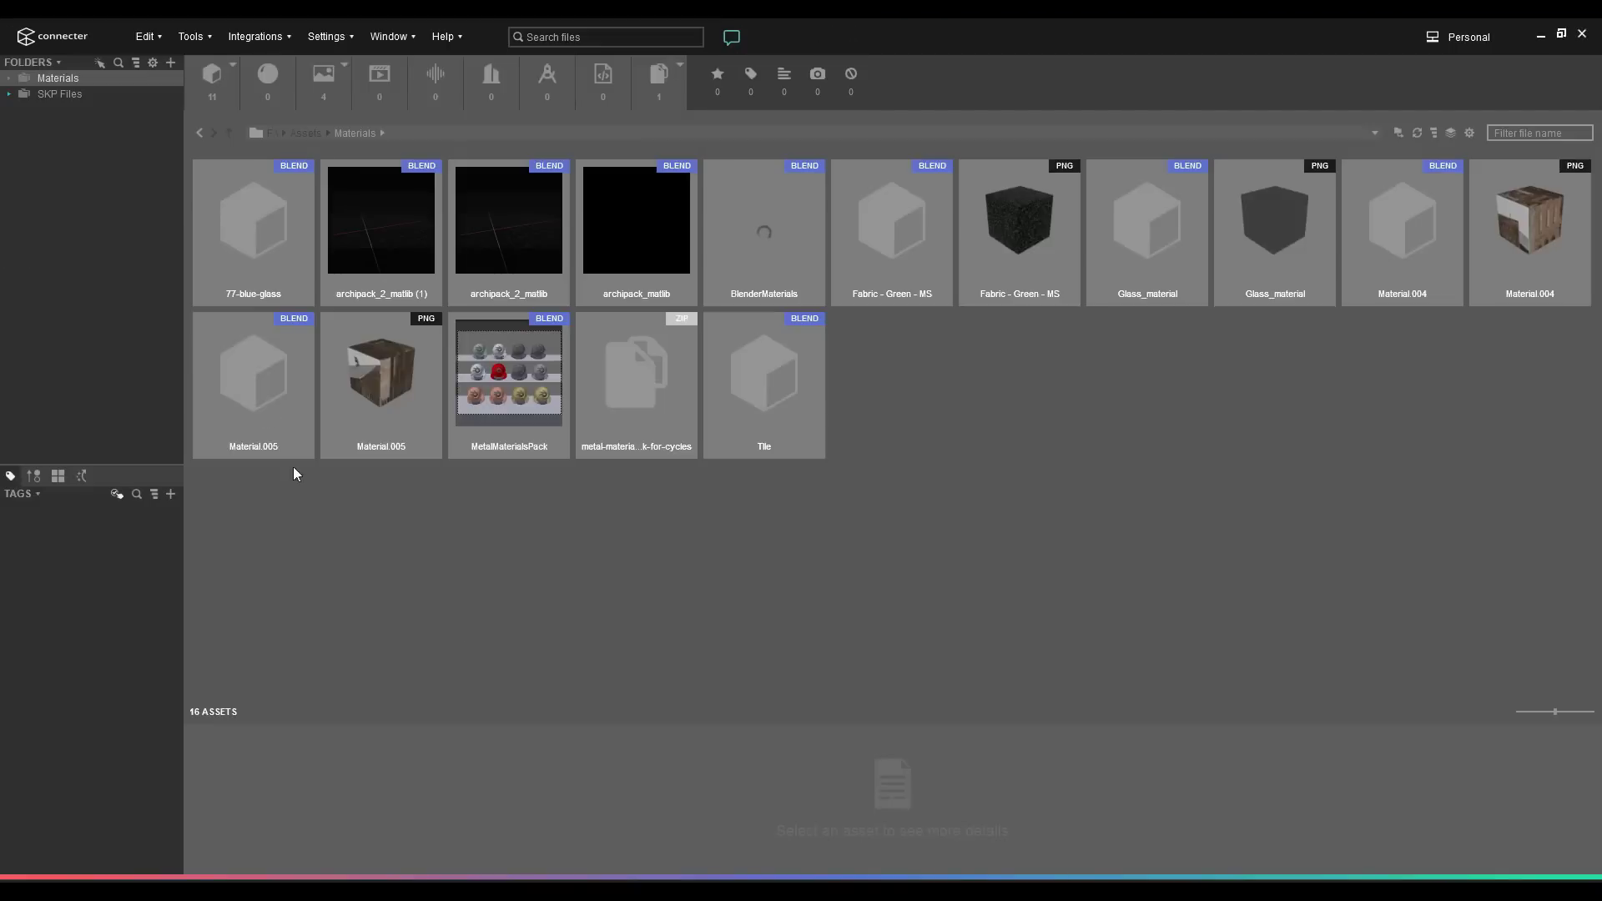
# - Expand the Materials folder and open its Concrete folder, toggling the display of subfolder contents off and back on
pyautogui.click(9, 78)
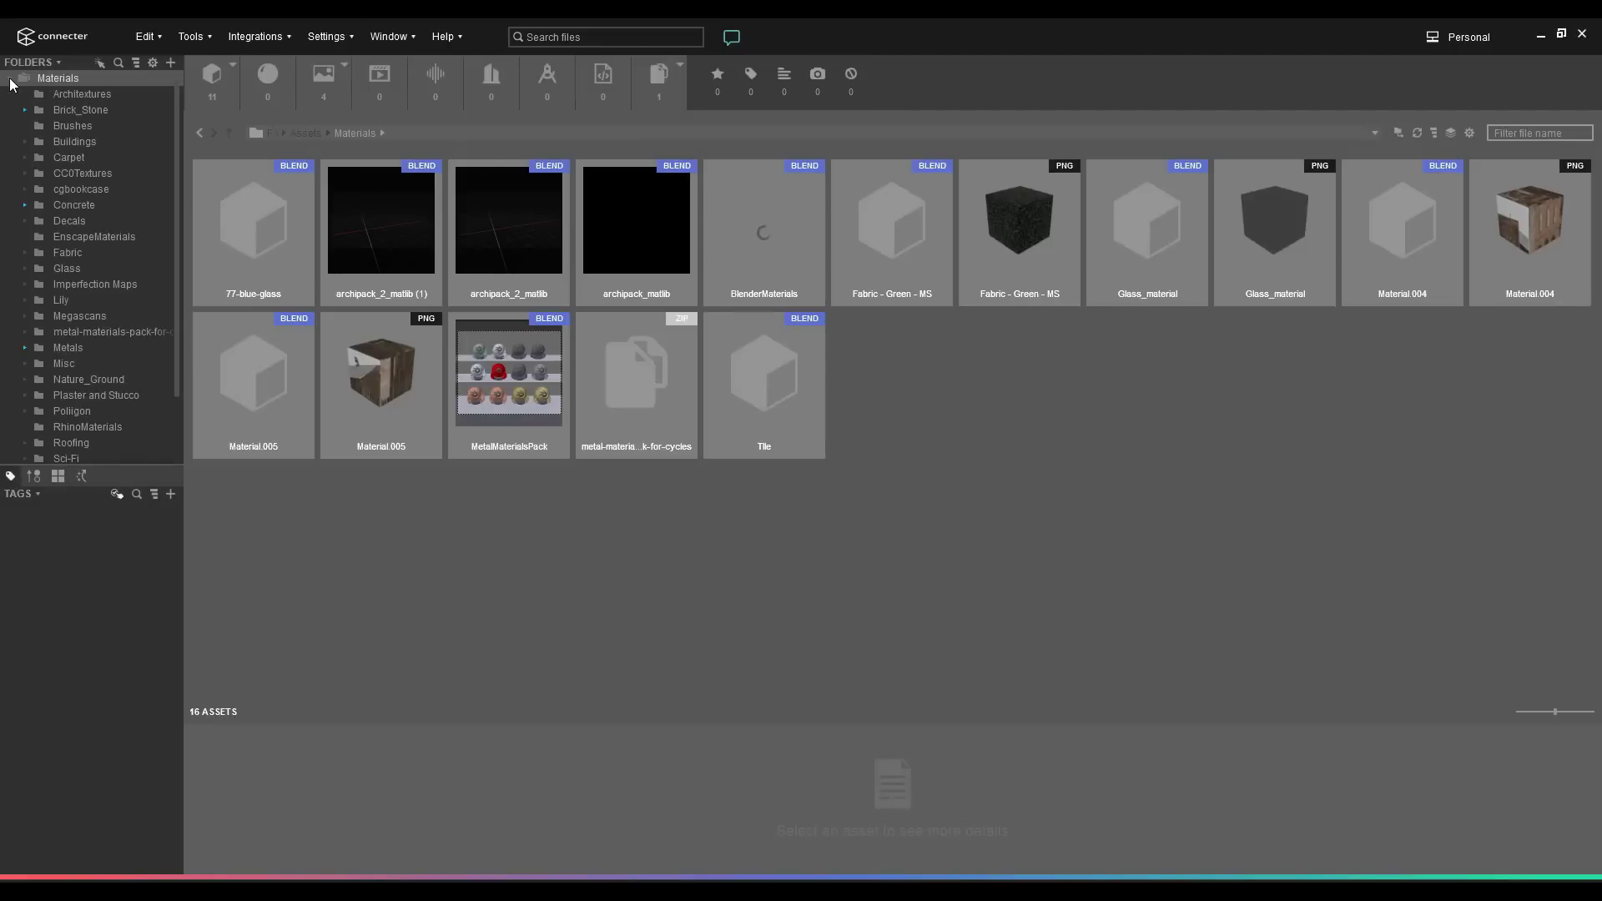
pyautogui.click(81, 202)
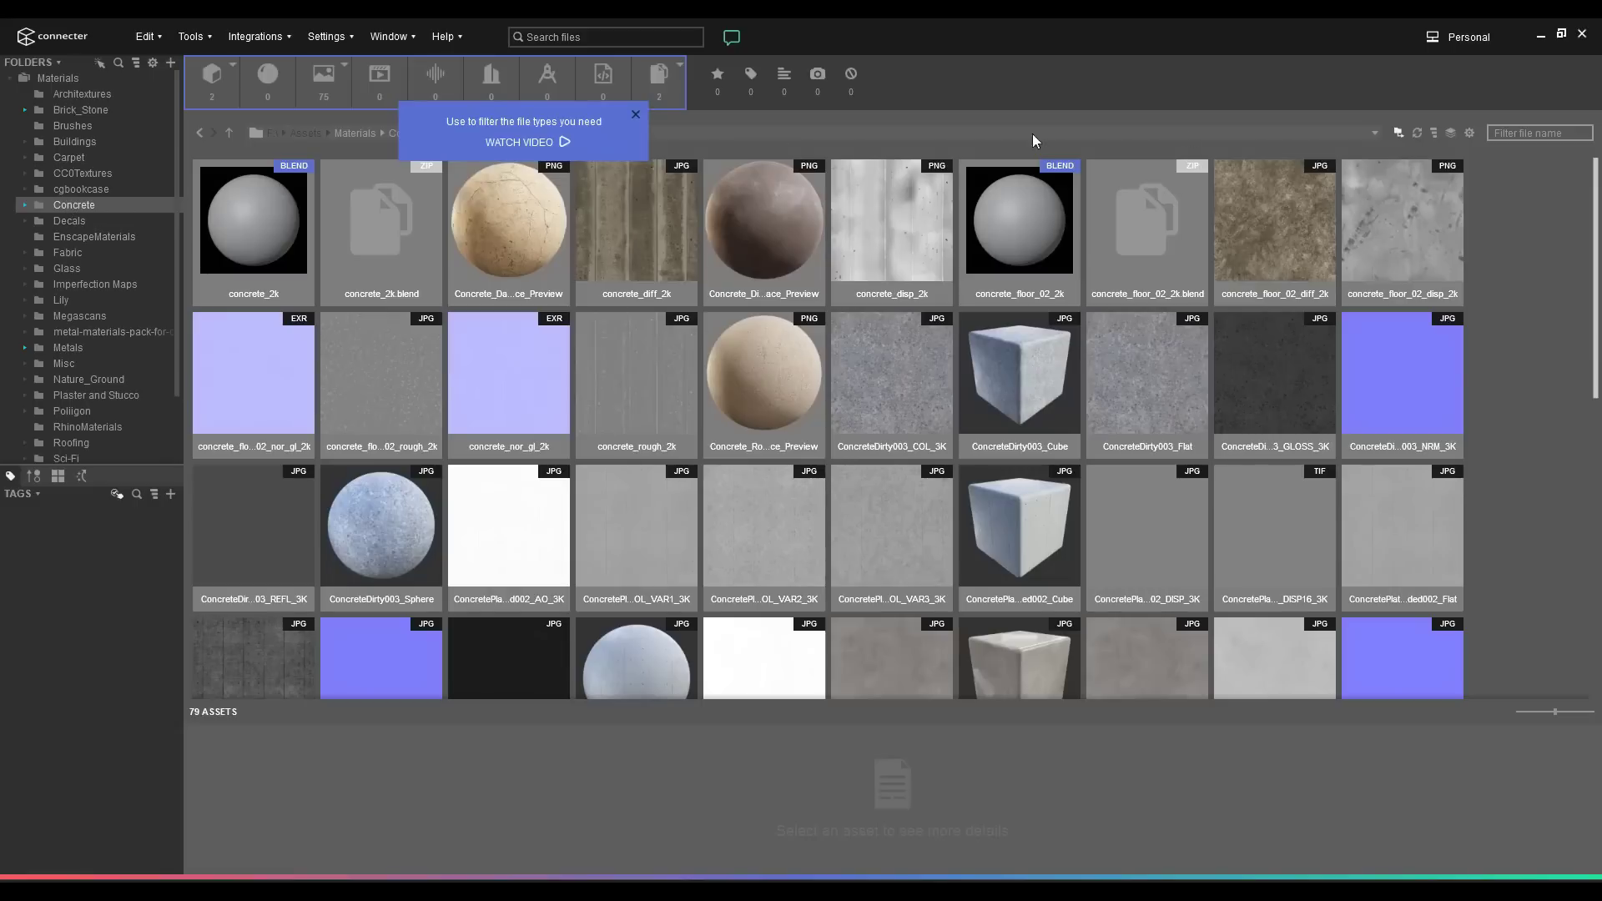
pyautogui.click(1396, 134)
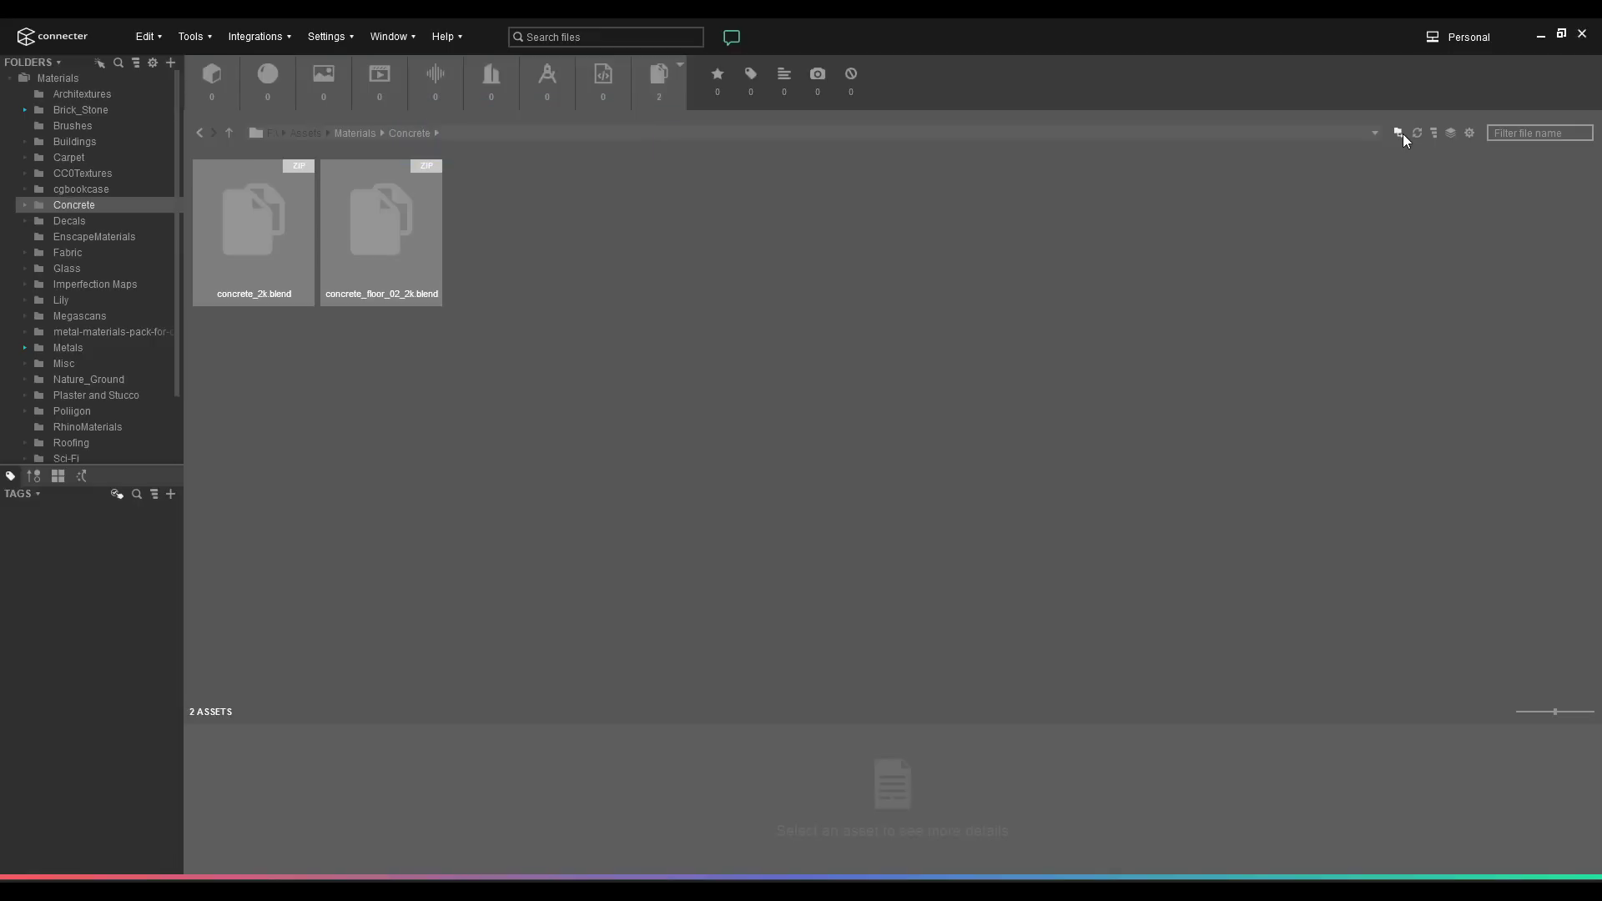
pyautogui.click(1402, 134)
# - Filter the image formats in the Concrete folder to jpg only, excluding exr, png and tif
pyautogui.moveTo(326, 87)
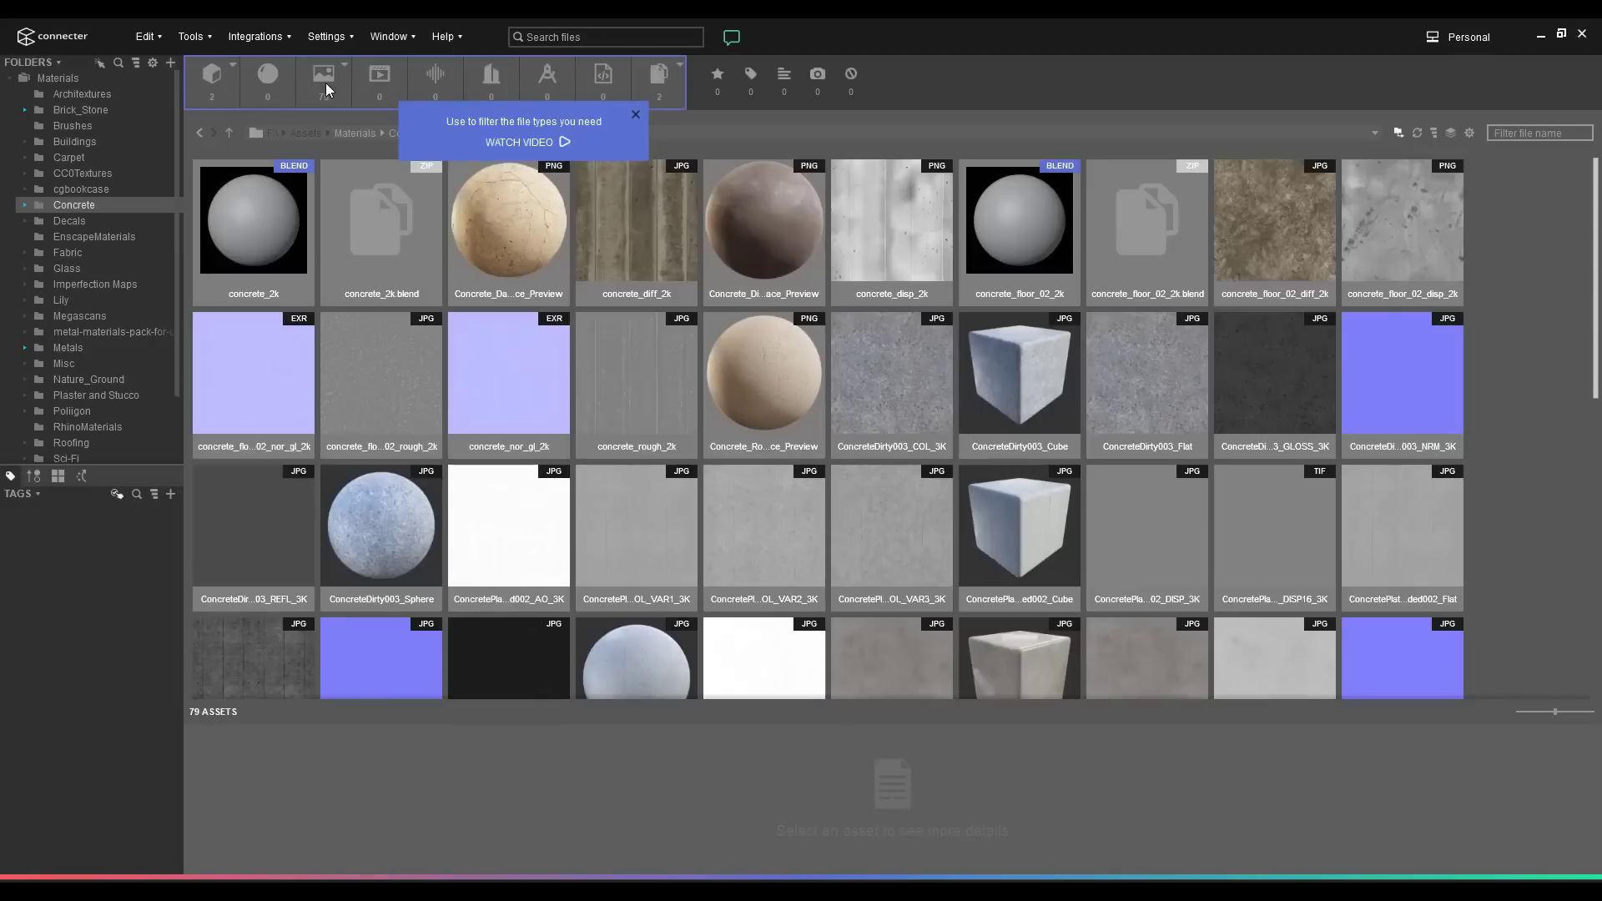
pyautogui.click(344, 66)
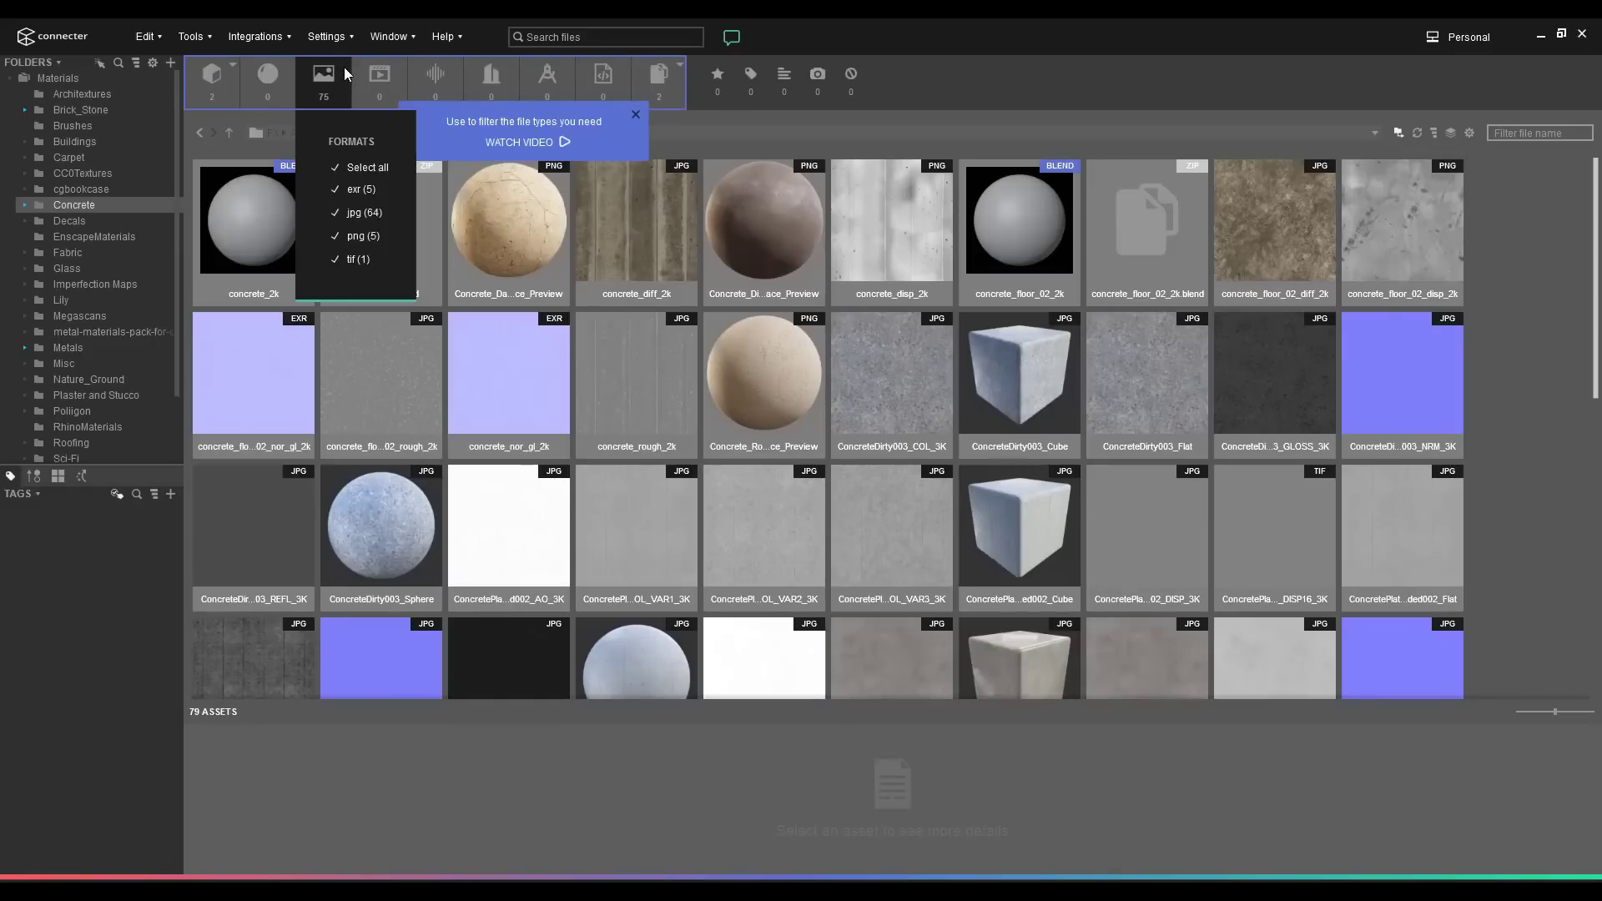
pyautogui.click(357, 212)
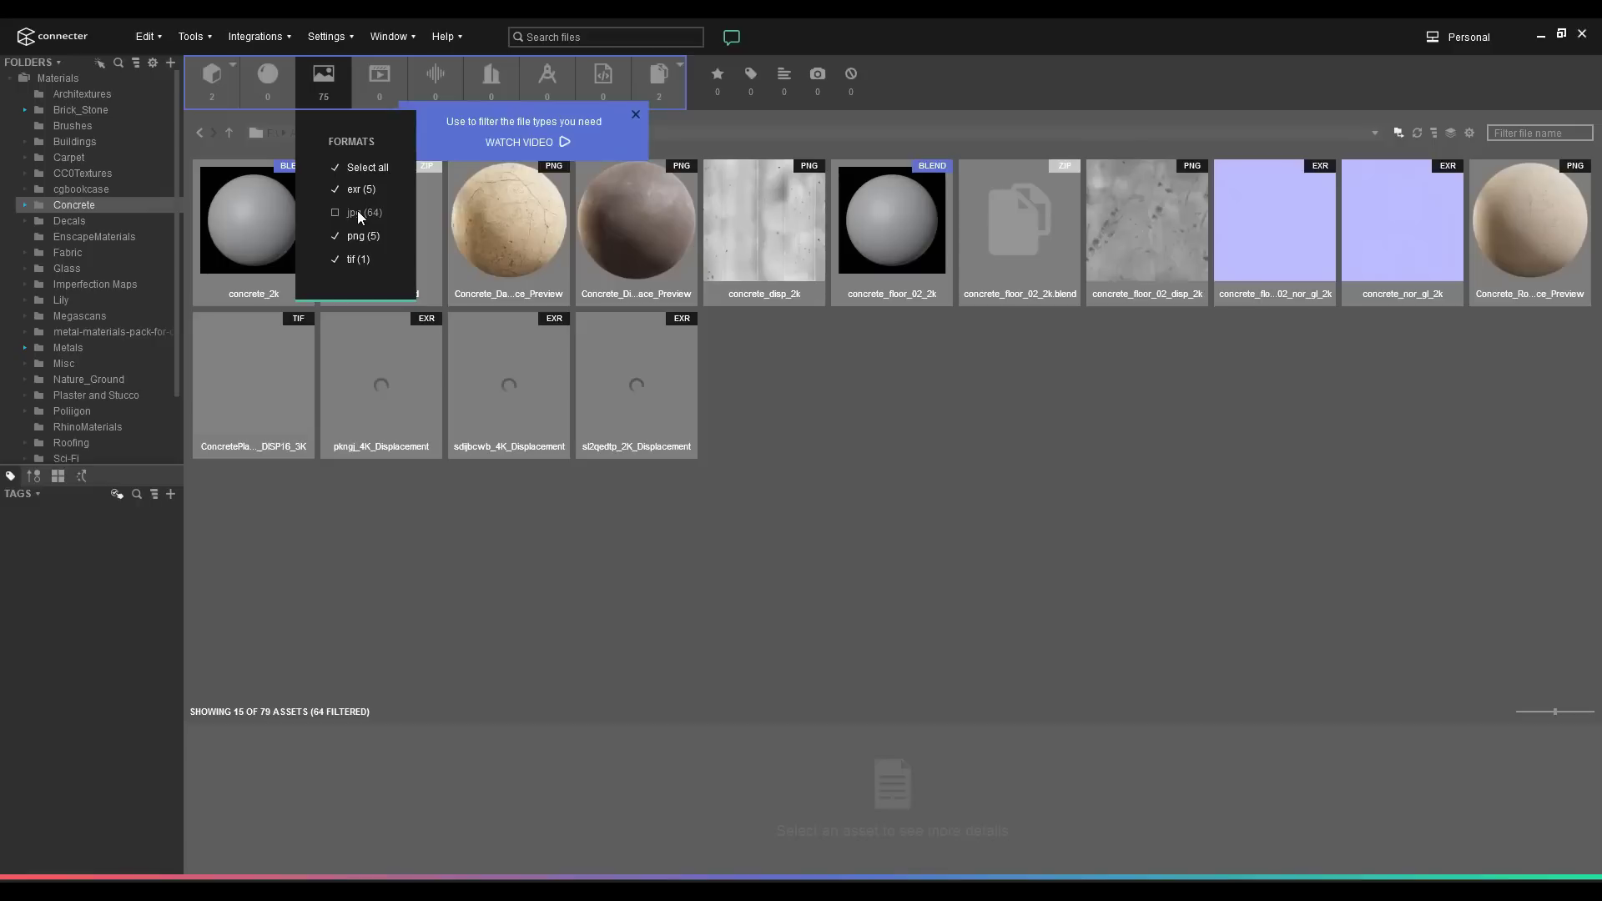
pyautogui.click(364, 168)
pyautogui.click(364, 167)
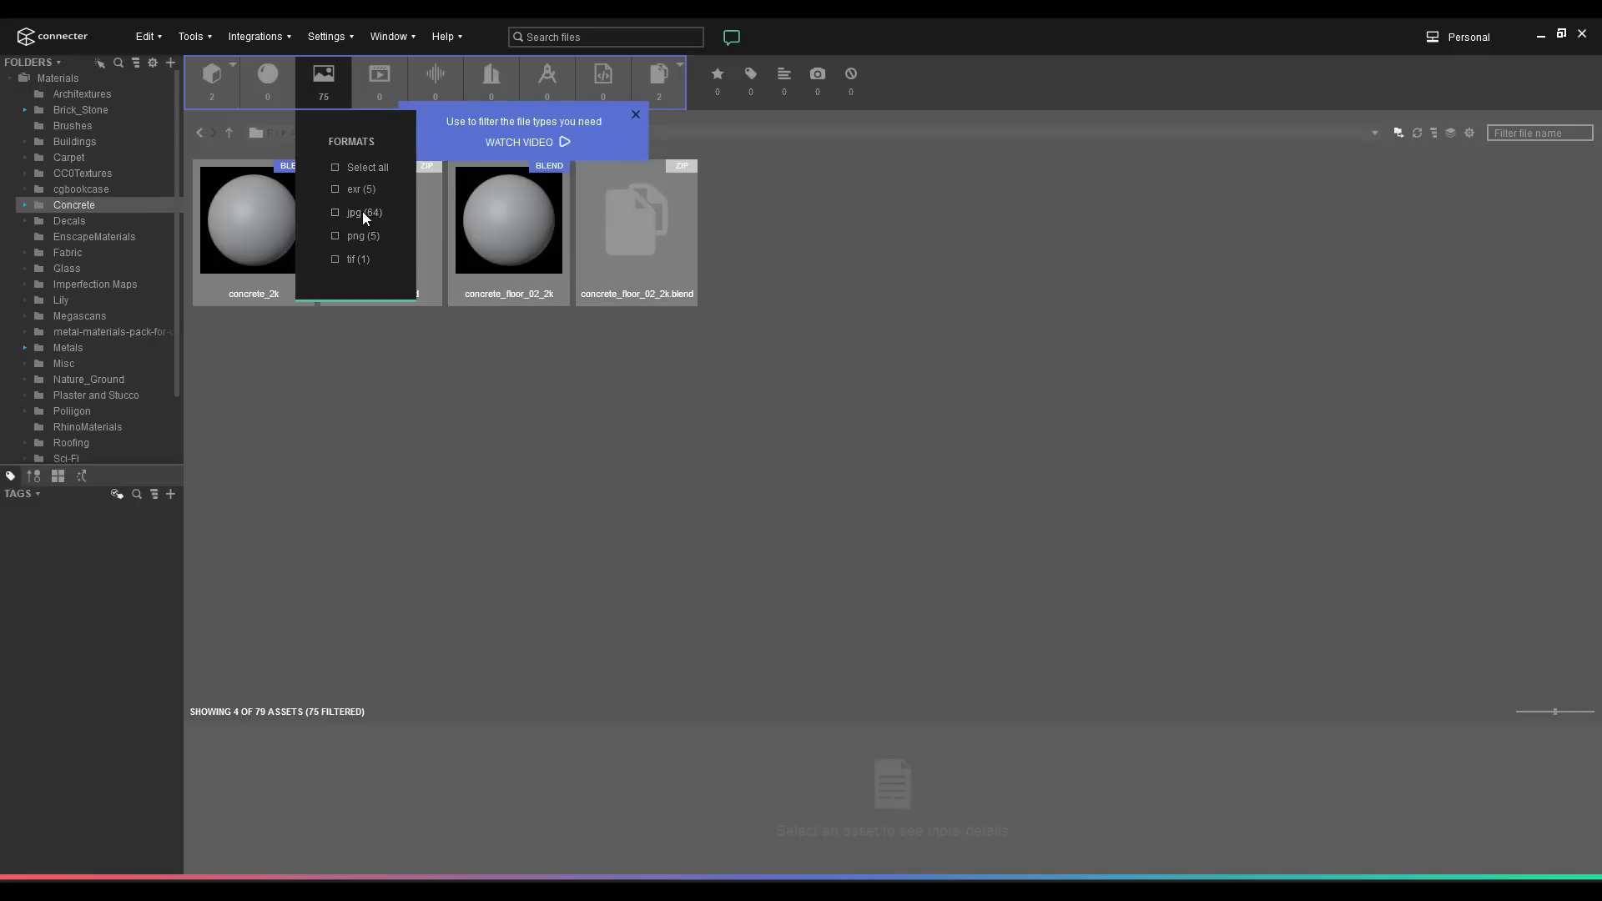
pyautogui.click(336, 237)
pyautogui.click(337, 236)
pyautogui.click(334, 212)
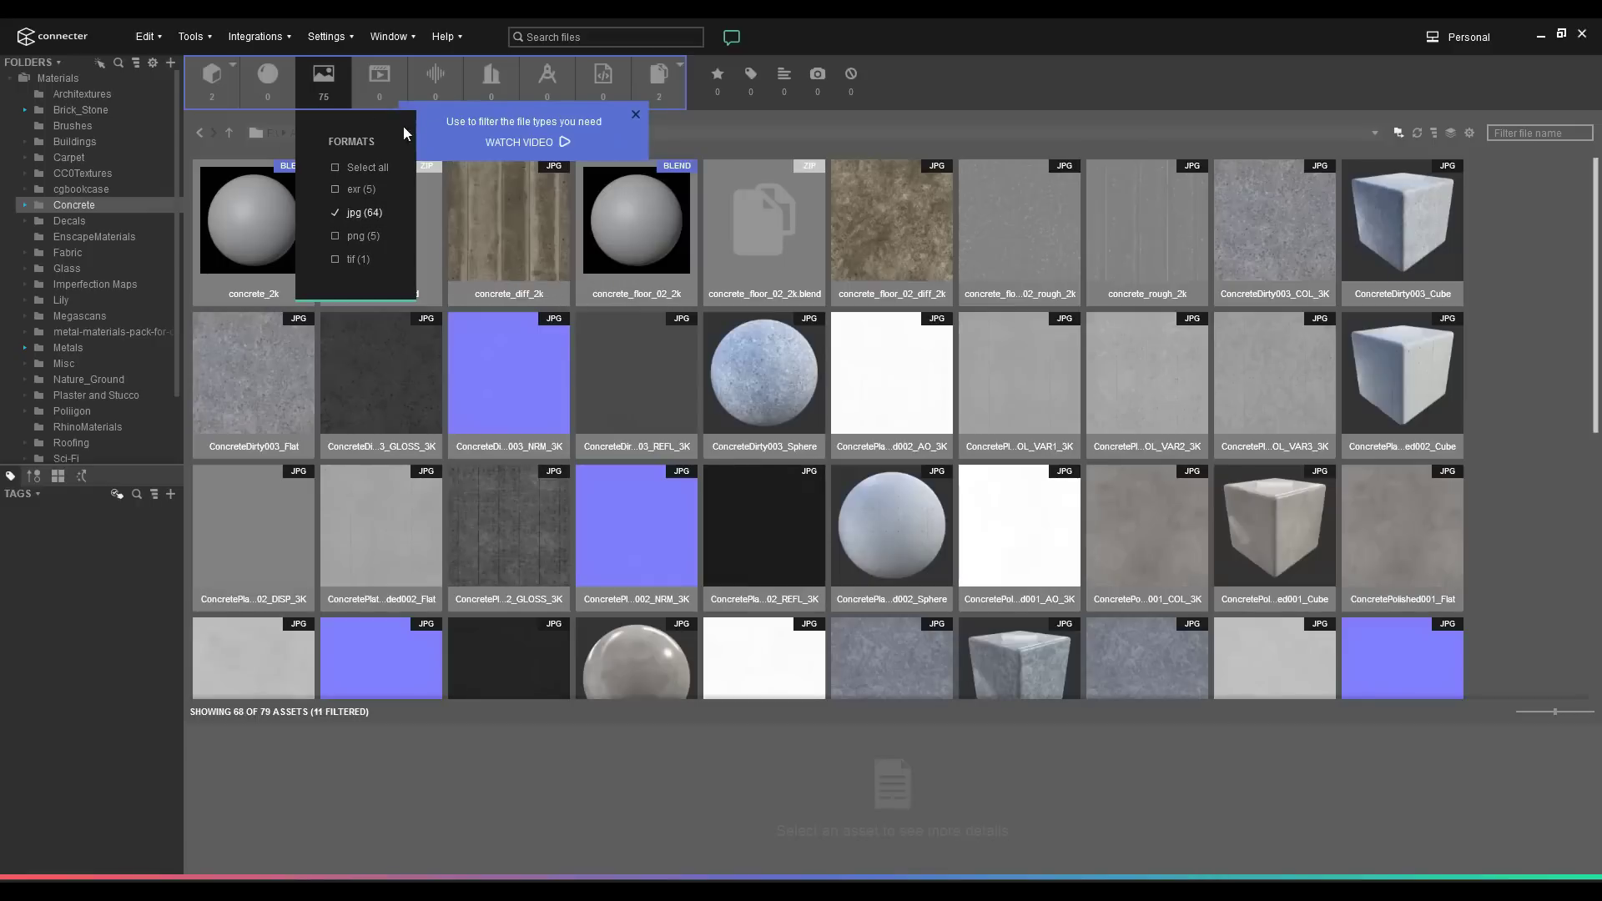
pyautogui.click(927, 81)
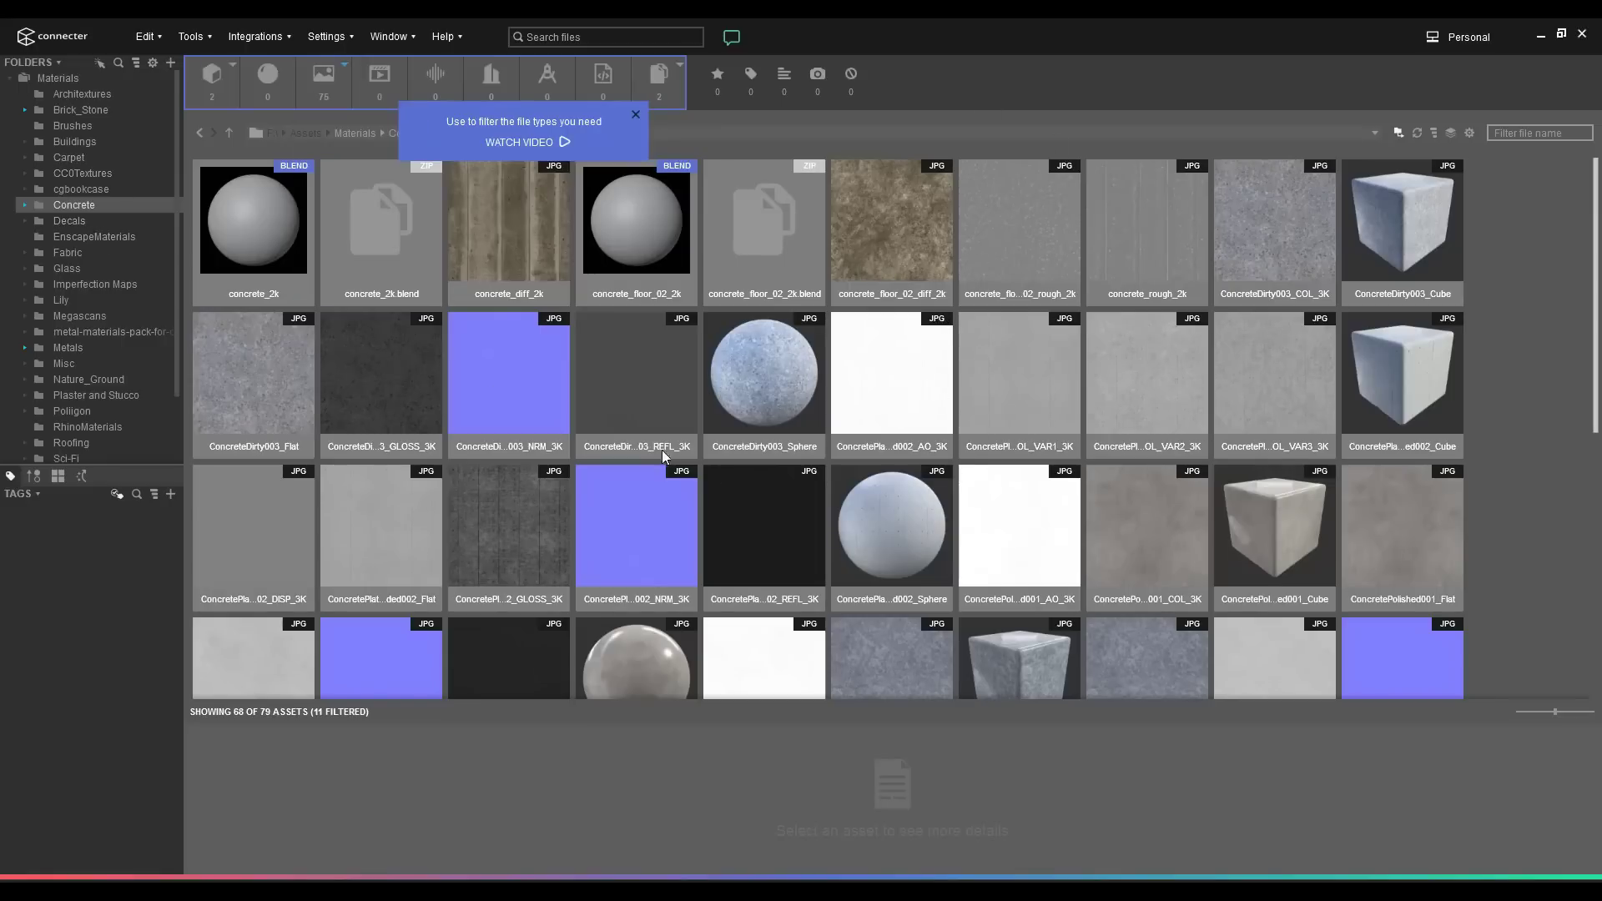
# - Look through the filtered Concrete textures and dismiss the tip about filtering file types
pyautogui.scroll(-5, 704, 417)
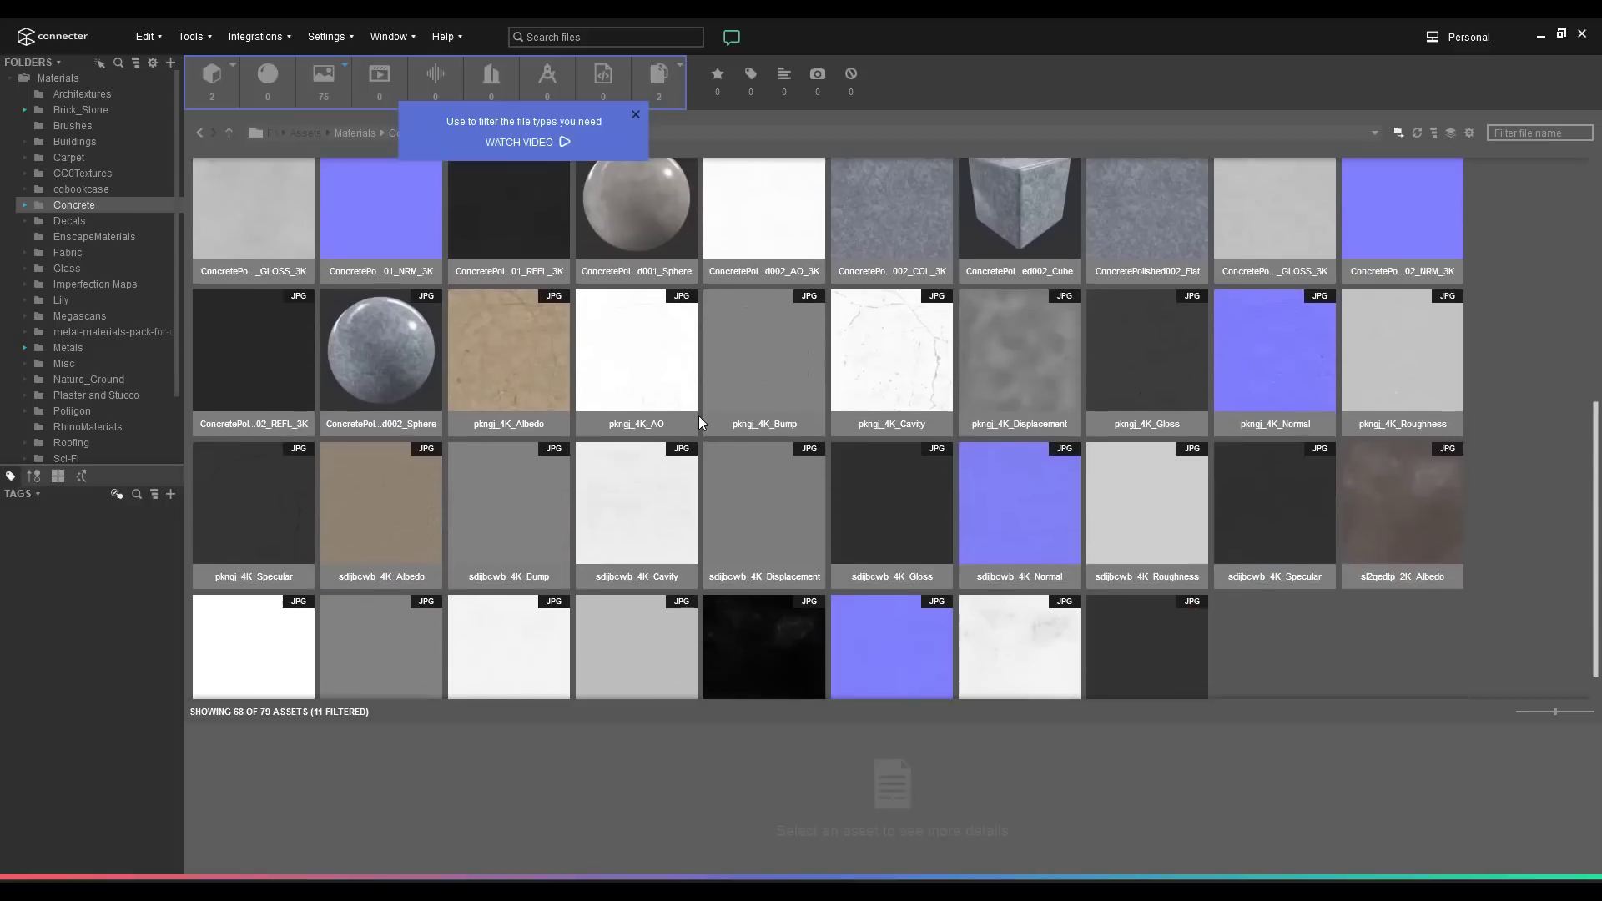
pyautogui.scroll(5, 697, 414)
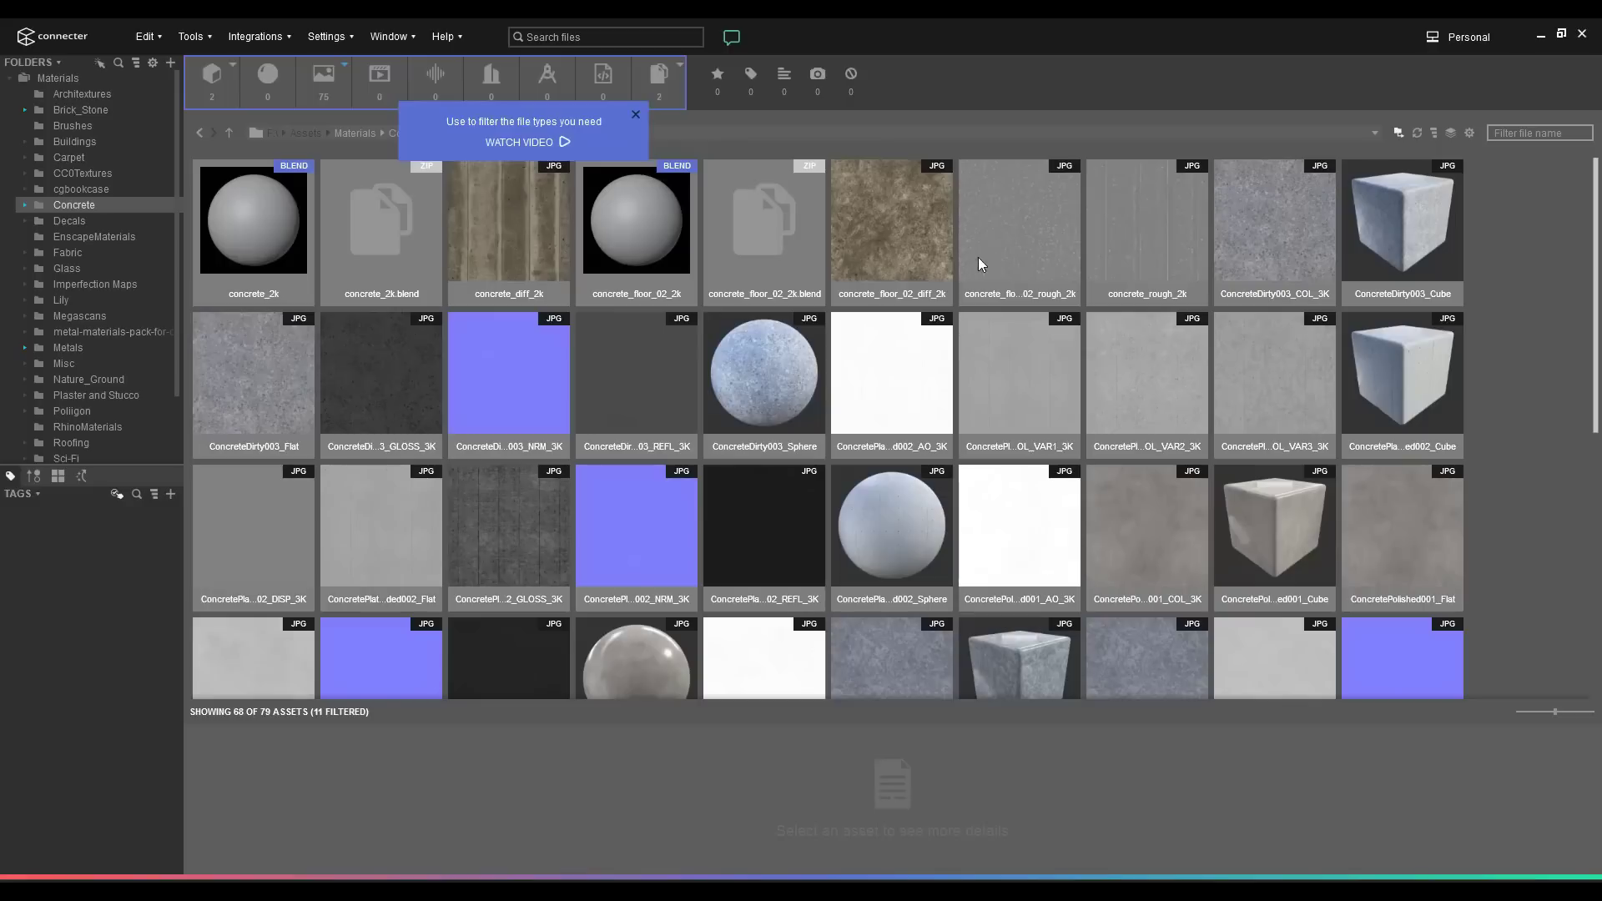
pyautogui.click(636, 116)
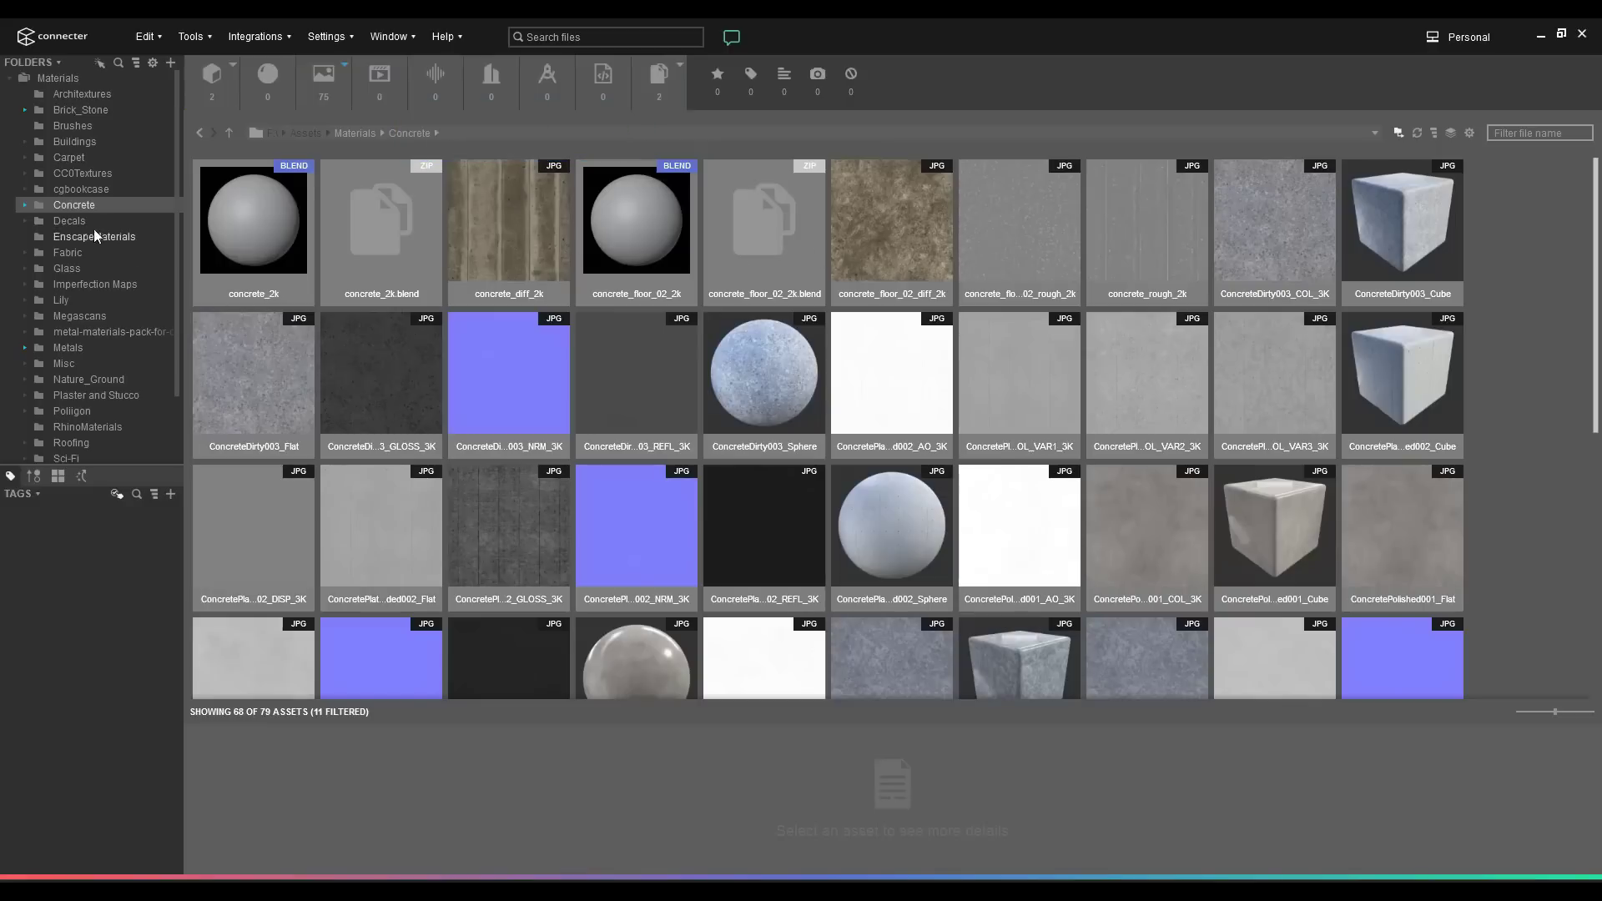
# - Open the Brick_Stone folder and place the Bricks04_COL_VAR2_3K texture in the SketchUp model as an image beside the wooden planks
pyautogui.click(75, 110)
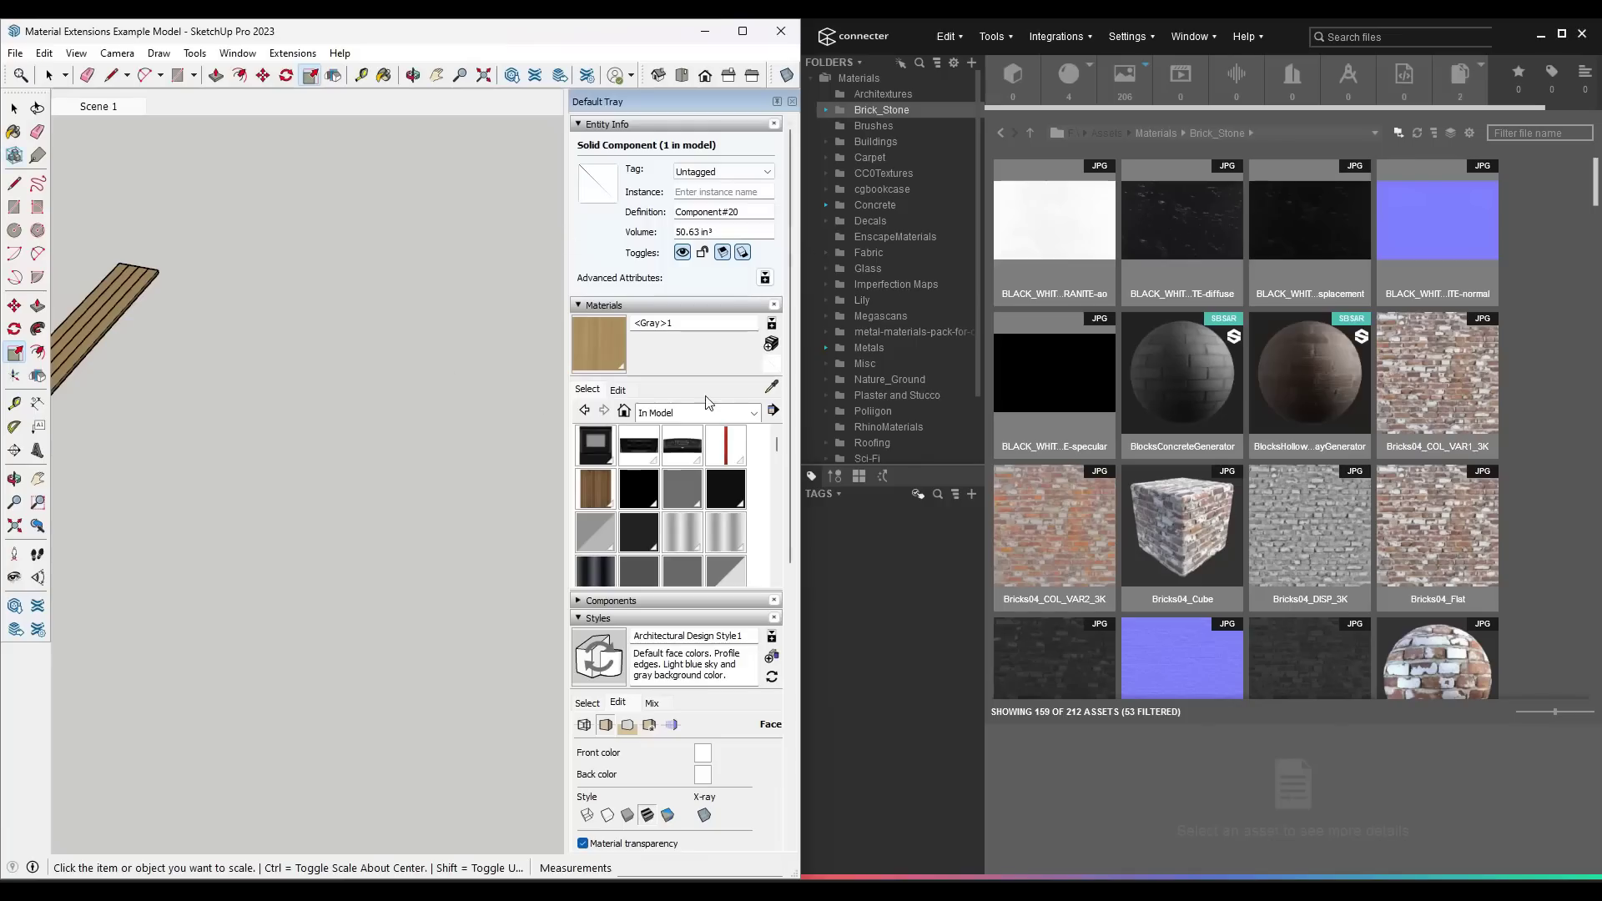
pyautogui.moveTo(1042, 534)
pyautogui.mouseDown()
pyautogui.moveTo(242, 468)
pyautogui.moveTo(434, 494)
pyautogui.moveTo(261, 459)
pyautogui.moveTo(375, 522)
pyautogui.mouseUp()
pyautogui.click(237, 450)
pyautogui.press('m')
pyautogui.press('space')
# - Explode the placed brick image into a textured face and sample its material
pyautogui.rightClick(364, 515)
pyautogui.click(444, 652)
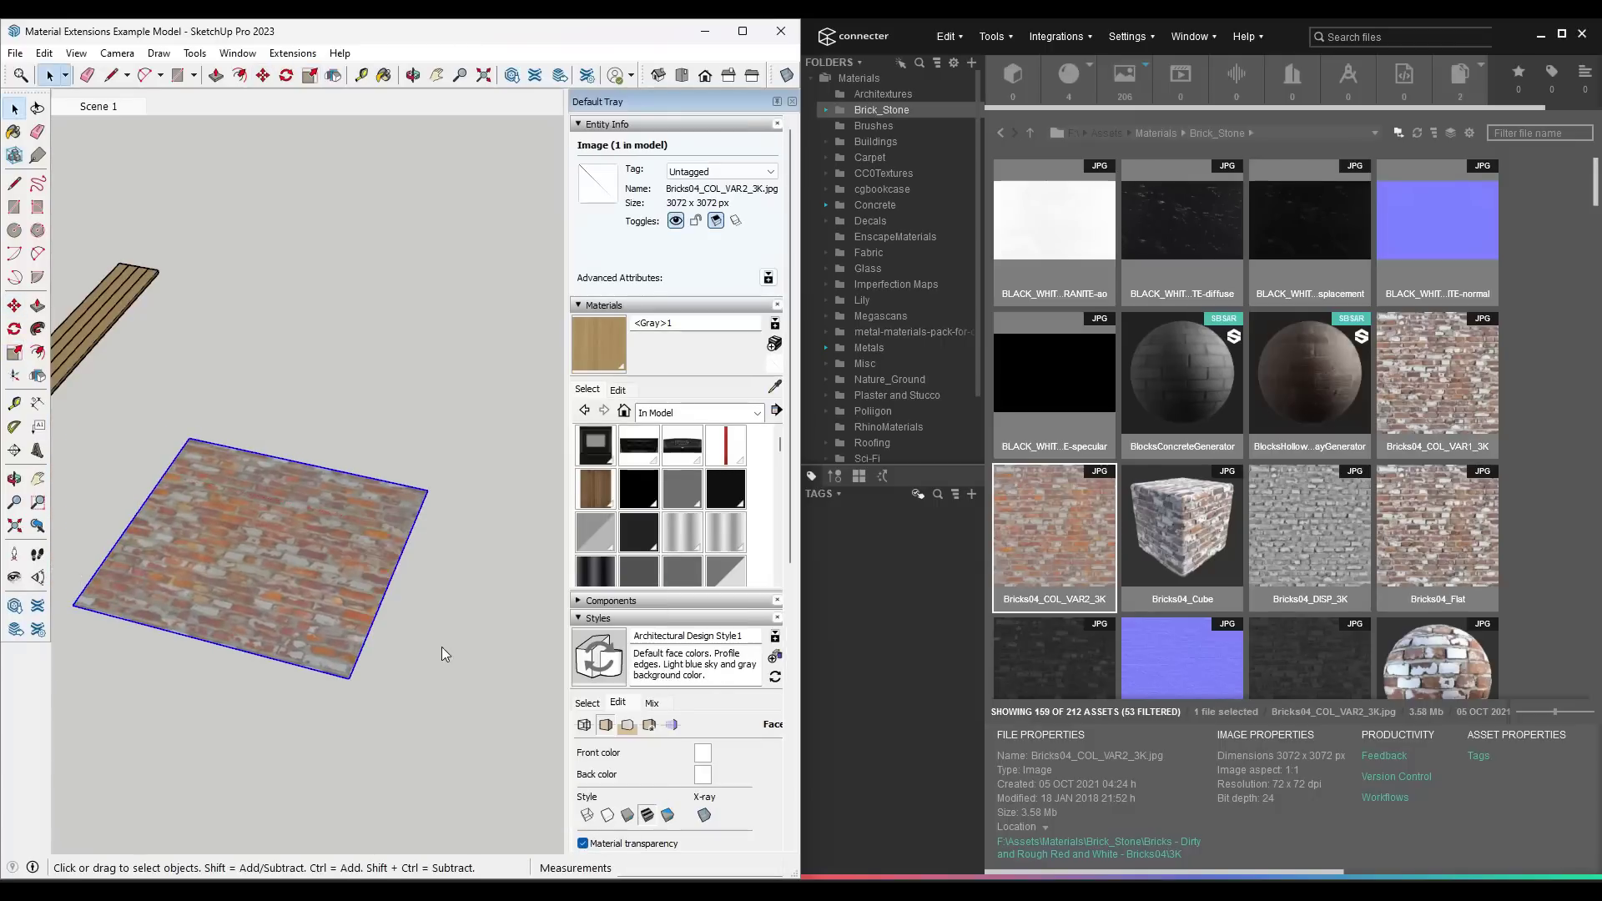
pyautogui.press('b')
pyautogui.keyDown('alt'); pyautogui.click(363, 542); pyautogui.keyUp('alt')
pyautogui.press('space')
# - Draw a rectangle of about 9.3 ft² on the ground behind the brick-textured face
pyautogui.press('r')
pyautogui.click(224, 371)
pyautogui.click(465, 285)
pyautogui.press('space')
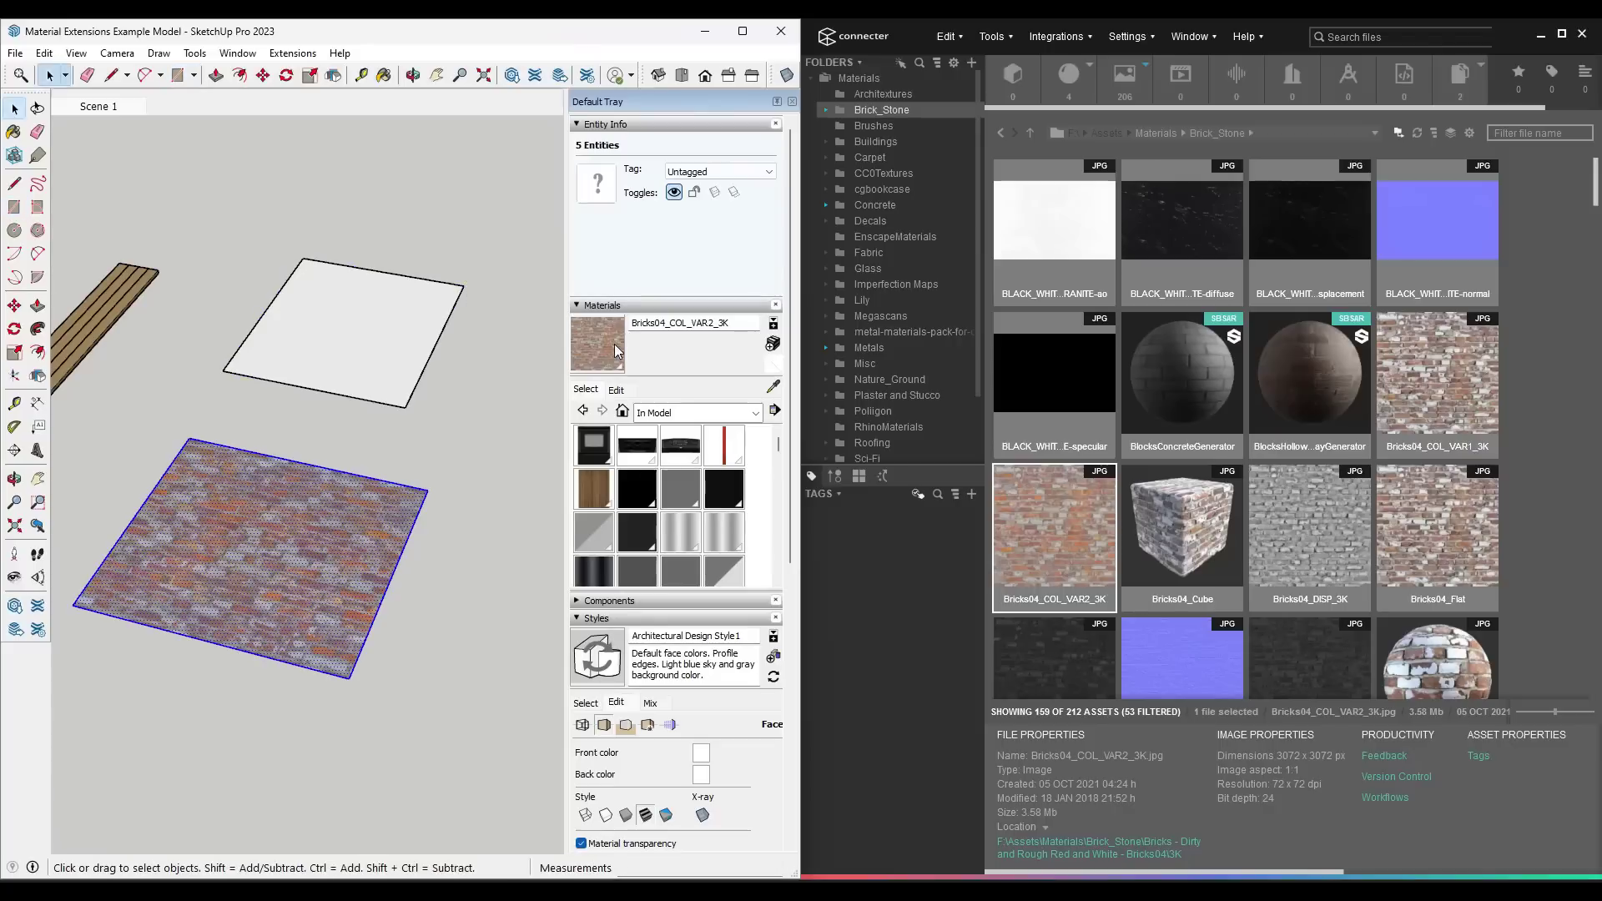
# - Paint the new rectangle with the sampled Bricks04_COL_VAR2_3K material and select the painted face
pyautogui.press('b')
pyautogui.click(351, 321)
pyautogui.scroll(5, 355, 322)
pyautogui.scroll(-5, 350, 324)
pyautogui.press('space')
pyautogui.rightClick(342, 324)
pyautogui.press('Escape')
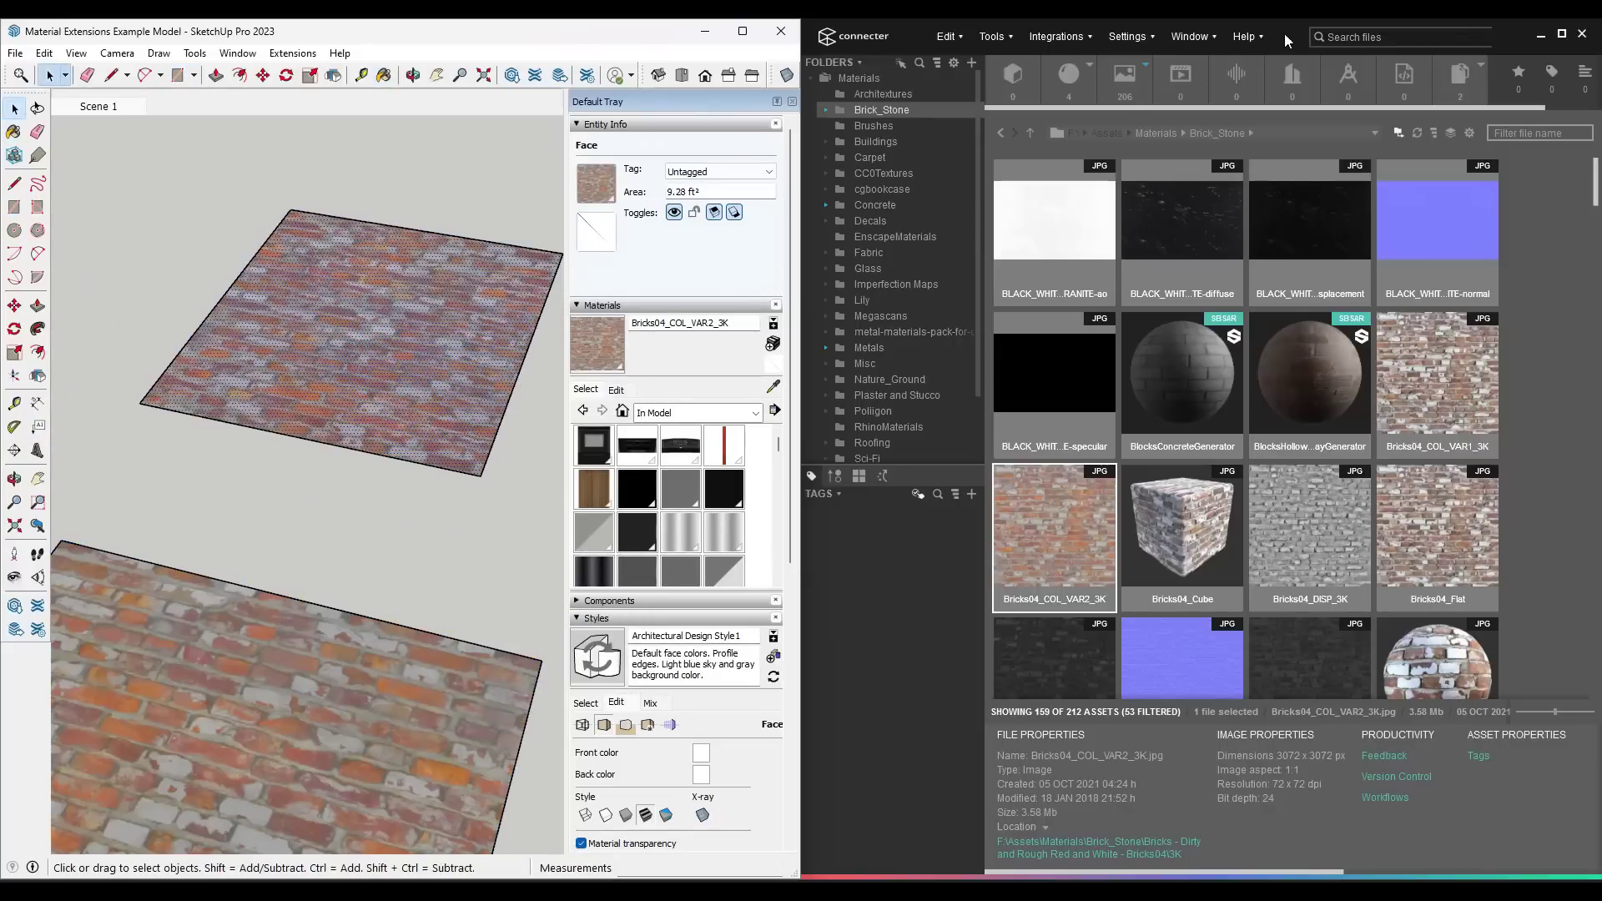
# - Collapse the Materials folder in Connecter, expand SKP Files and open its Chairs folder
pyautogui.click(813, 78)
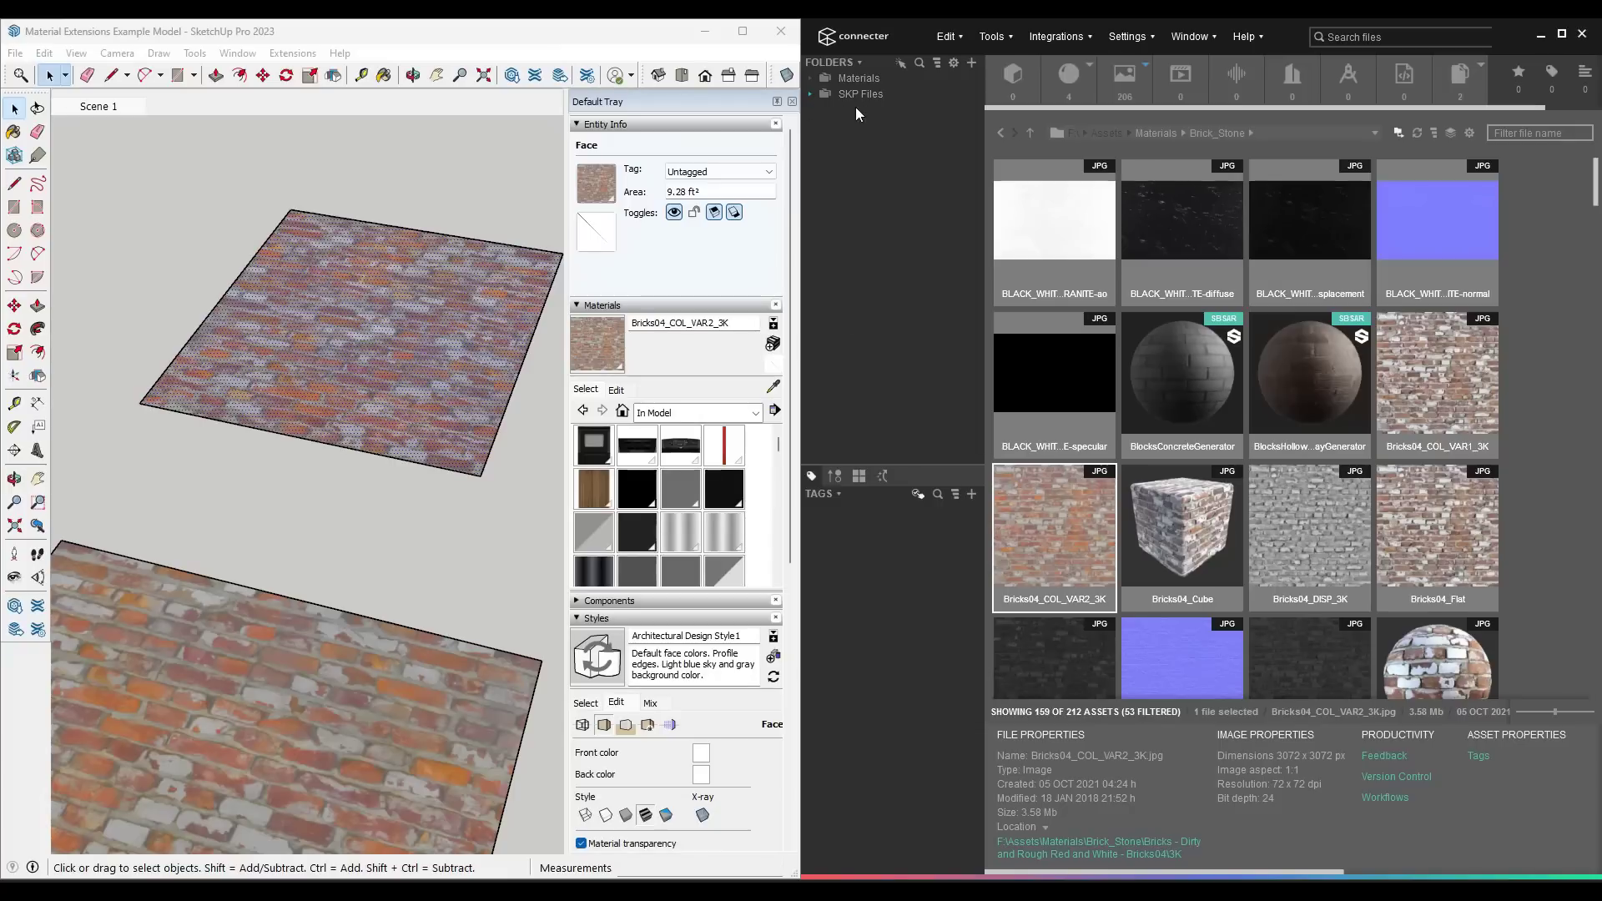
pyautogui.click(812, 95)
pyautogui.click(863, 95)
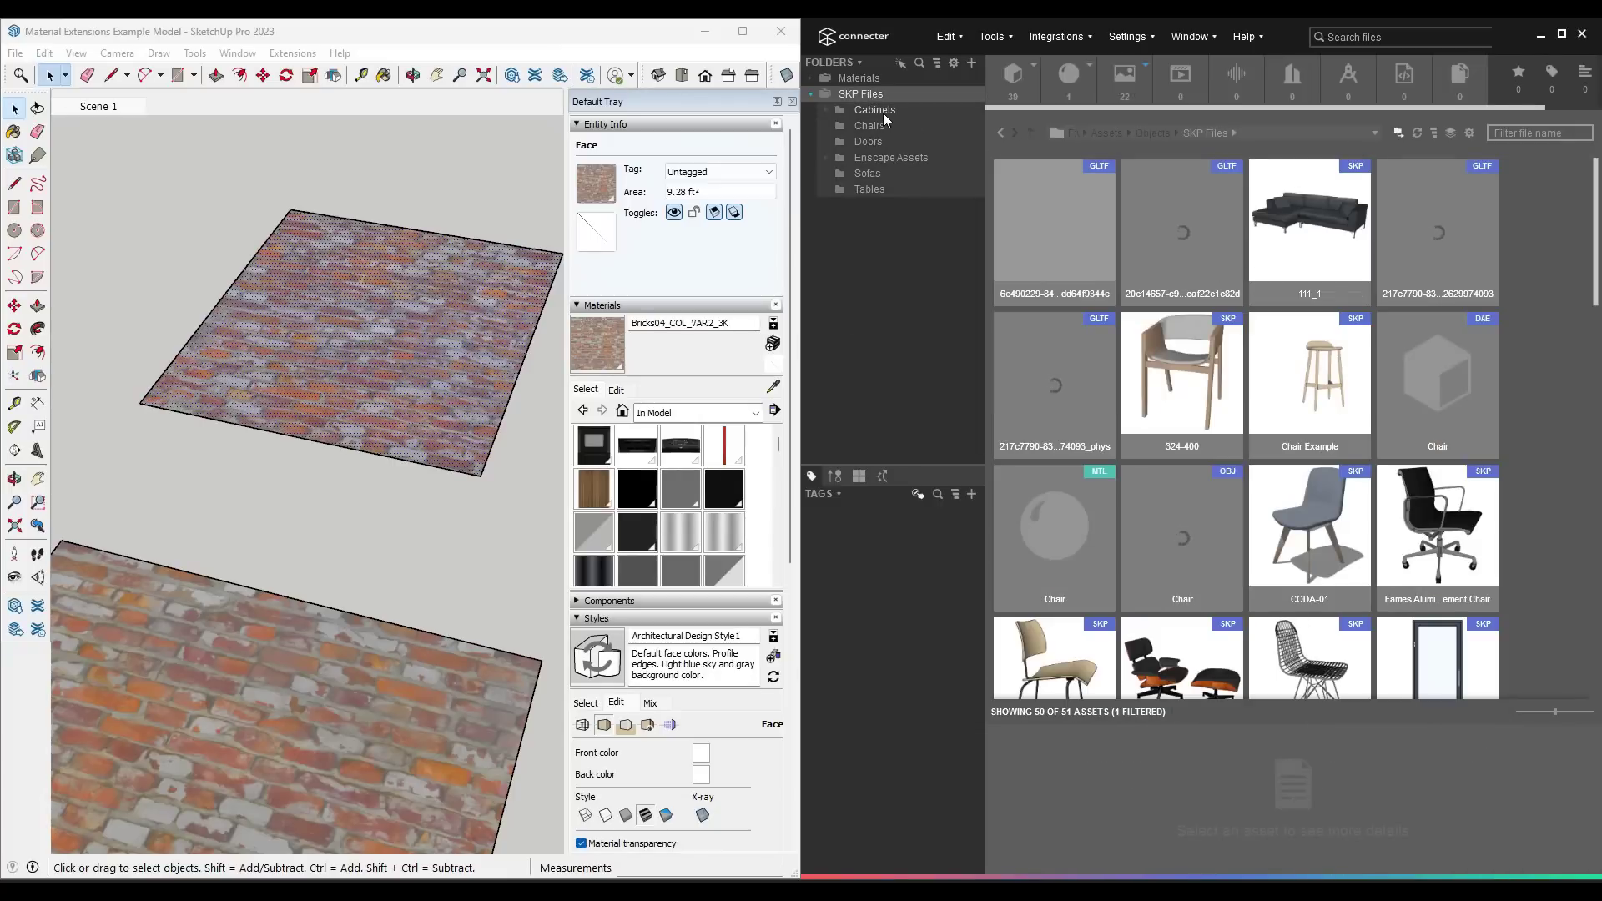
pyautogui.click(883, 113)
pyautogui.click(874, 125)
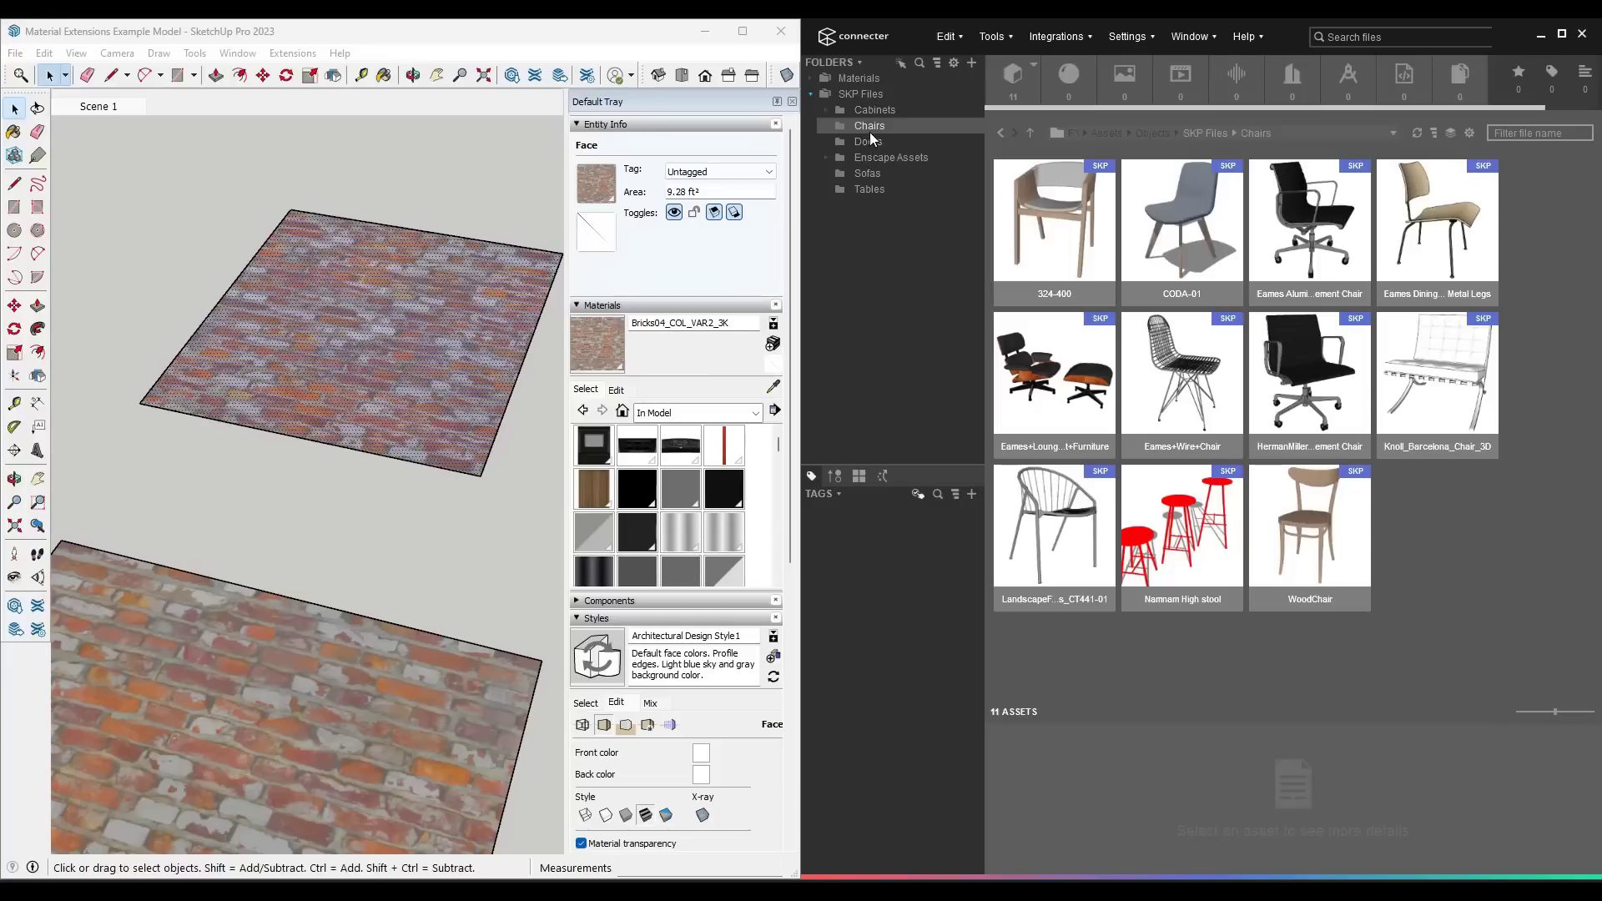
# - Check the format filter options for 3D models in the Chairs folder
pyautogui.scroll(-5, 334, 389)
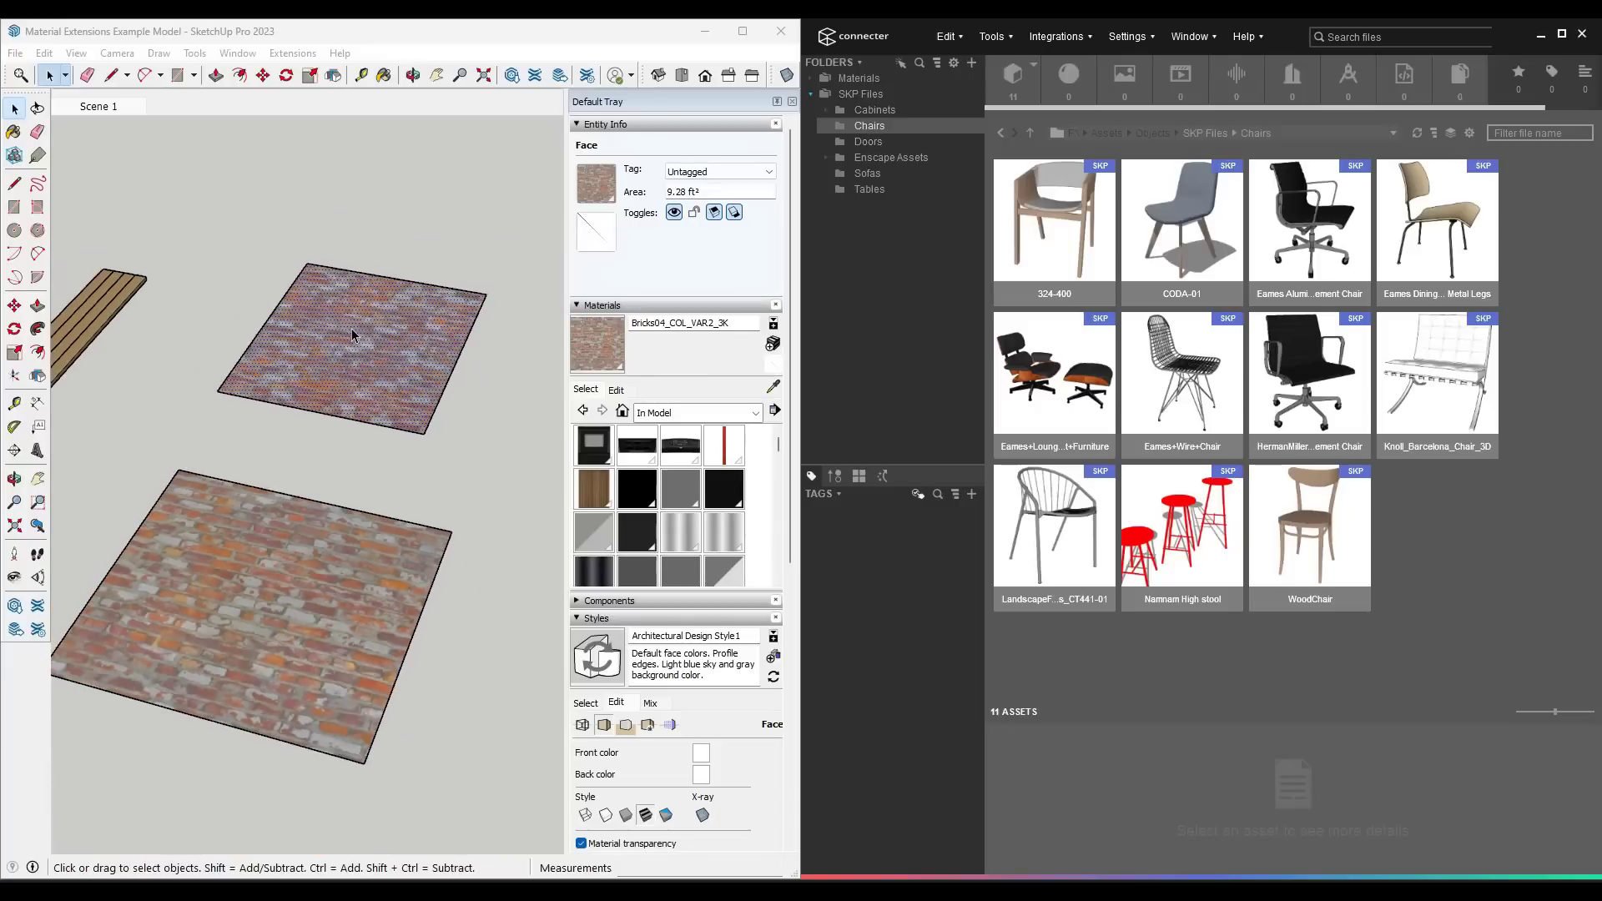
pyautogui.click(1033, 66)
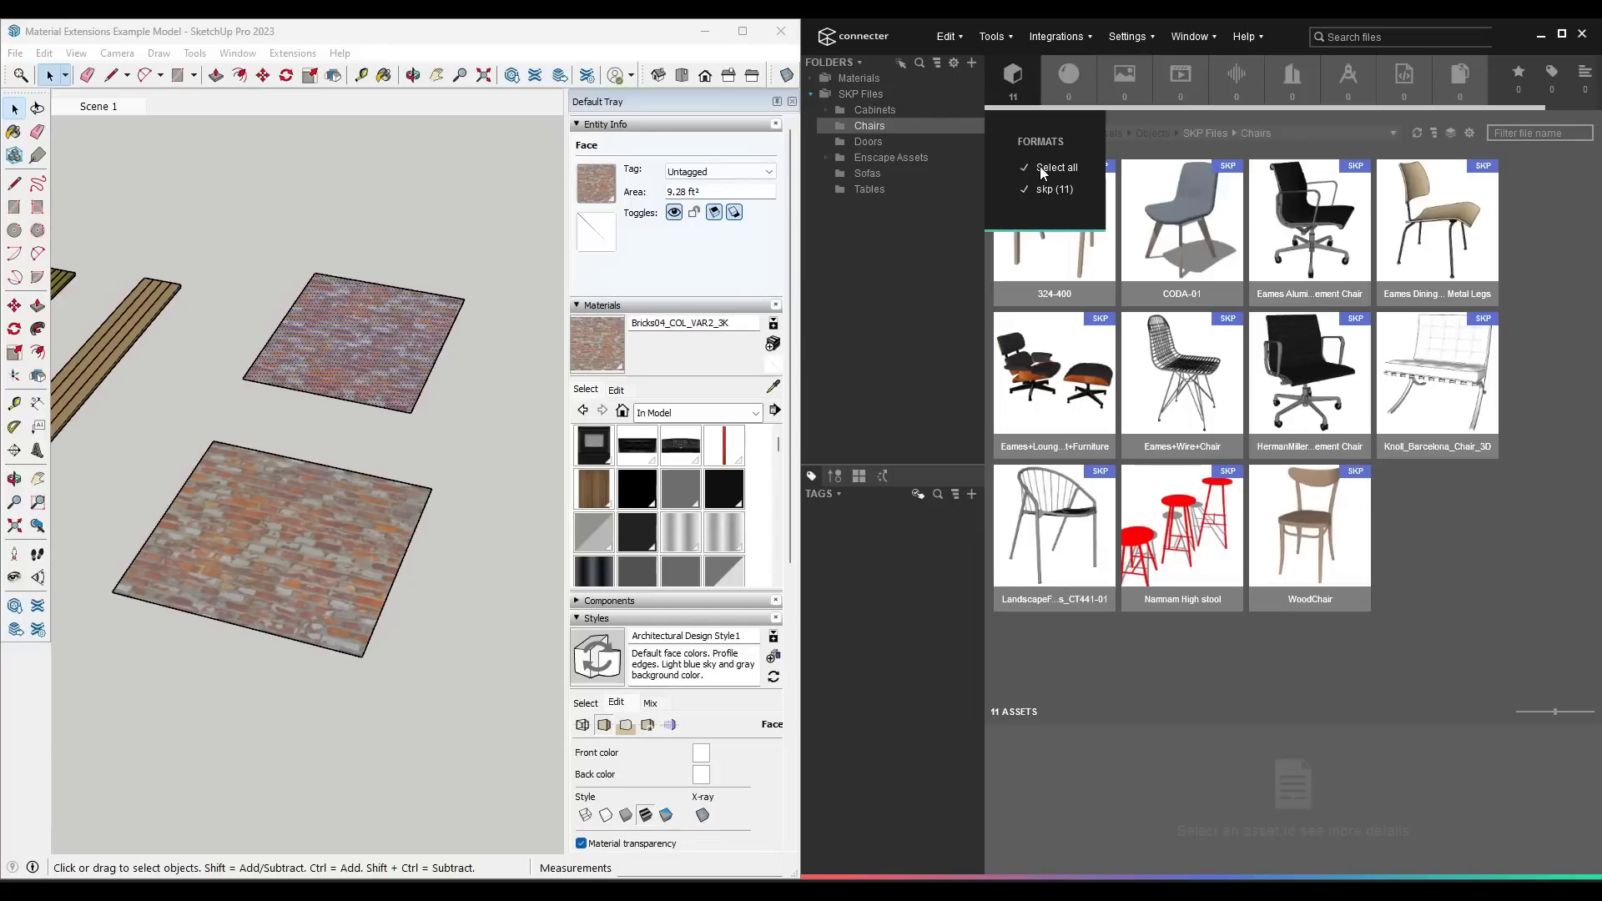
pyautogui.click(1440, 554)
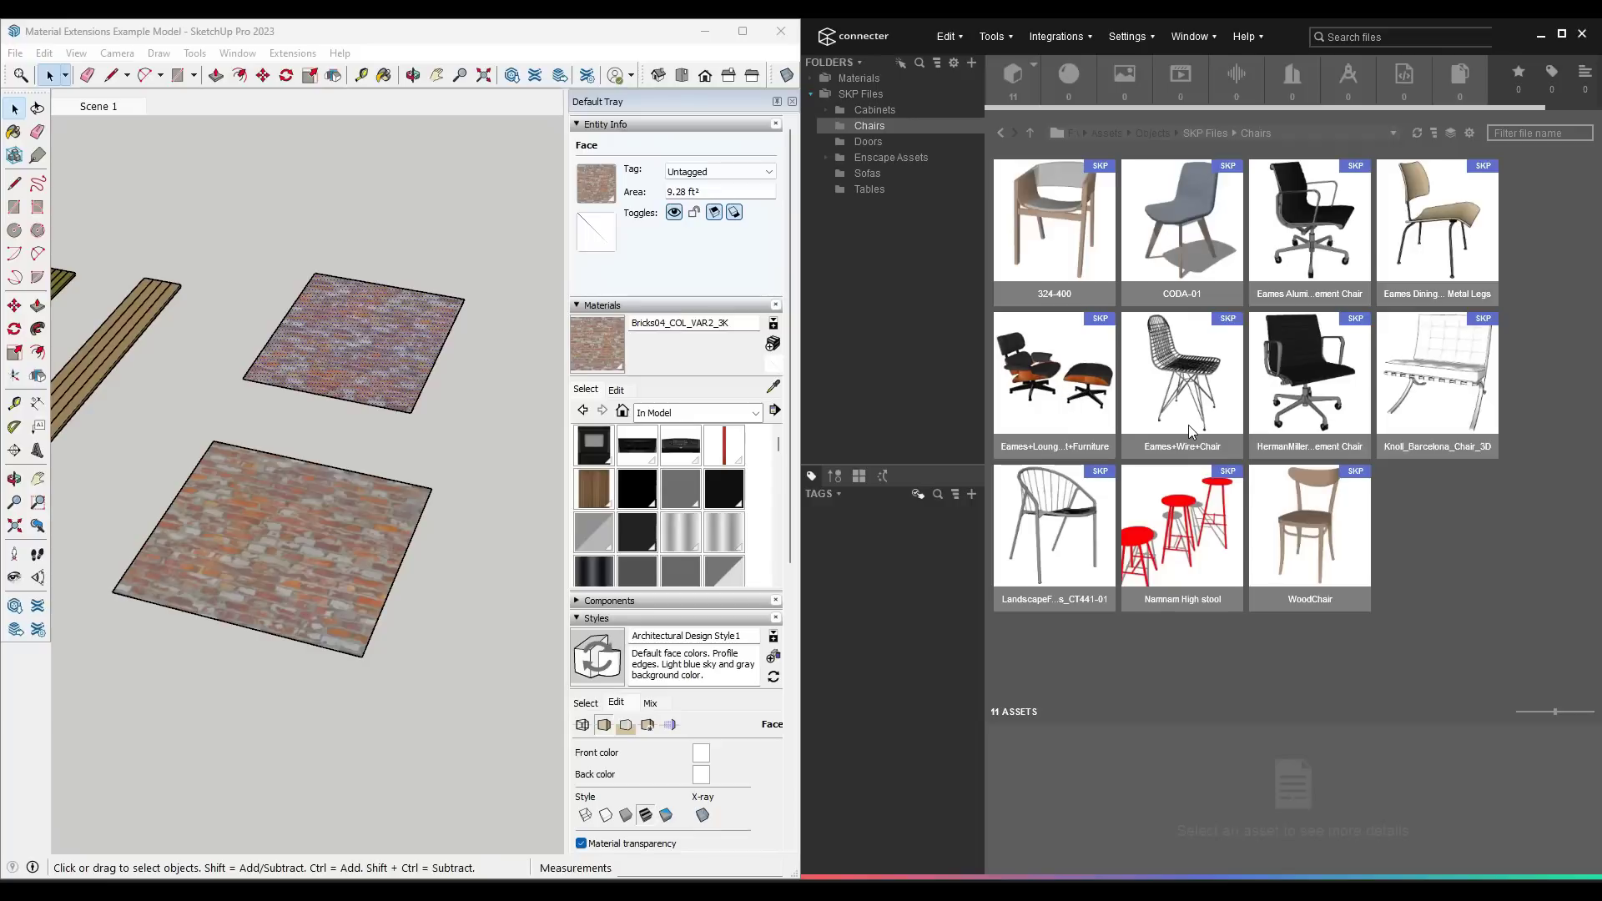
# - Try to place the Eames+Wire+Chair component from the Chairs folder into the SketchUp model beside the brick faces
pyautogui.moveTo(1306, 383)
pyautogui.mouseDown()
pyautogui.moveTo(1085, 376)
pyautogui.moveTo(429, 251)
pyautogui.moveTo(422, 293)
pyautogui.moveTo(477, 427)
pyautogui.moveTo(325, 263)
pyautogui.moveTo(373, 281)
pyautogui.moveTo(364, 239)
pyautogui.mouseUp()
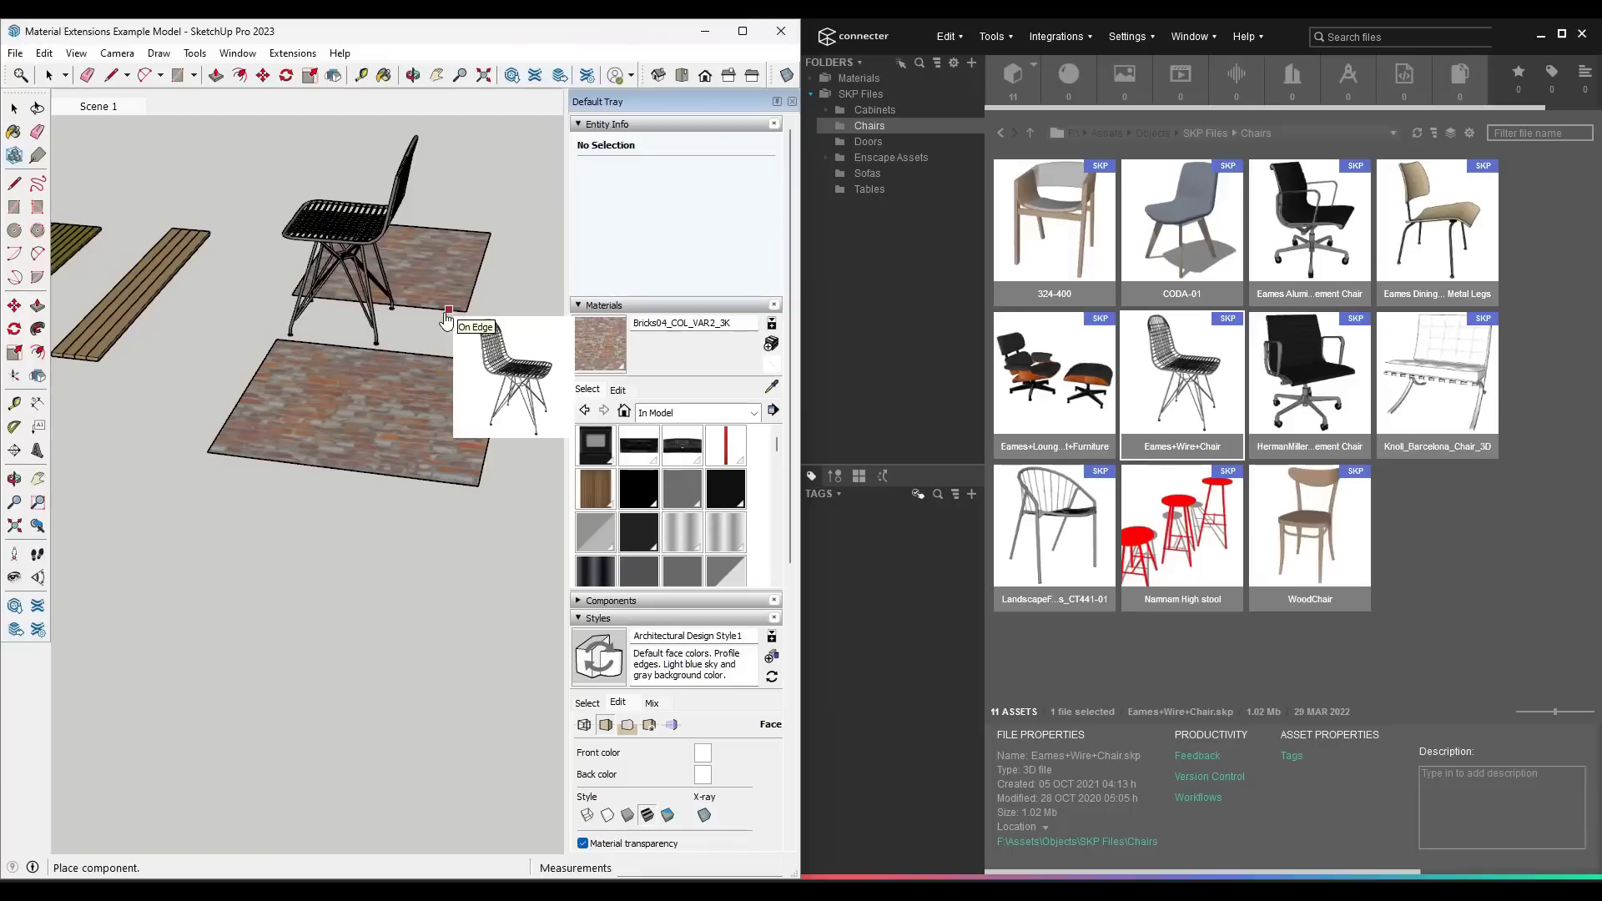
pyautogui.moveTo(463, 330); pyautogui.dragTo(1270, 410)
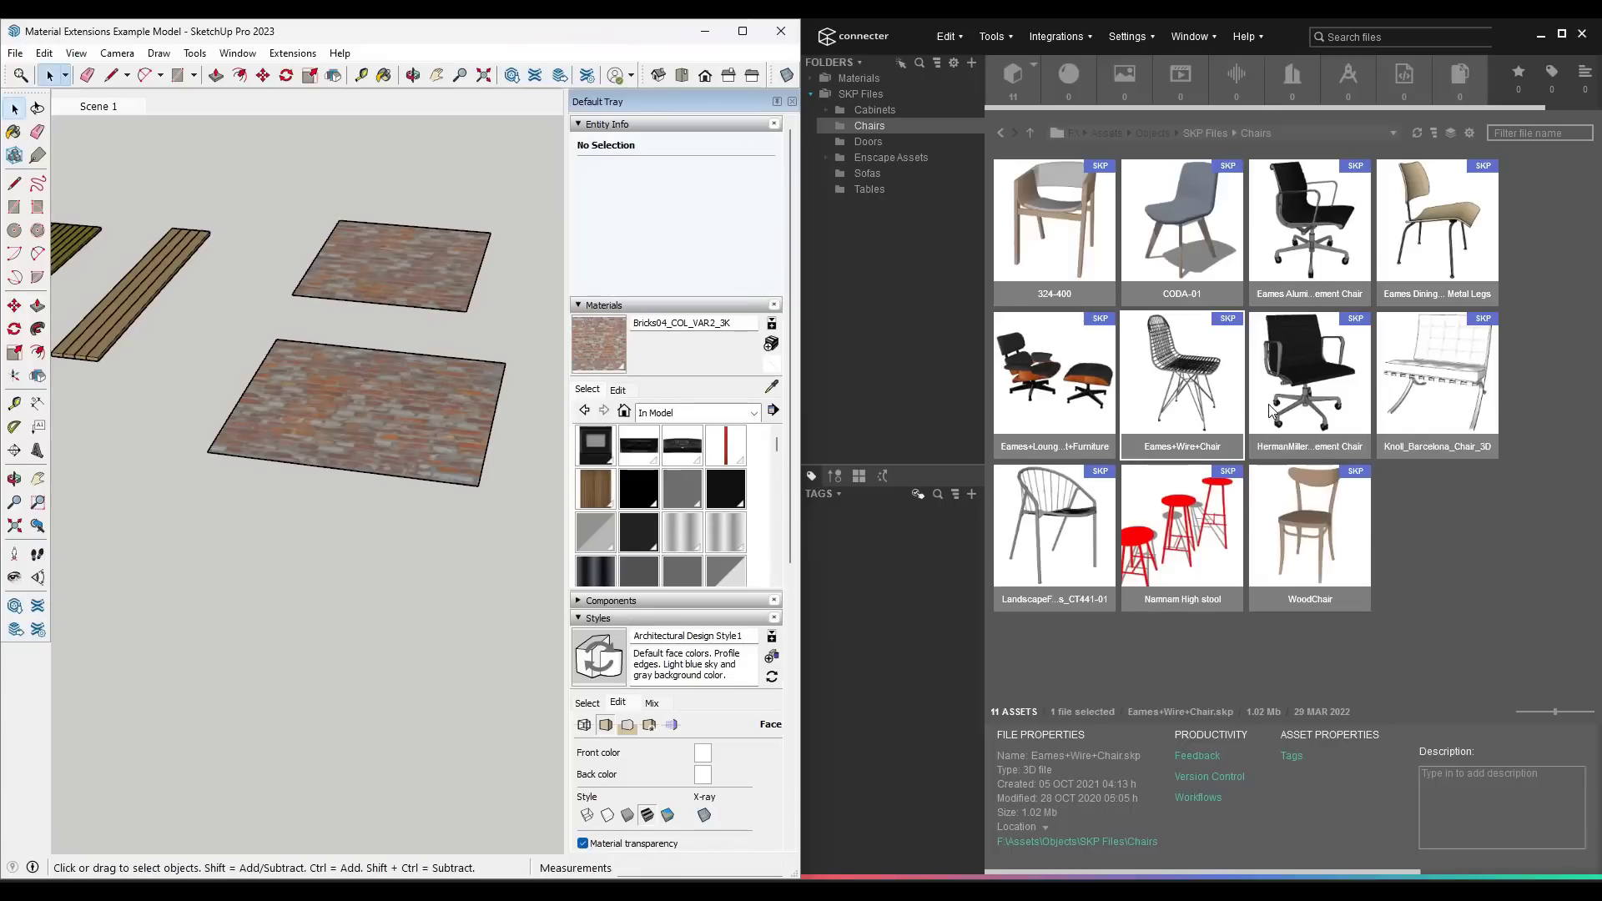